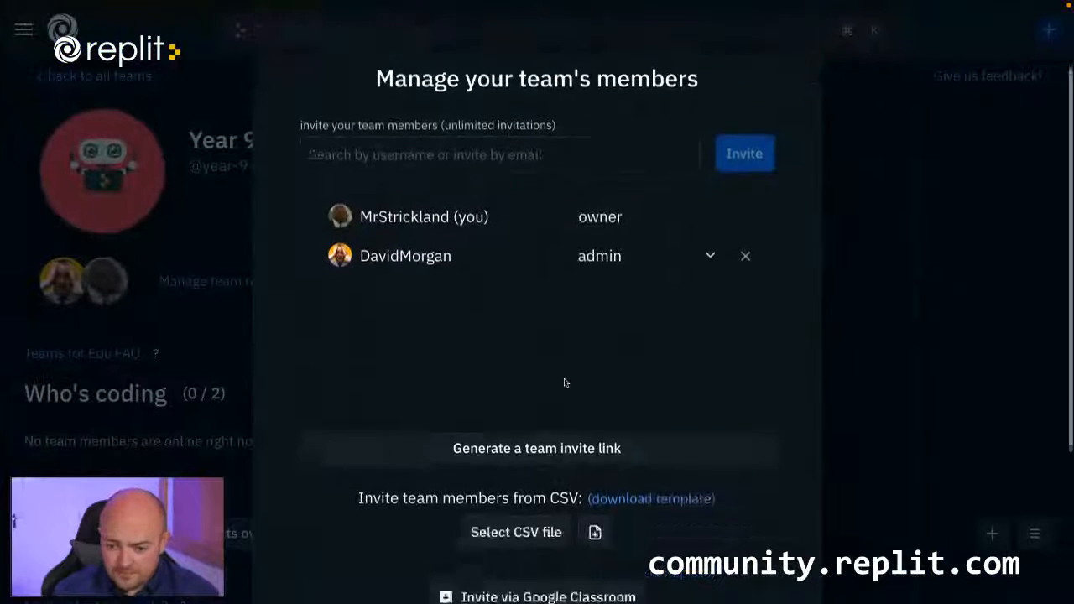
Generate an invite link in the Year 9 Python team's member management and enable "Do not collect names/emails".
scroll(566, 378, "up", 2)
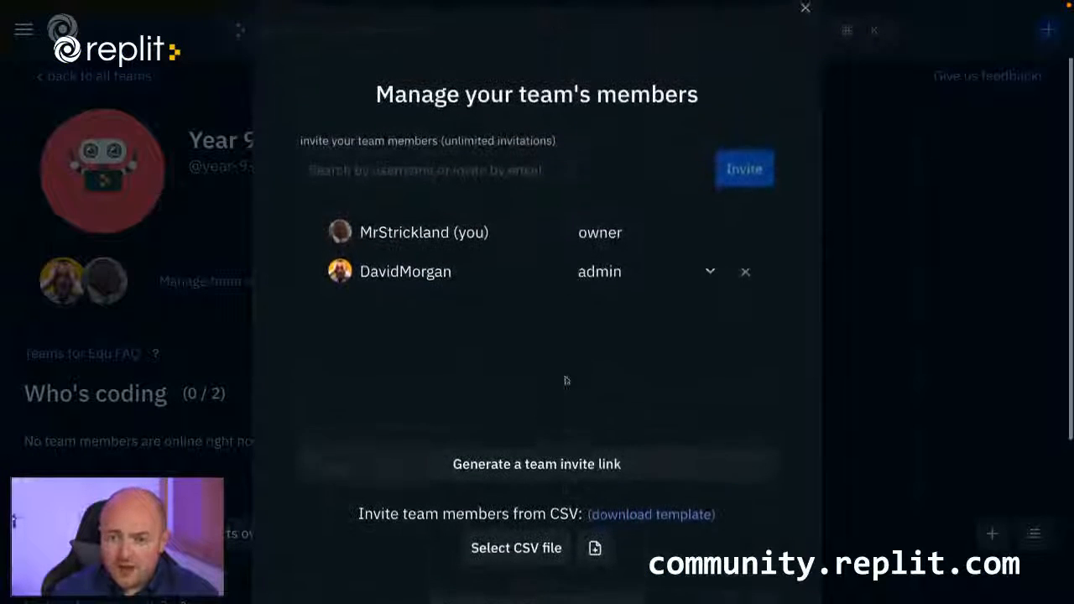
left_click(806, 10)
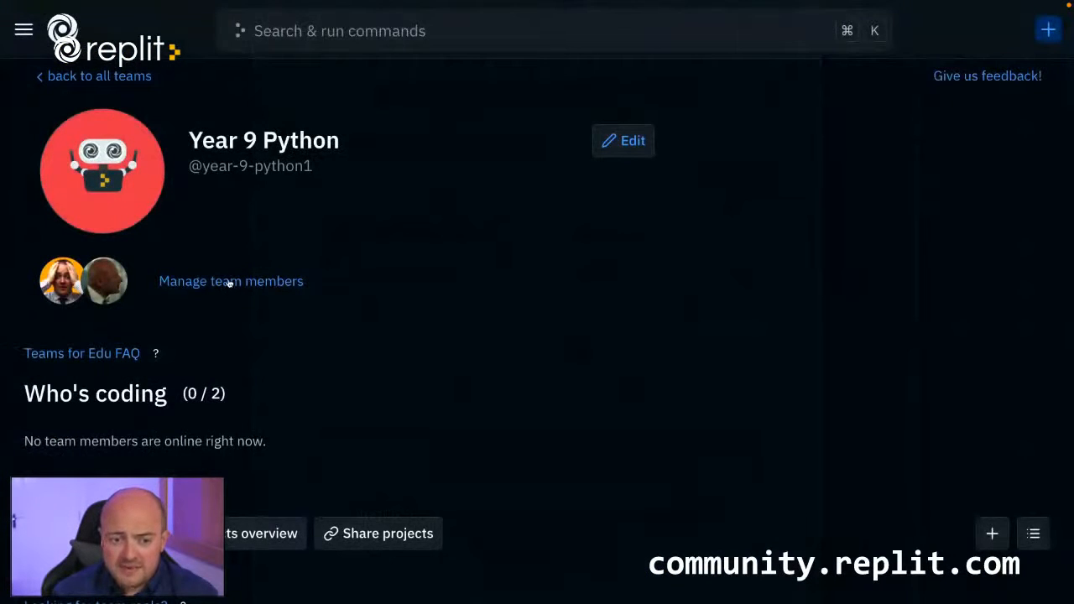
left_click(230, 283)
scroll(593, 380, "down", 3)
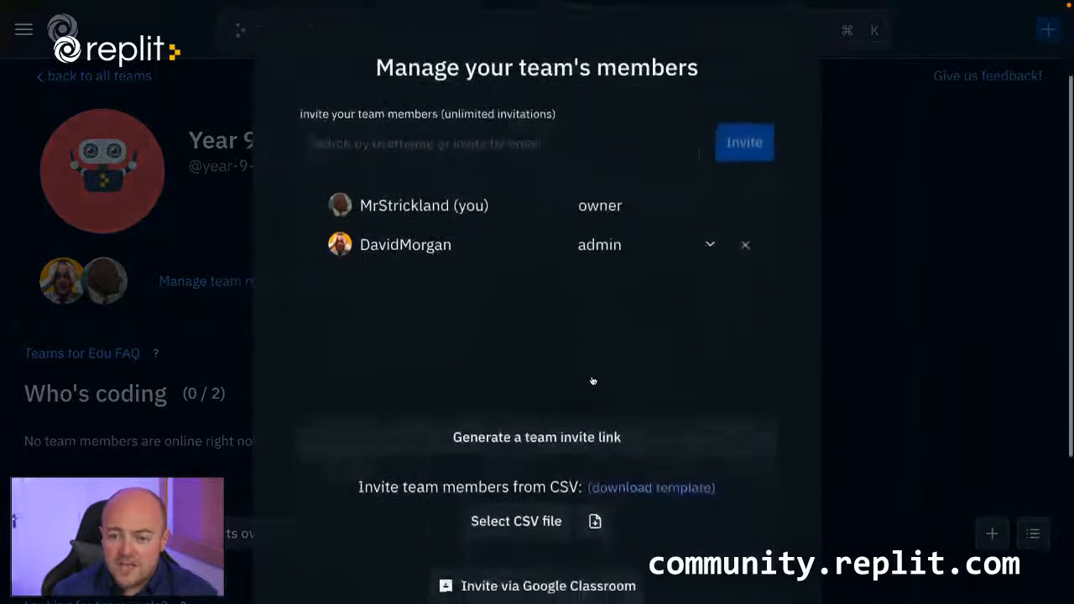
scroll(593, 380, "down", 1)
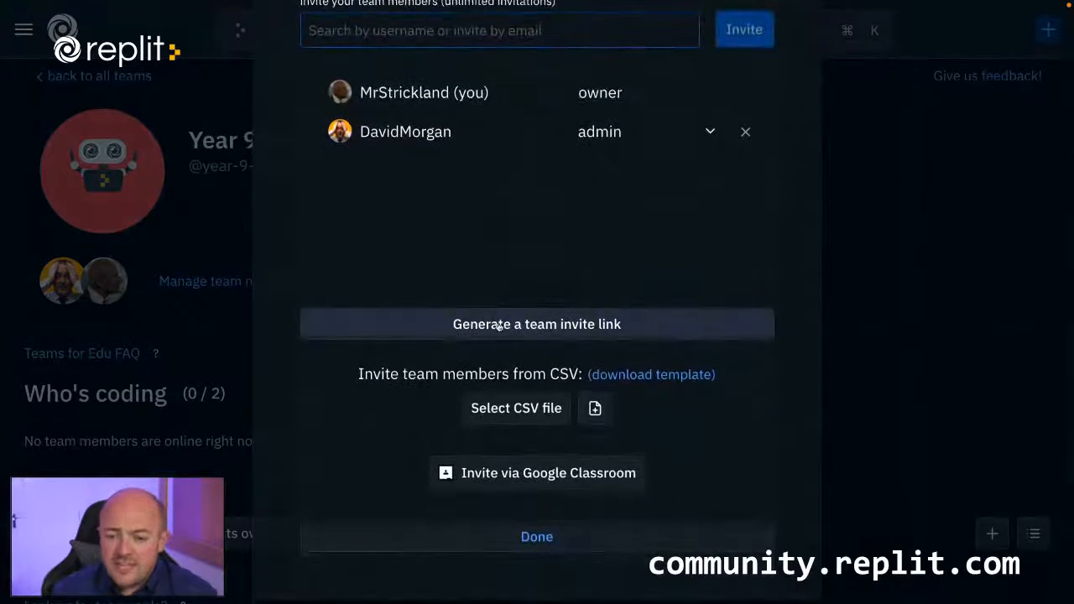
left_click(638, 329)
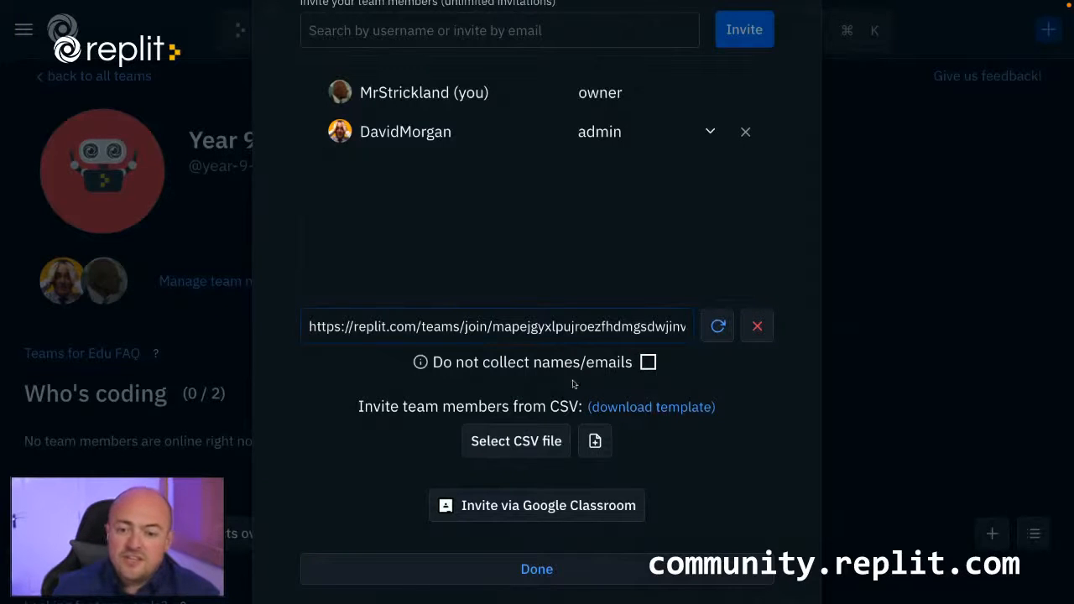
left_click(650, 362)
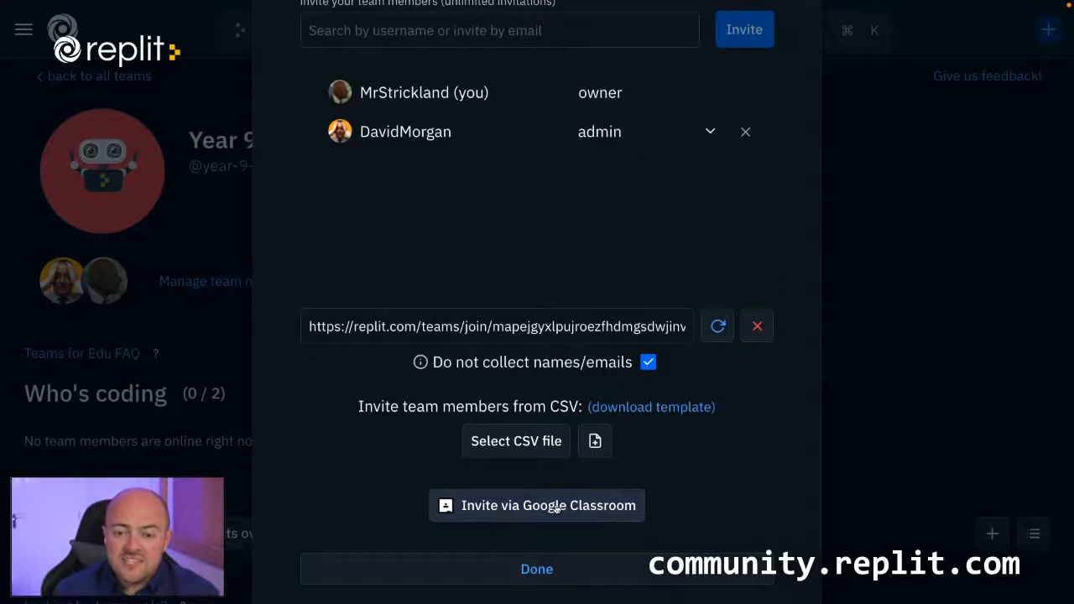
Copy the complete team invite link from the member management dialog.
left_click(555, 331)
right_click(554, 331)
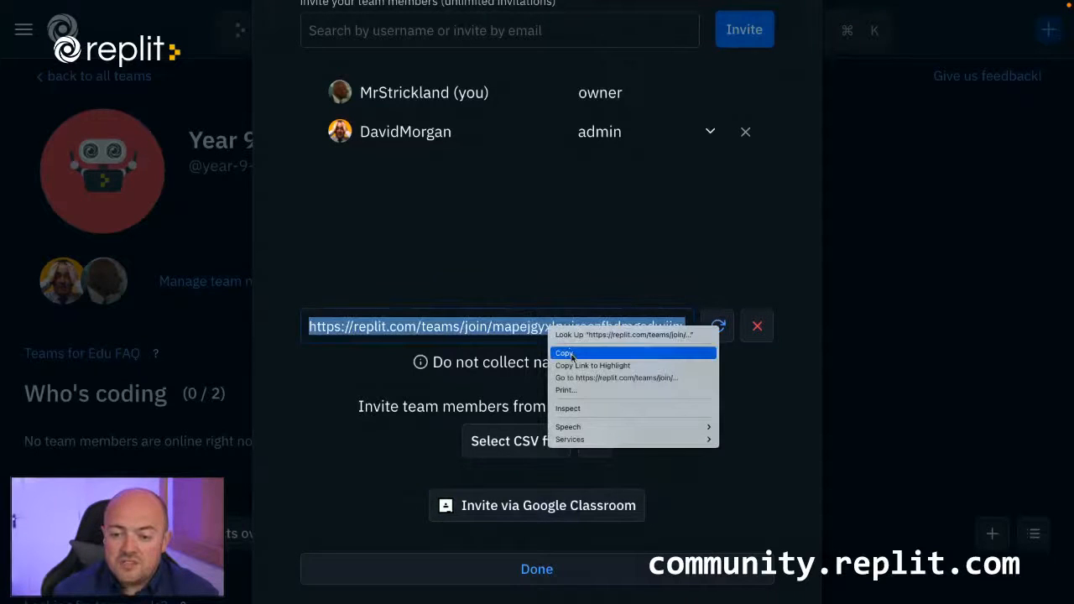
left_click(571, 353)
scroll(602, 334, "up", 1)
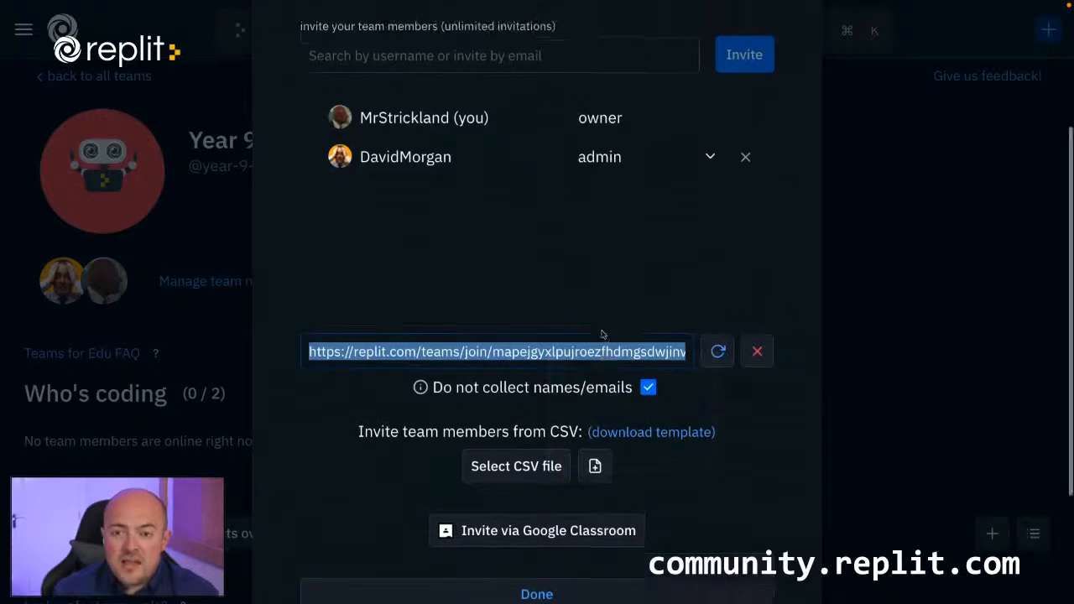
scroll(602, 334, "up", 3)
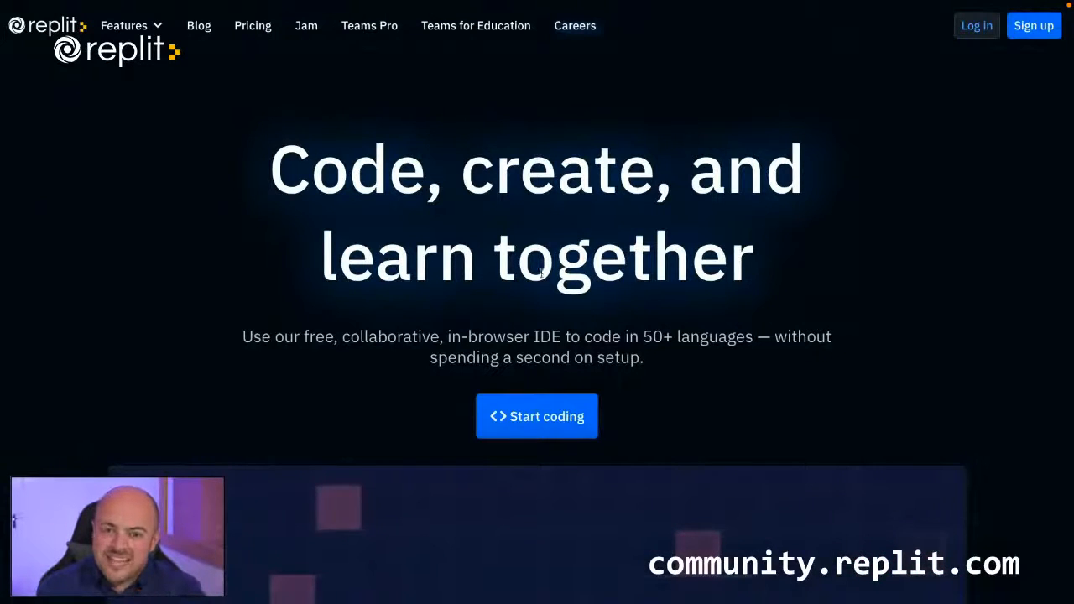
Open the copied team invite link in the private Safari window.
mouse_move(491, 2)
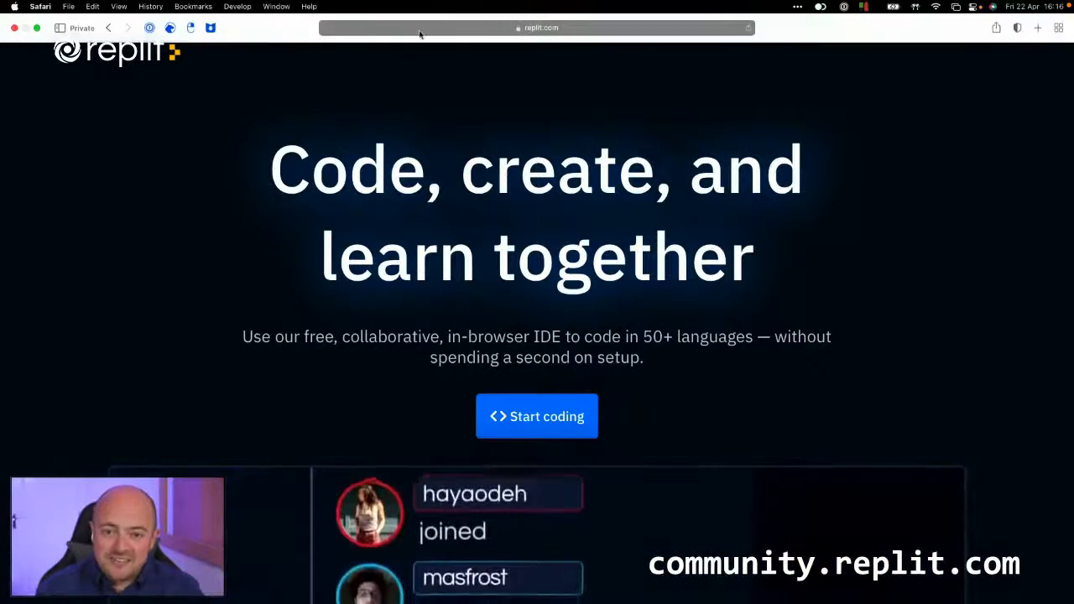
left_click(420, 28)
key("super+v")
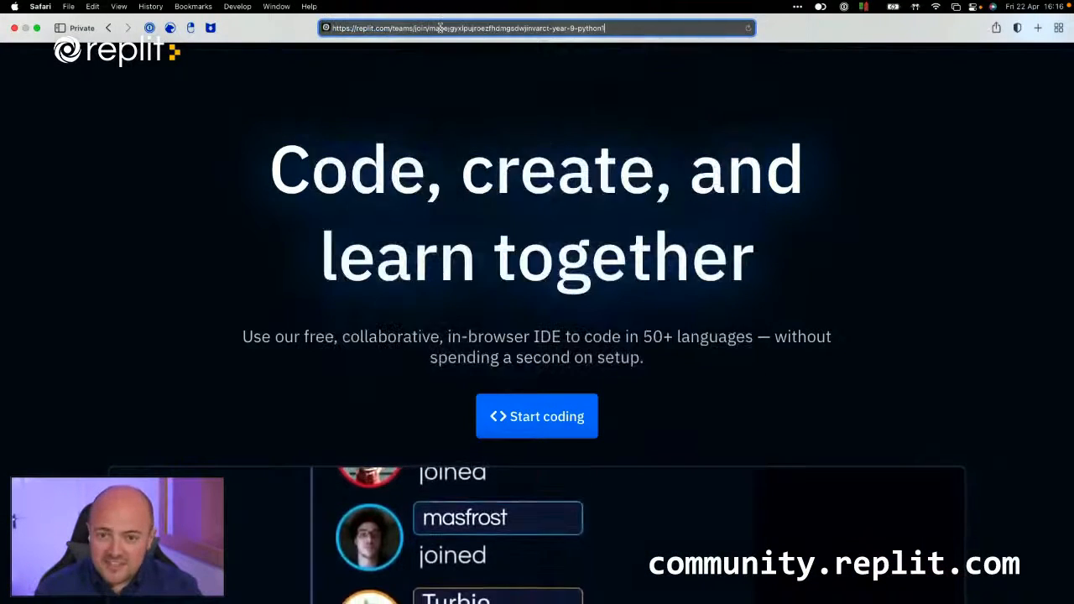
key("Return")
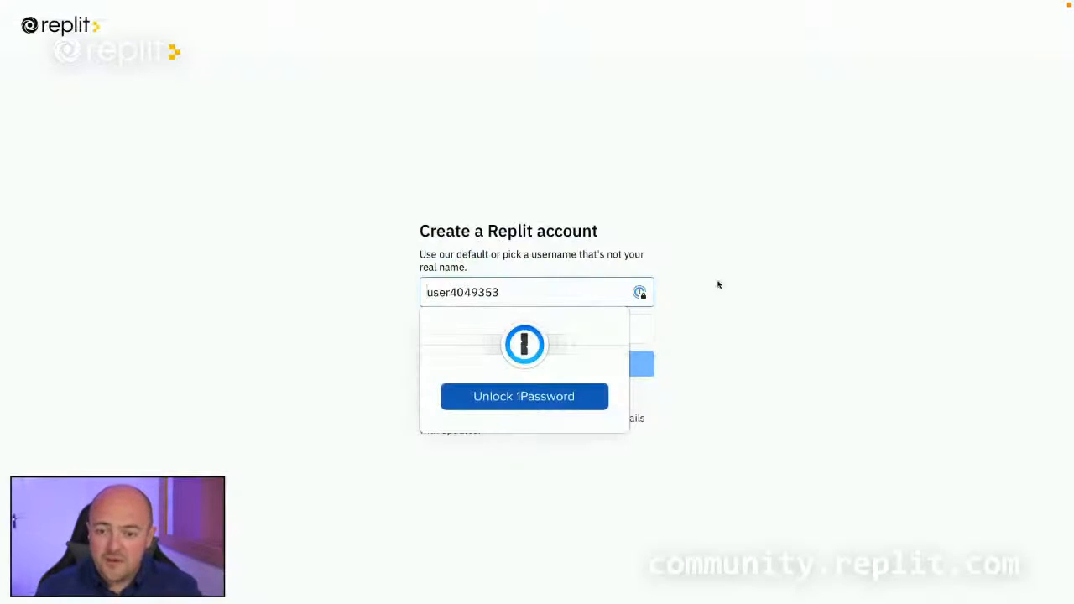
Create the student's Replit account with the default username and an account password, and open the student's Teams page.
left_click(772, 326)
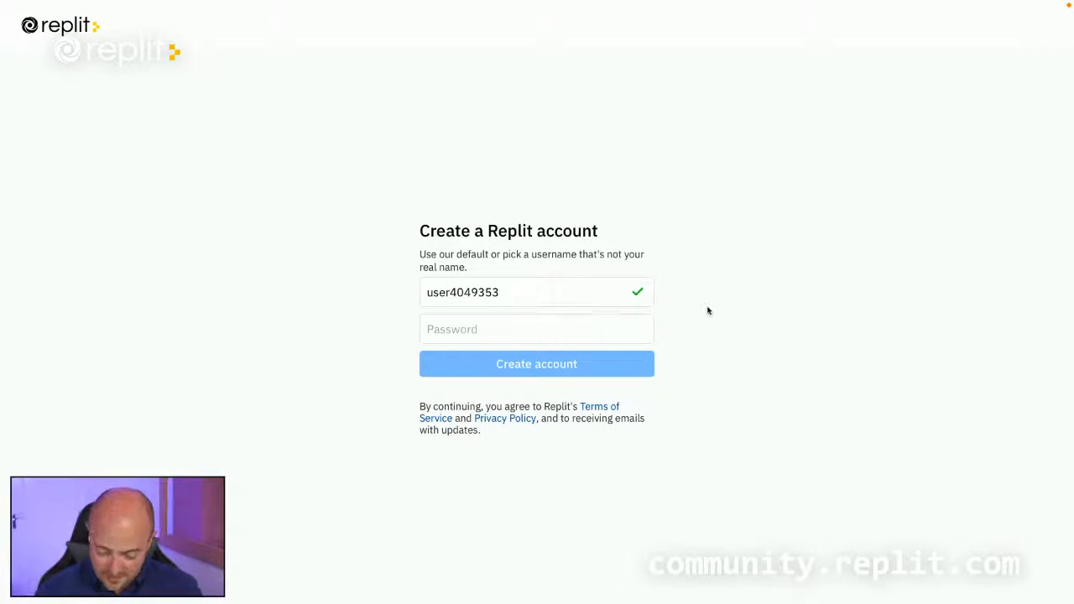
key("ctrl+plus")
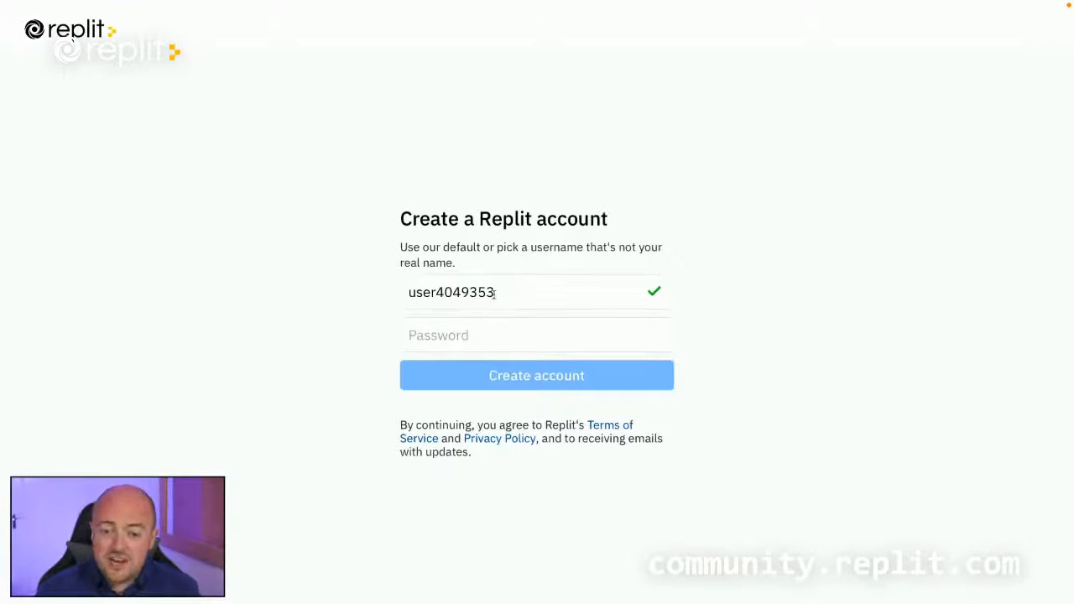
left_click_drag(495, 294, 407, 294)
left_click(564, 290)
left_click(759, 334)
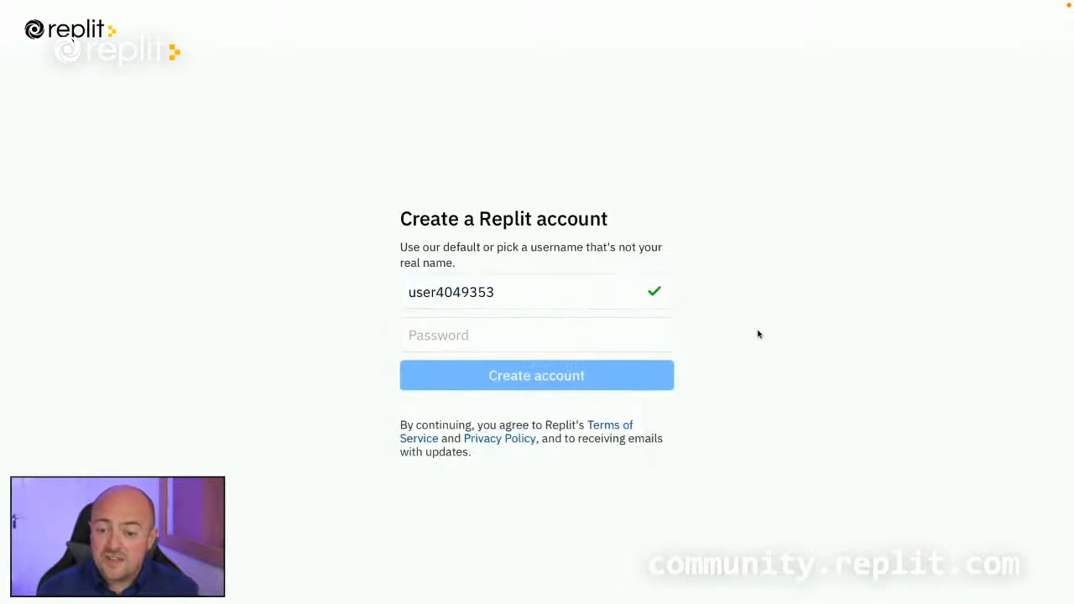
left_click(545, 336)
type("••")
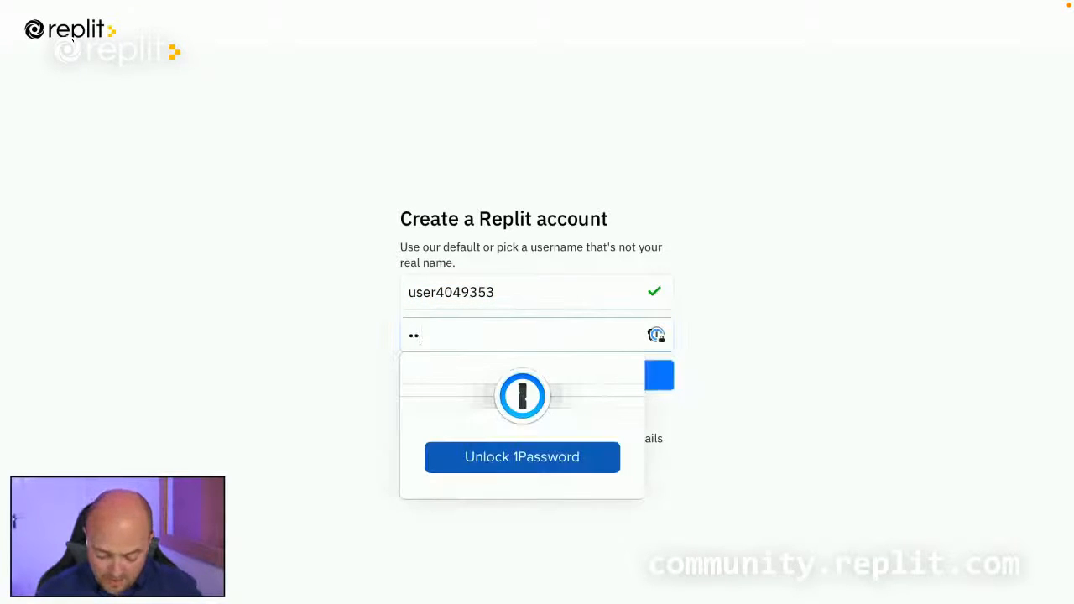
type("••••••••")
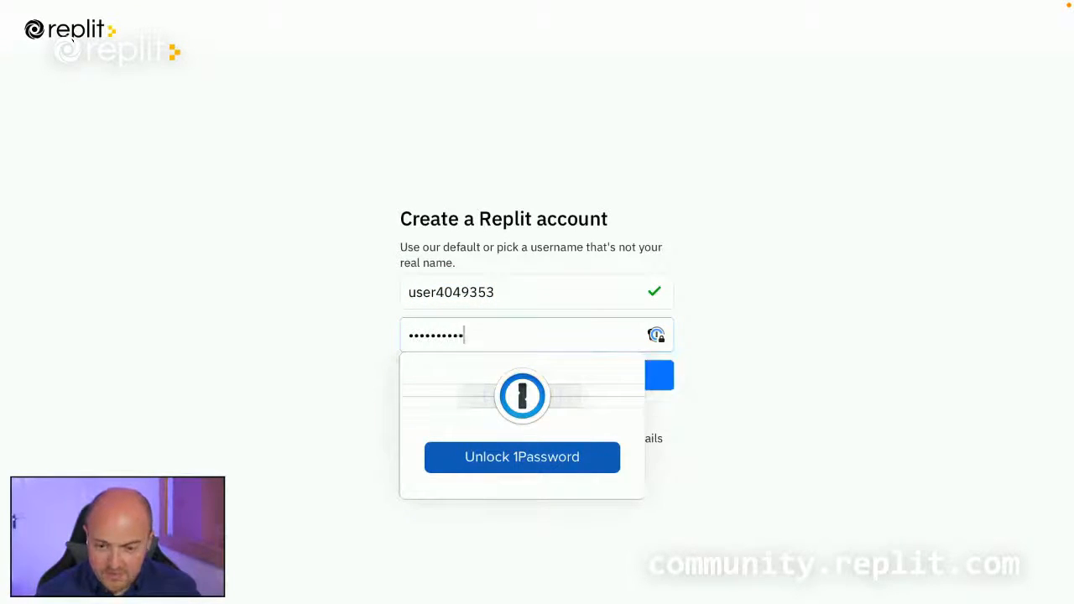
left_click(743, 338)
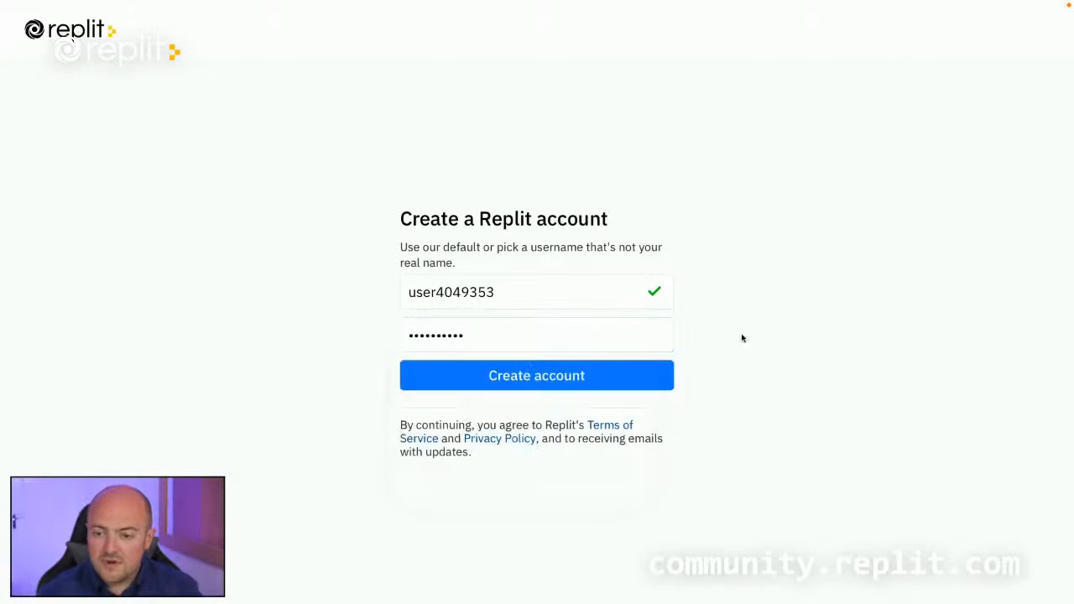
left_click(530, 382)
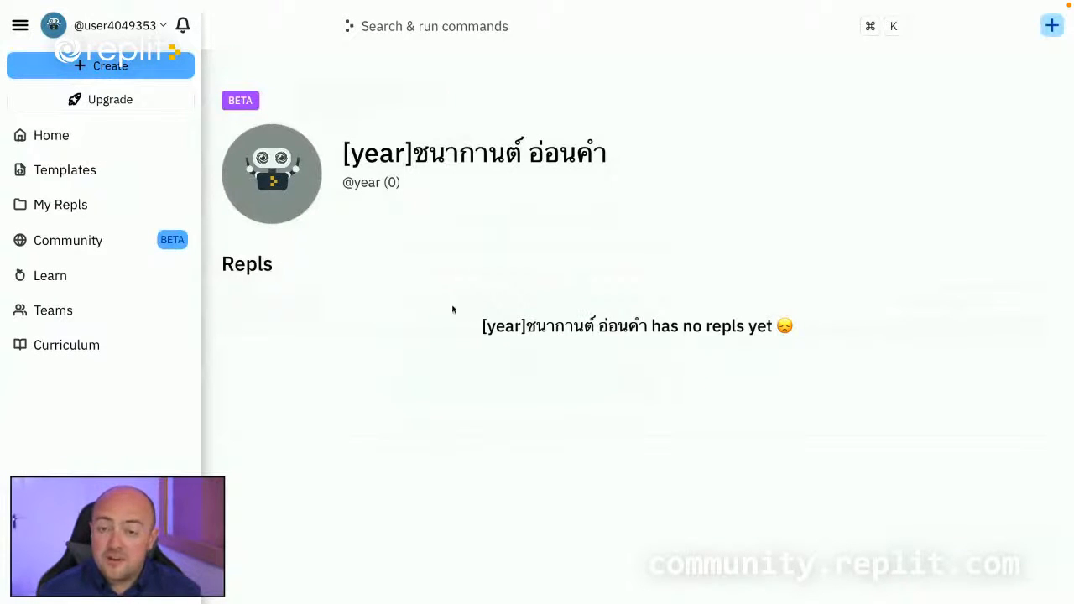
left_click(103, 318)
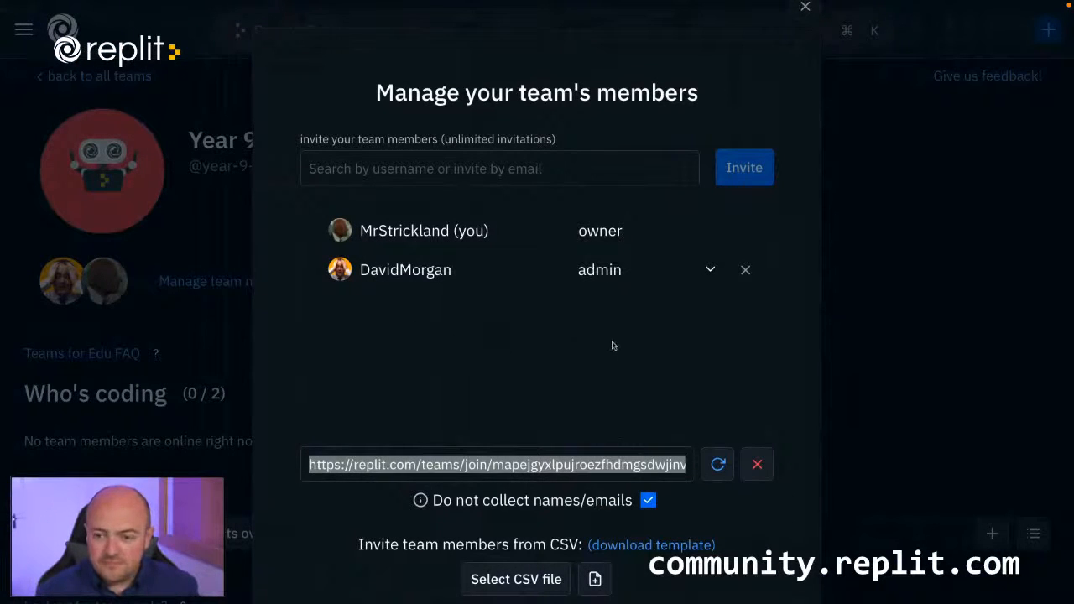
Refresh the teacher's Year 9 Python team page and reopen member management to review the newly joined student.
key("super+r")
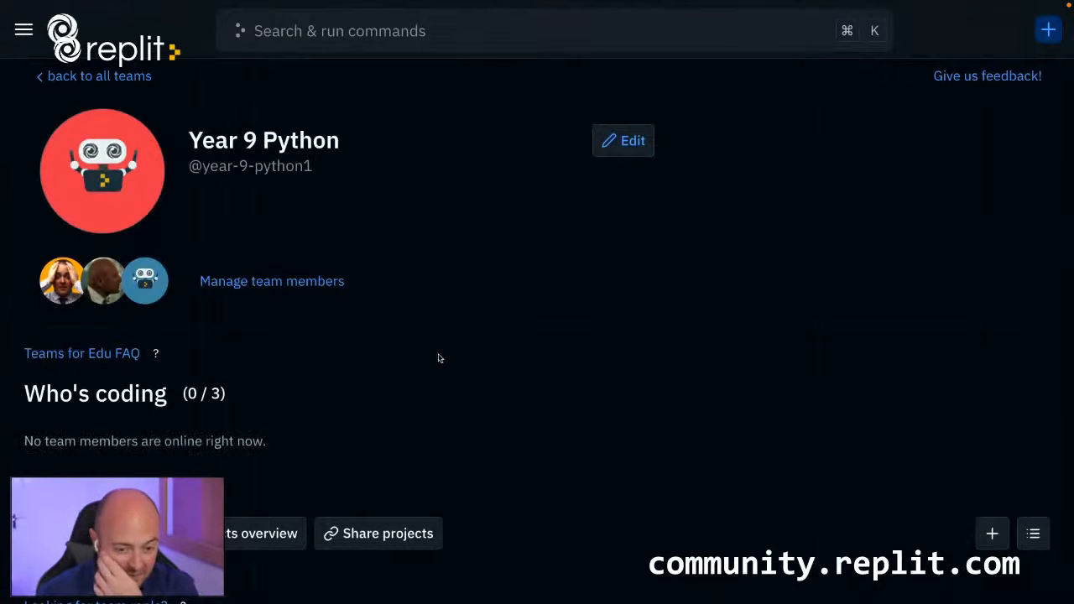
left_click(292, 281)
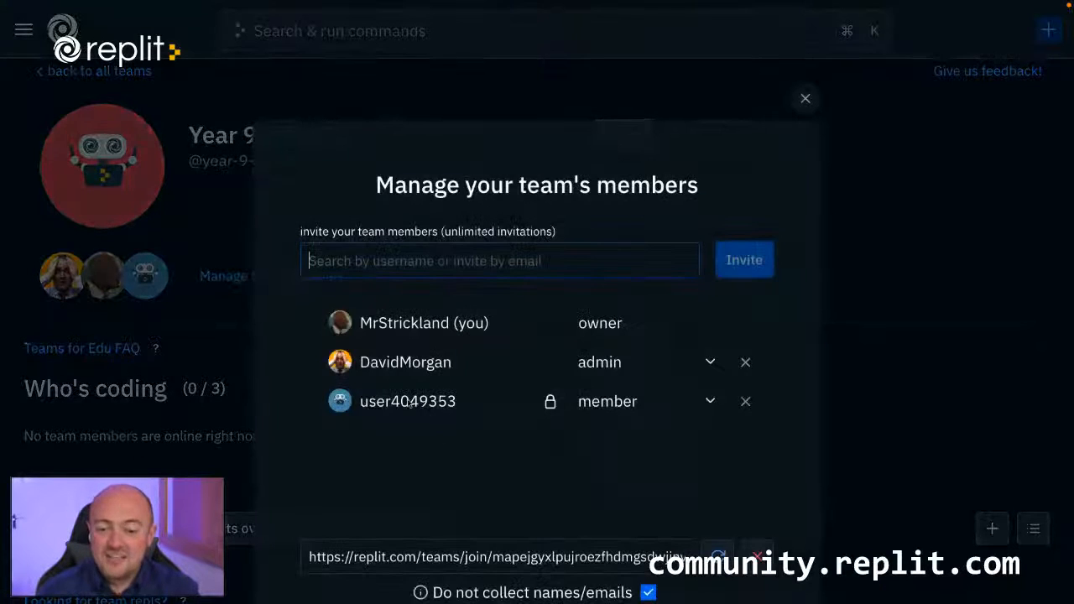
scroll(503, 427, "down", 1)
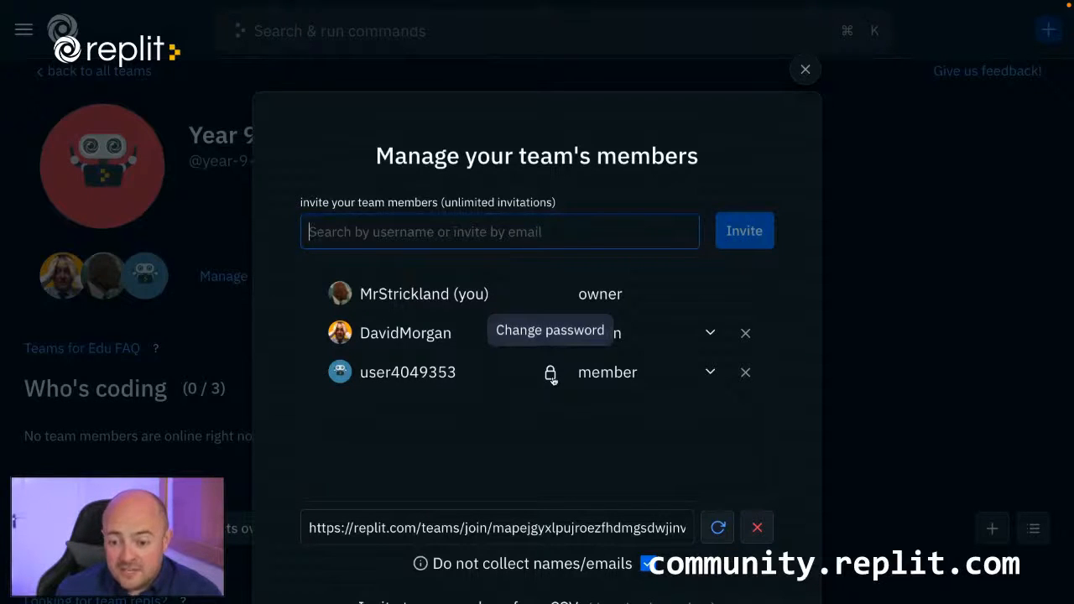
scroll(551, 373, "down", 1)
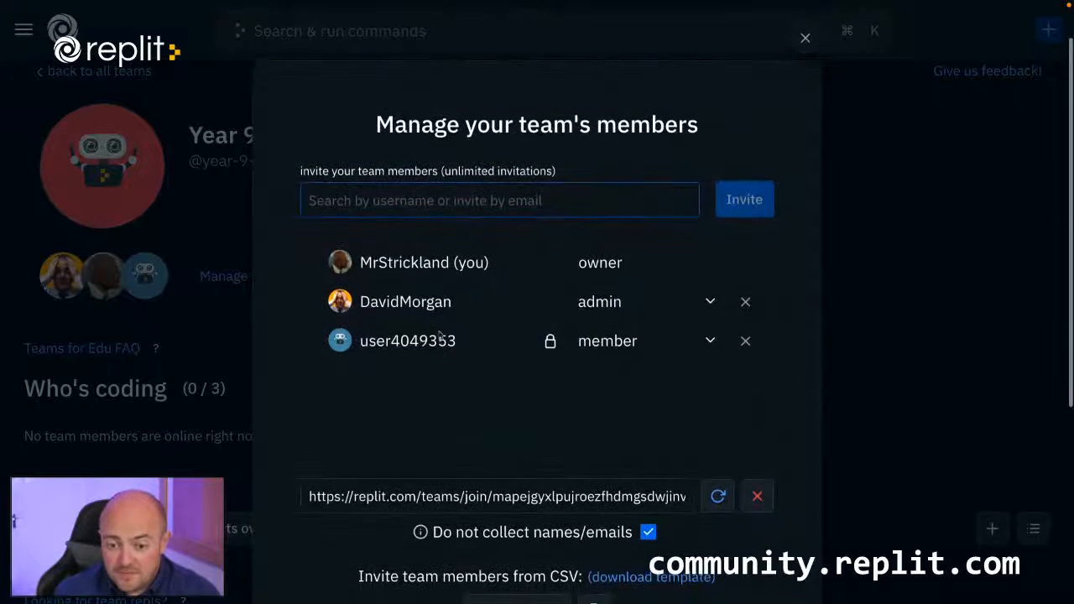
Enter the student's nickname for the new team member in place of the default username and finish managing members.
left_click(389, 342)
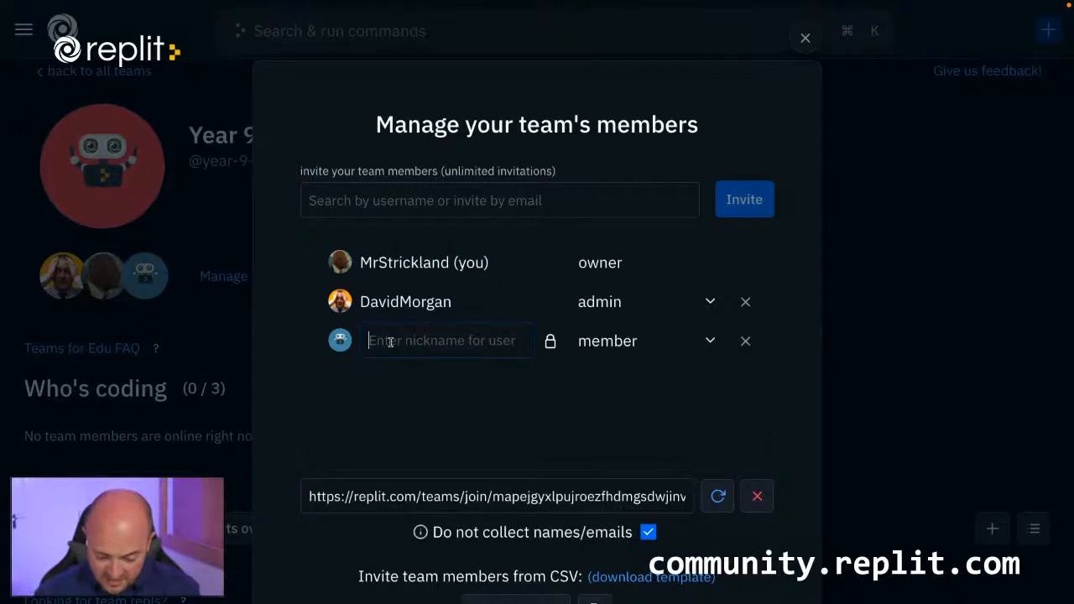
type("Little ")
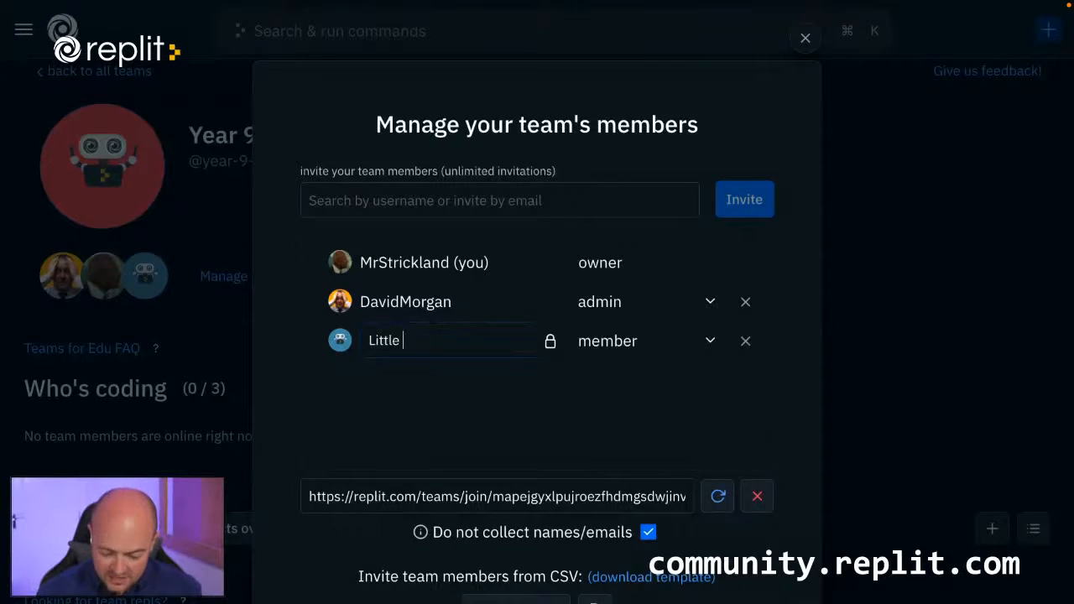
type("Jimbob")
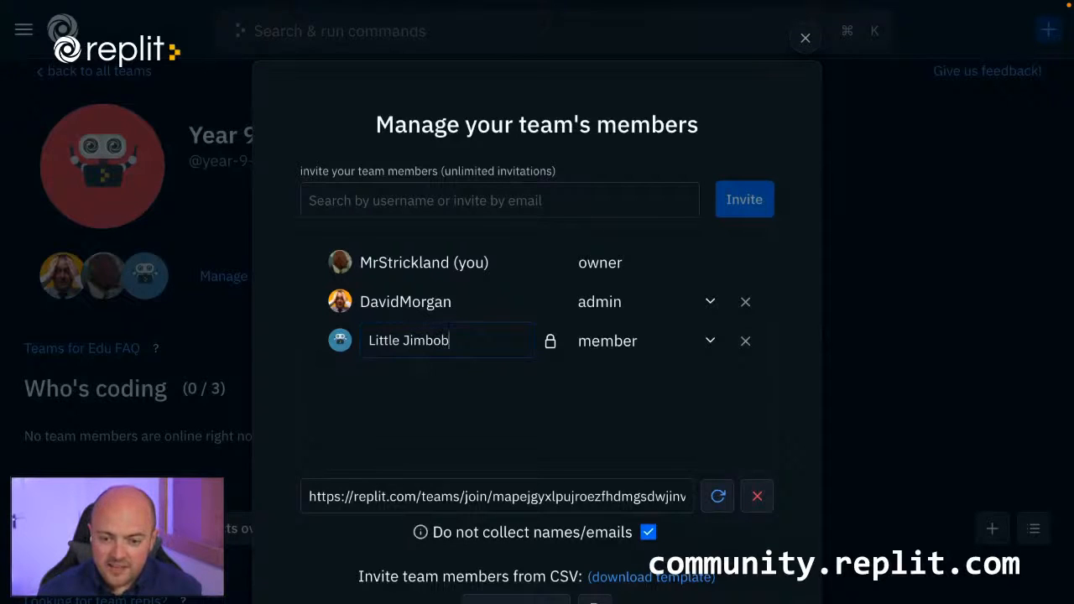
key("Return")
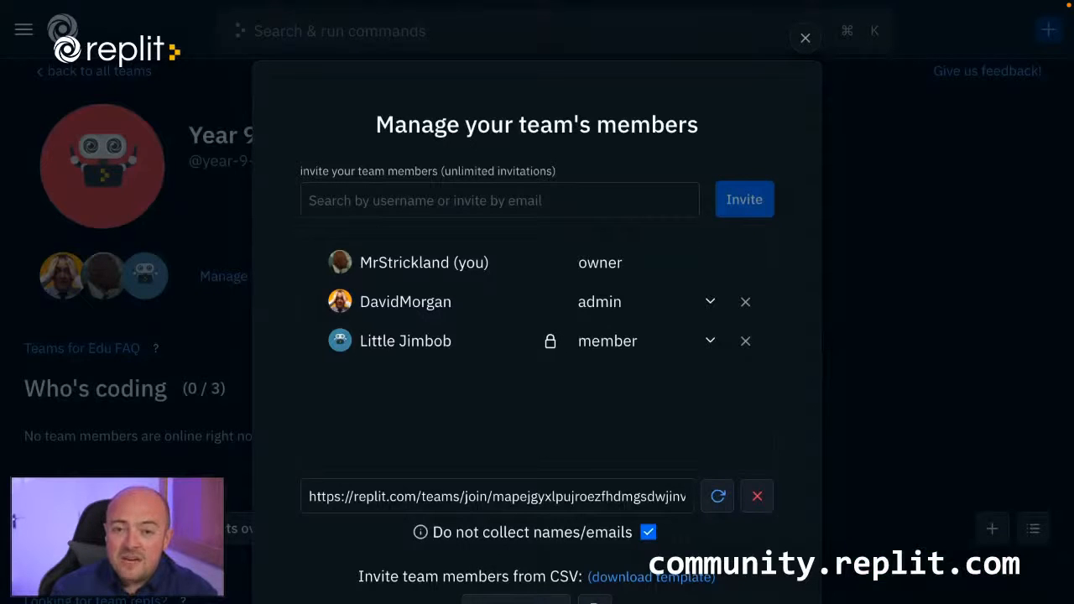
scroll(566, 434, "down", 3)
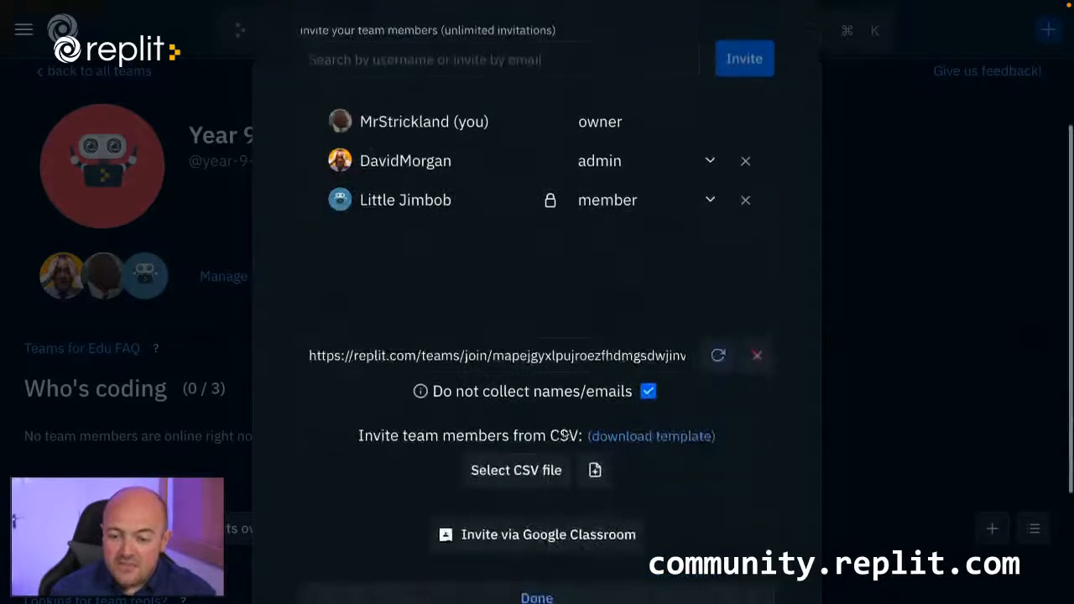
left_click(537, 579)
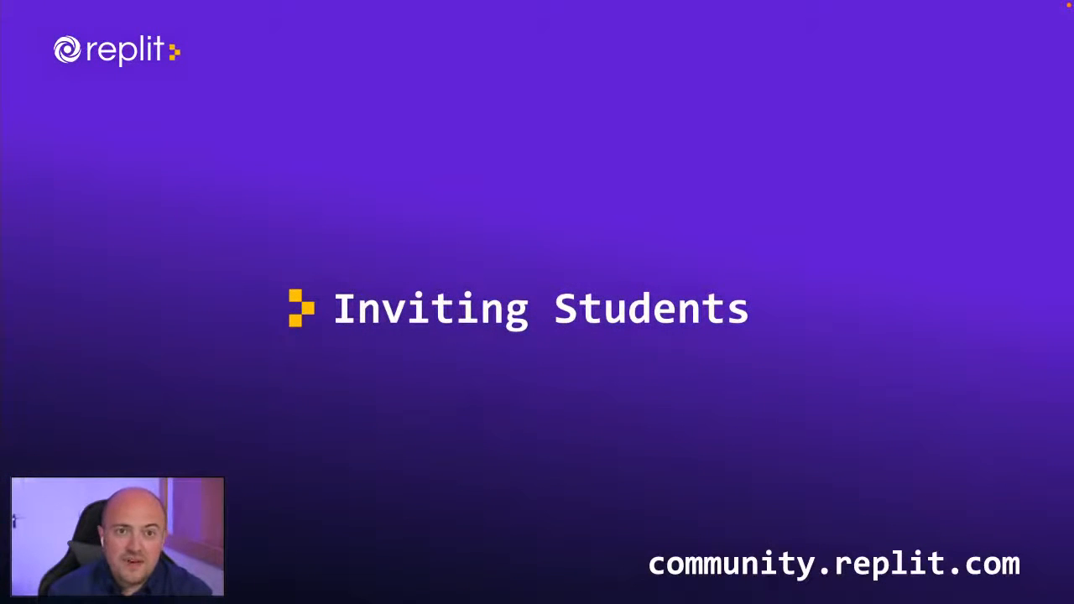
left_click(545, 244)
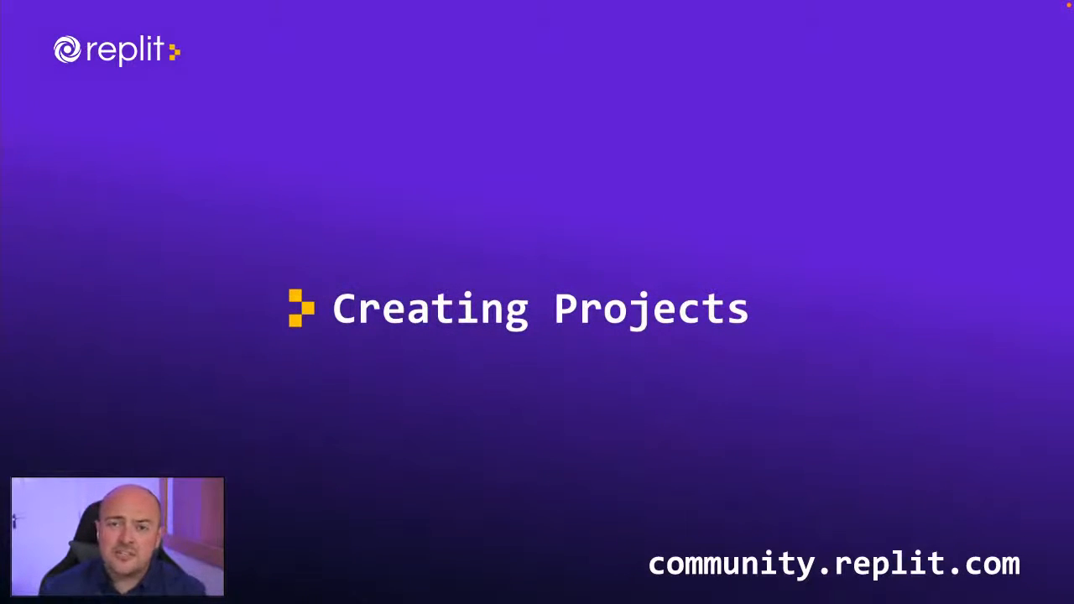
Start a new project for the Year 9 Python team, browse the available languages and templates, and choose Python.
key("ctrl+Right")
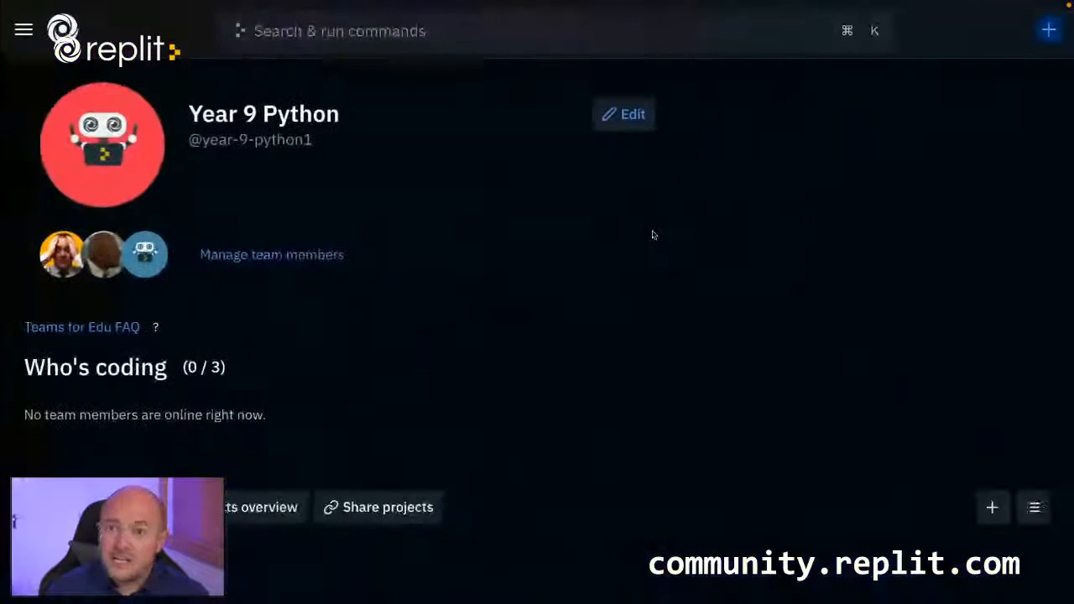
scroll(521, 338, "down", 1)
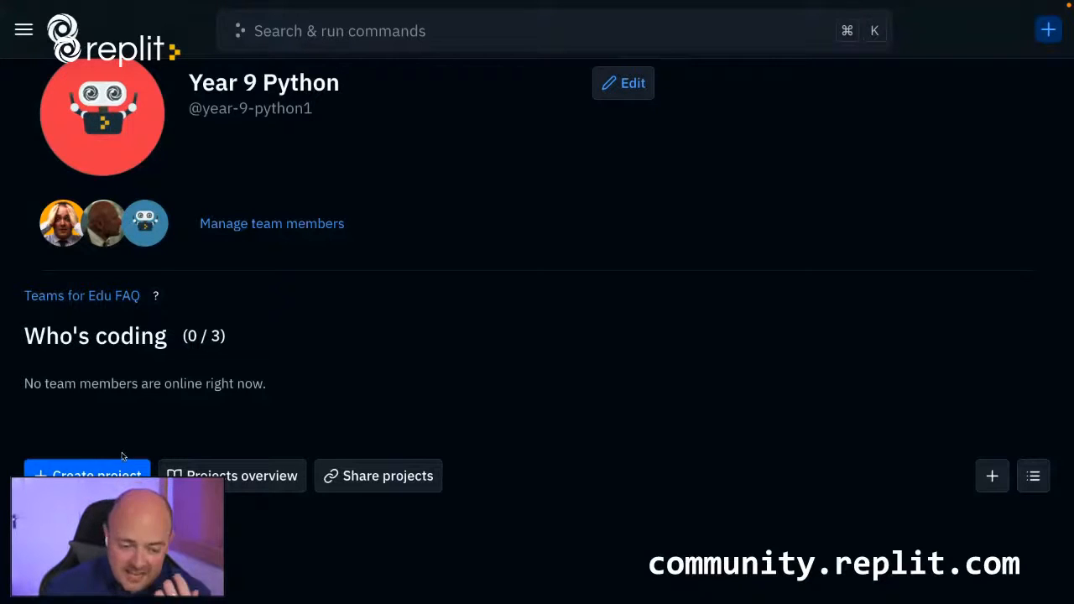
left_click(109, 482)
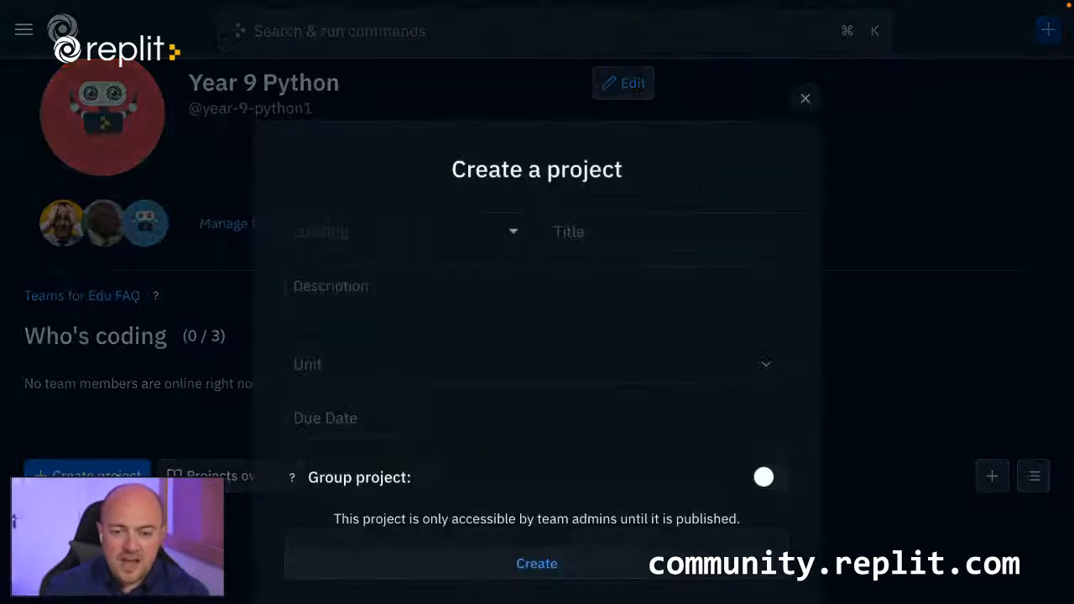
left_click(355, 233)
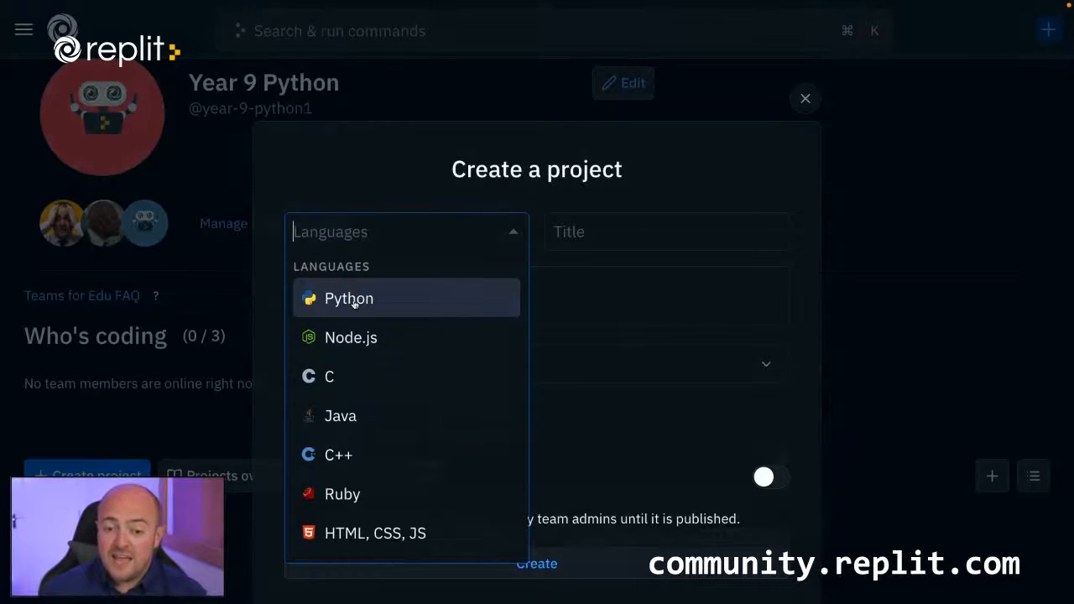
scroll(352, 344, "down", 5)
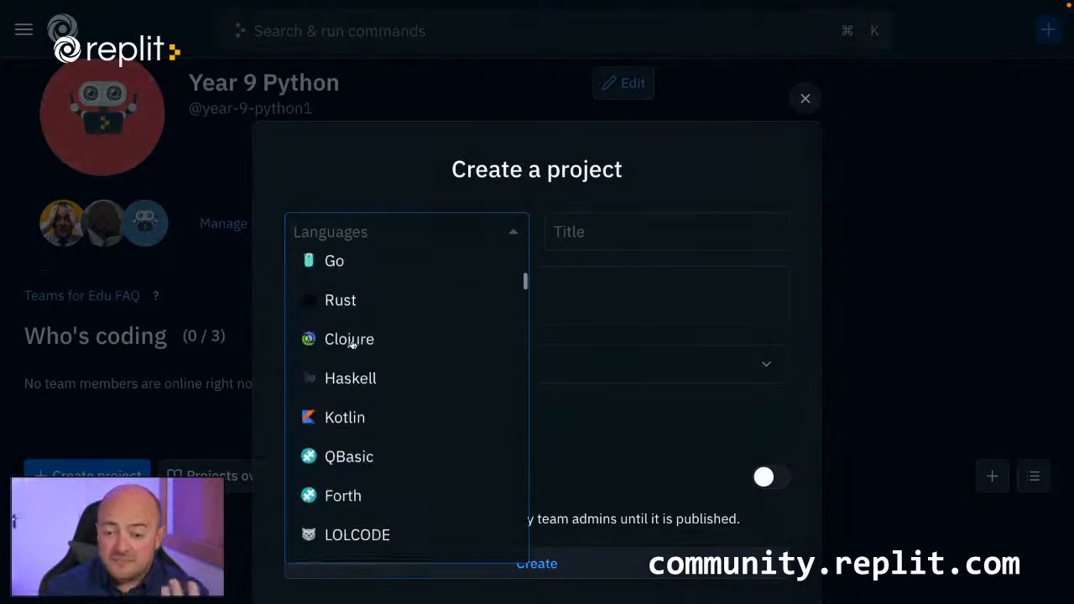
scroll(353, 342, "up", 5)
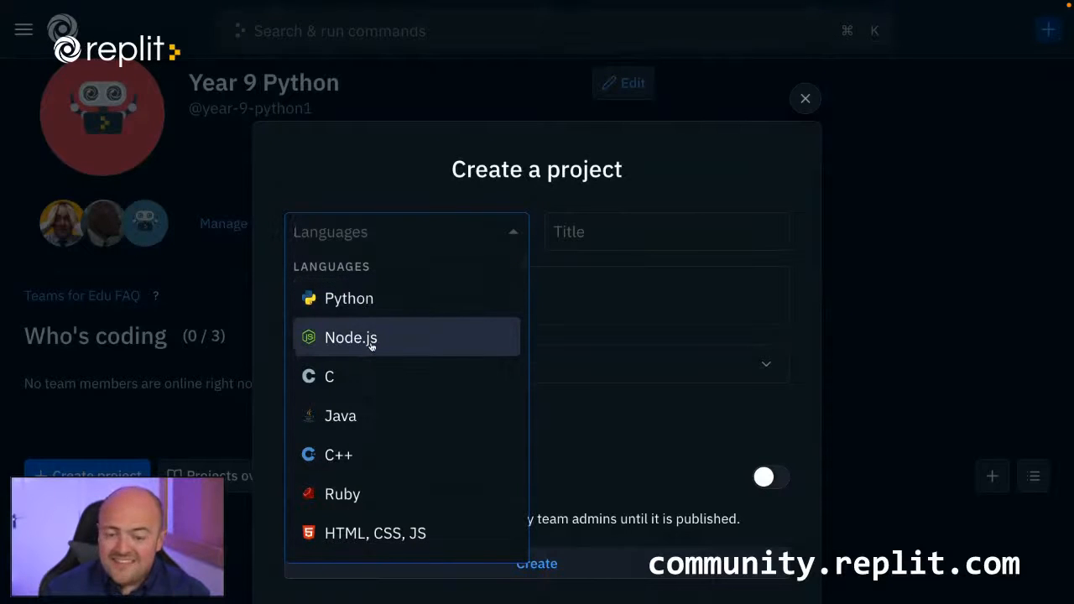
scroll(371, 344, "down", 15)
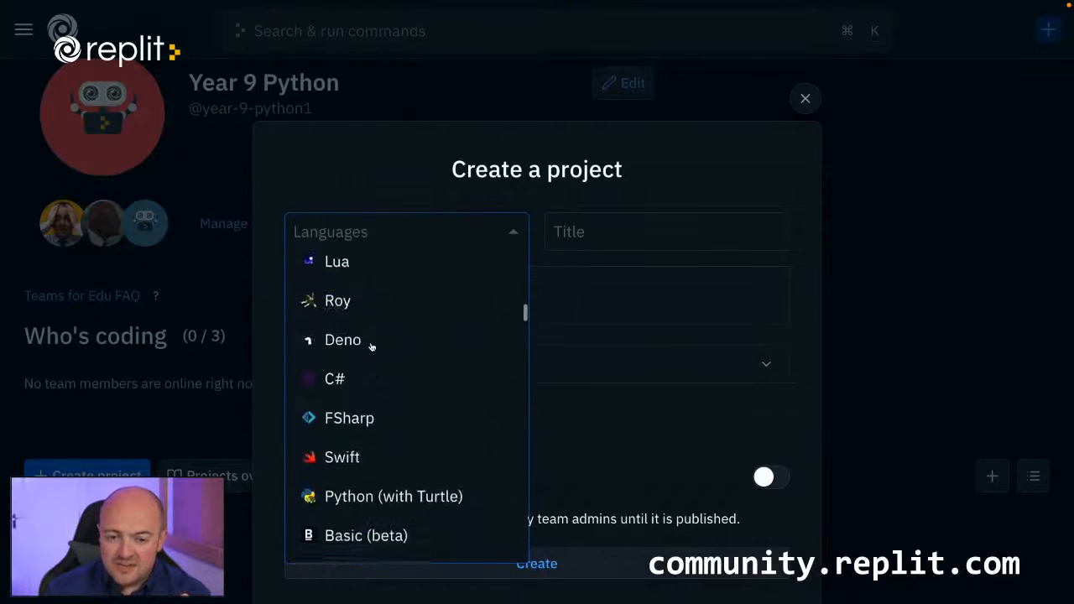
scroll(371, 346, "down", 15)
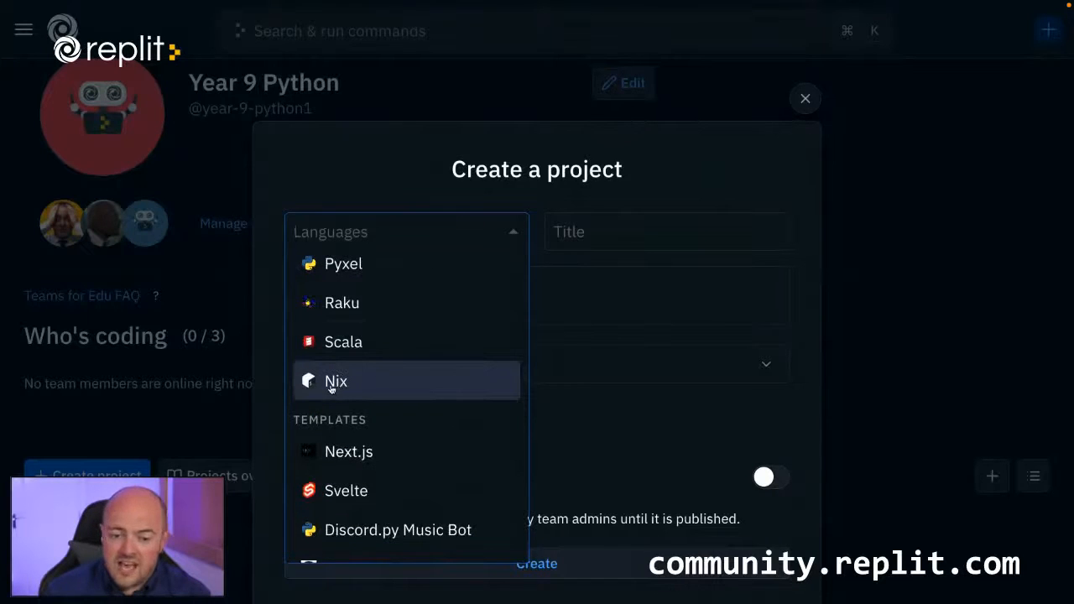
scroll(337, 386, "up", 20)
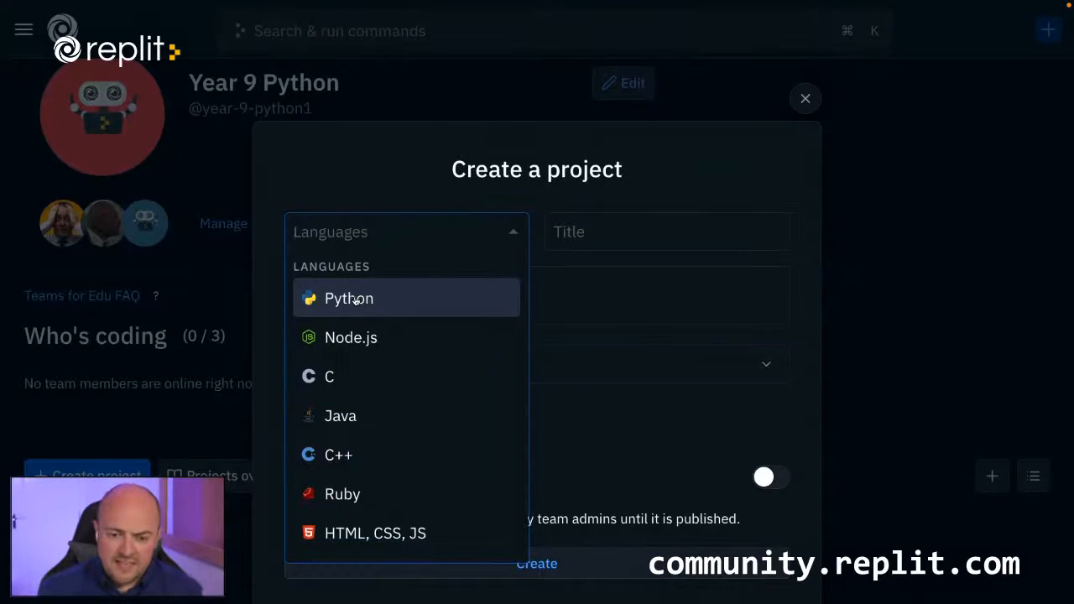
type("Python")
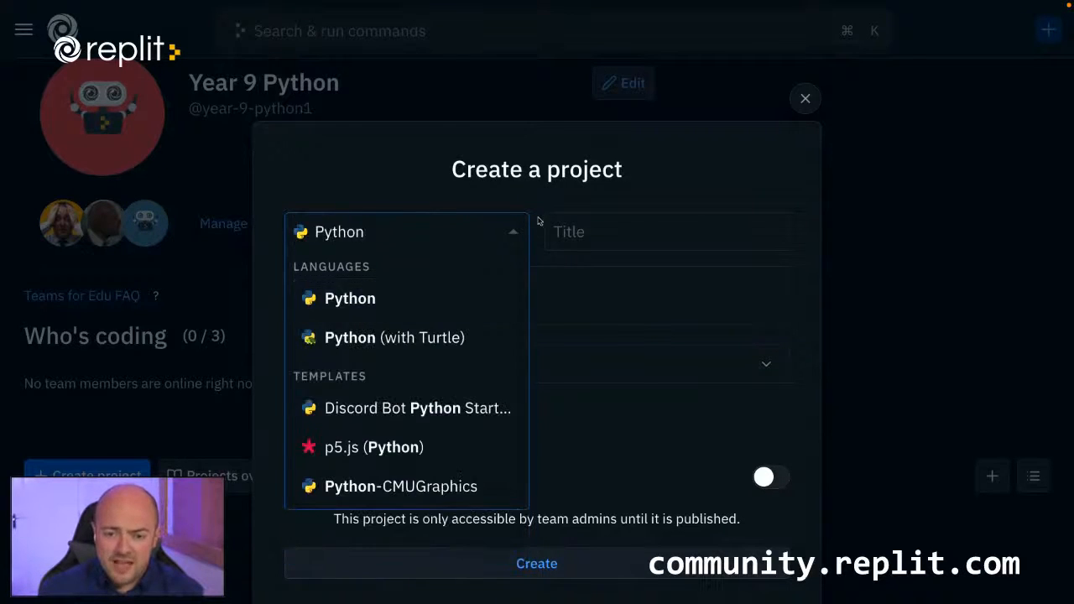
Title the project "Area of a 2D shape" and enter "Blah" as its description.
left_click(565, 223)
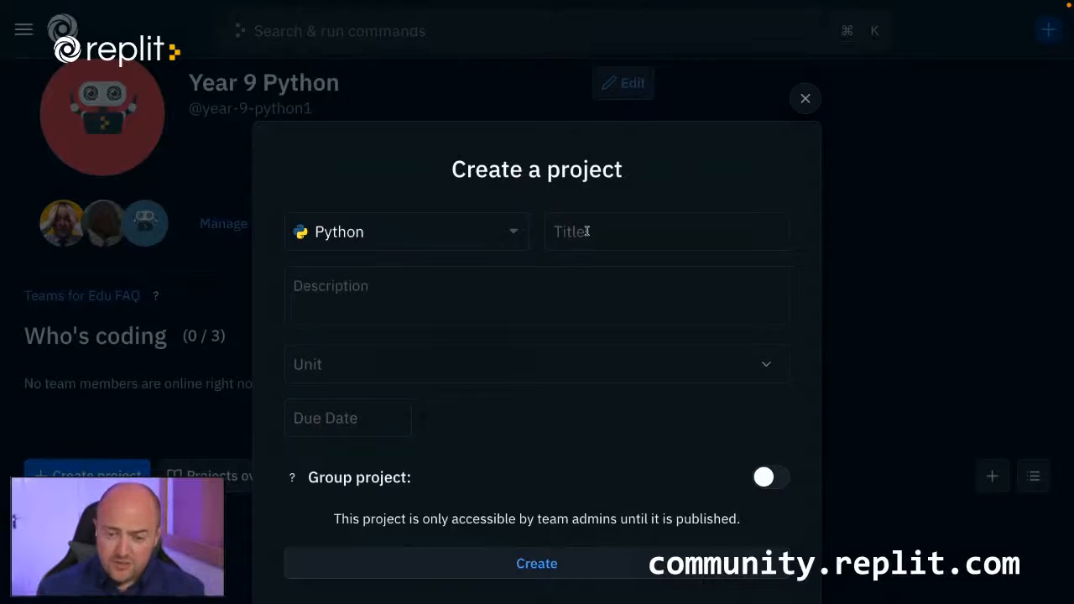
type("Area of")
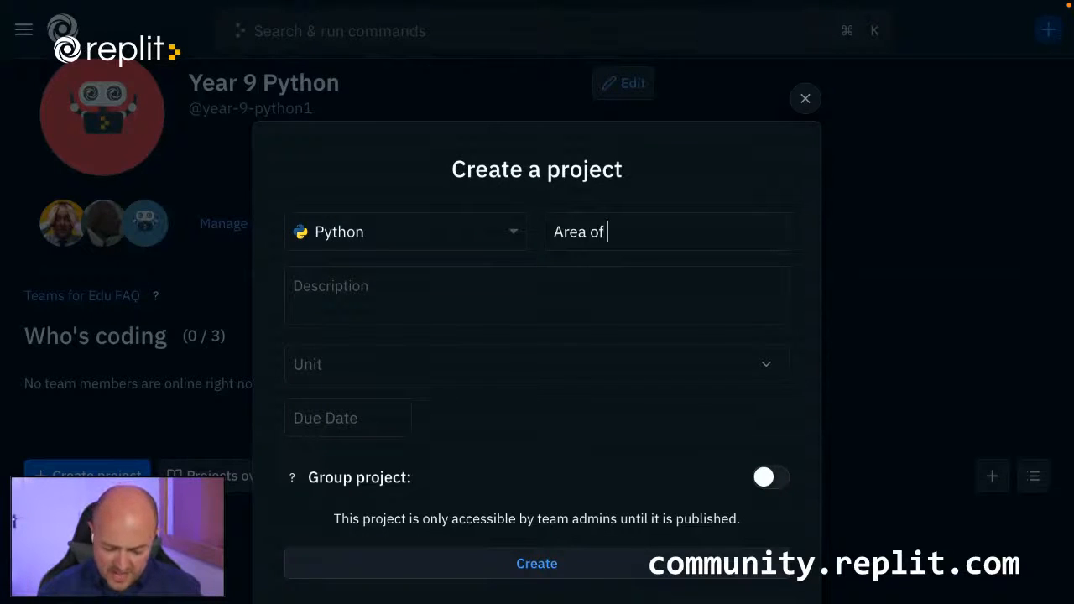
type(" a 2D shape")
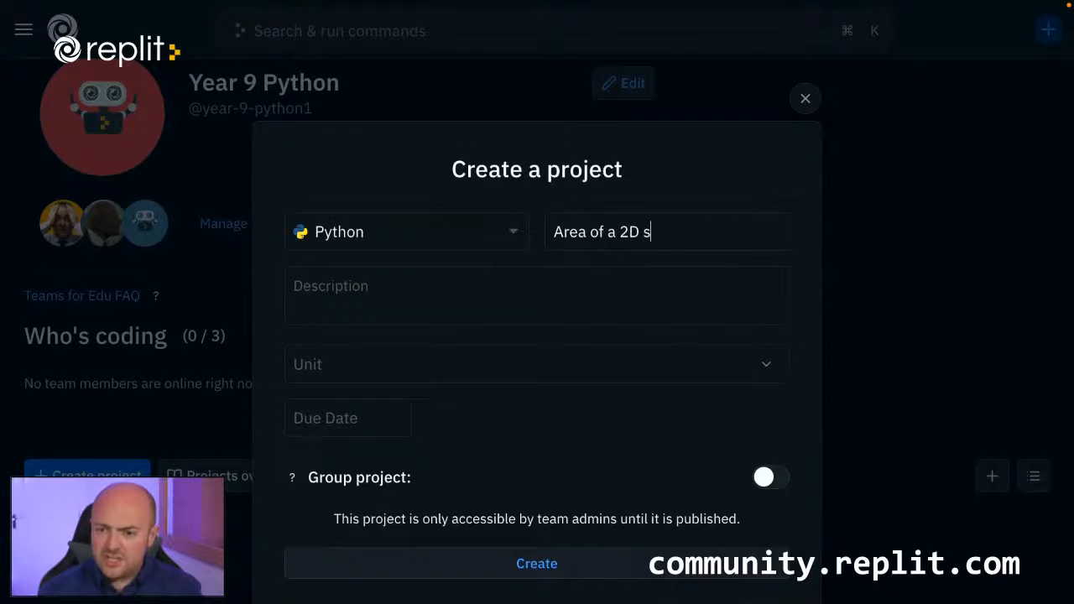
left_click(476, 285)
type("Balh")
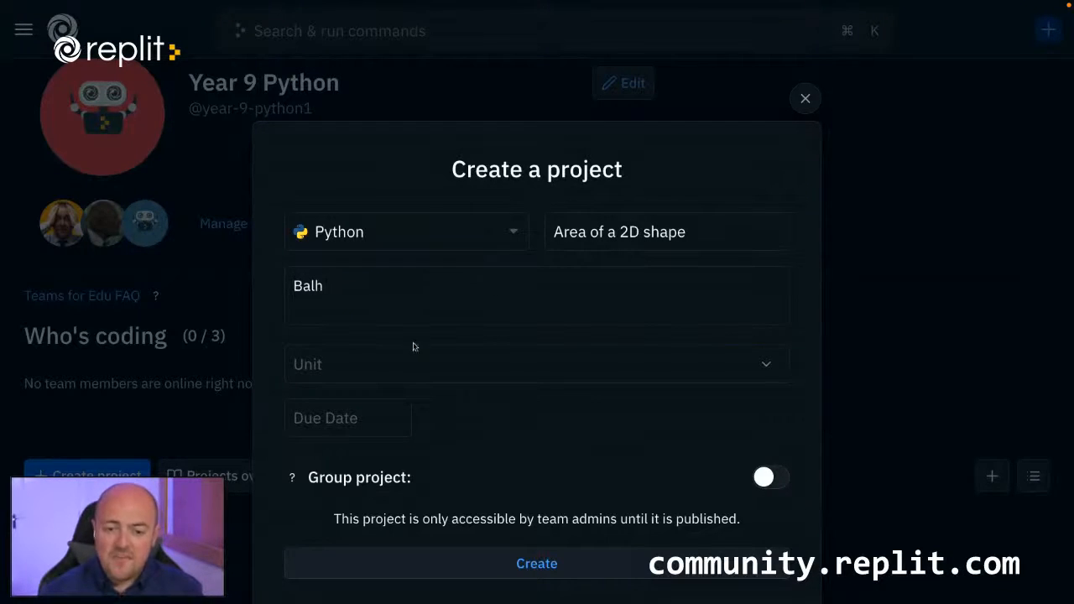
left_click(412, 361)
triple_click(367, 309)
type("B")
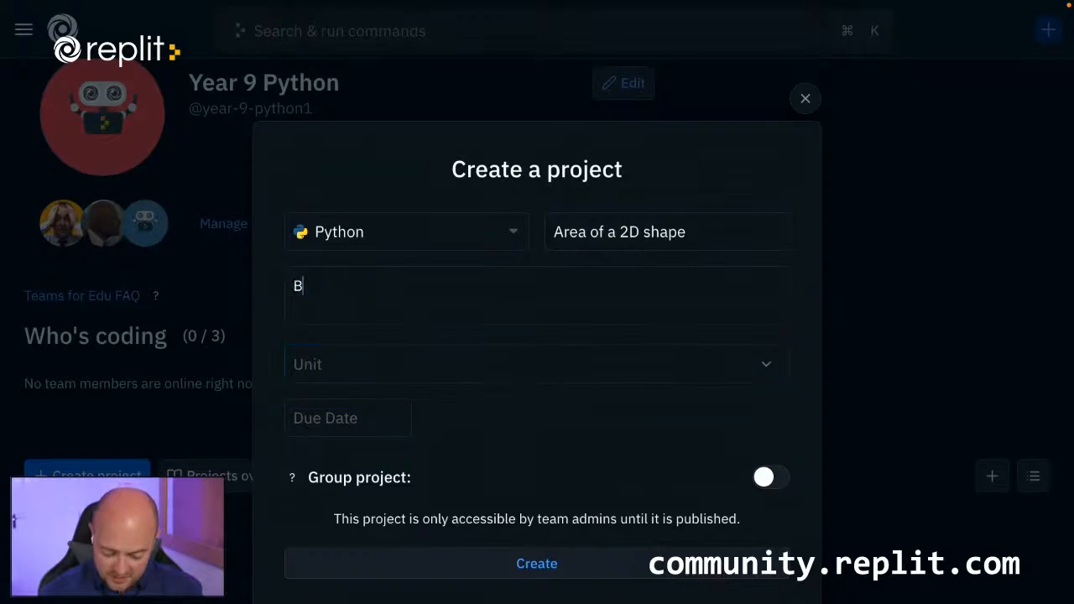
type("lah")
Assign the project to a new unit named "Unit 1" and set its due date to 04/24/2022 at 12:00 PM.
left_click(365, 364)
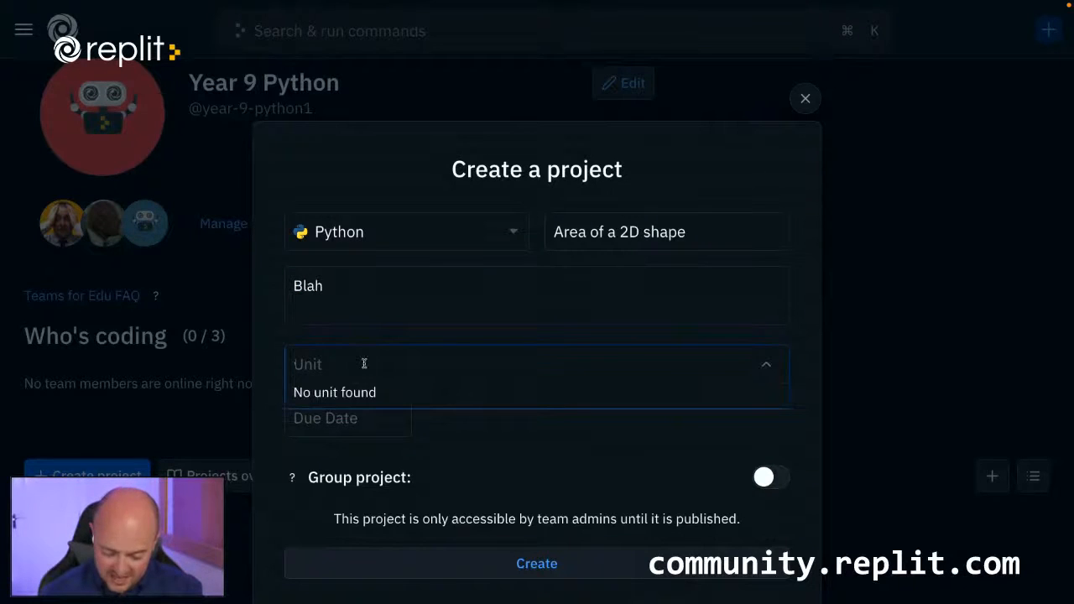
type("Unit 1")
key("Return")
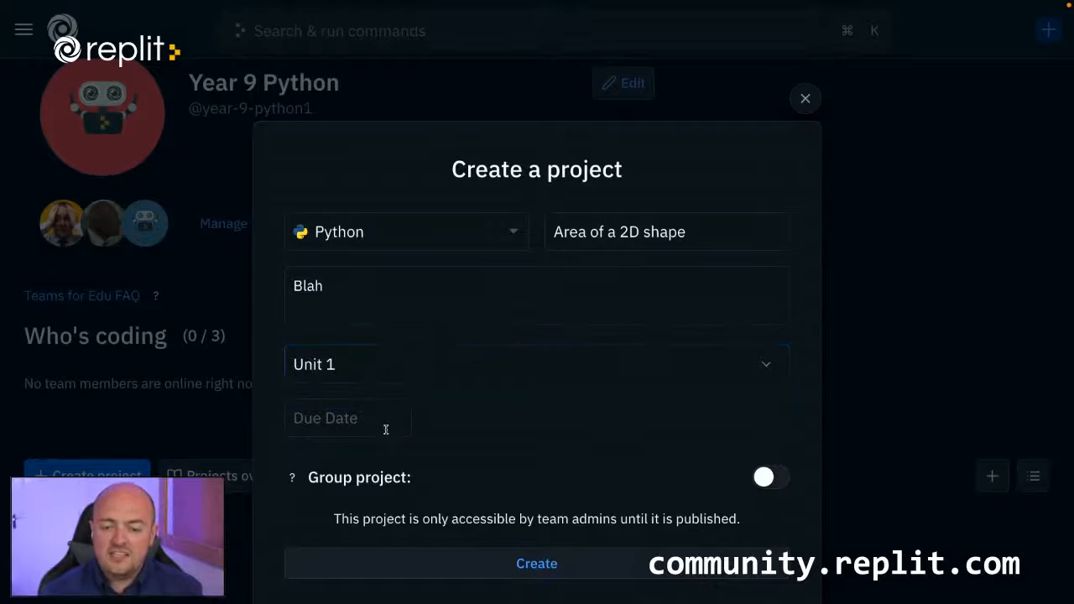
left_click(386, 430)
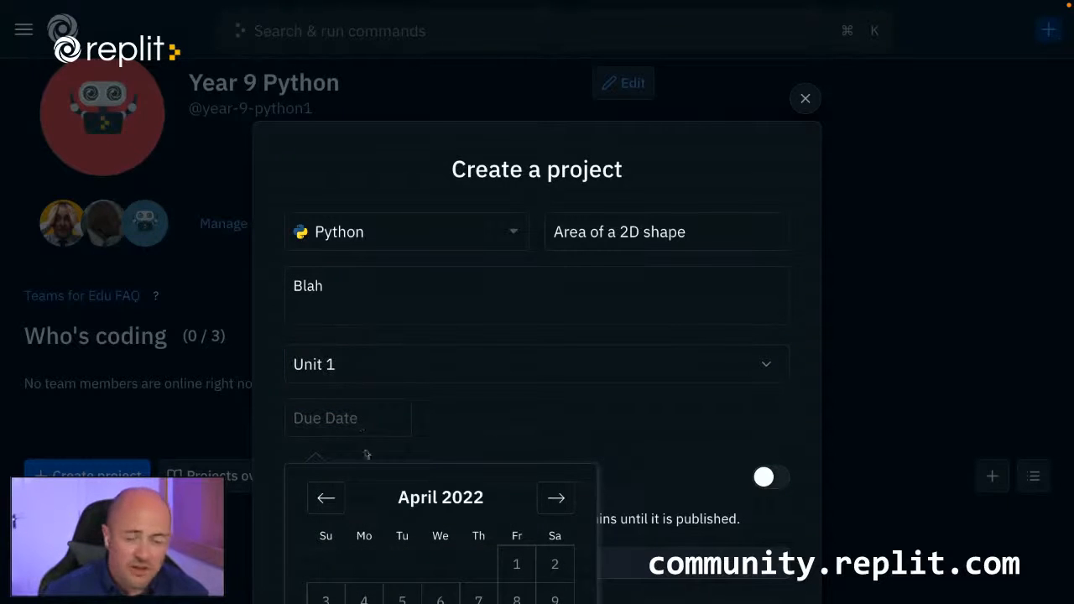
scroll(487, 436, "down", 2)
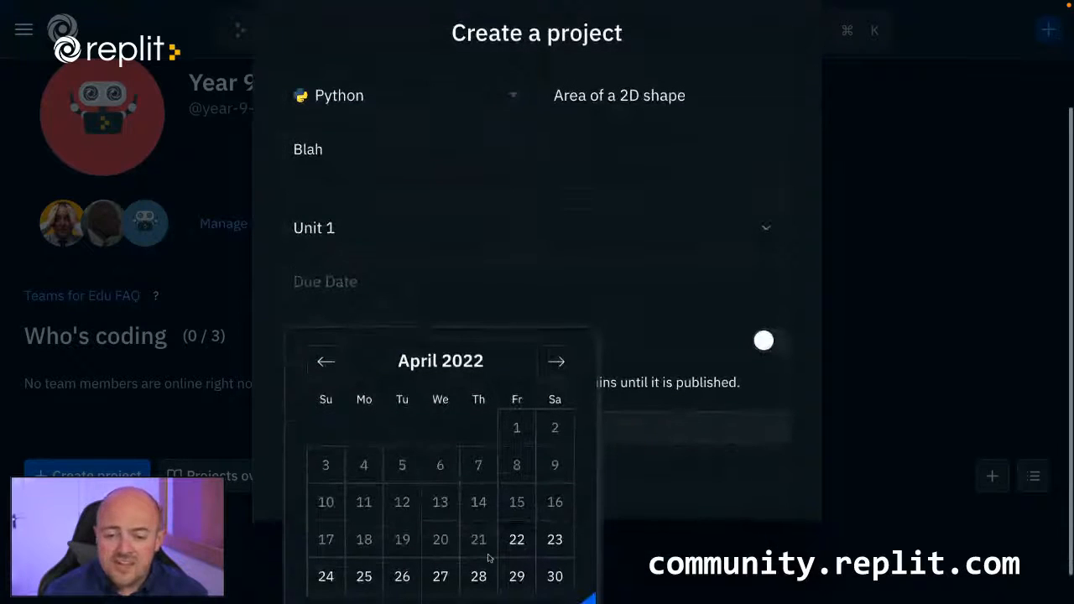
left_click(326, 578)
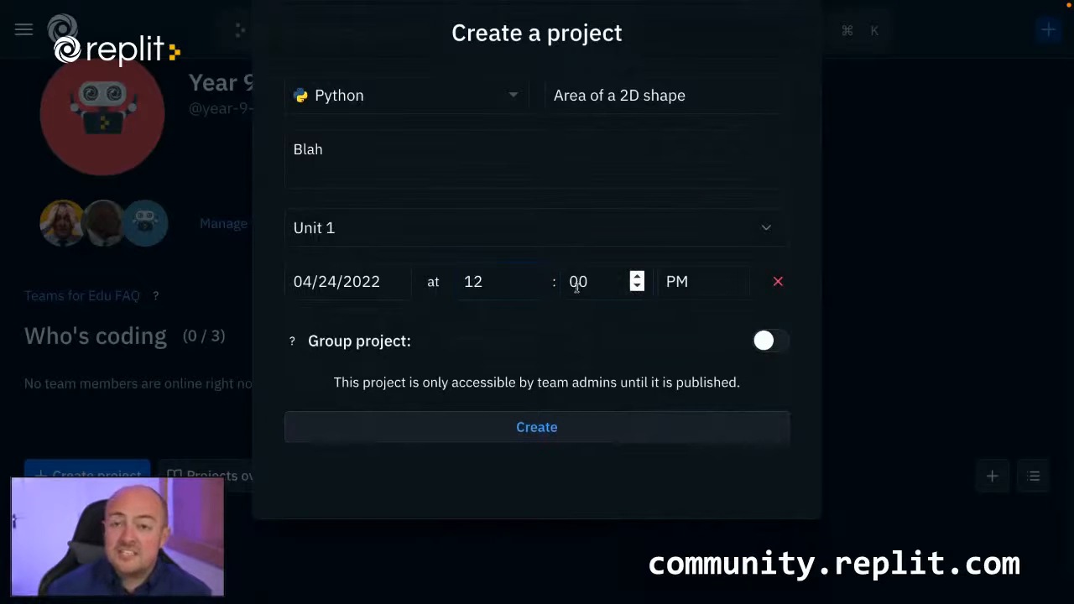
scroll(511, 361, "down", 1)
scroll(507, 367, "up", 2)
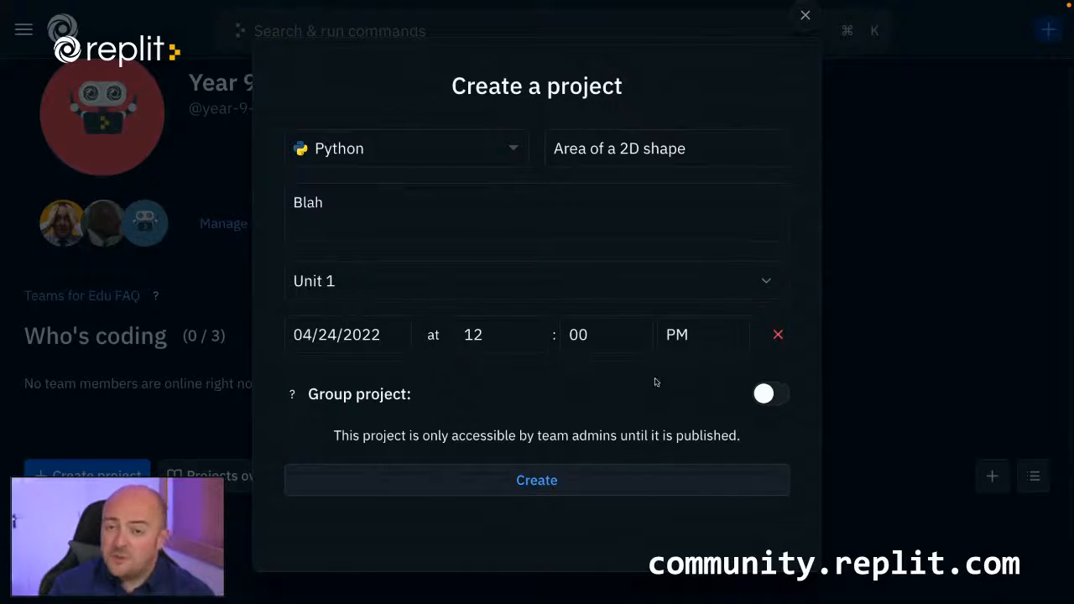
Try out the group project and self-grouping options, and switch both off again.
left_click(766, 394)
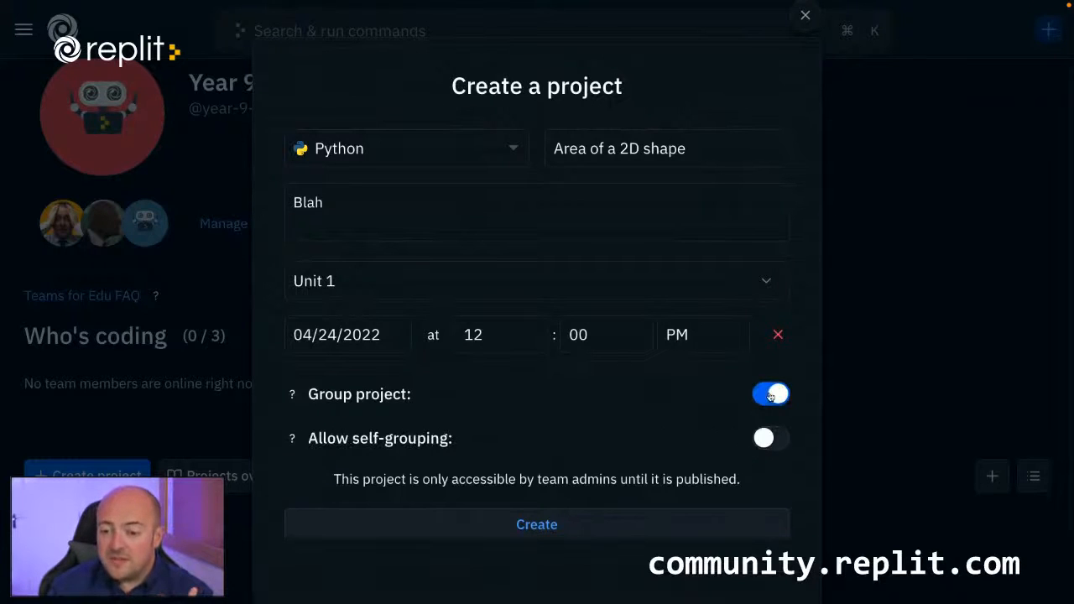
scroll(693, 407, "down", 2)
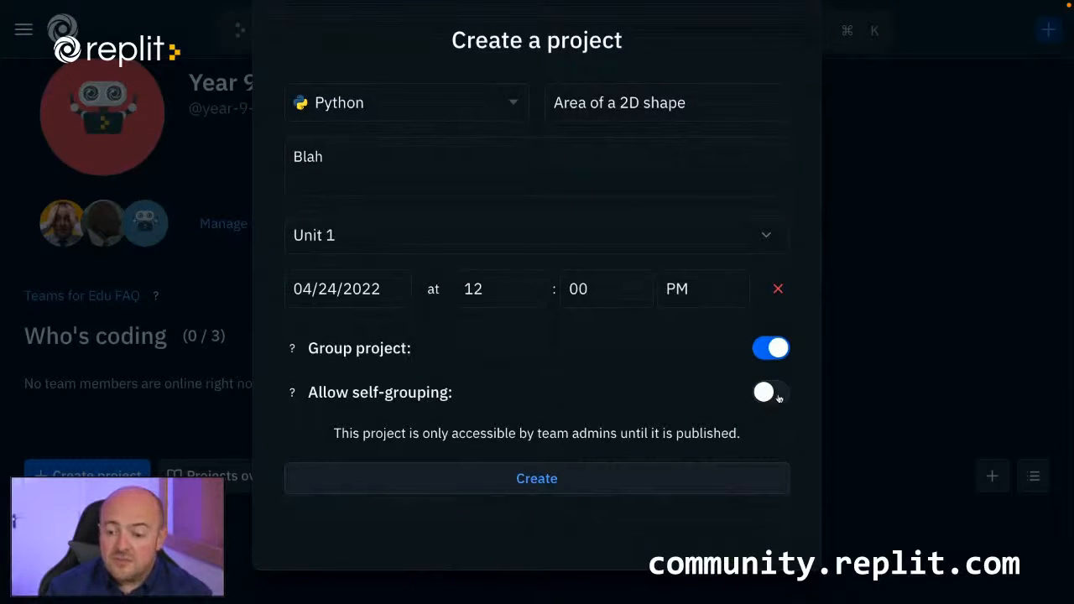
left_click(779, 398)
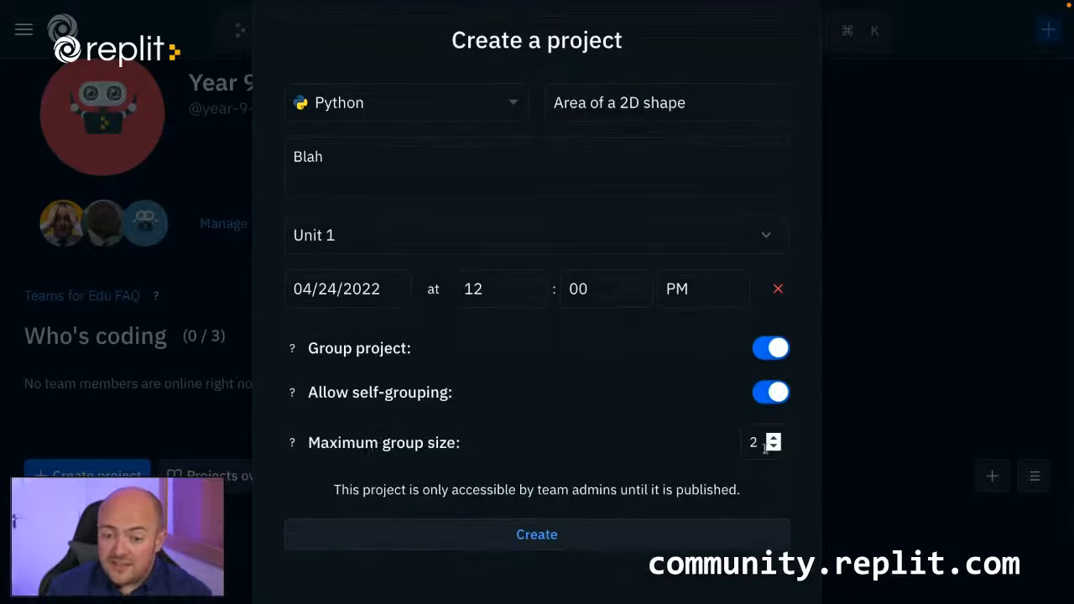
left_click(774, 394)
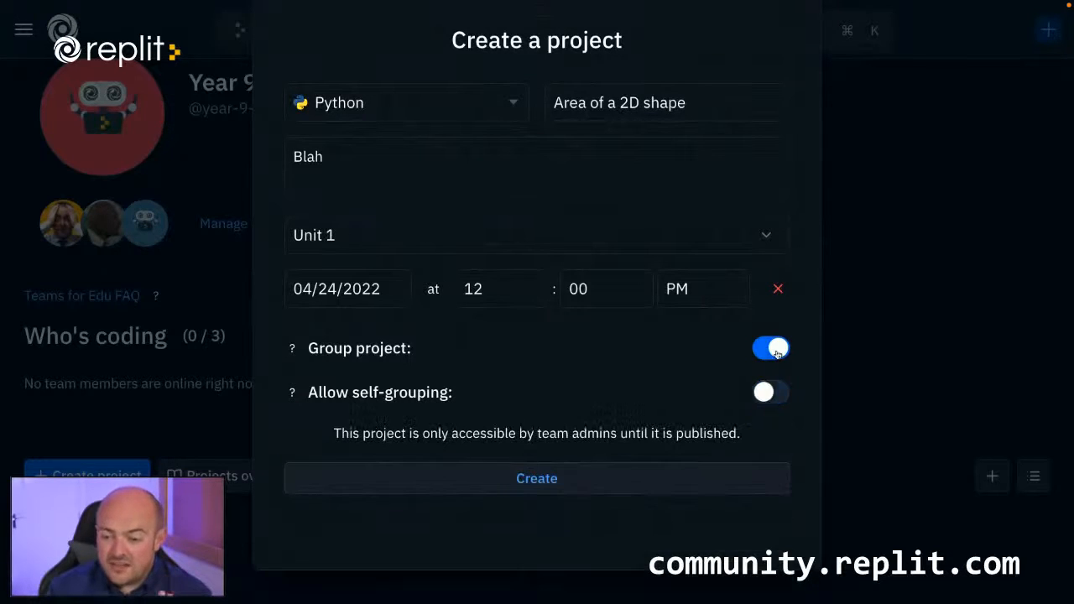
left_click(771, 349)
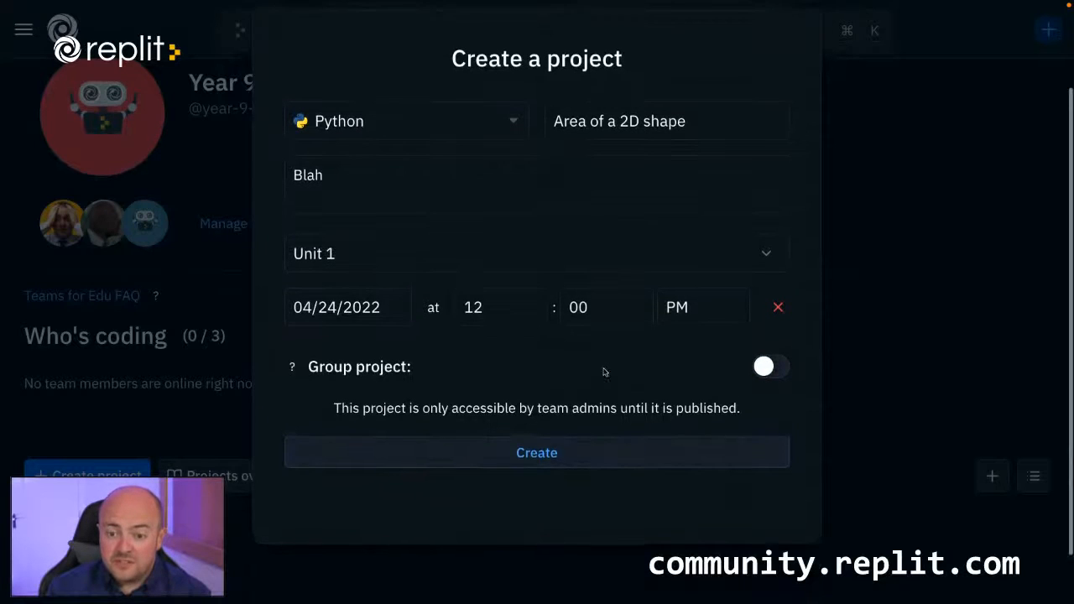
Create the project and go through the introductory workspace tour until it closes.
left_click(572, 459)
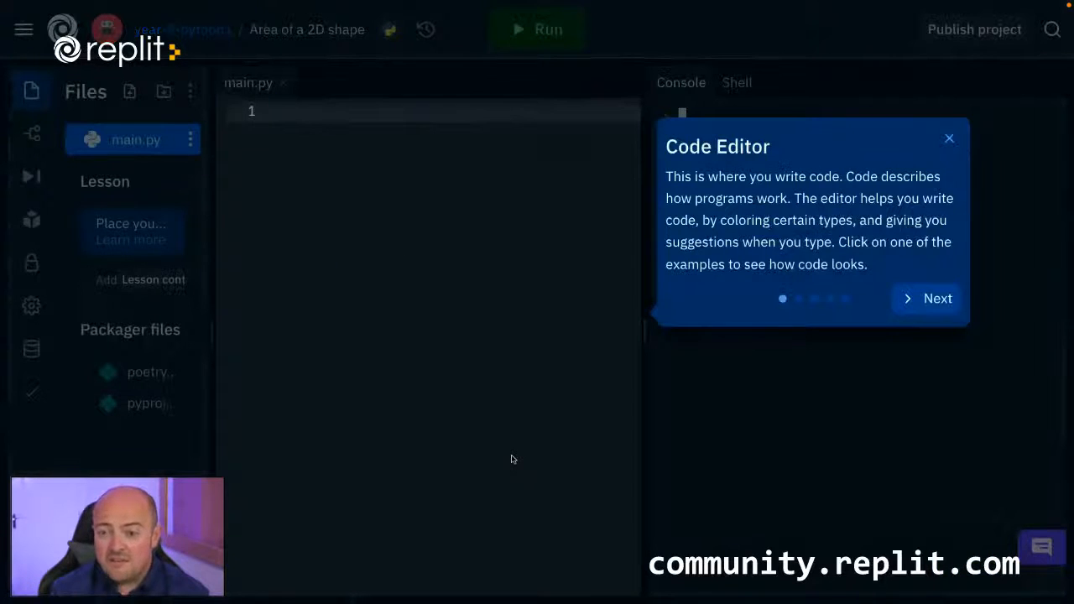
left_click(934, 298)
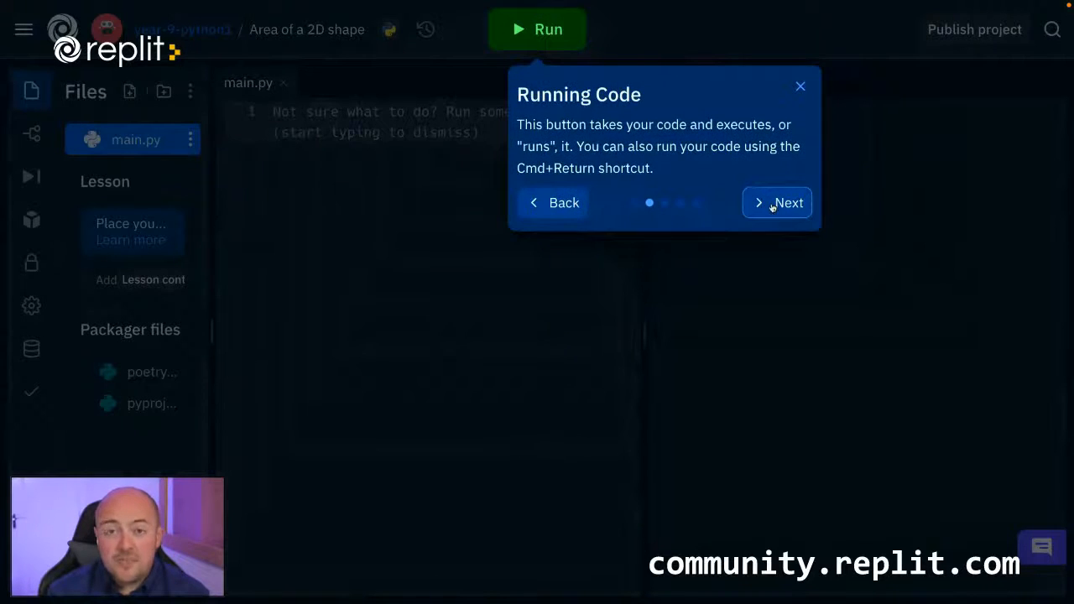
left_click(773, 205)
left_click(595, 301)
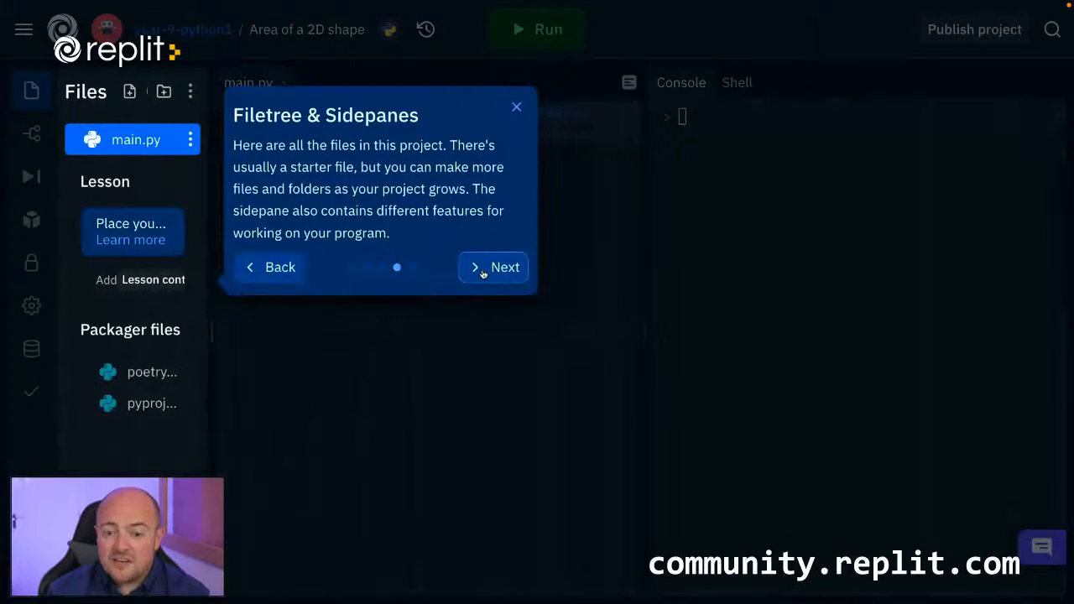
left_click(494, 267)
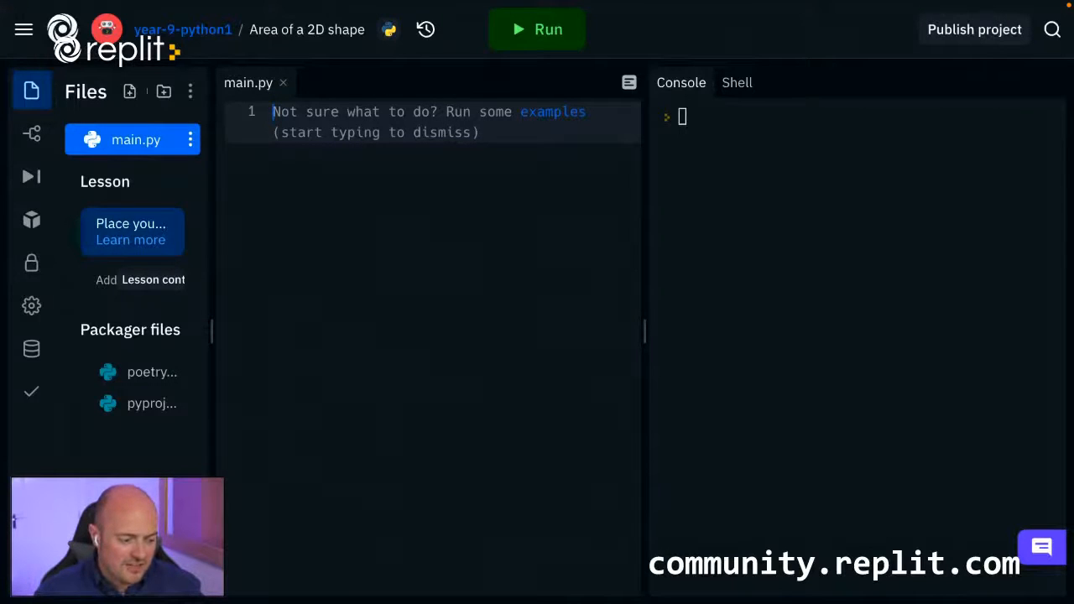
Add two comment lines to main.py: "#It's dangerous to go alone! Take this." and "#Nah, only kidding - you've got this! 👍".
type("#It's dangerous to go alone! Take this. #Nah, only kidding - you've got this! 👍")
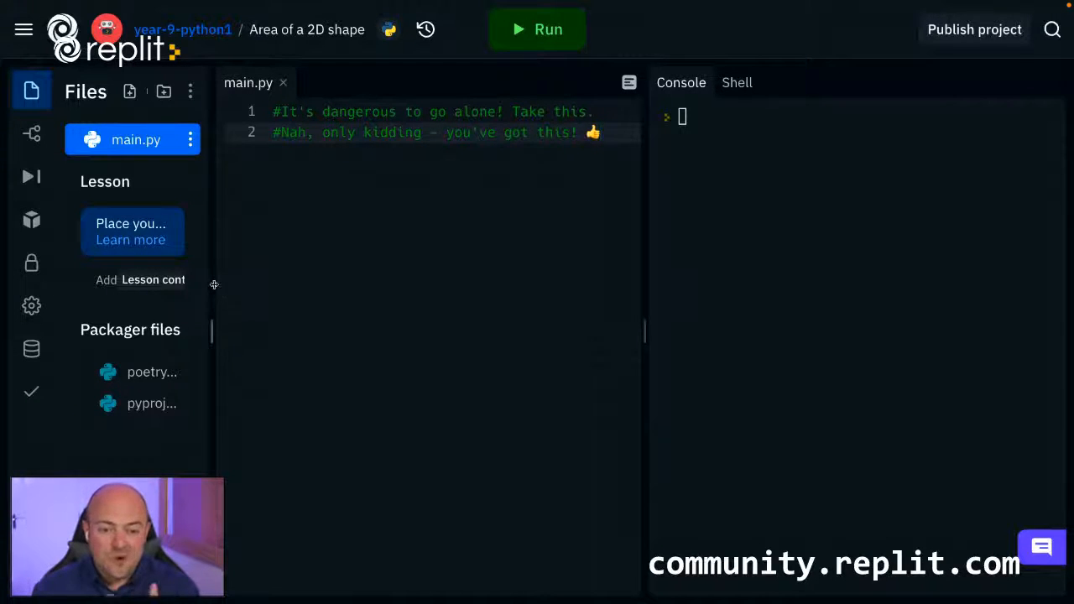
Widen the file list, add the lesson contents to the project, and open the student instructions file at line 5.
left_click_drag(213, 283, 251, 285)
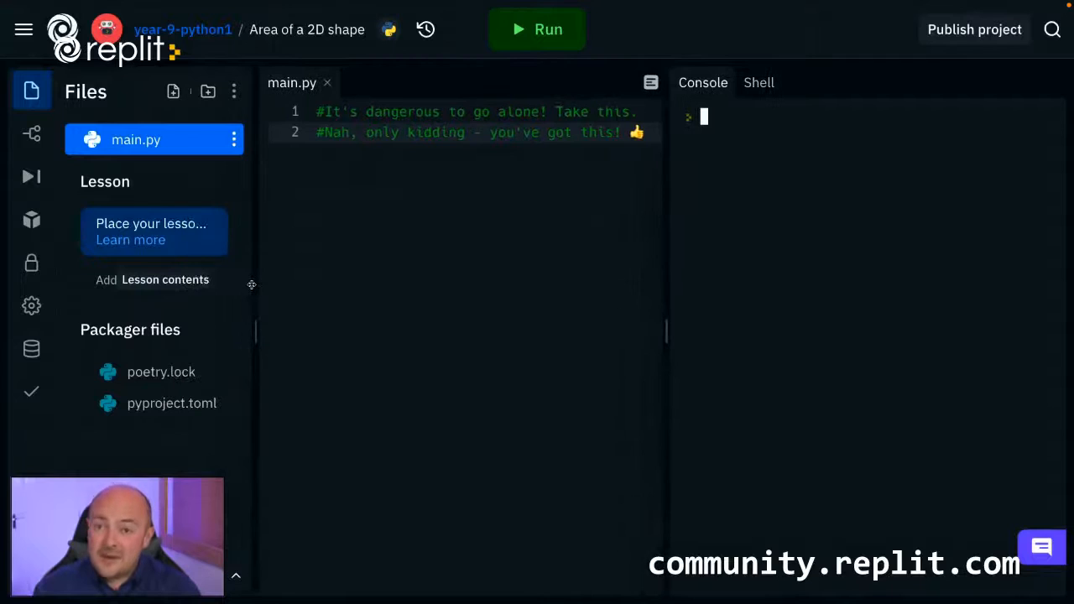
left_click(156, 282)
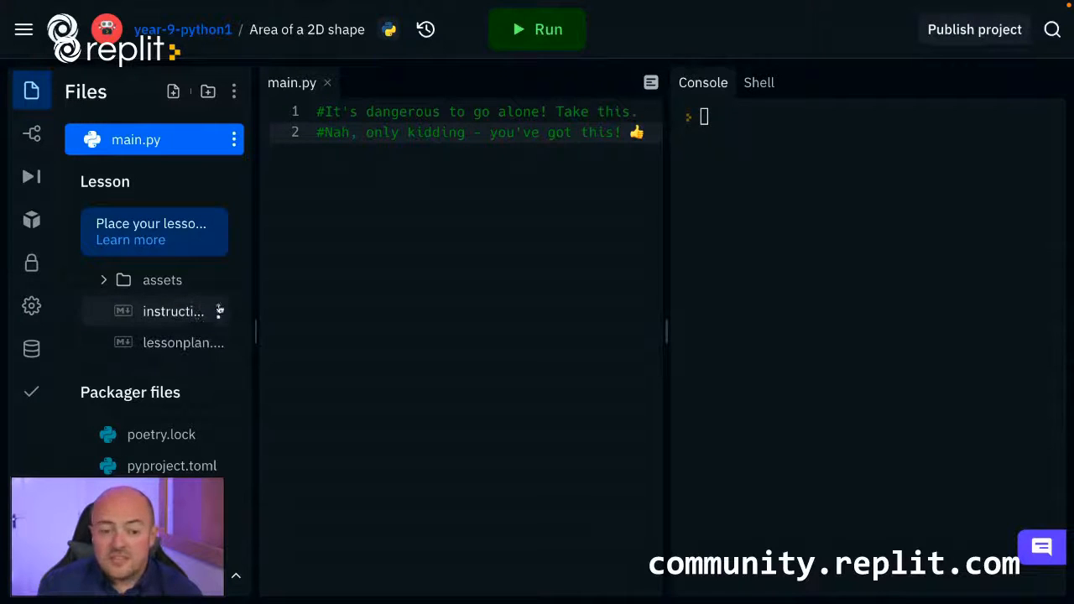
left_click(193, 314)
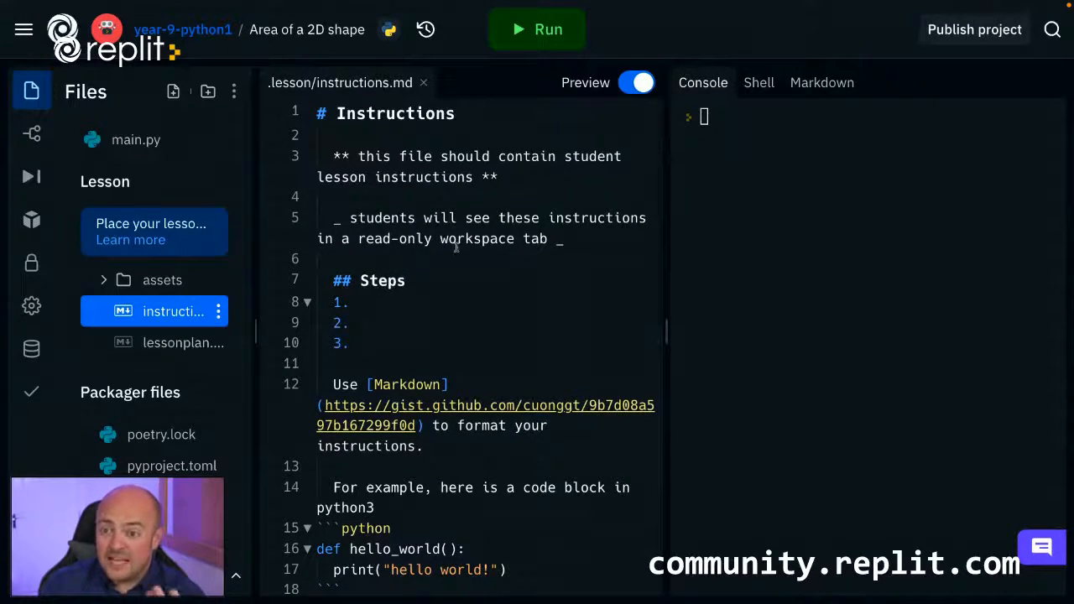
left_click(483, 243)
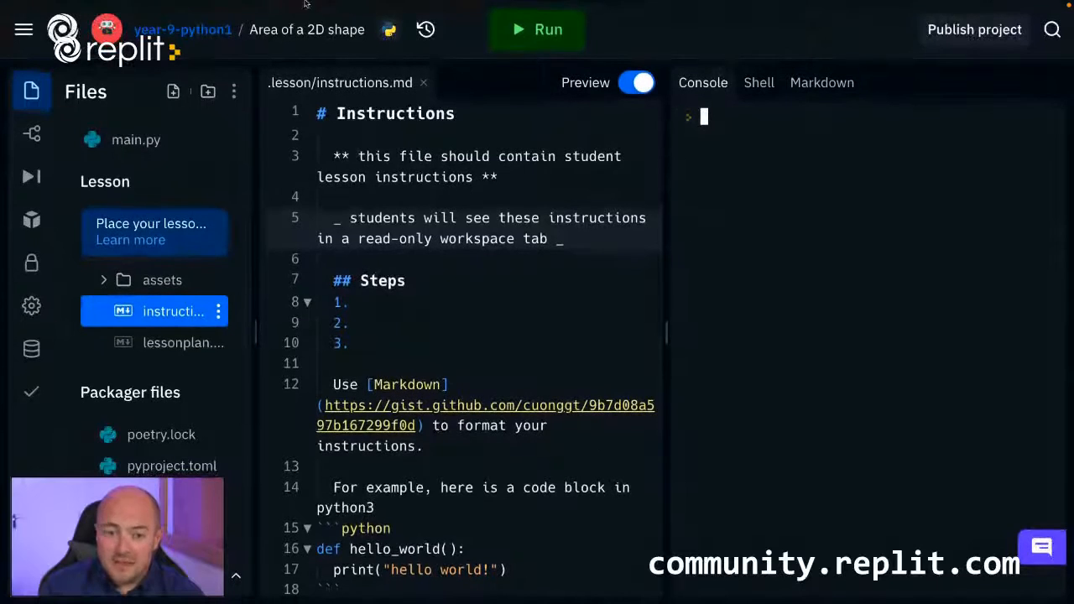
Reload the workspace and show the rendered Markdown preview of the student instructions file.
left_click(471, 270)
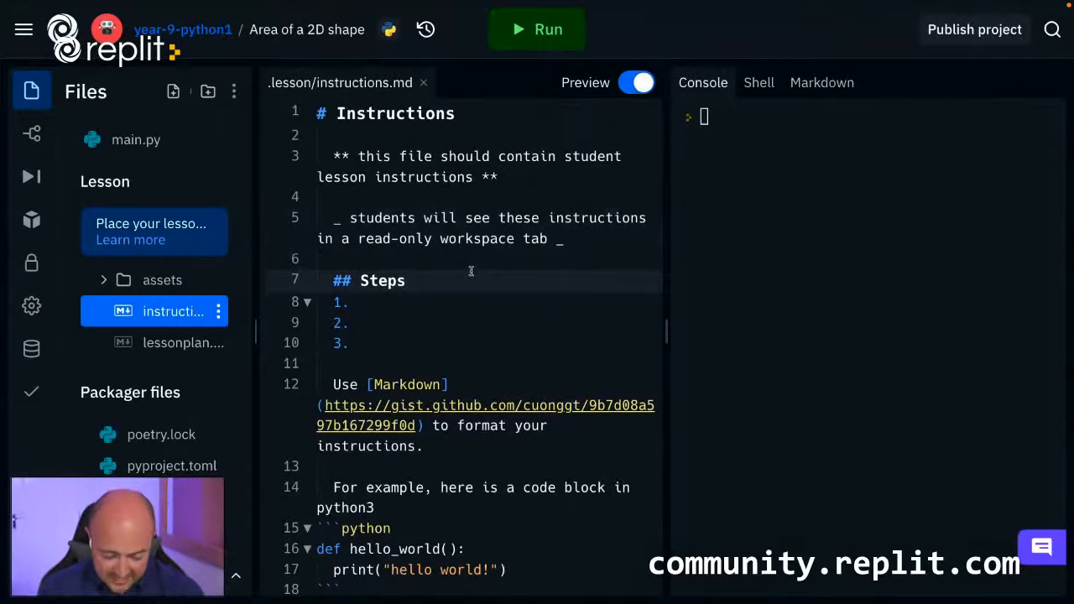
key("super+r")
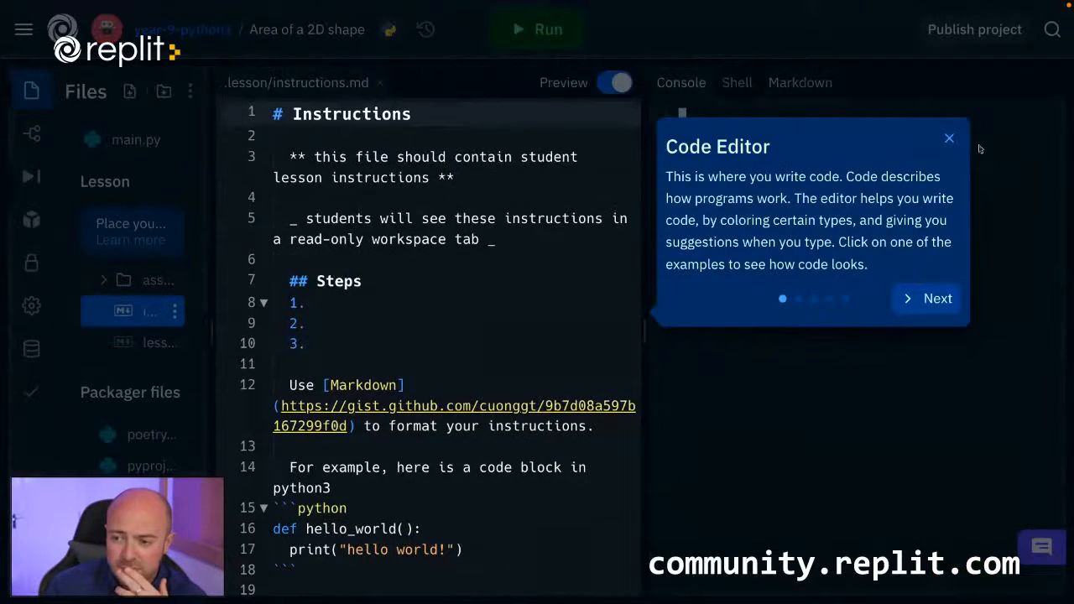
left_click(948, 138)
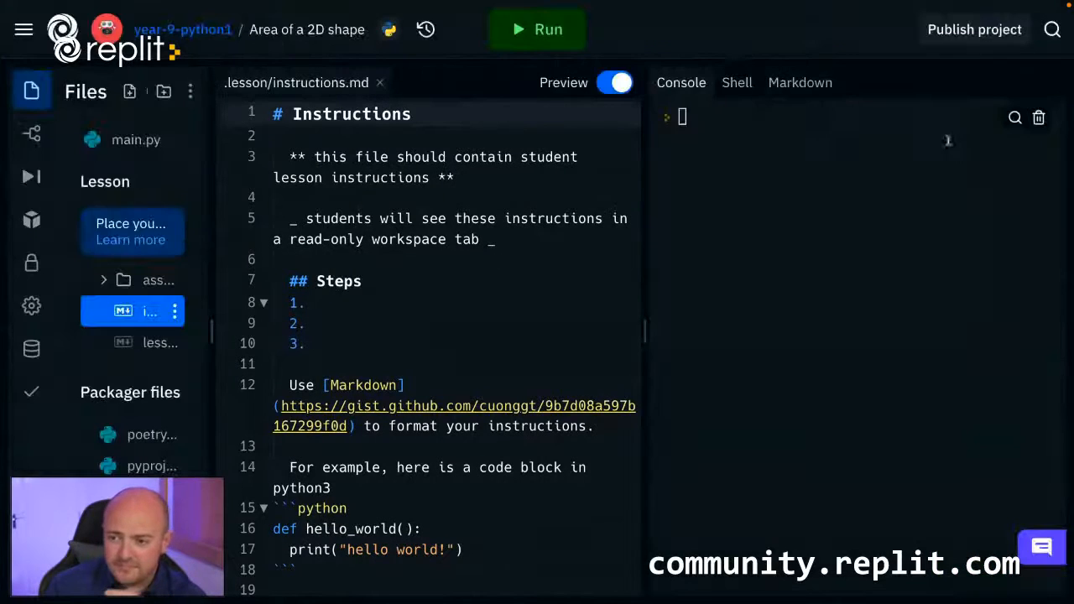
left_click(800, 82)
Replace all template text in instructions.md with the prepared "# Area of a 2D Shape" heading and introduction ending in "Cool. Well, just in case".
left_click(456, 313)
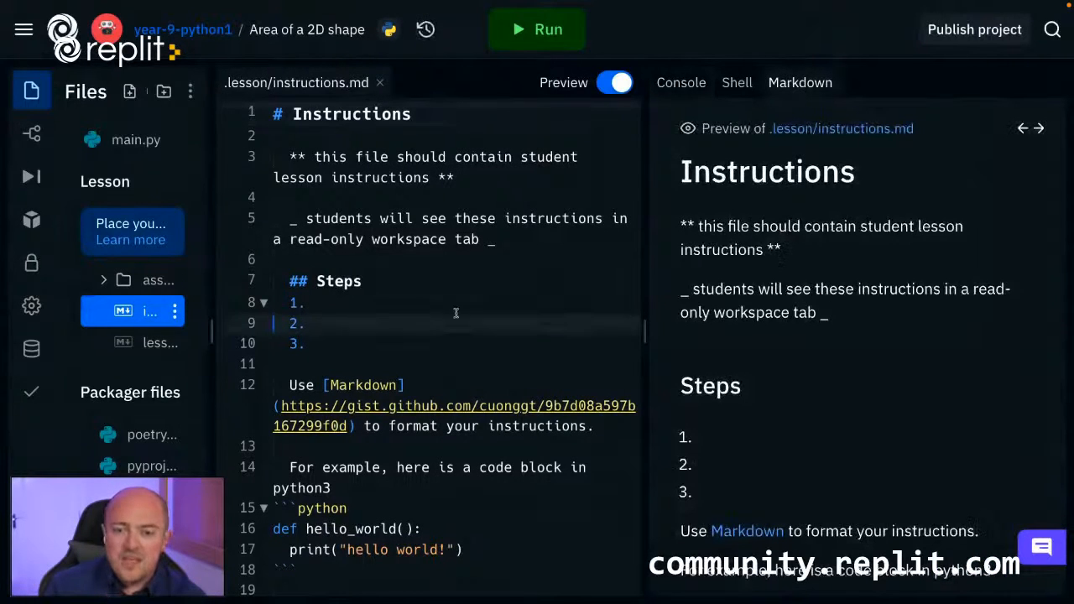
scroll(455, 313, "down", 3)
scroll(873, 319, "down", 5)
scroll(868, 321, "up", 4)
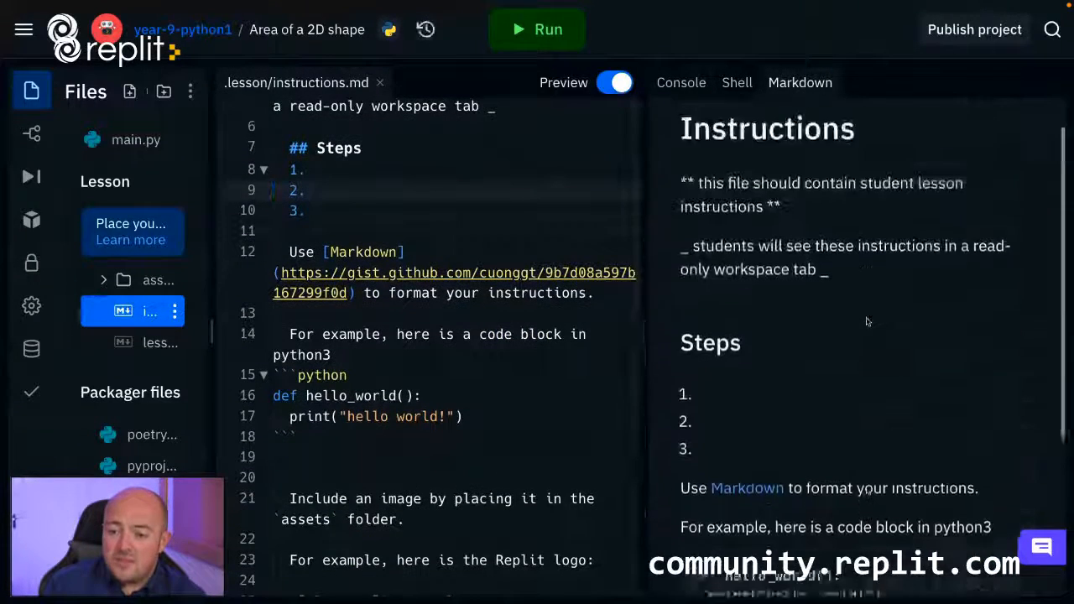
scroll(868, 321, "up", 1)
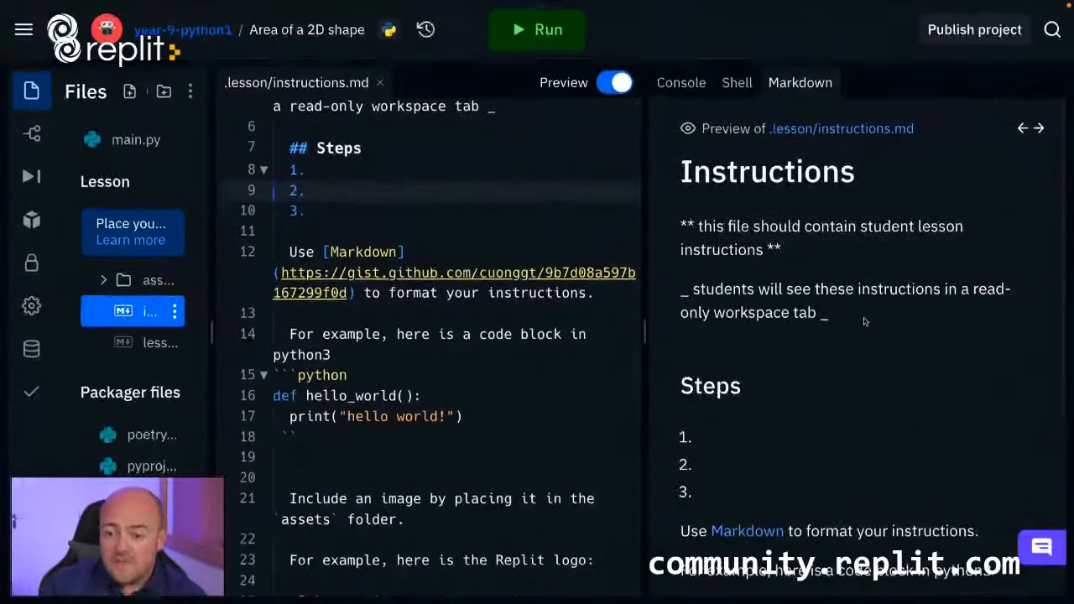
scroll(844, 322, "down", 1)
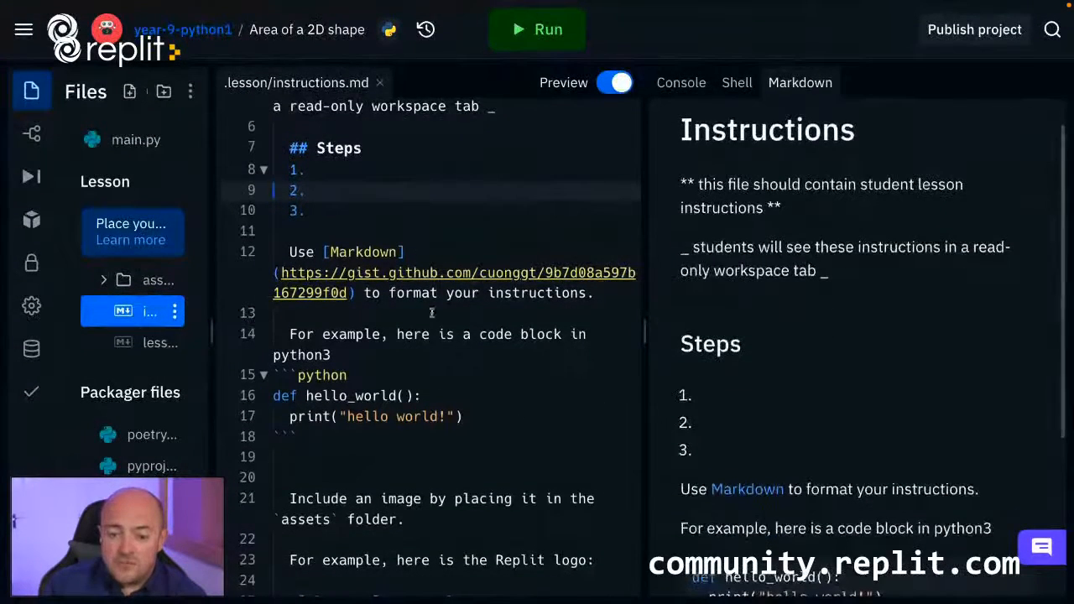
scroll(409, 249, "up", 3)
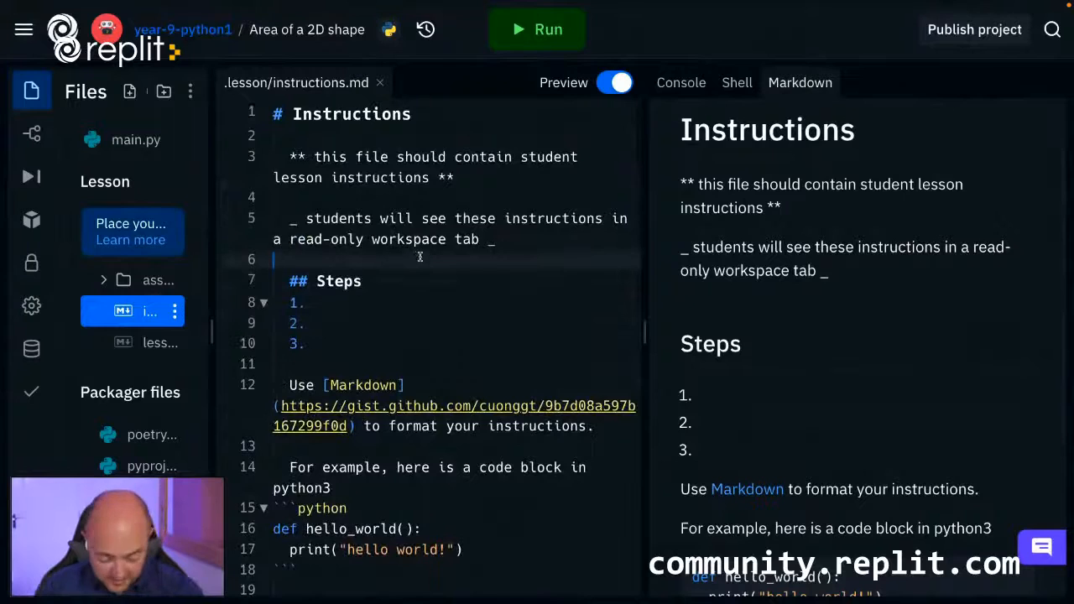
key("ctrl+a")
key("BackSpace")
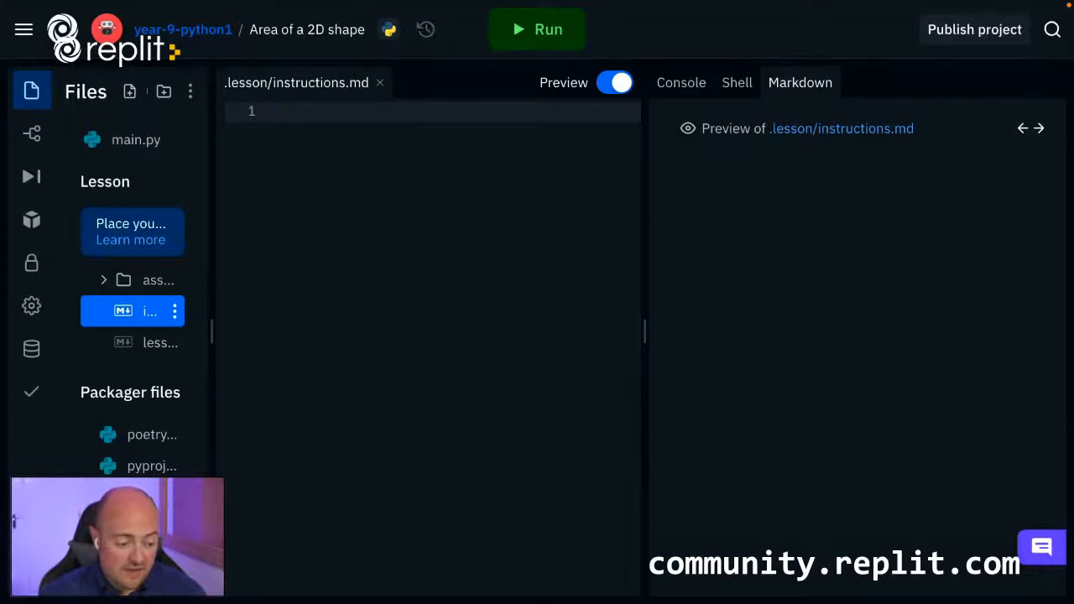
type("# Area of a 2D Shape  So area of shapes. Of course, you remember *exactly* how to work out the area of a triangle, that formula is just constantly on the tip of your tongue, yeah?  Cool. Well, just in case")
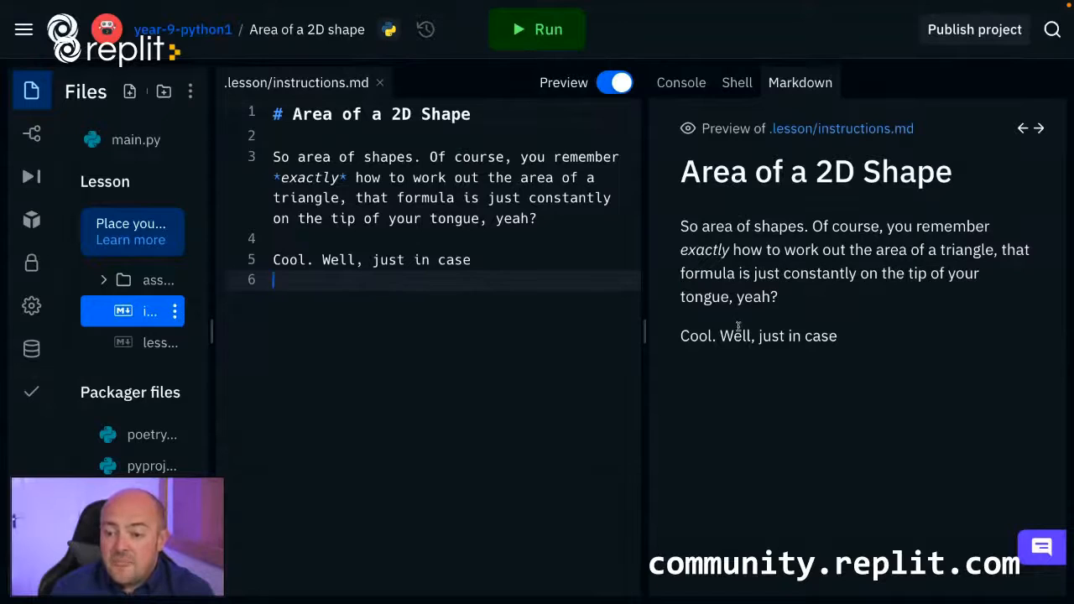
Insert the copied "½ x base x height" picture as an image on line 7, below "Cool. Well, just in case".
key("Return")
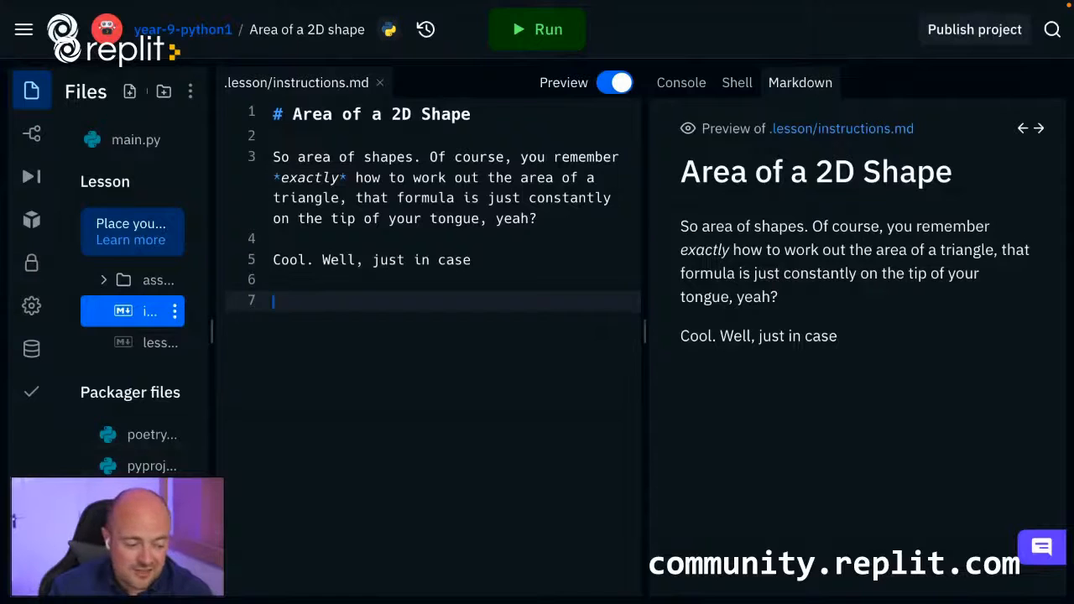
type("![image](image.png)")
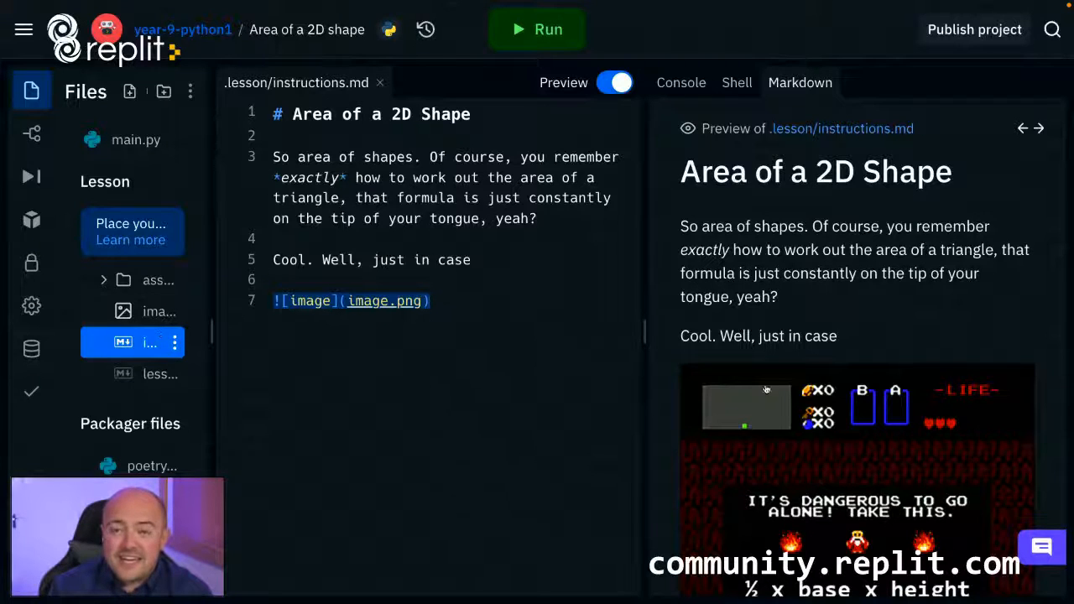
scroll(1027, 407, "down", 1)
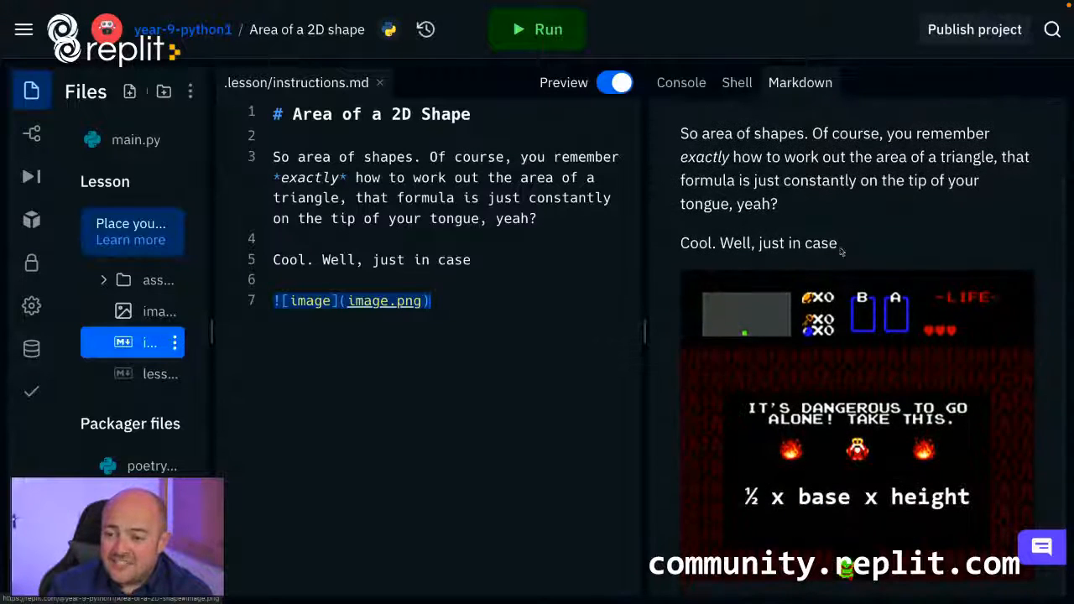
Add the remaining prepared instructions below the image: the casting recap, program requirements, Automated tests section and Extension task.
left_click(503, 312)
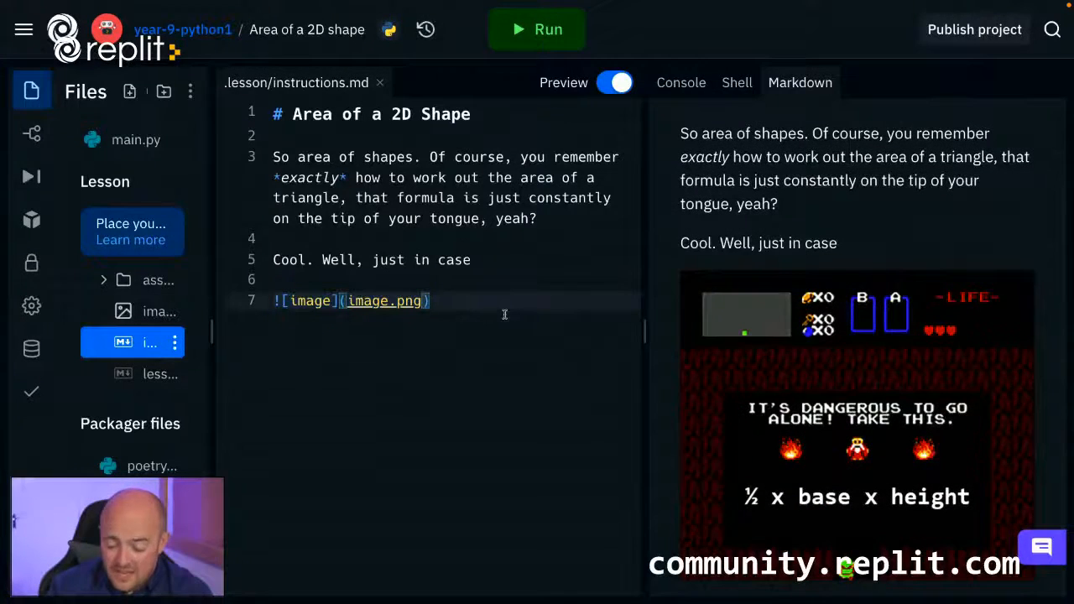
key("Return")
key("Return")
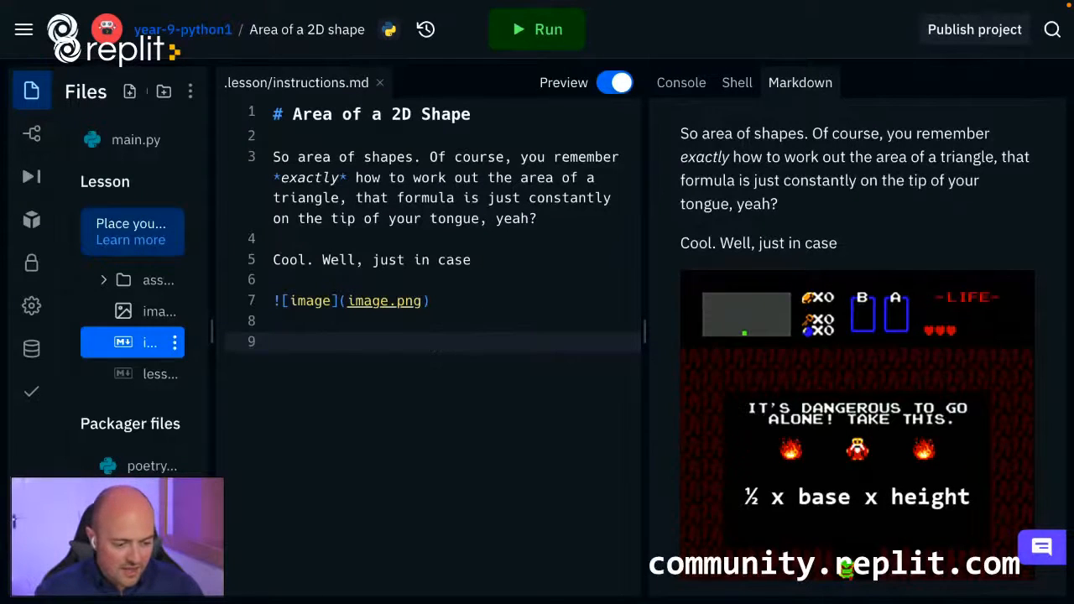
key("ctrl+v")
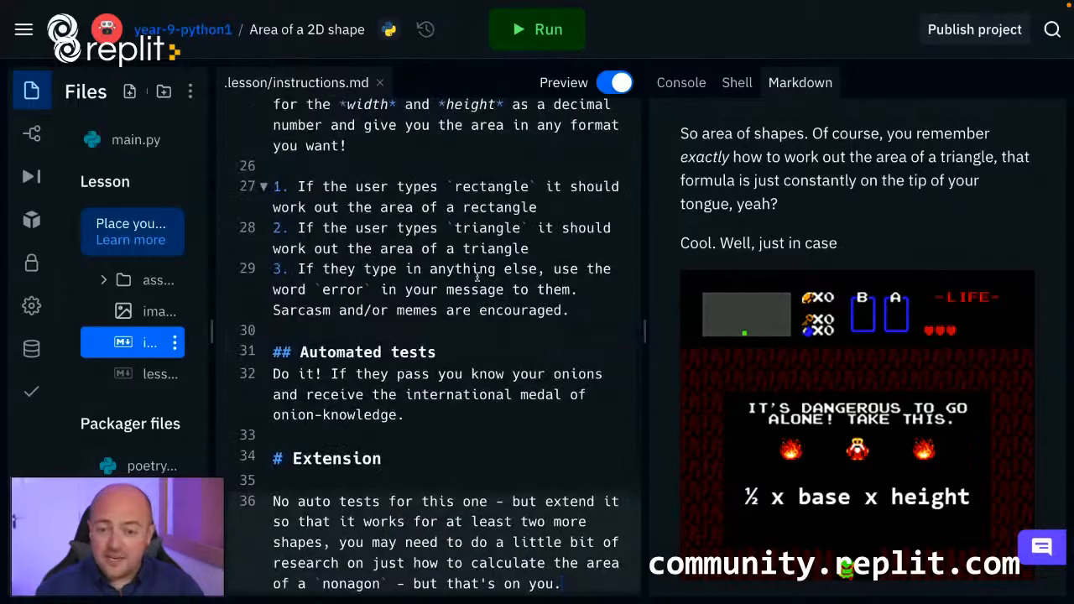
Review the full student instructions in the rendered preview and the Markdown source, including the code examples, numbered requirements, tests and extension.
scroll(900, 298, "down", 5)
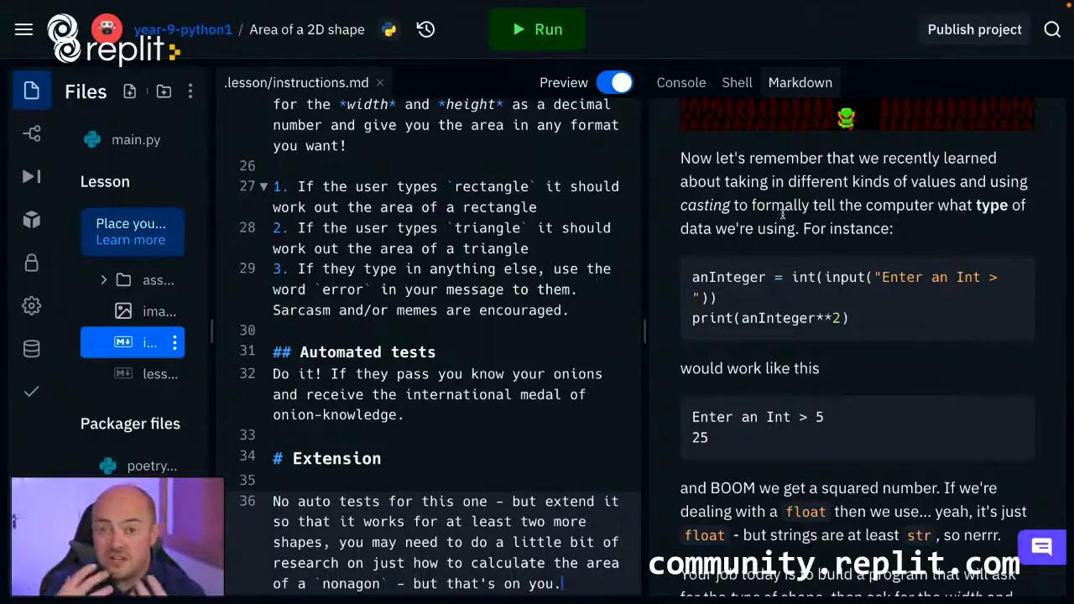
scroll(782, 215, "down", 2)
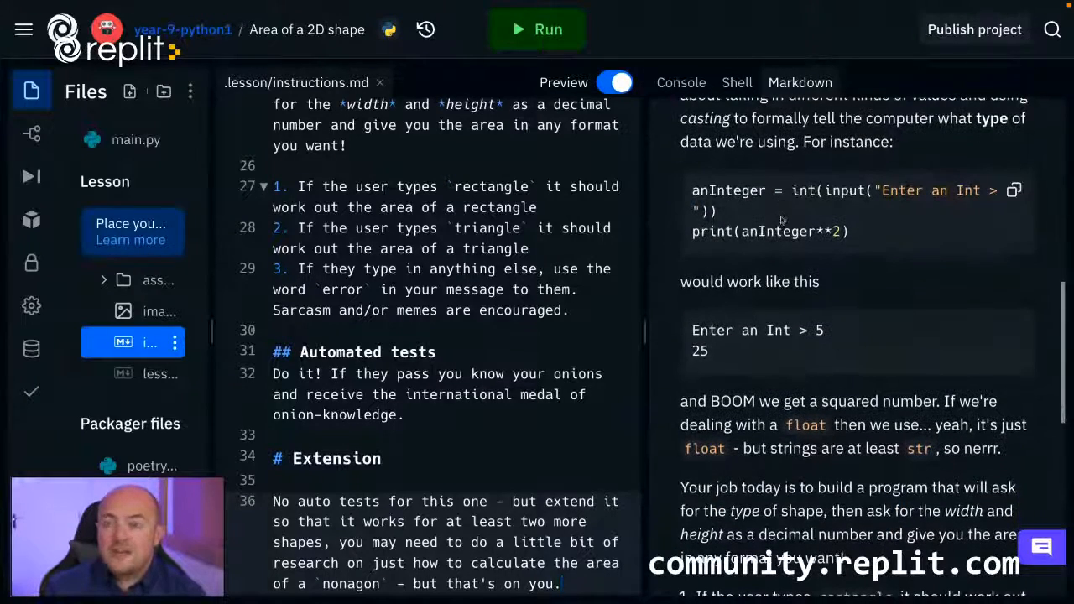
scroll(782, 220, "down", 1)
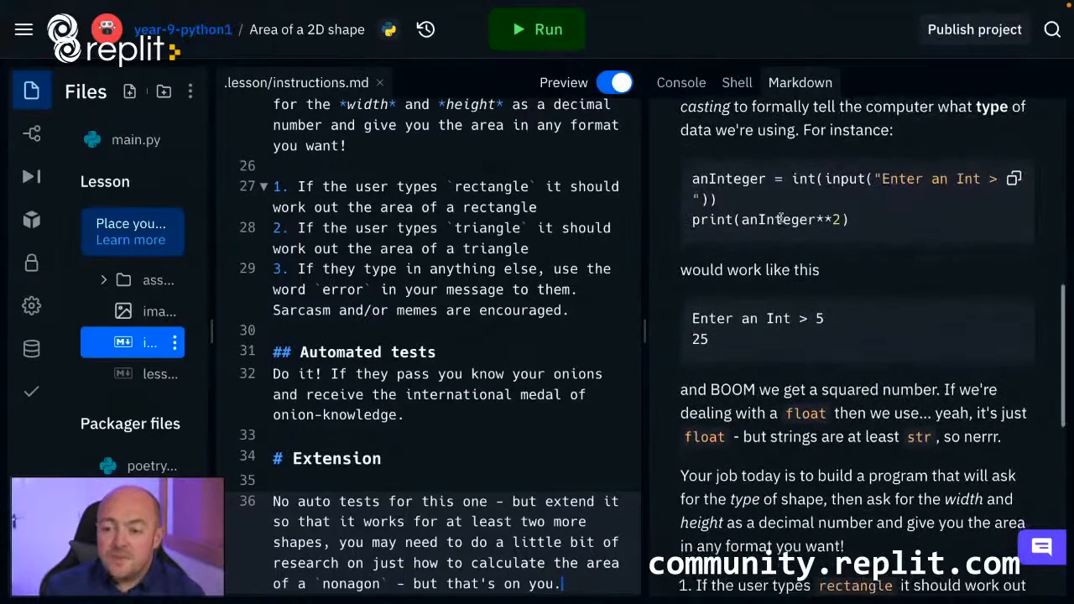
scroll(783, 219, "up", 2)
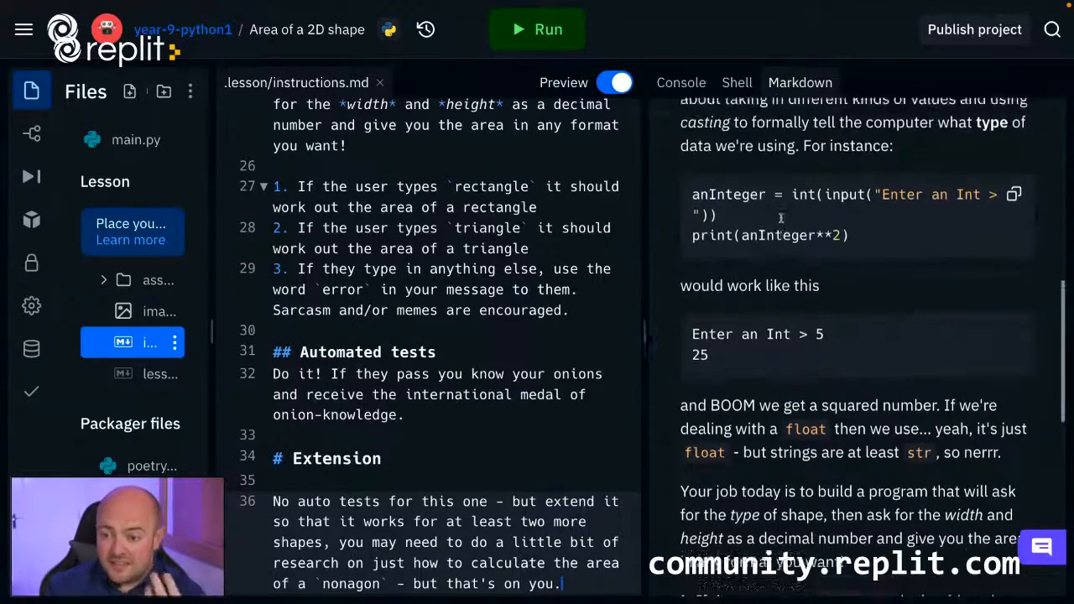
scroll(798, 391, "down", 3)
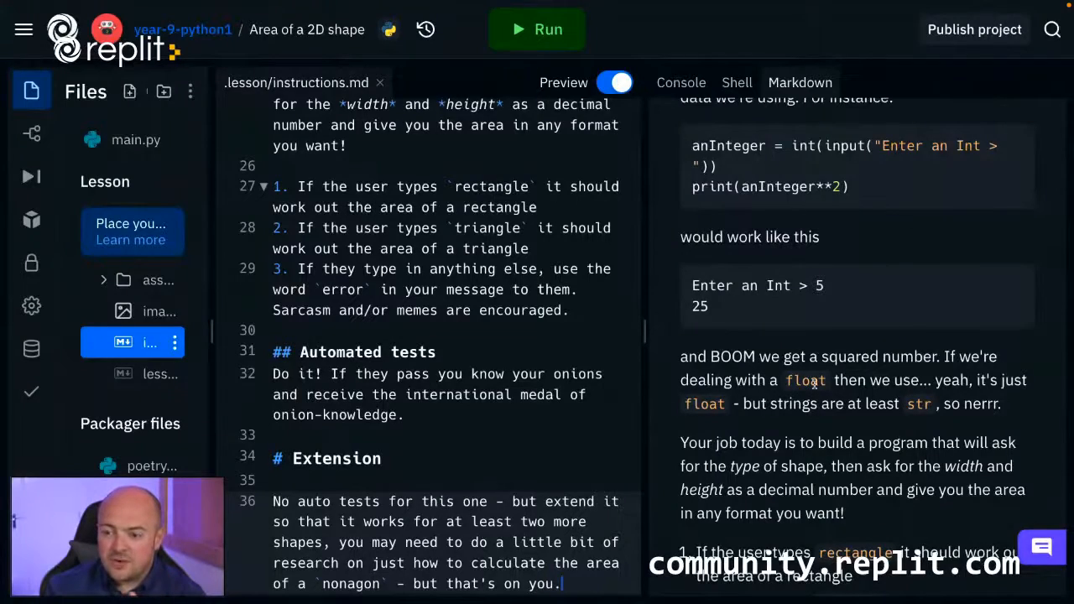
scroll(815, 384, "down", 3)
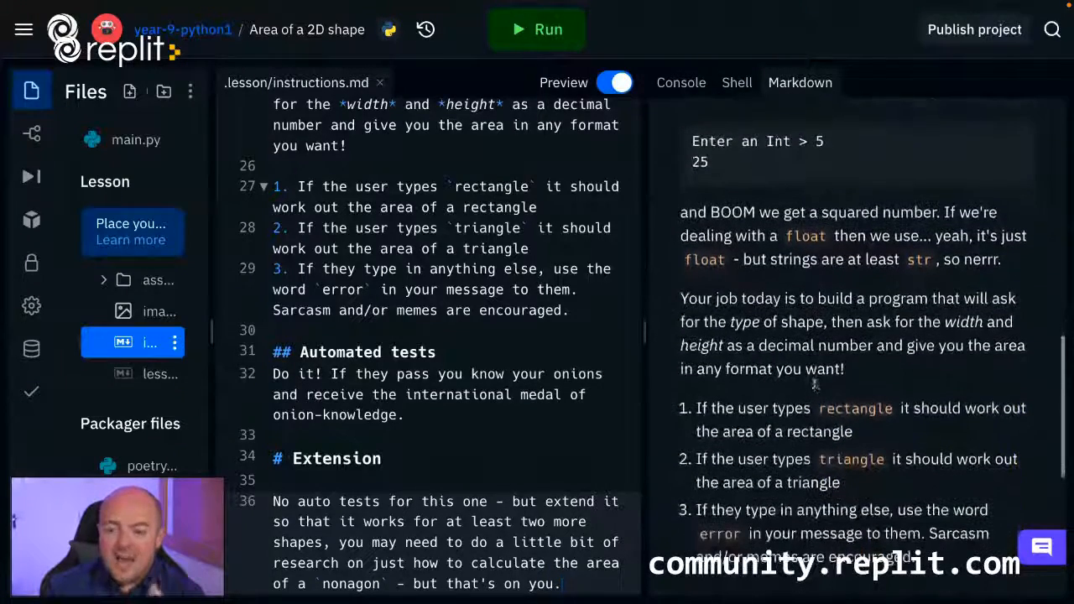
scroll(814, 385, "down", 1)
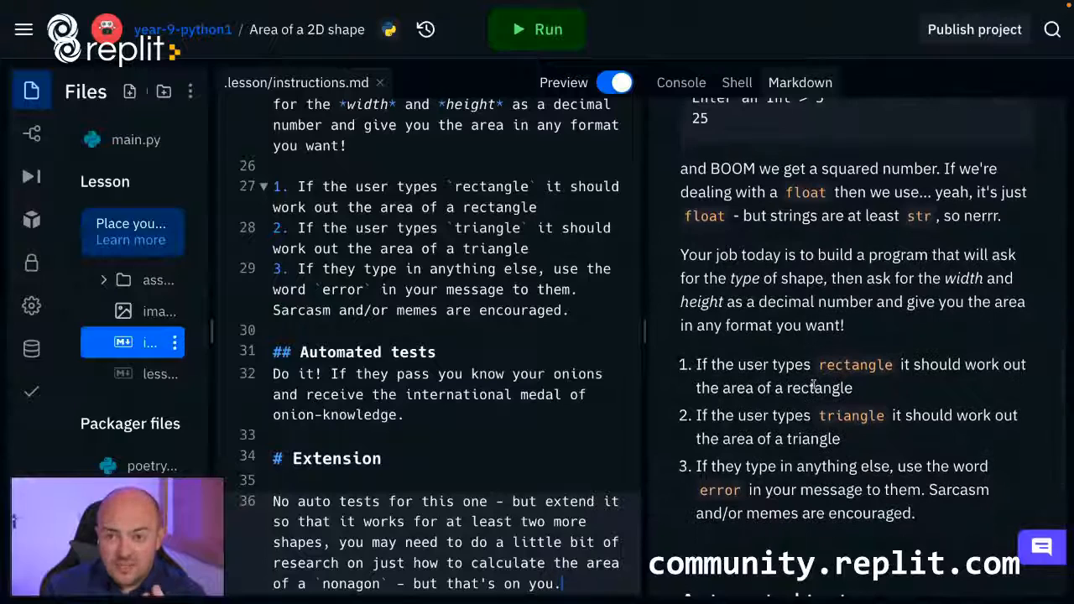
scroll(814, 385, "down", 2)
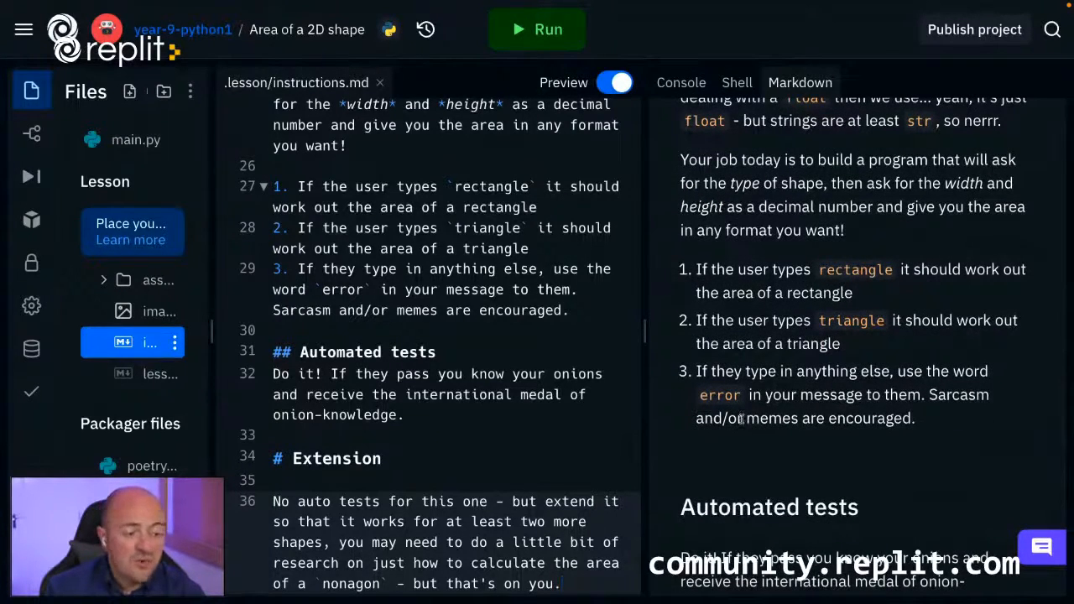
scroll(776, 422, "down", 3)
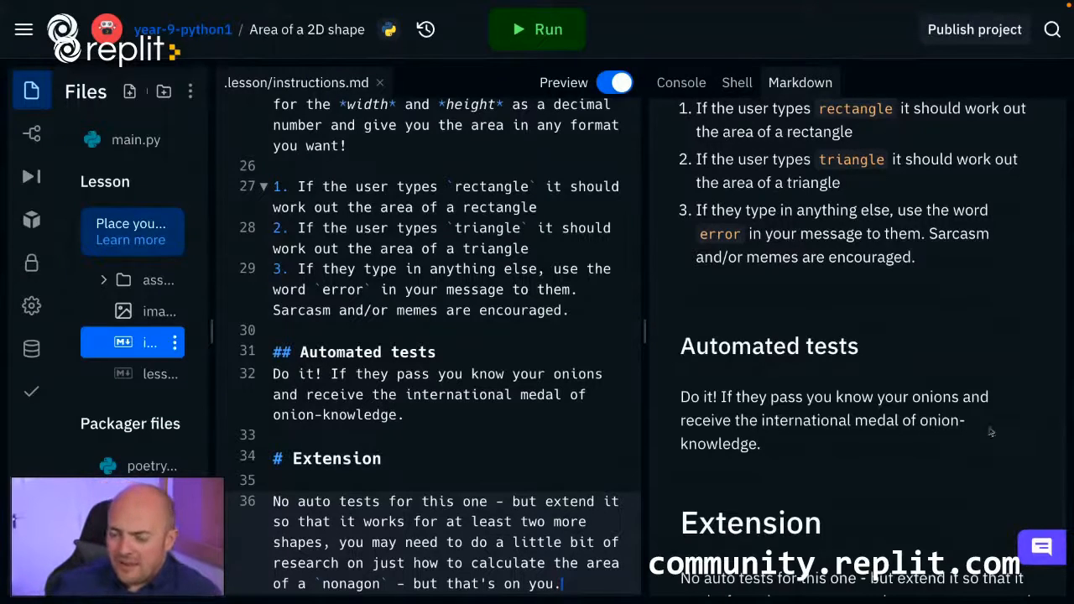
scroll(982, 445, "down", 2)
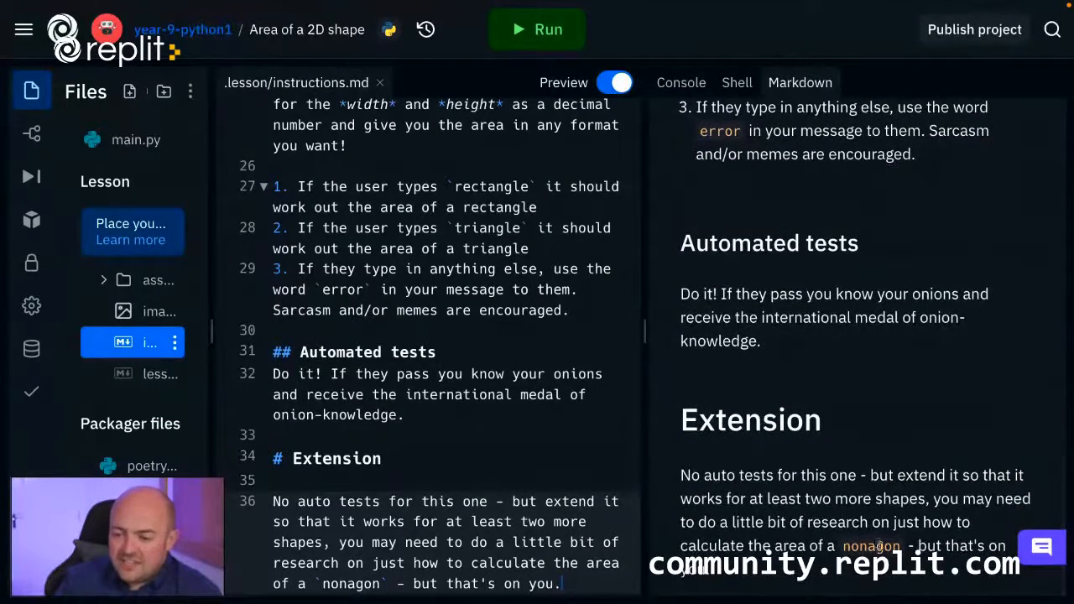
scroll(864, 527, "up", 2)
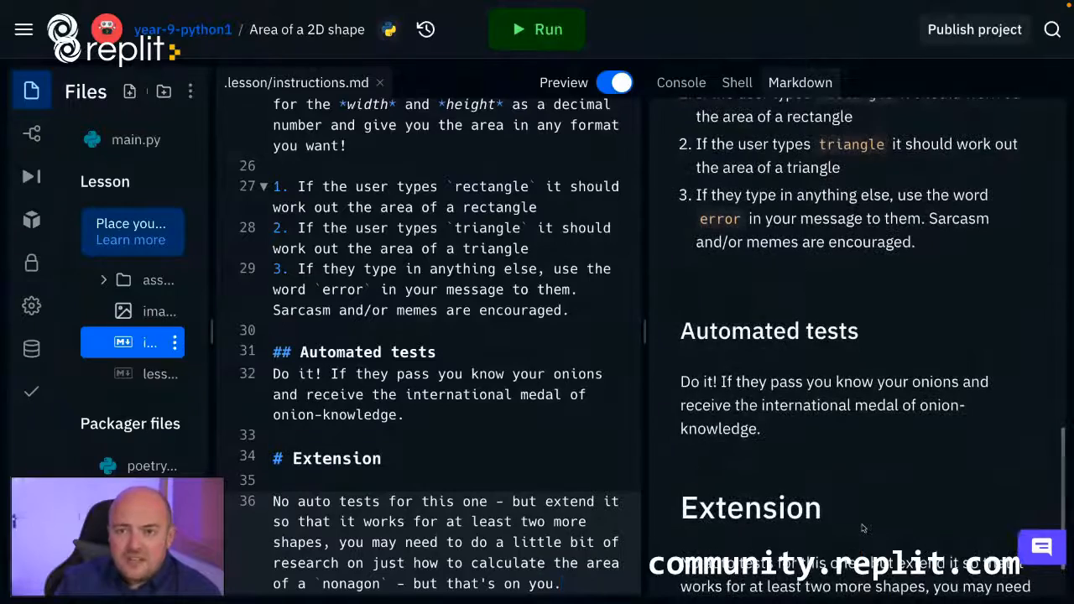
scroll(863, 528, "up", 1)
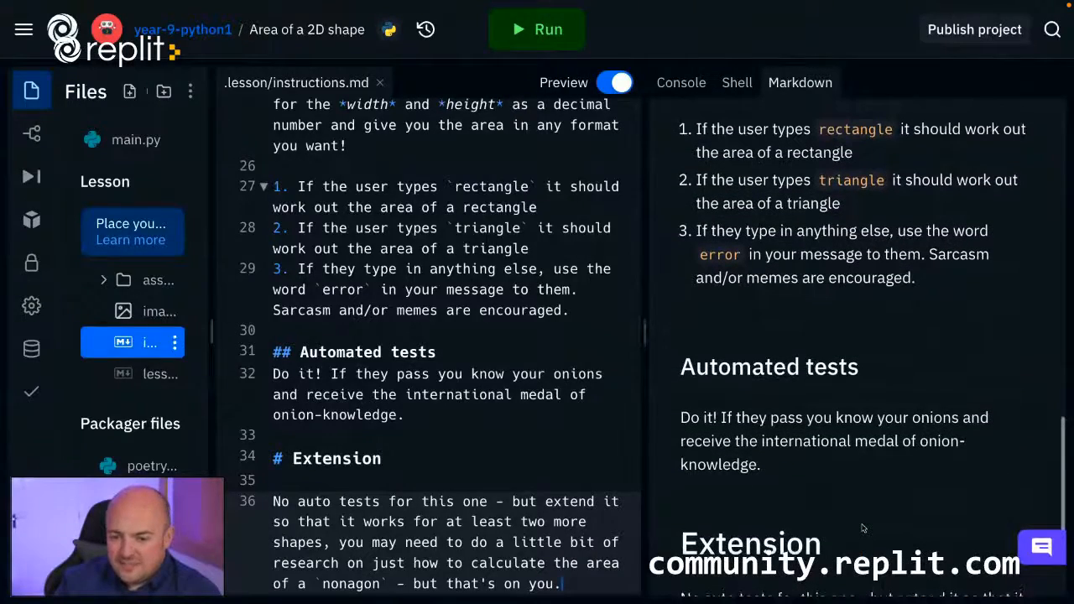
scroll(863, 528, "up", 10)
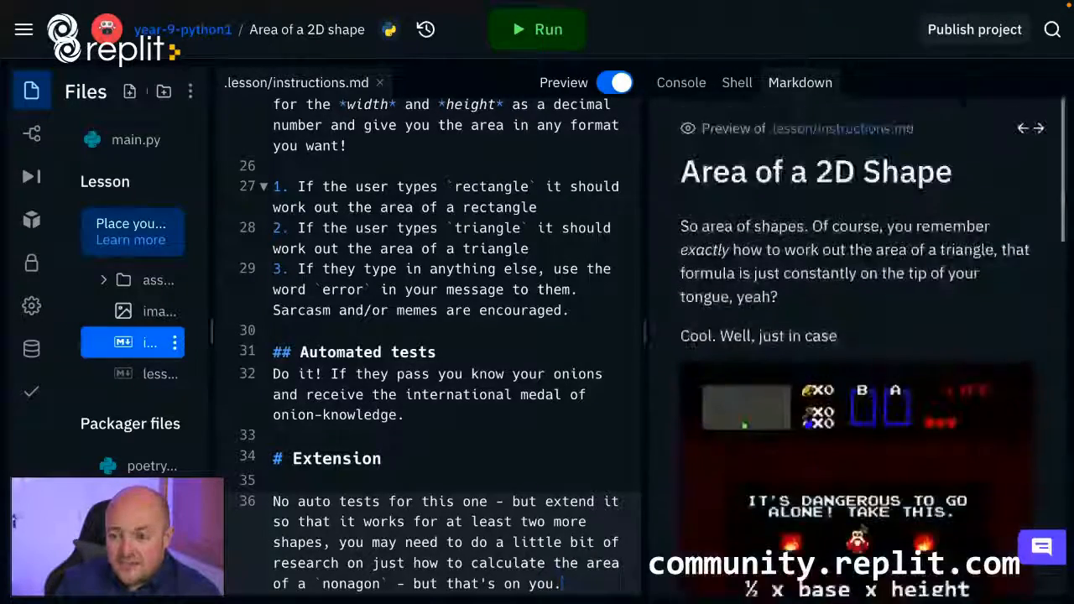
scroll(863, 528, "down", 10)
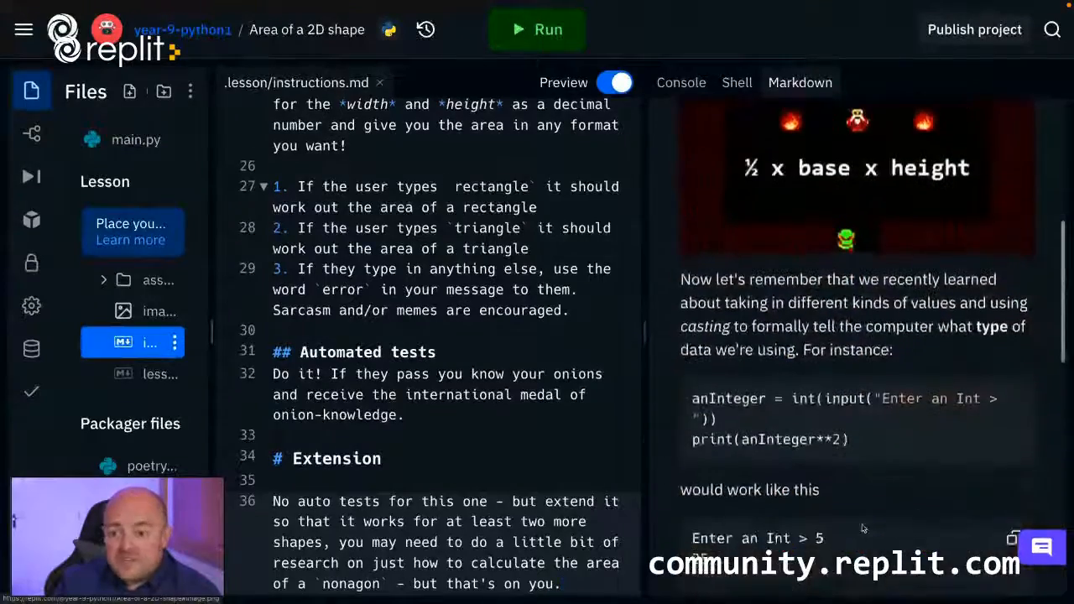
scroll(863, 528, "down", 10)
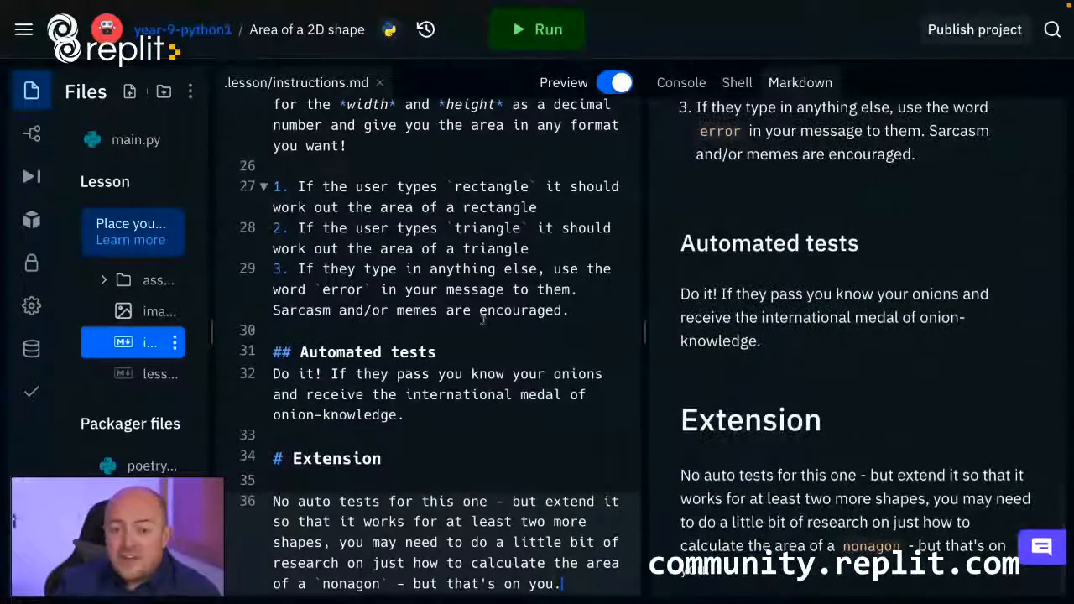
scroll(495, 319, "up", 8)
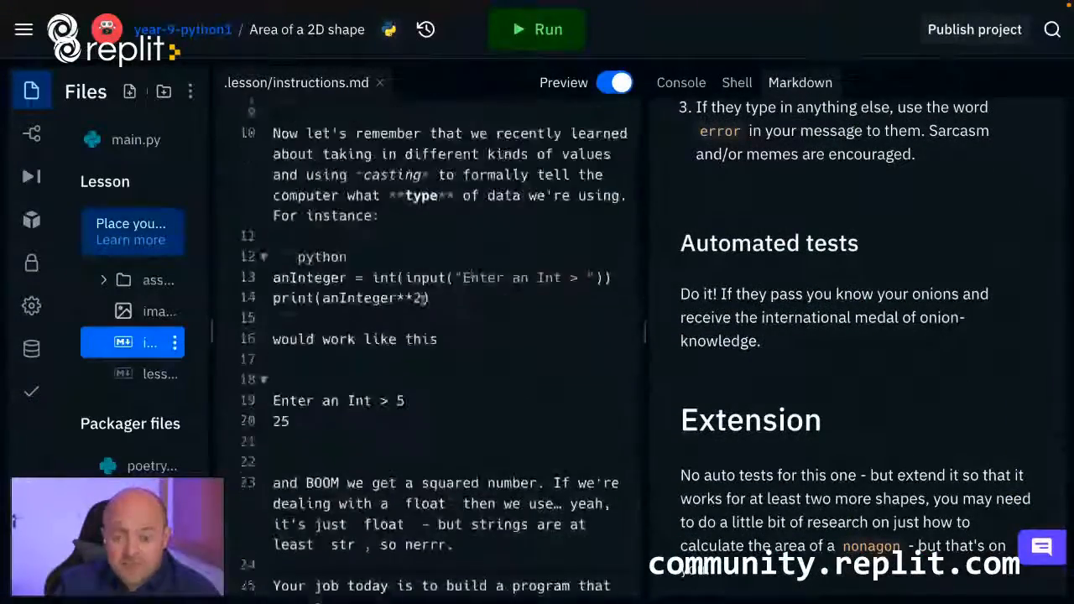
scroll(495, 319, "up", 2)
scroll(771, 404, "up", 15)
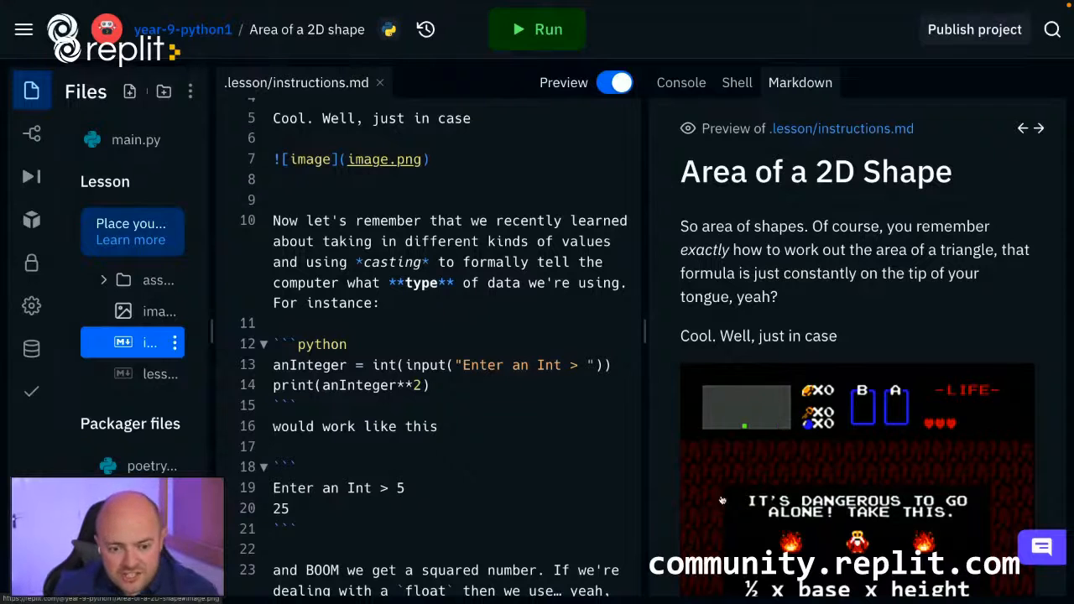
Open the teacher lesson plan file, lessonplan.md, and clear all of its template text.
left_click(147, 378)
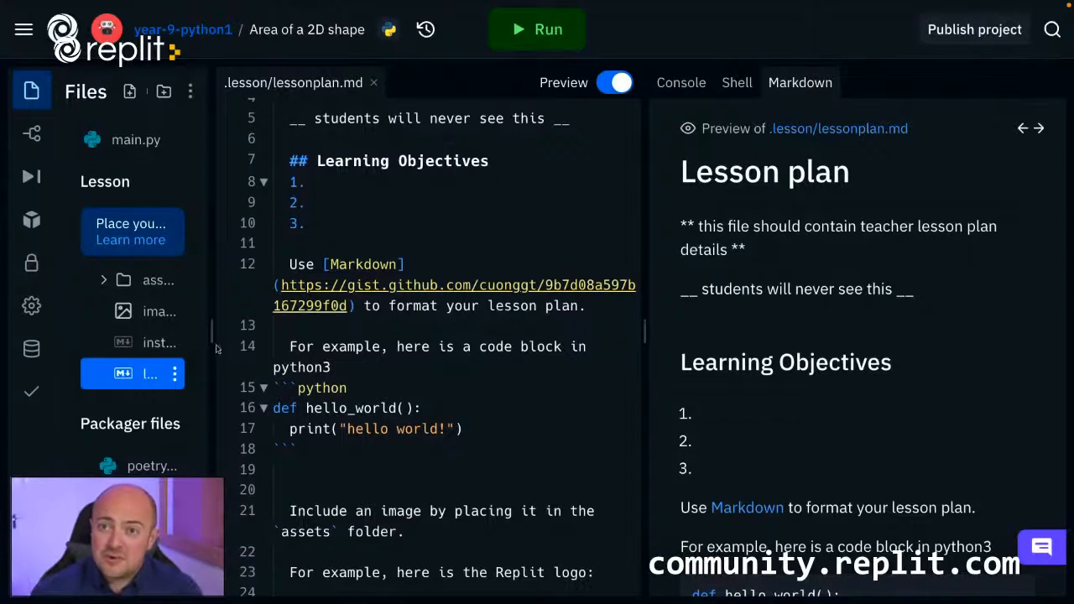
left_click(429, 240)
key("ctrl+a")
key("BackSpace")
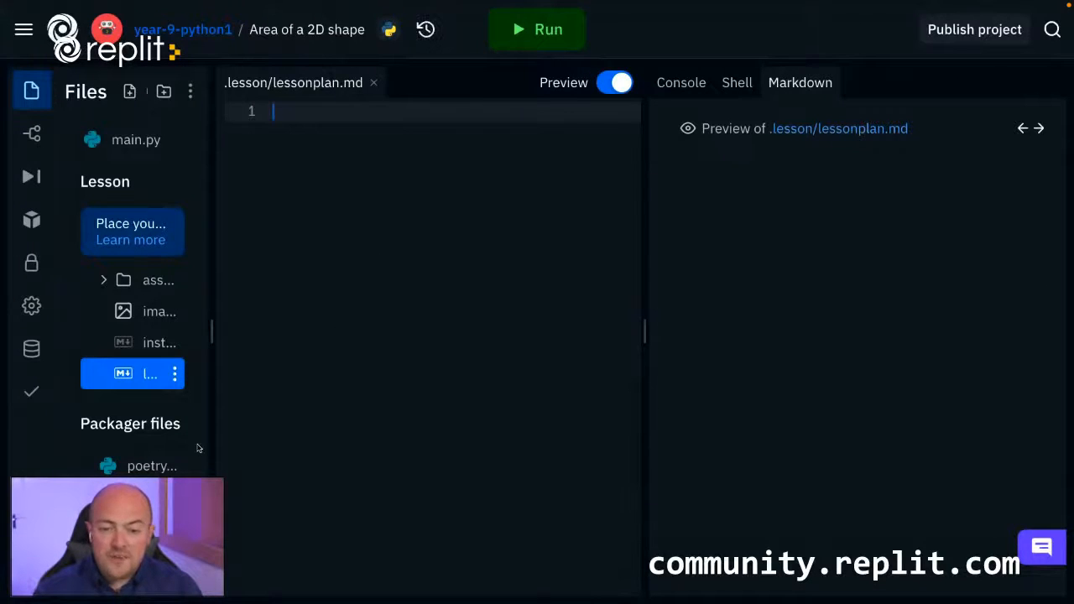
Add the prepared lesson plan text with Learning Objectives, Bish, Bash Bosh and Common Misconceptions to lessonplan.md and read through its preview.
key("ctrl+v")
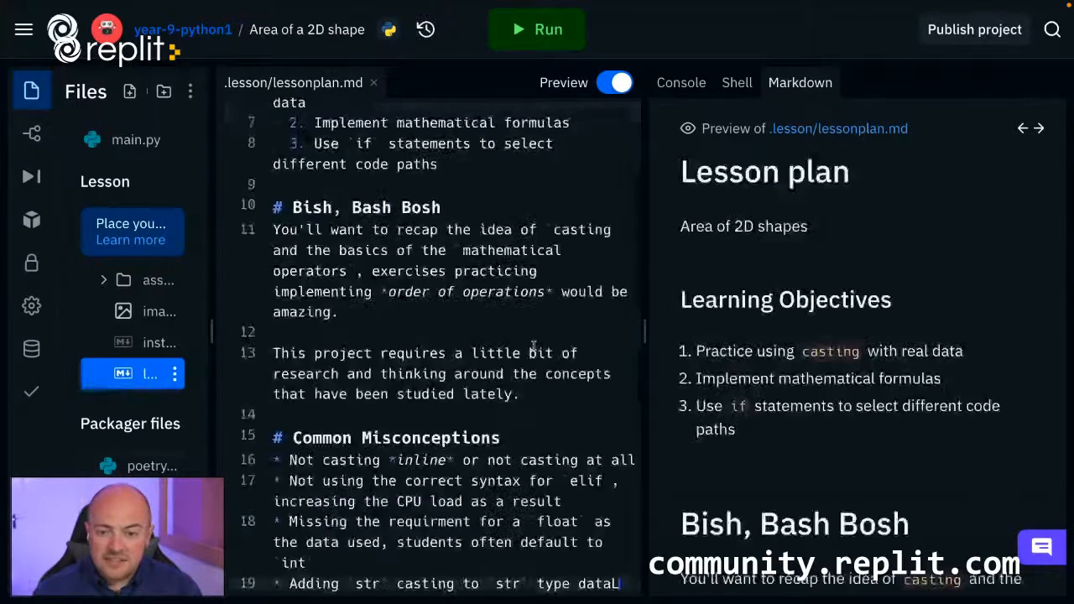
scroll(798, 287, "down", 1)
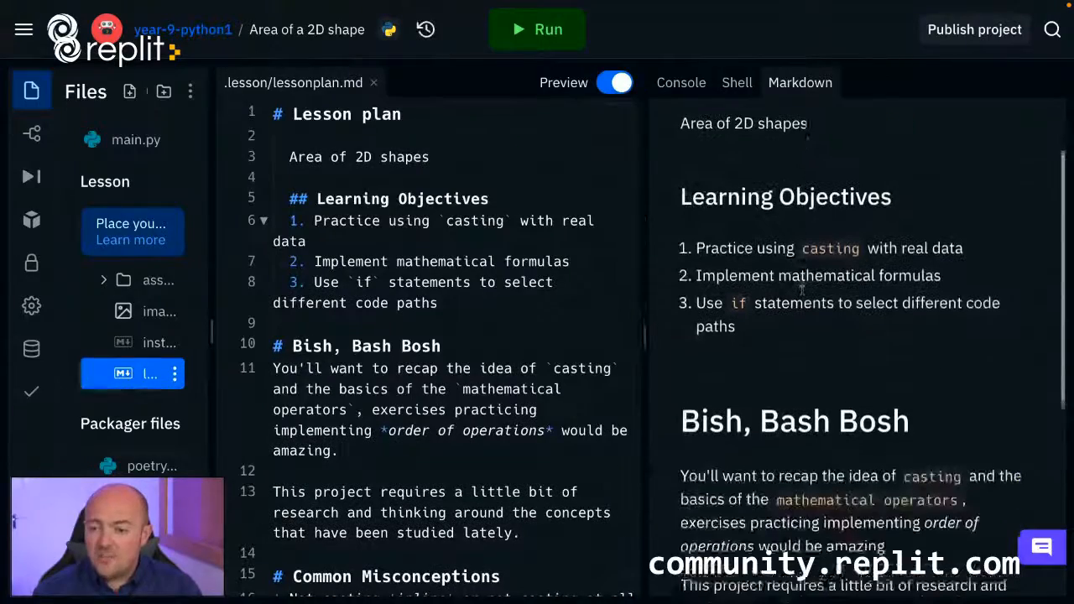
scroll(798, 288, "down", 4)
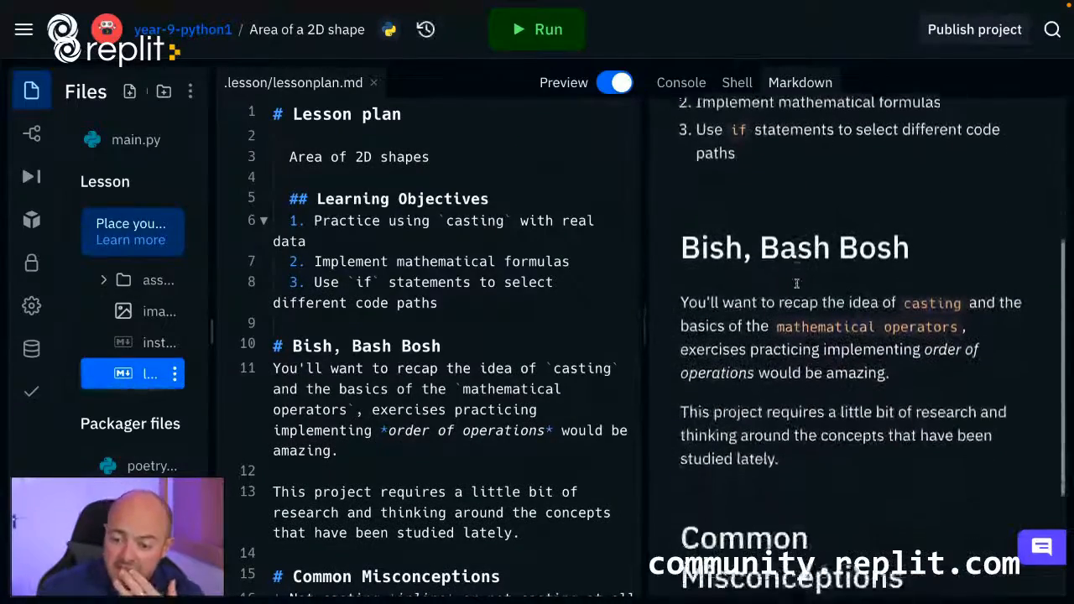
scroll(796, 284, "up", 2)
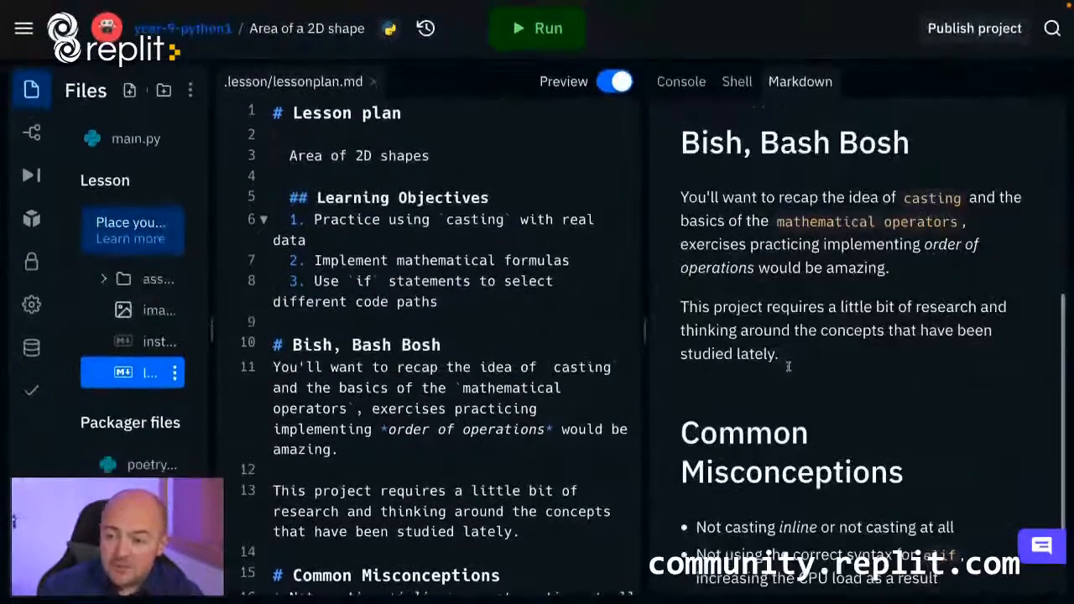
scroll(788, 366, "up", 4)
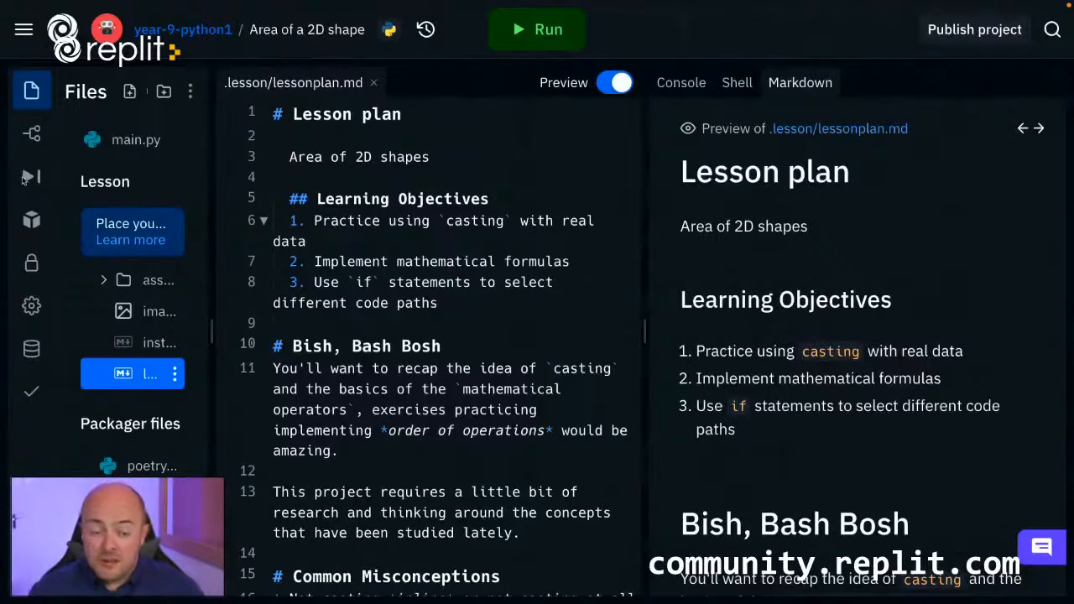
Look through the project's version control, debugger, packages, secrets, settings and database tools in turn.
left_click(33, 136)
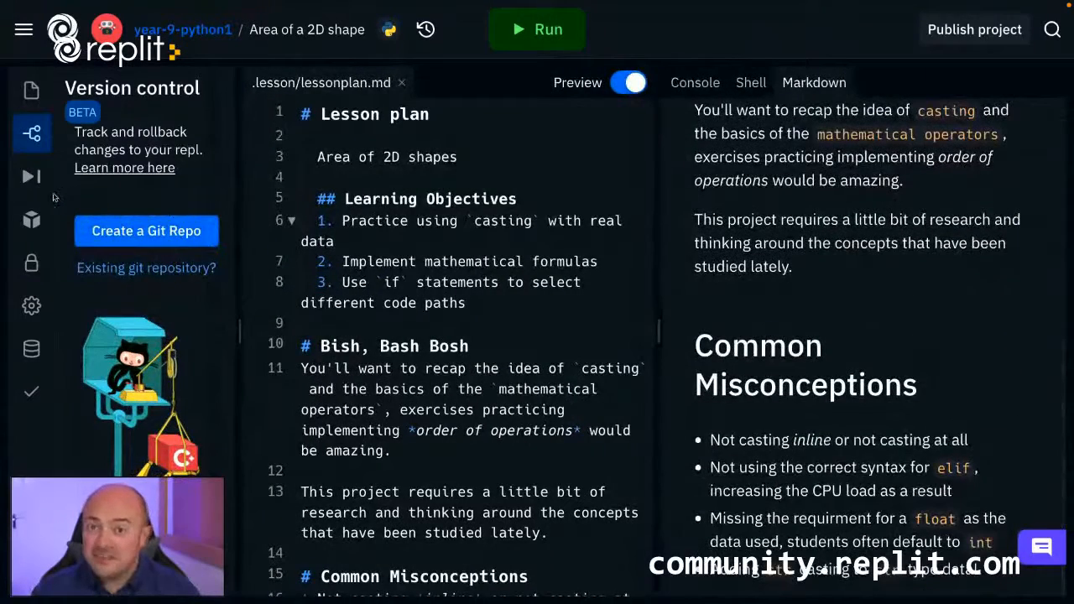
left_click(34, 180)
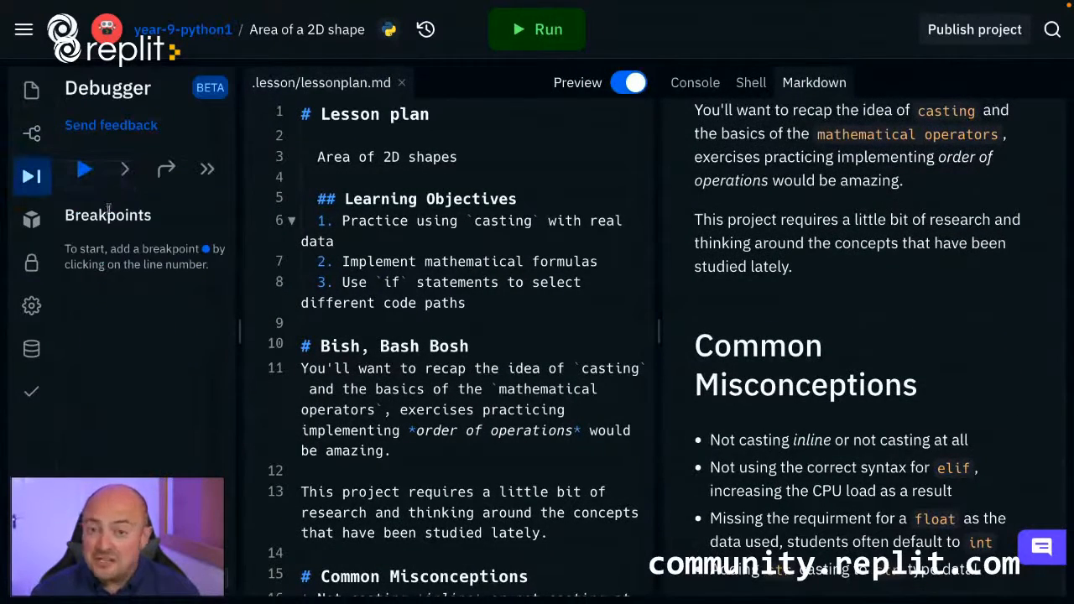
left_click(31, 225)
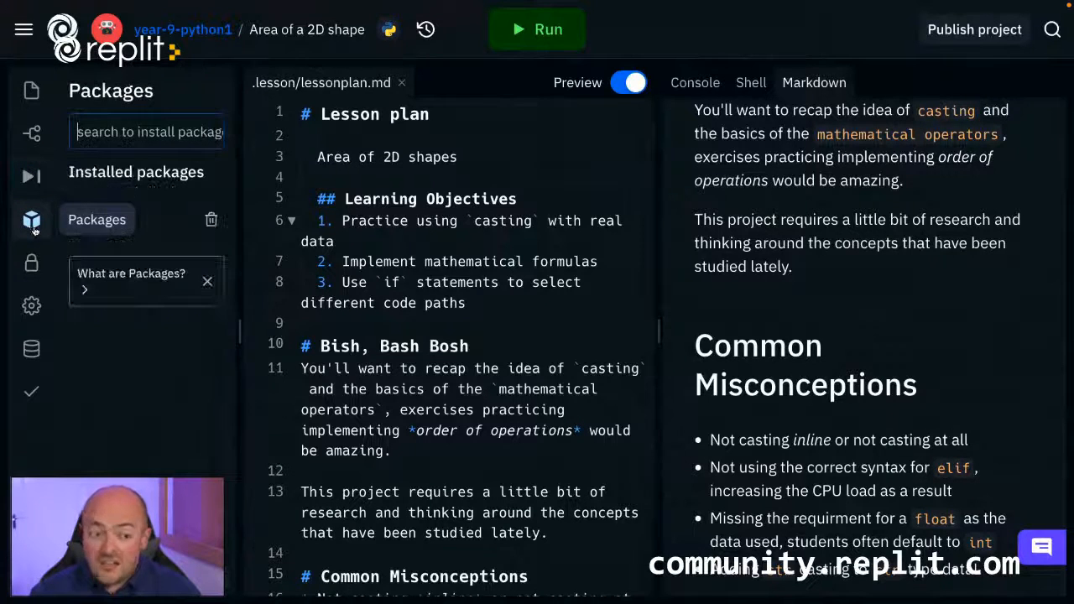
left_click(35, 277)
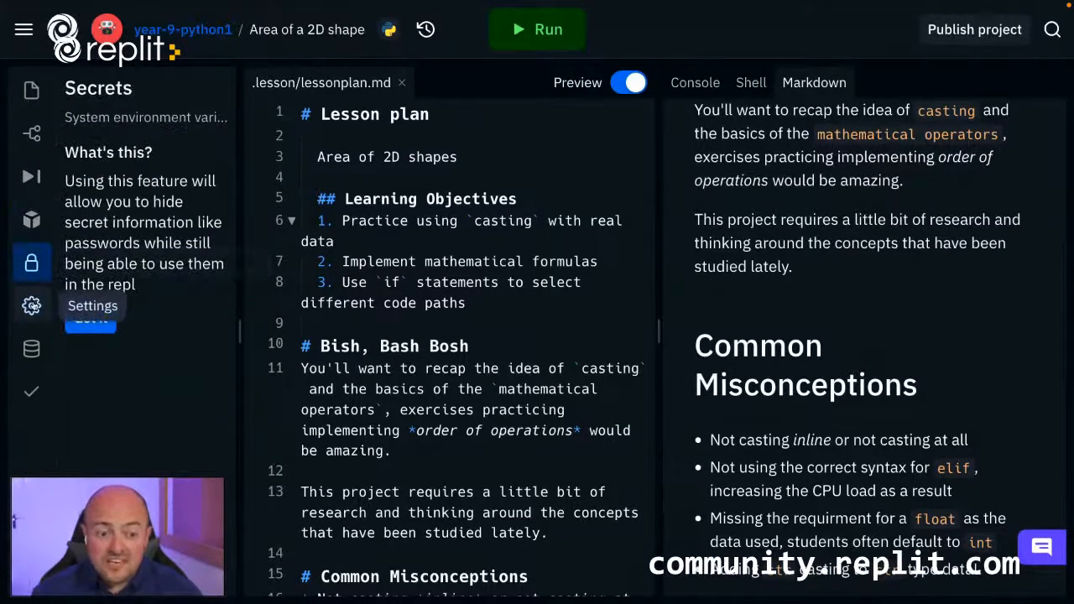
left_click(30, 308)
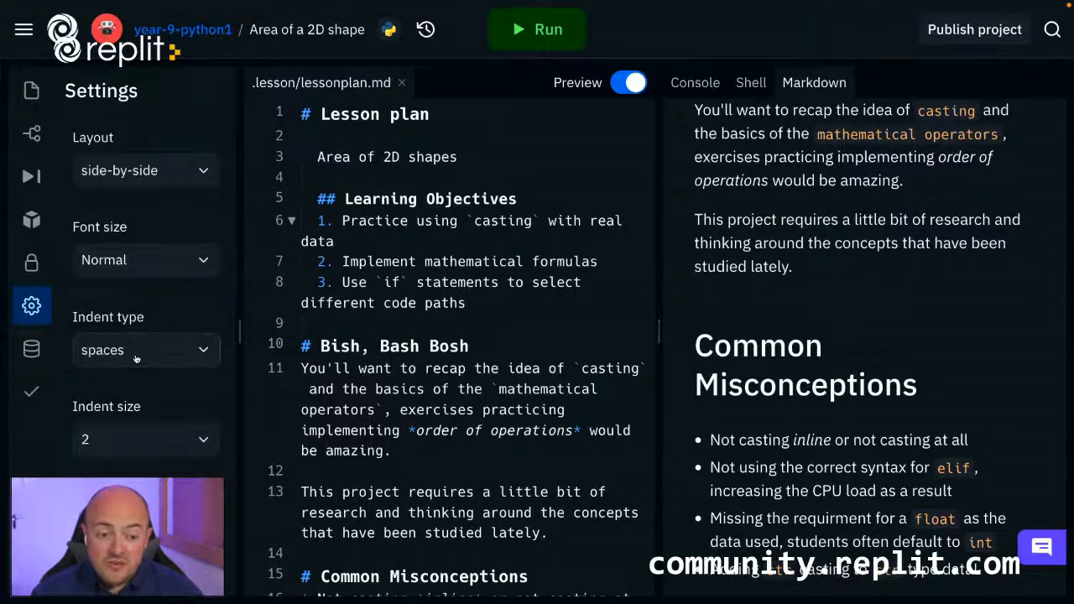
left_click(31, 353)
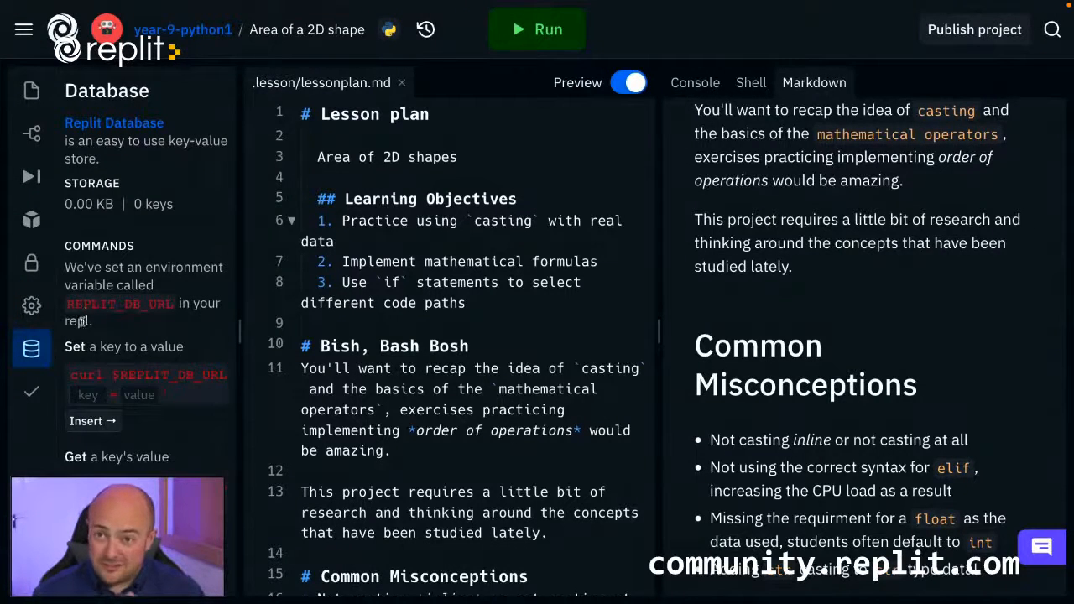
Choose input output tests as the project's testing method and widen the test area.
left_click(38, 400)
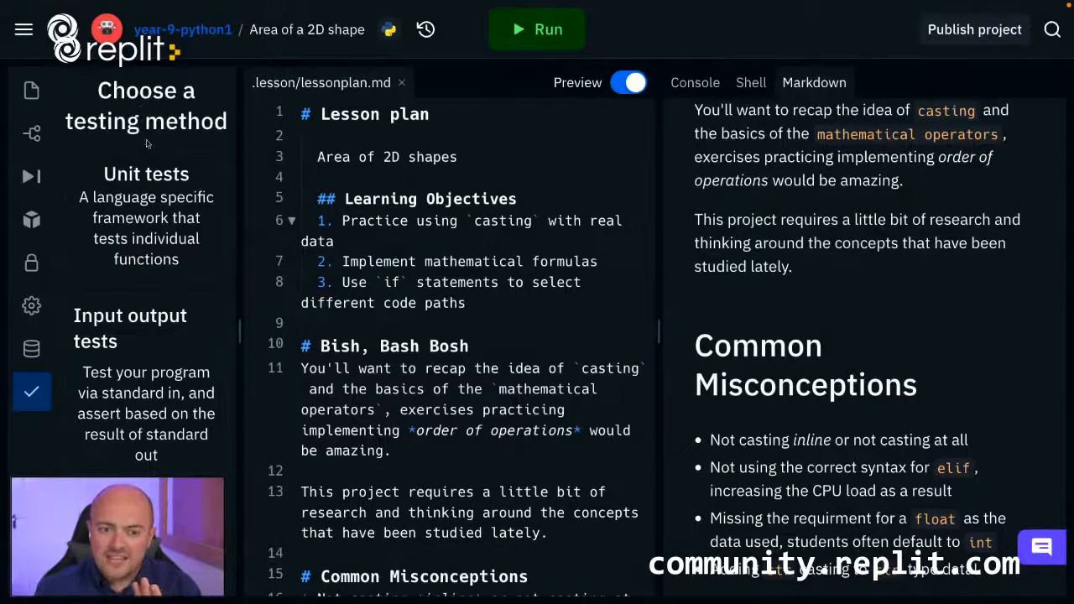
left_click(165, 374)
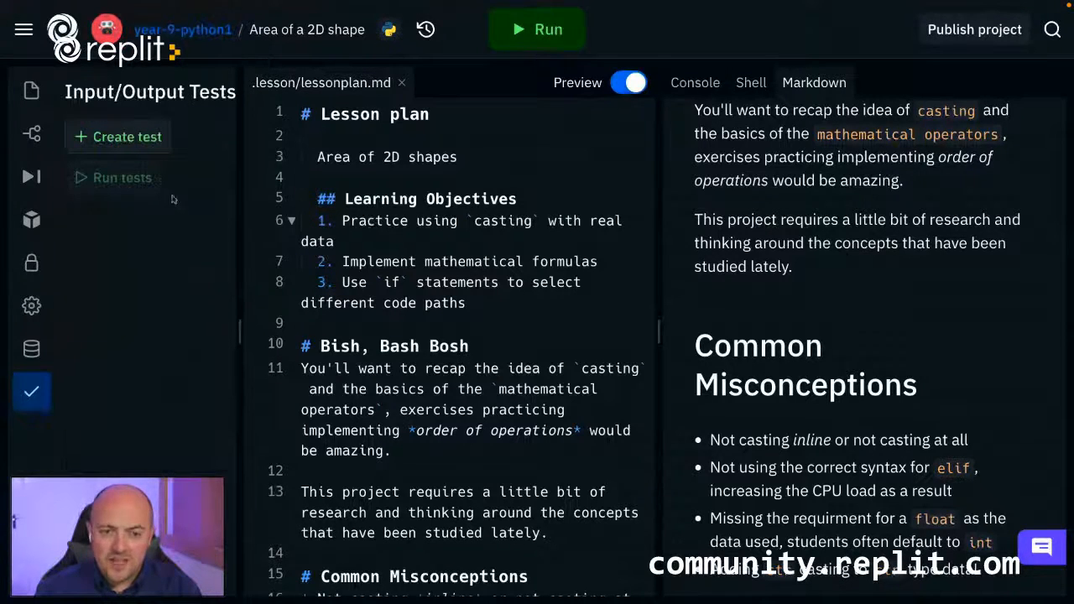
left_click_drag(244, 269, 325, 268)
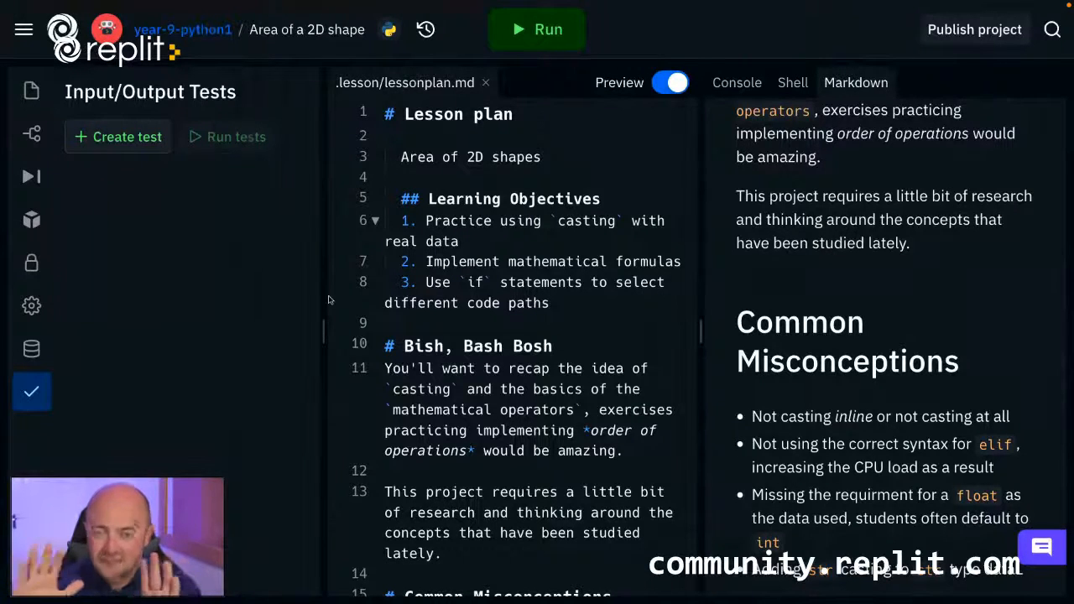
Start a test named "rectangle" with the standard input lines rectangle, 5.0 and 10.0.
left_click(117, 137)
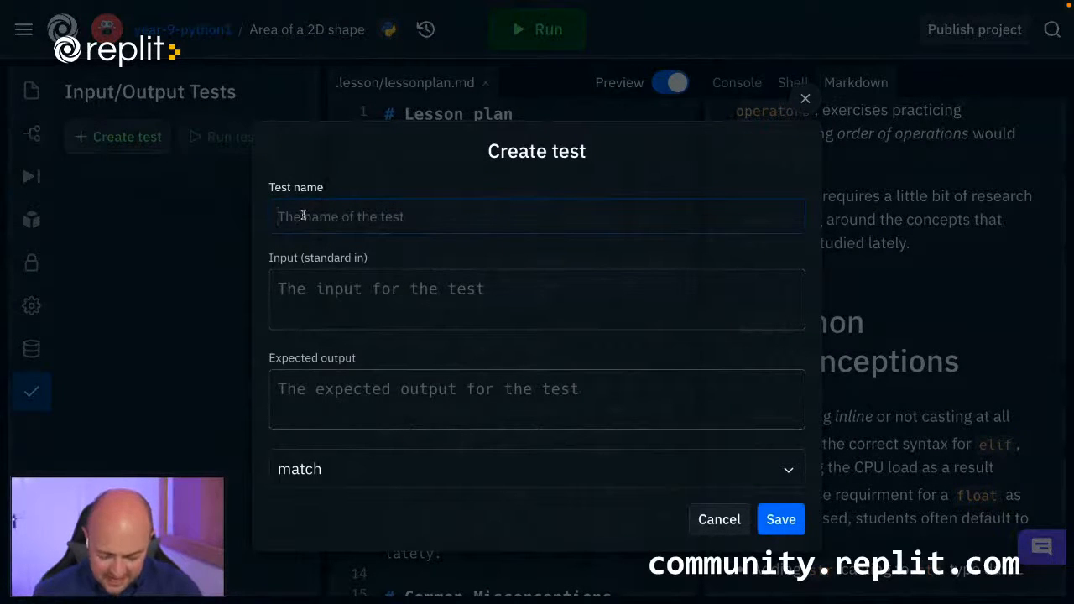
type("rectangle")
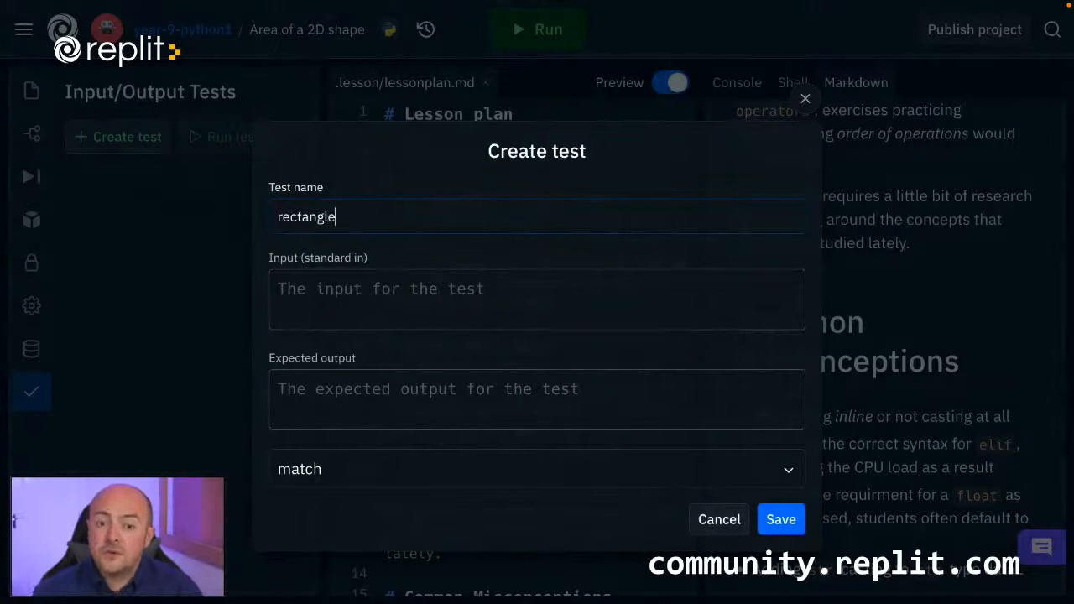
left_click(313, 280)
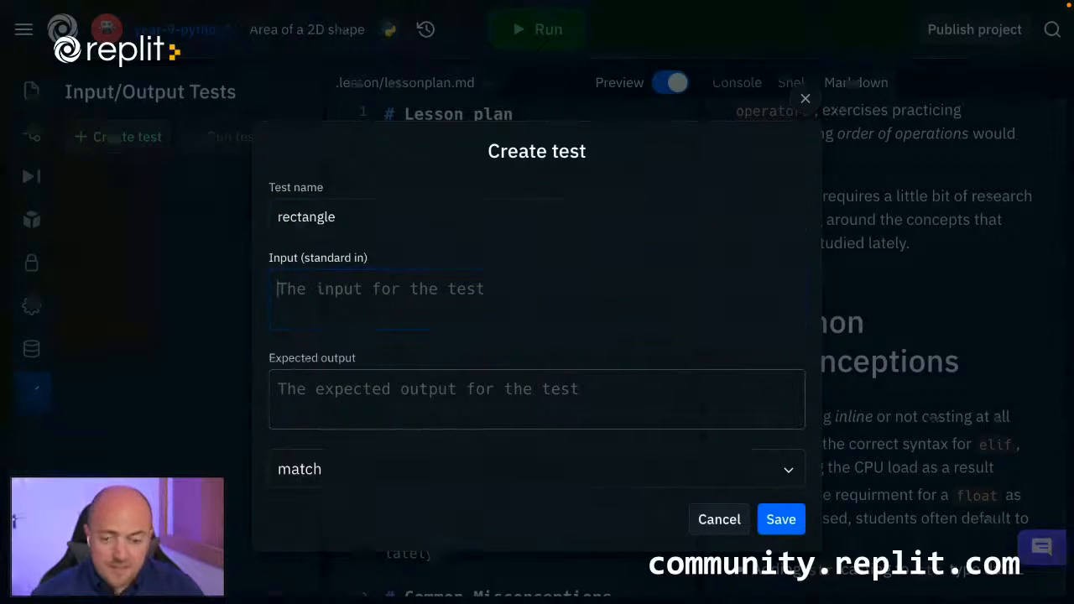
type("rectangle 5.0 10.0 50.0")
left_click_drag(324, 362, 271, 354)
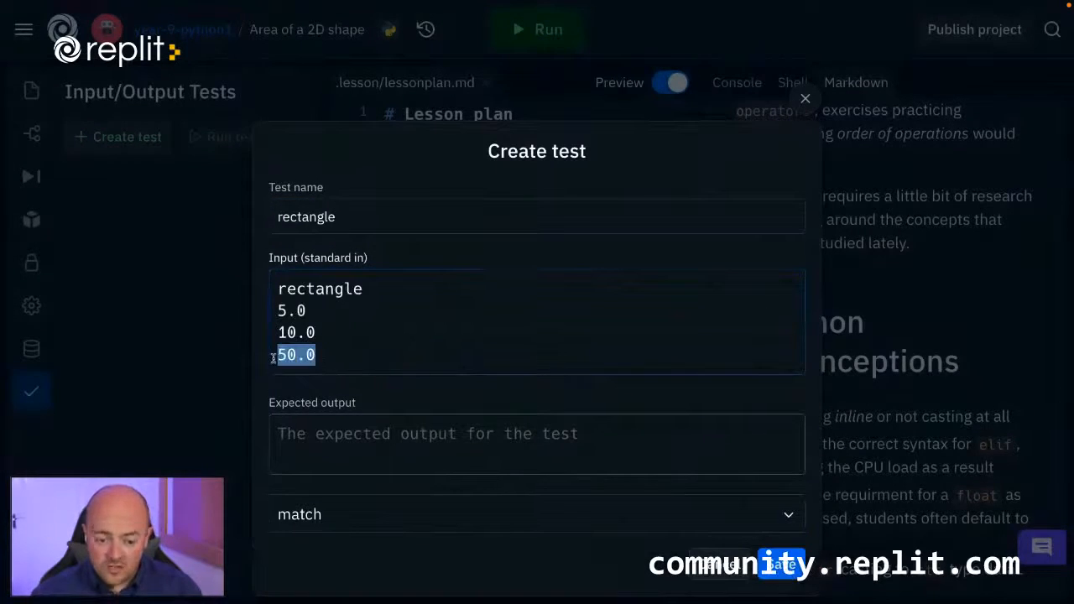
key("BackSpace")
key("BackSpace")
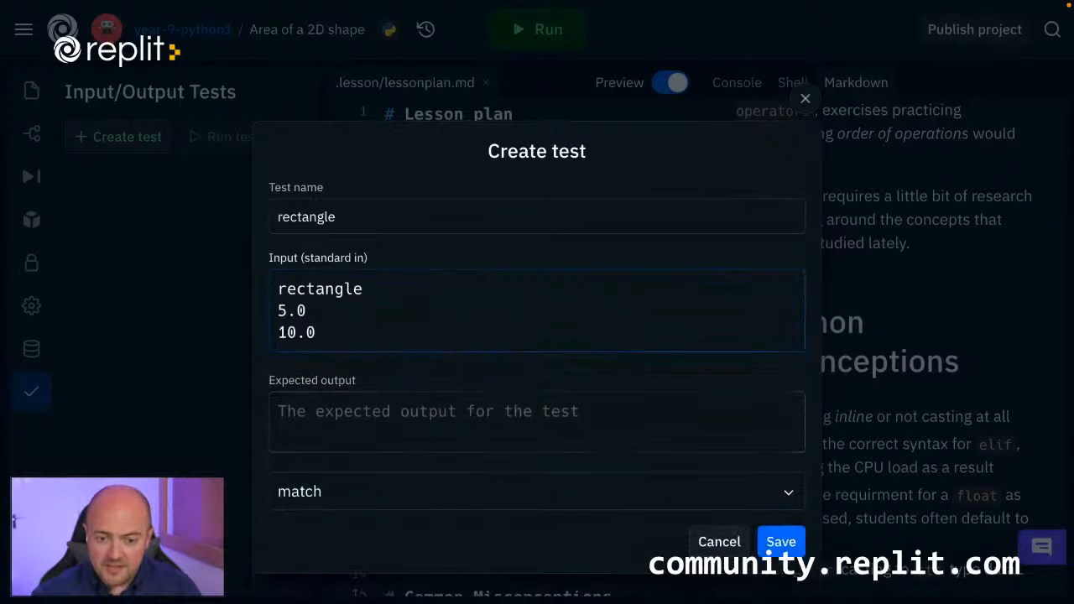
Set the rectangle test's expected output to 50.0 with the compatibility comparison and save the test.
left_click(396, 418)
type("50.0")
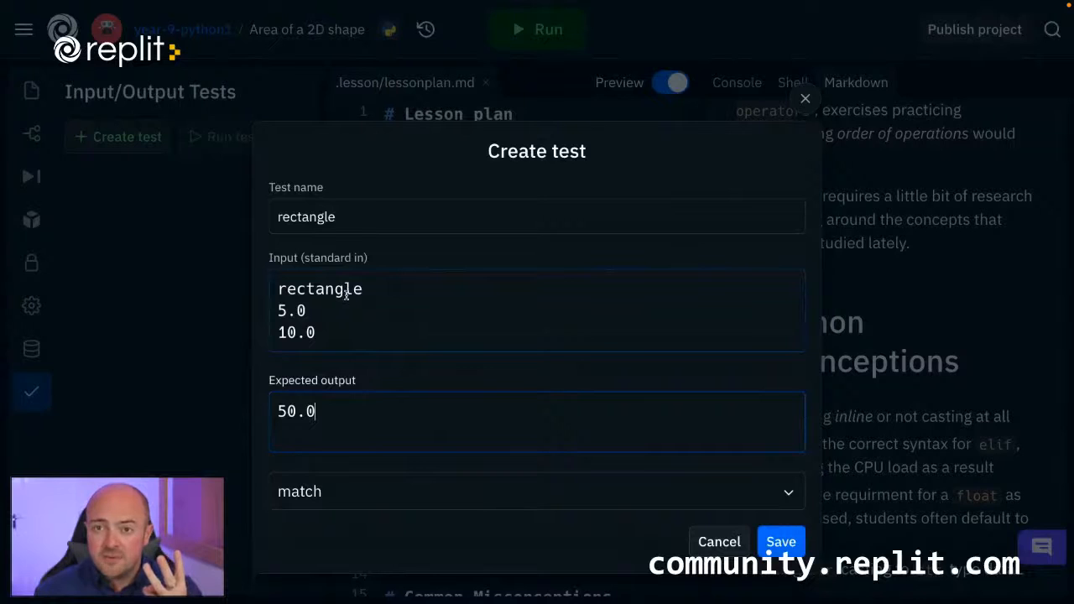
left_click_drag(376, 290, 277, 309)
left_click(326, 329)
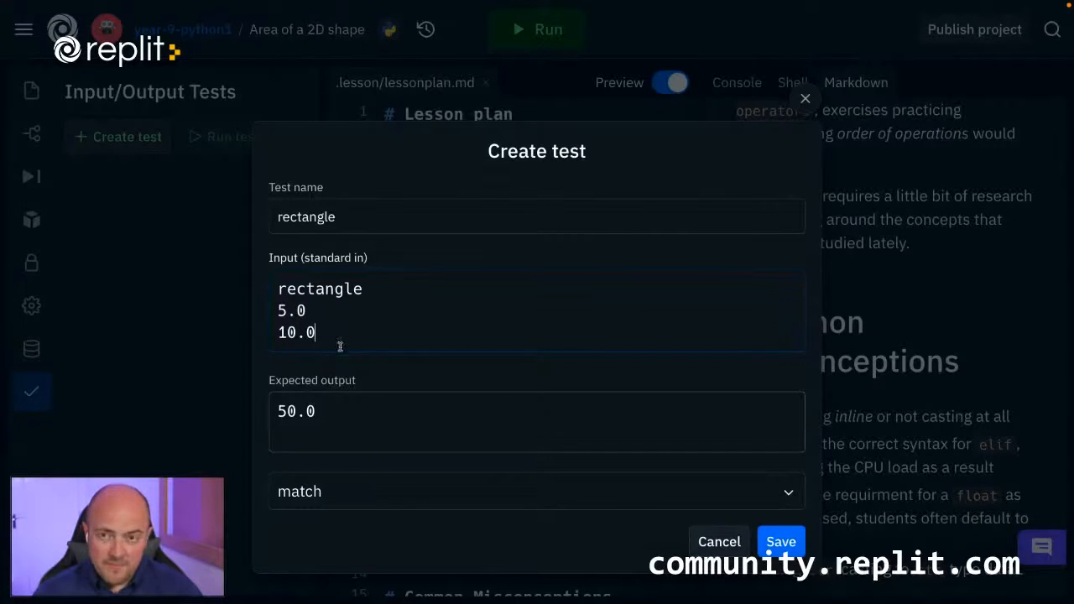
left_click(339, 413)
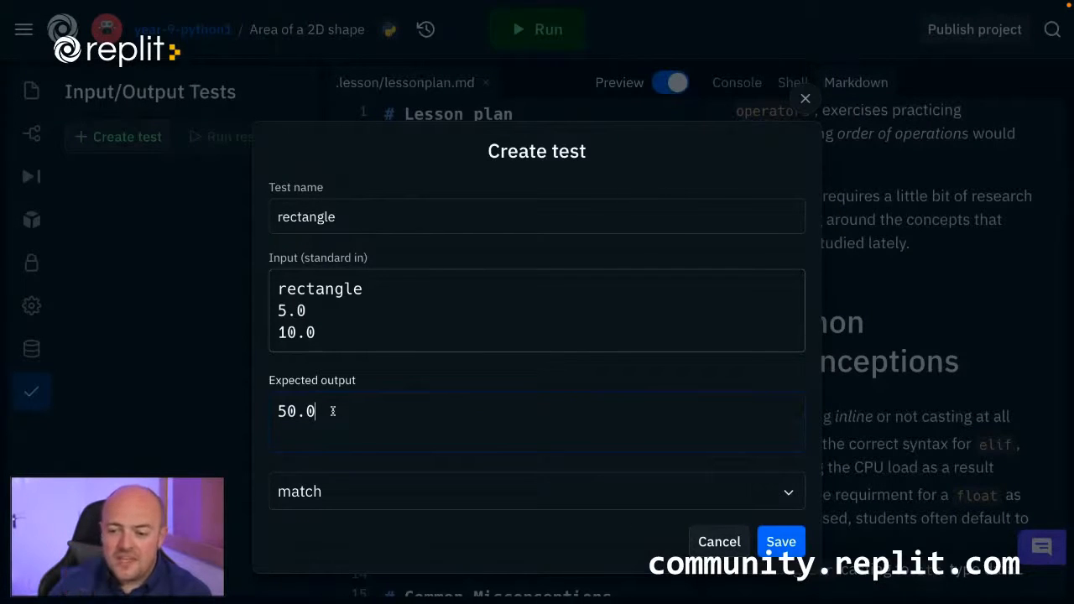
left_click(342, 504)
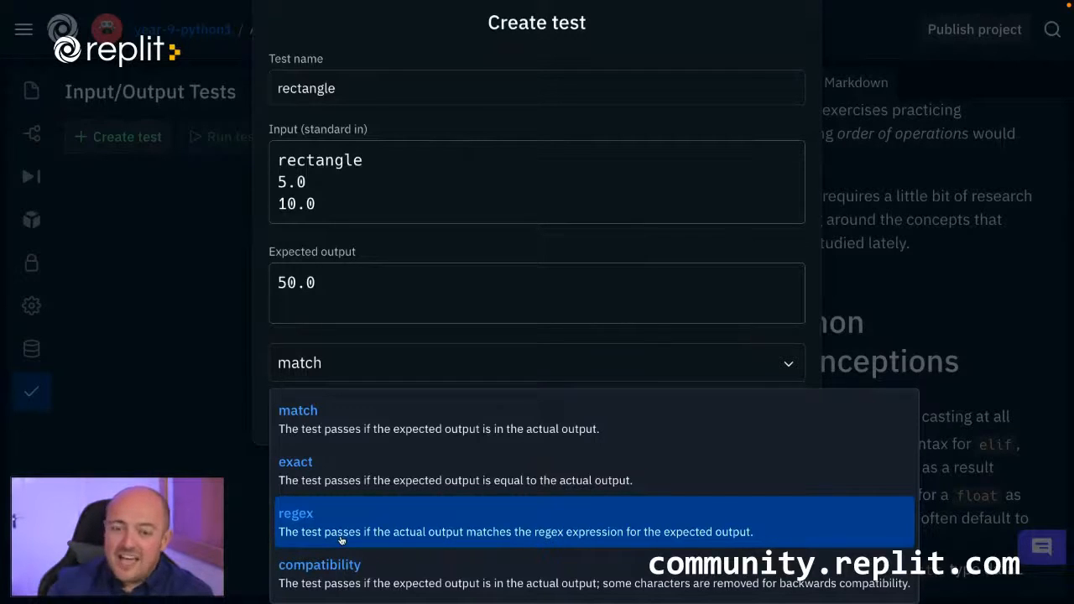
left_click(351, 582)
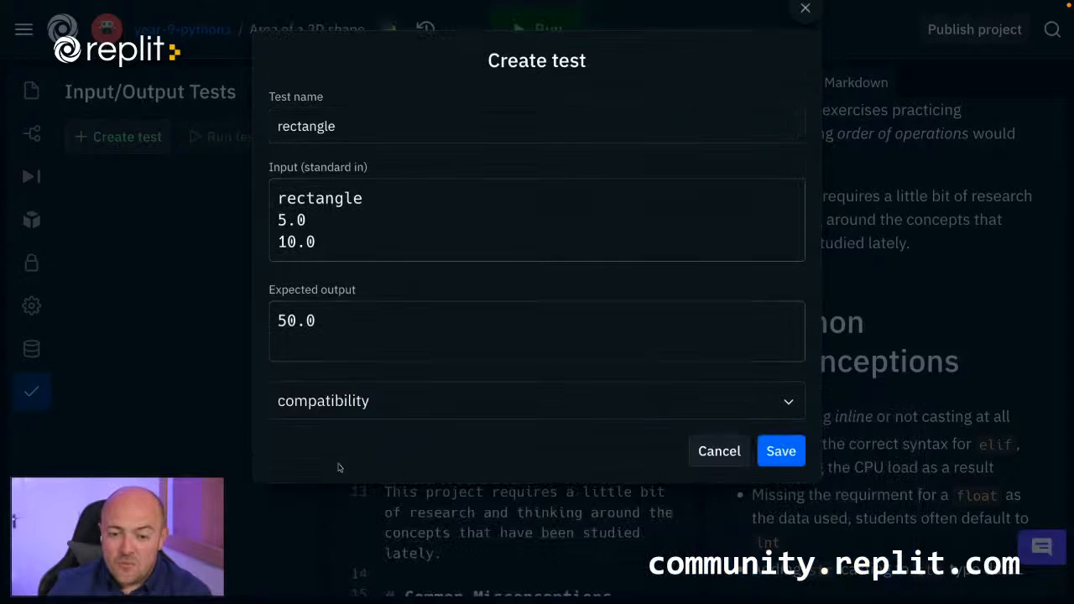
left_click_drag(328, 321, 279, 321)
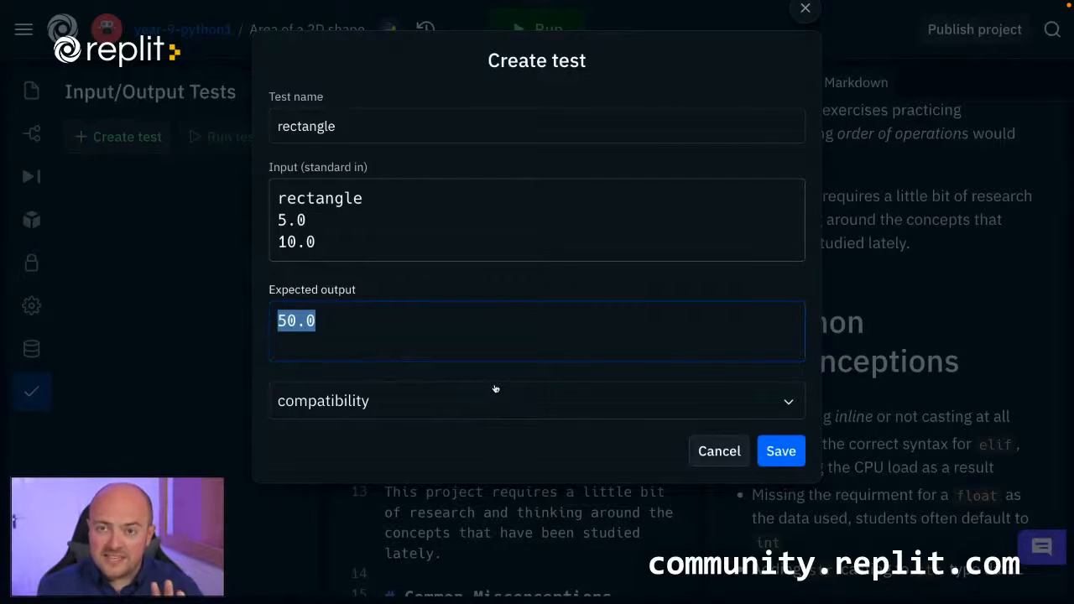
left_click(781, 451)
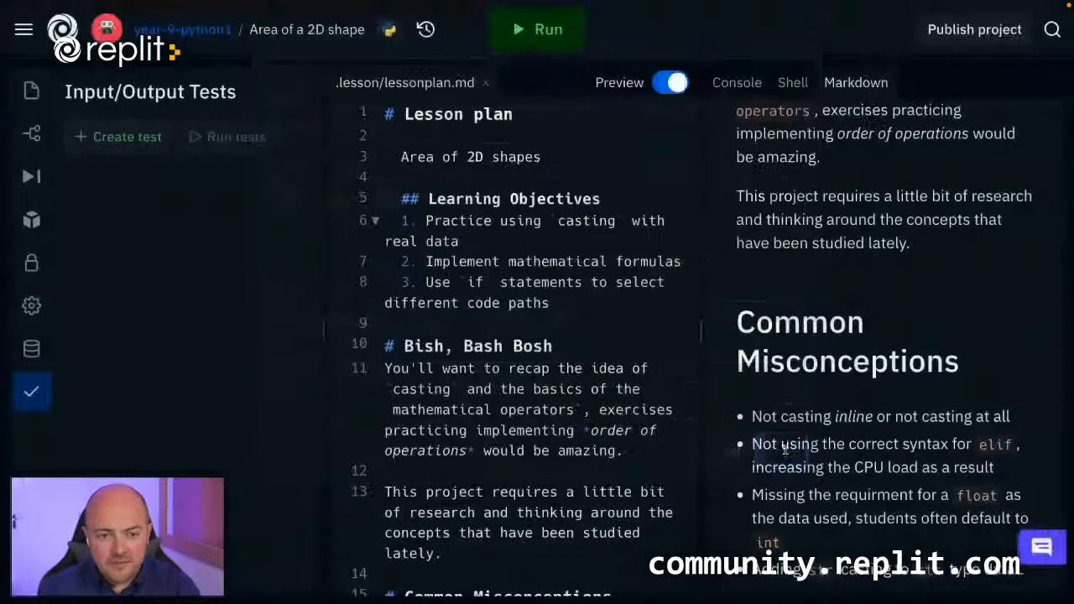
Start a second test named "triangle" with the standard input lines triangle, 22.0 and 20.0.
left_click(142, 136)
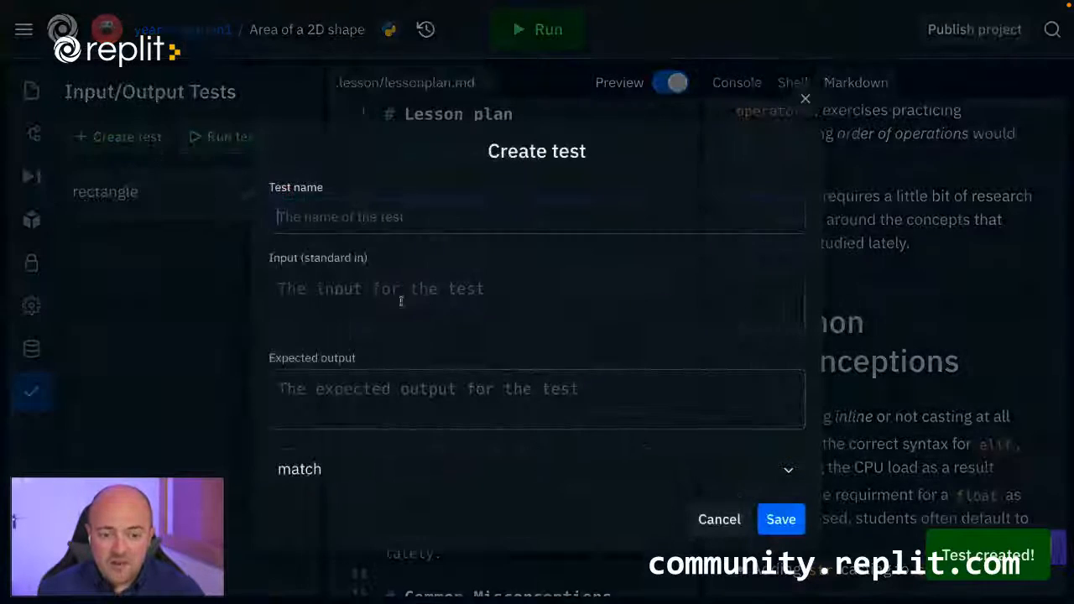
type("triangle")
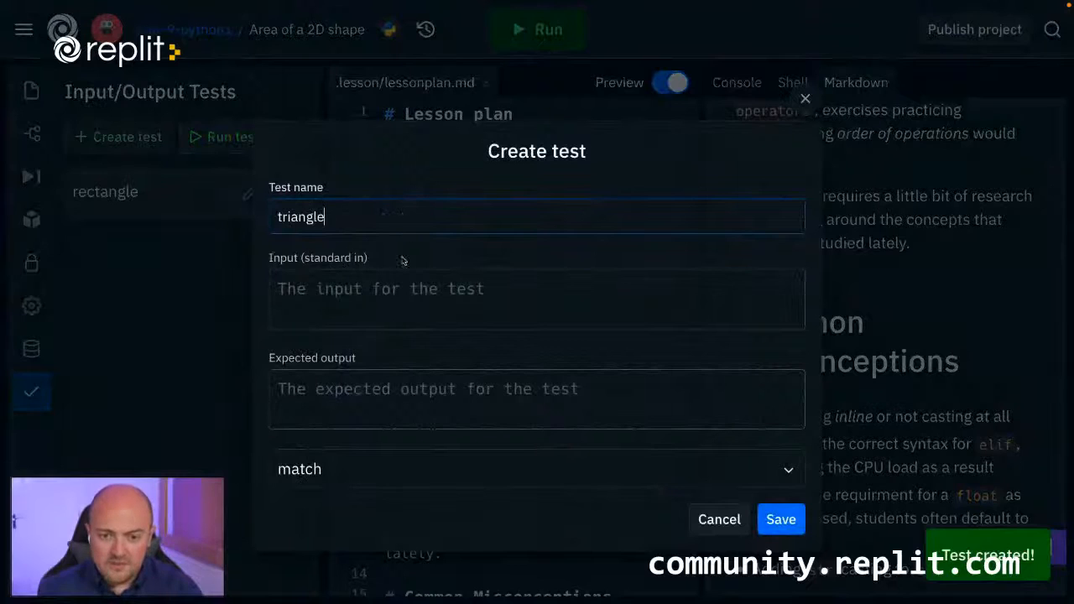
left_click(403, 300)
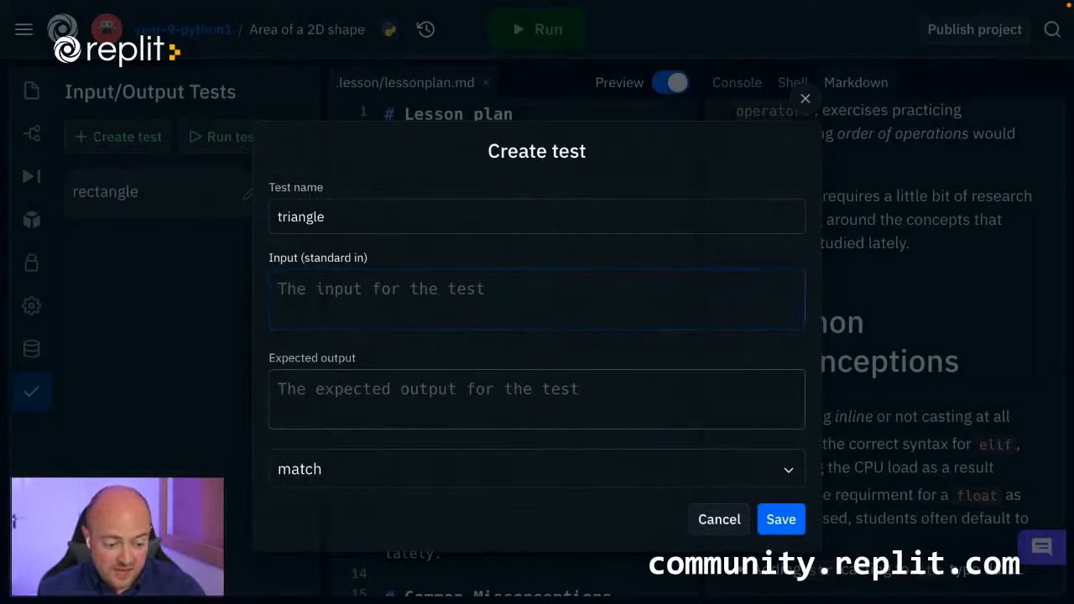
type("triangle 22.0 20.0 220.0")
left_click_drag(360, 352, 269, 351)
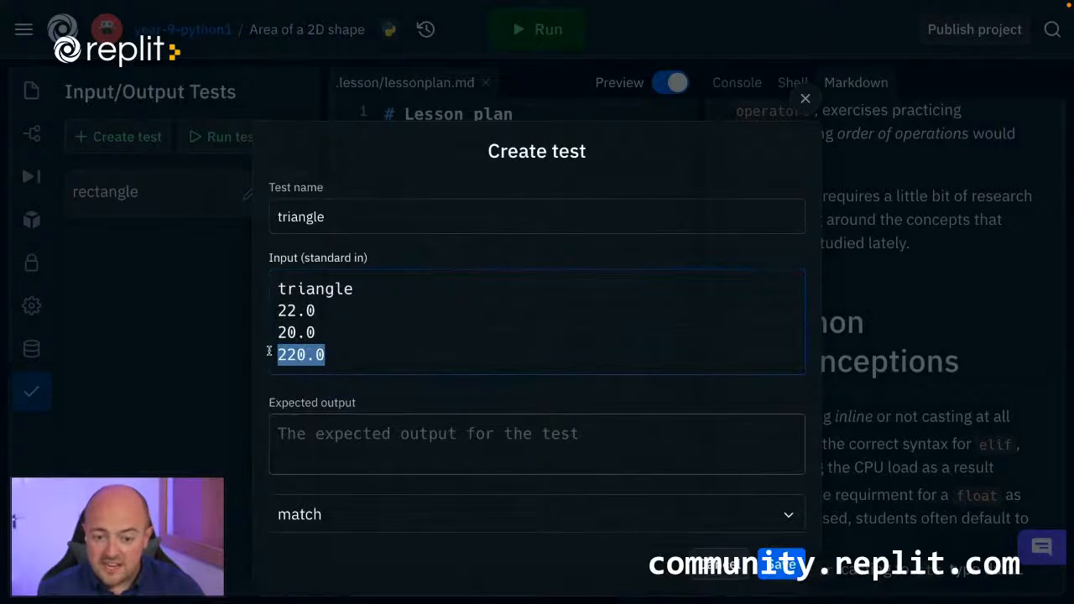
key("ctrl+x")
key("BackSpace")
Set the triangle test's expected output to 220.0 and its comparison type to compatibility.
left_click(280, 404)
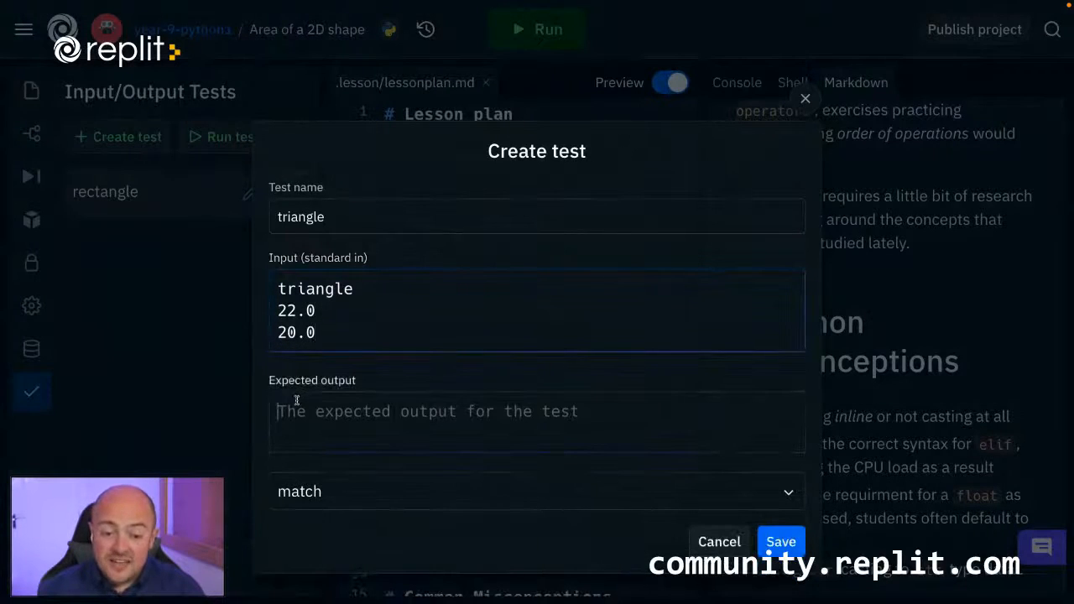
key("ctrl+v")
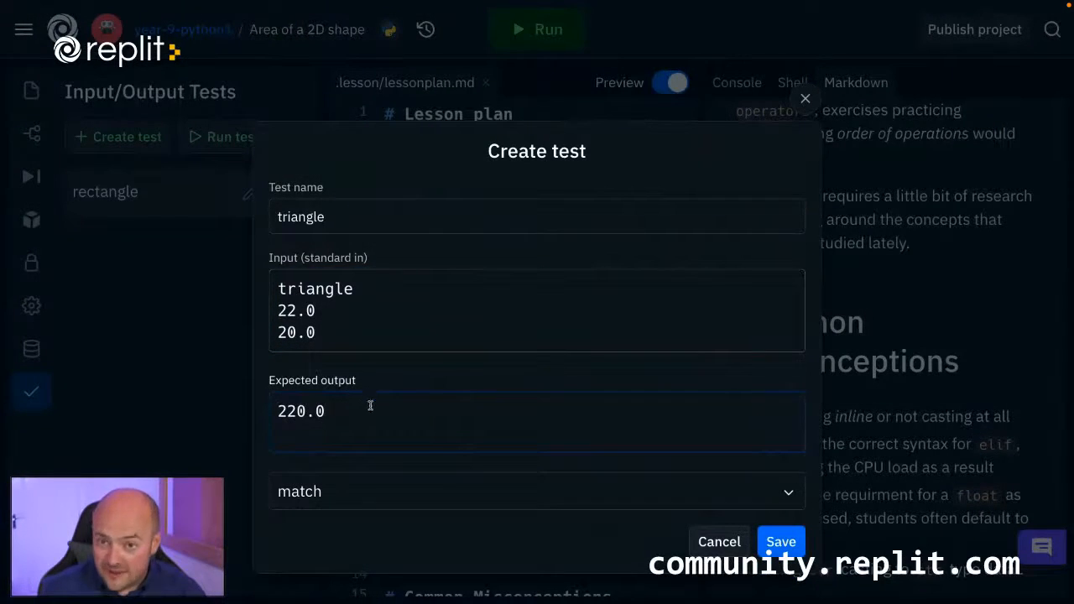
left_click(297, 311)
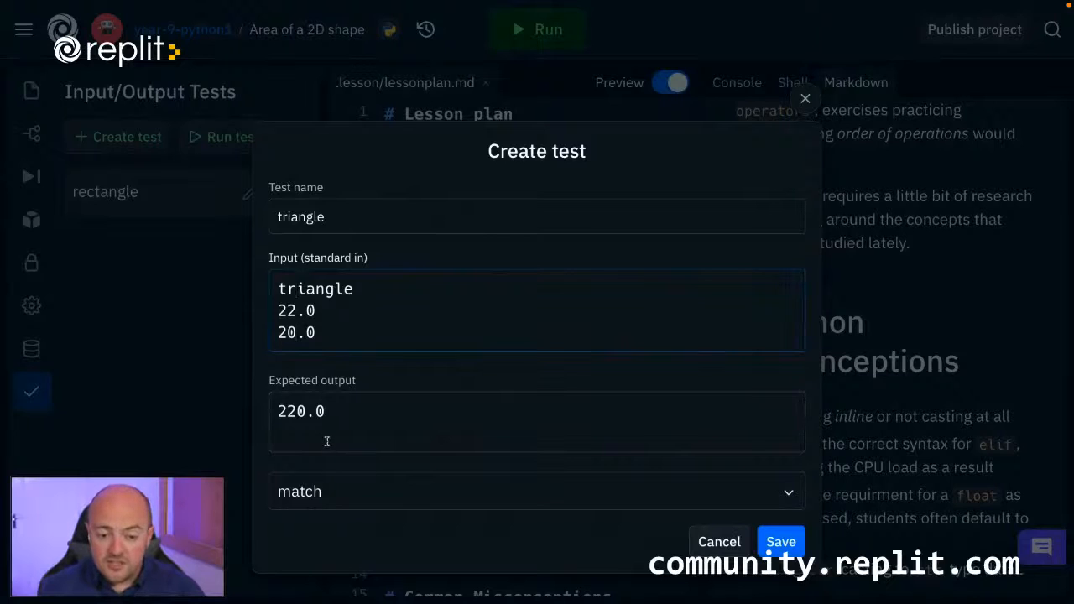
left_click(333, 492)
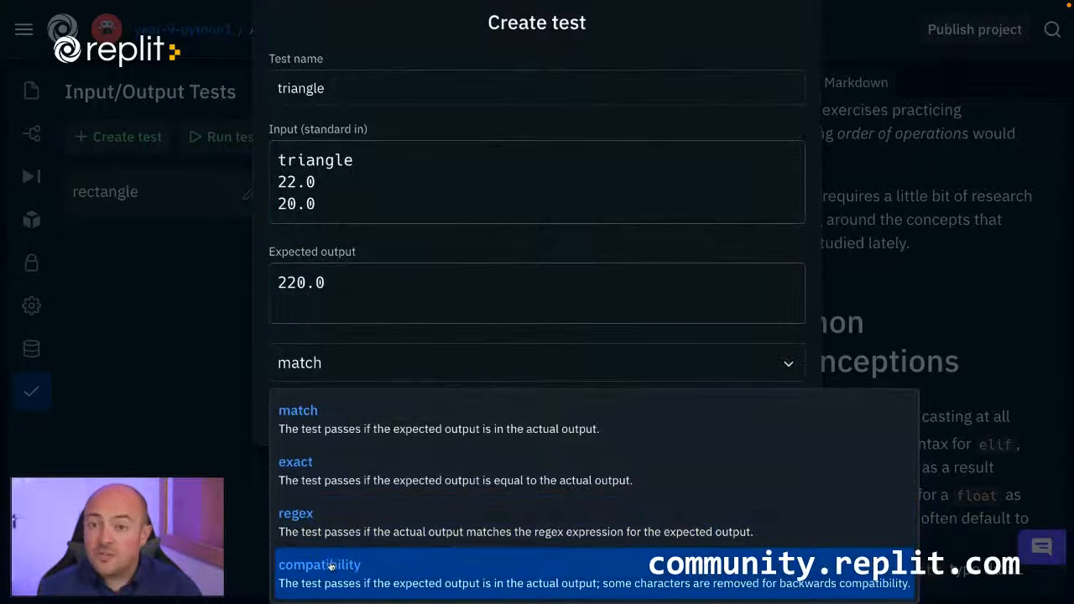
left_click(331, 568)
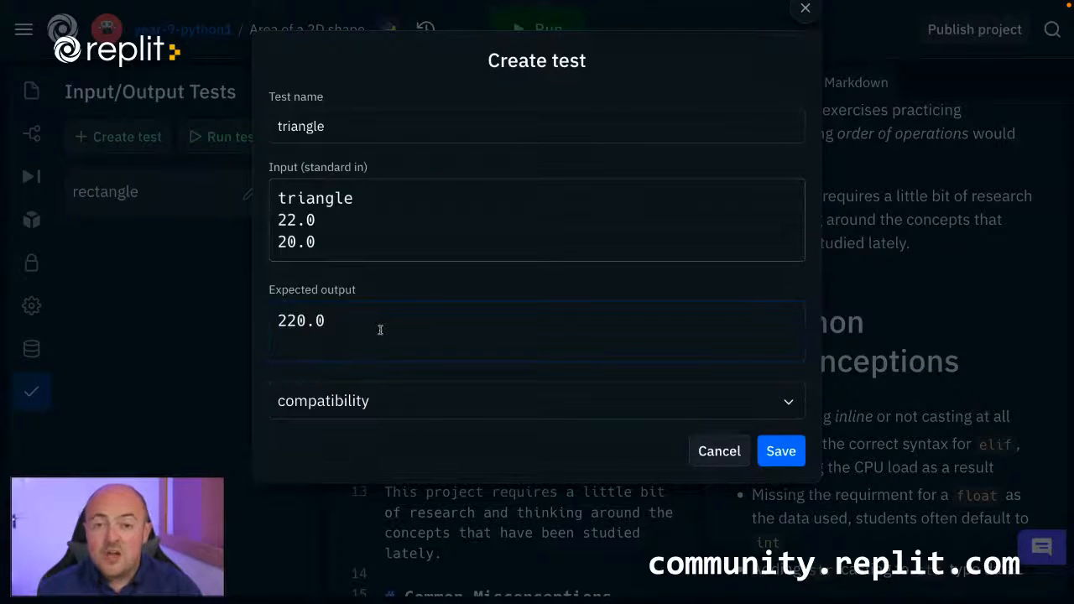
Save the triangle test and start a third test named "error" with the standard input Decagon followed by ten lines of 1.0.
left_click(794, 451)
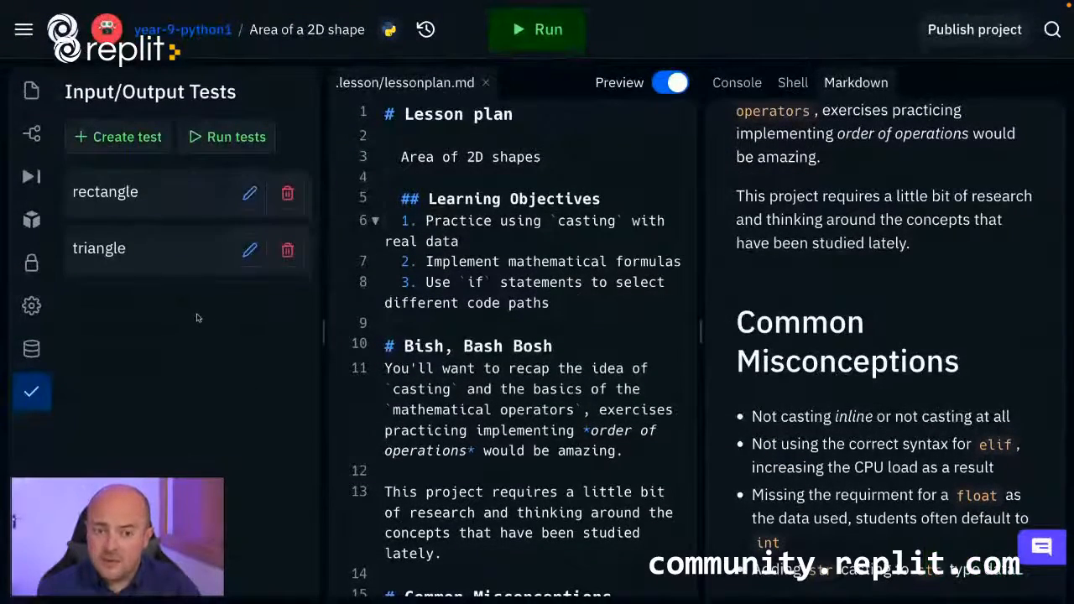
left_click(118, 136)
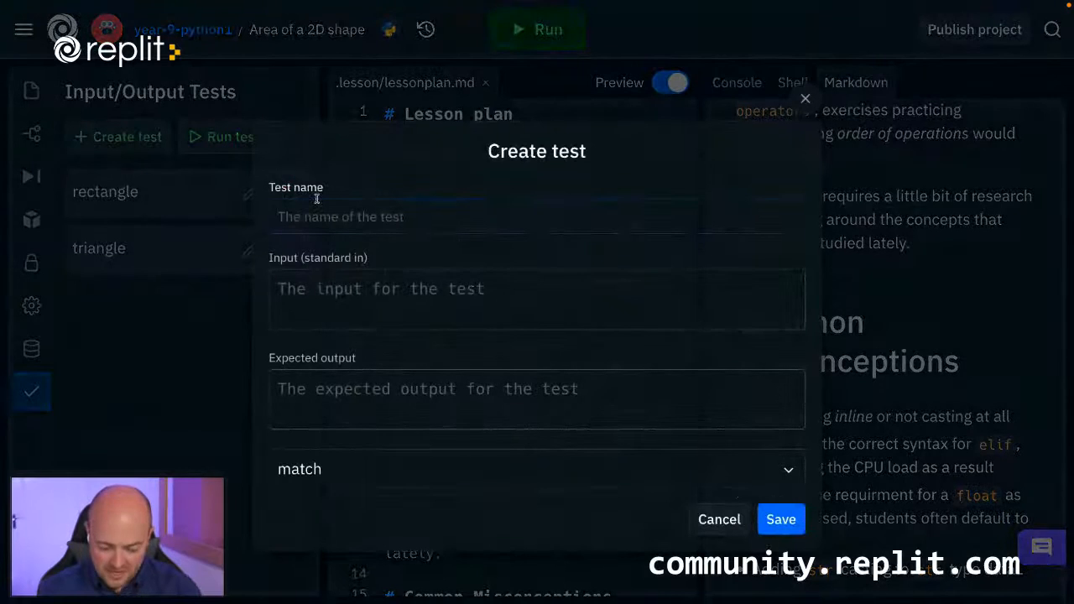
type("error")
left_click(305, 297)
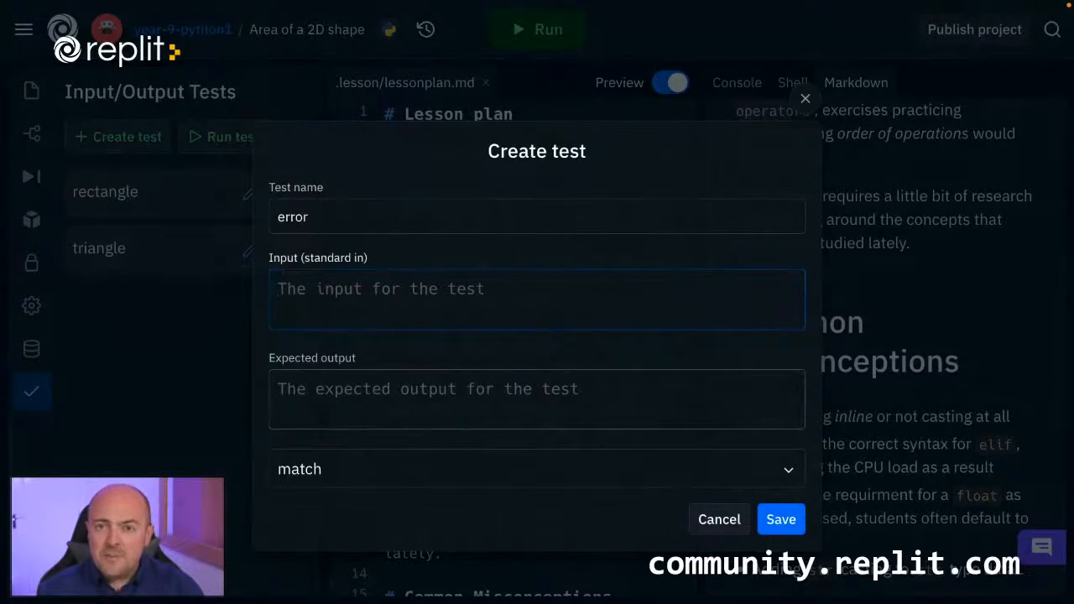
key("ctrl+v")
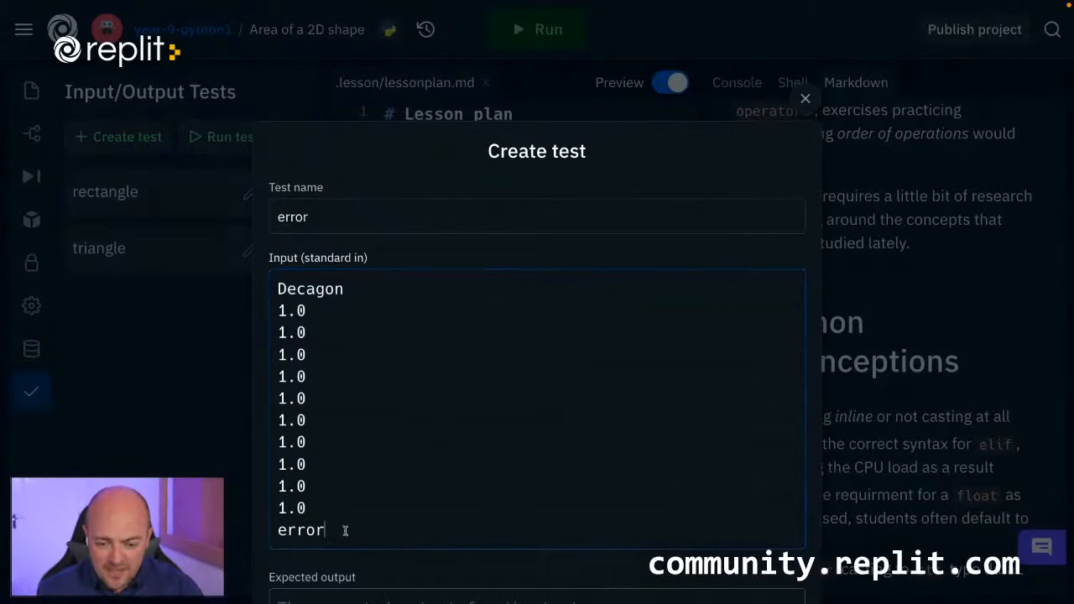
left_click_drag(345, 530, 256, 533)
key("BackSpace")
key("BackSpace")
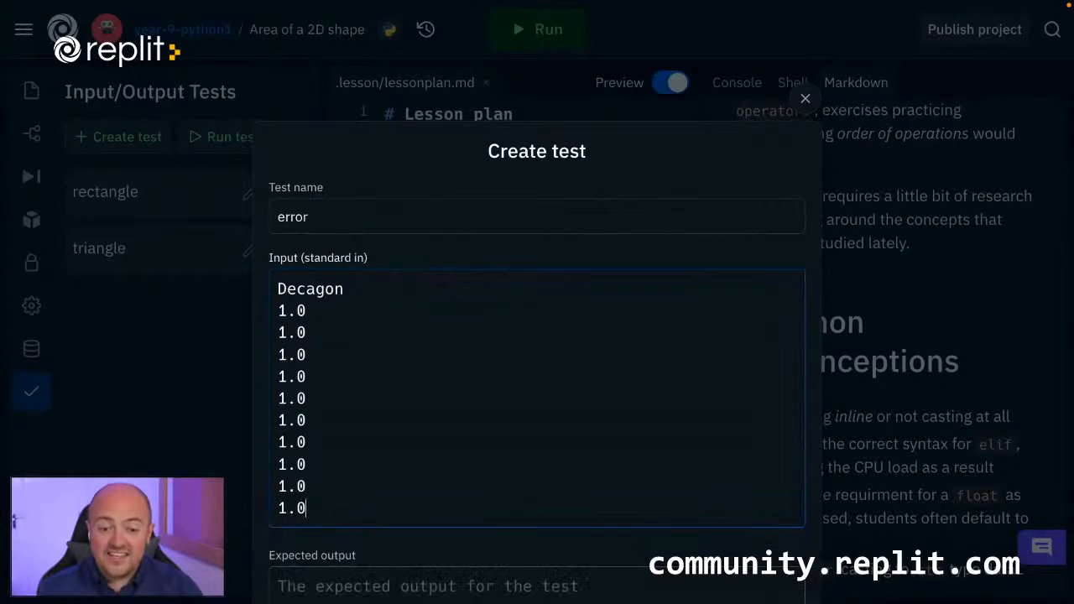
Set the error test's expected output to "error" with the compatibility comparison and save the test.
scroll(320, 525, "down", 1)
left_click(320, 525)
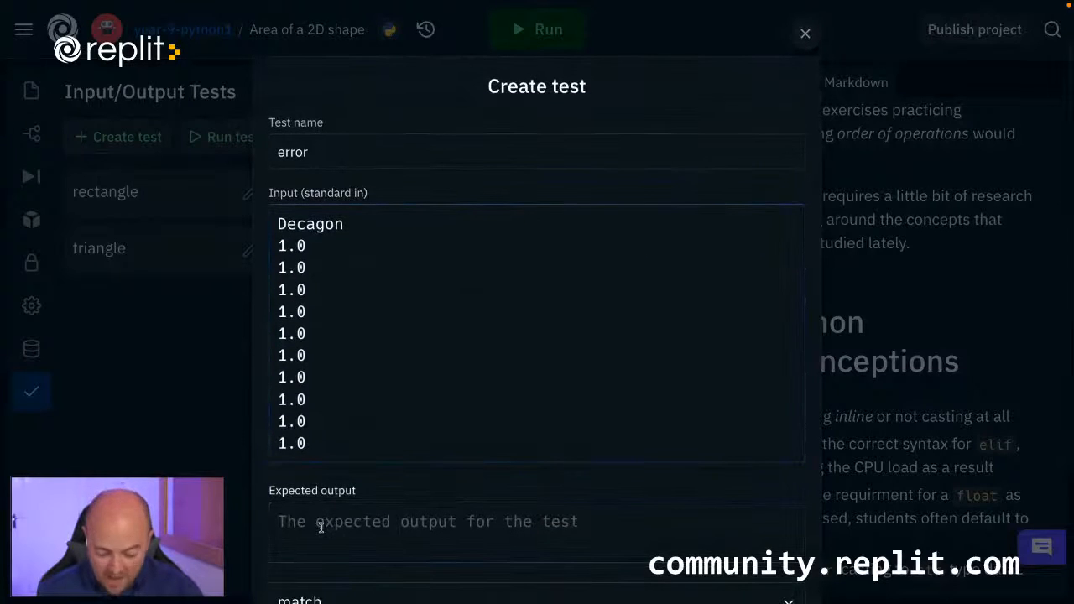
type("error")
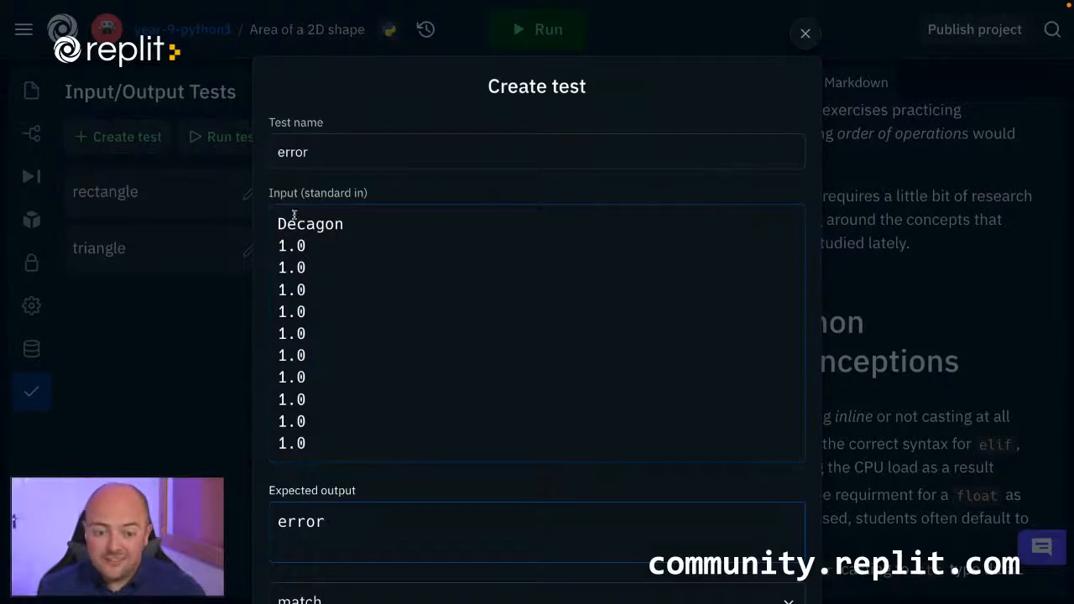
scroll(360, 304, "down", 3)
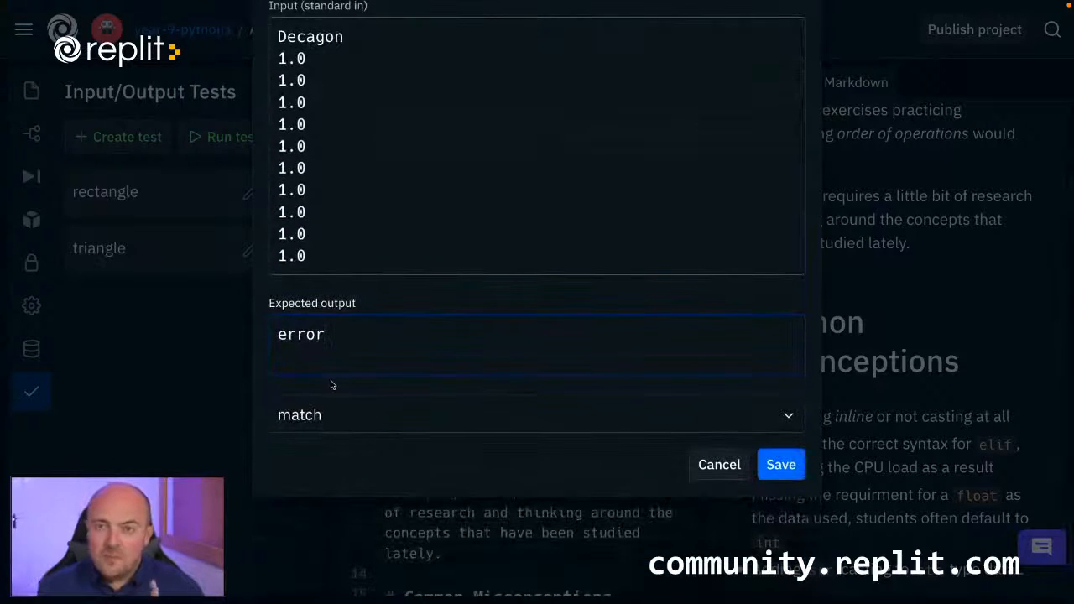
scroll(332, 385, "up", 1)
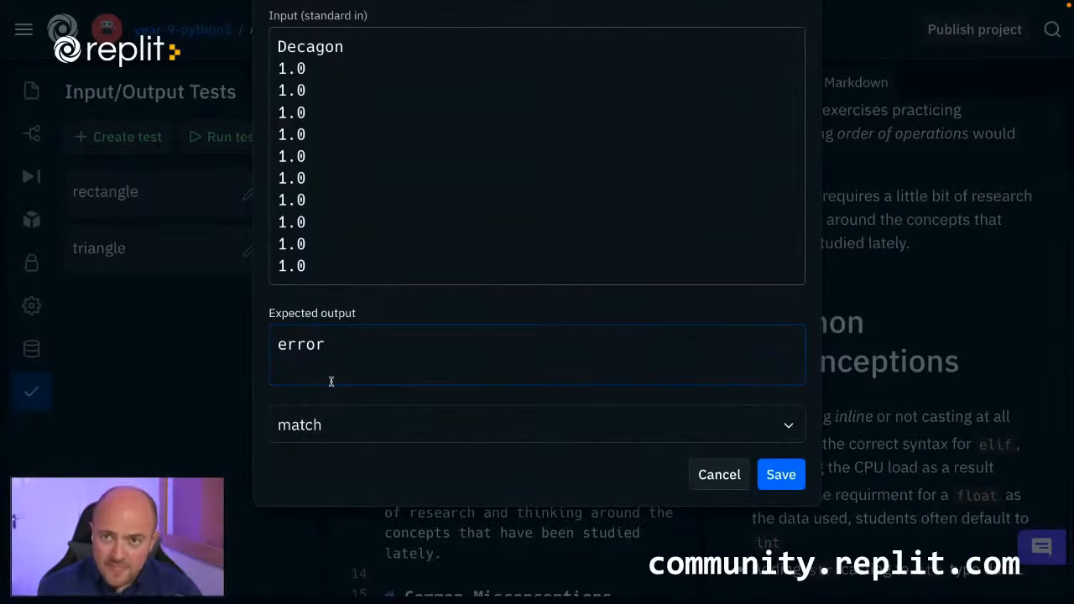
left_click(319, 424)
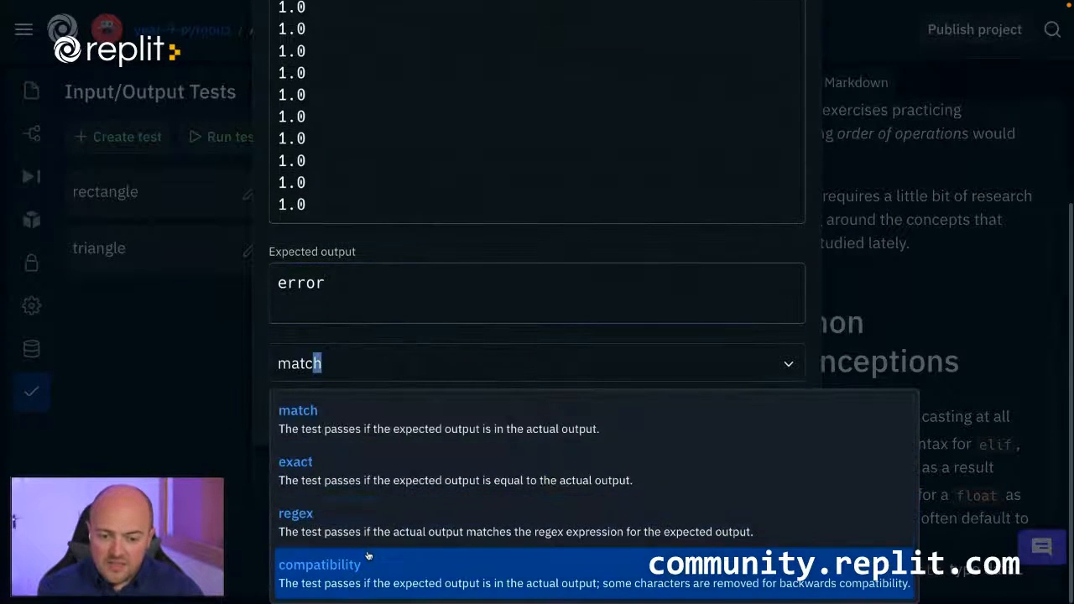
left_click(367, 558)
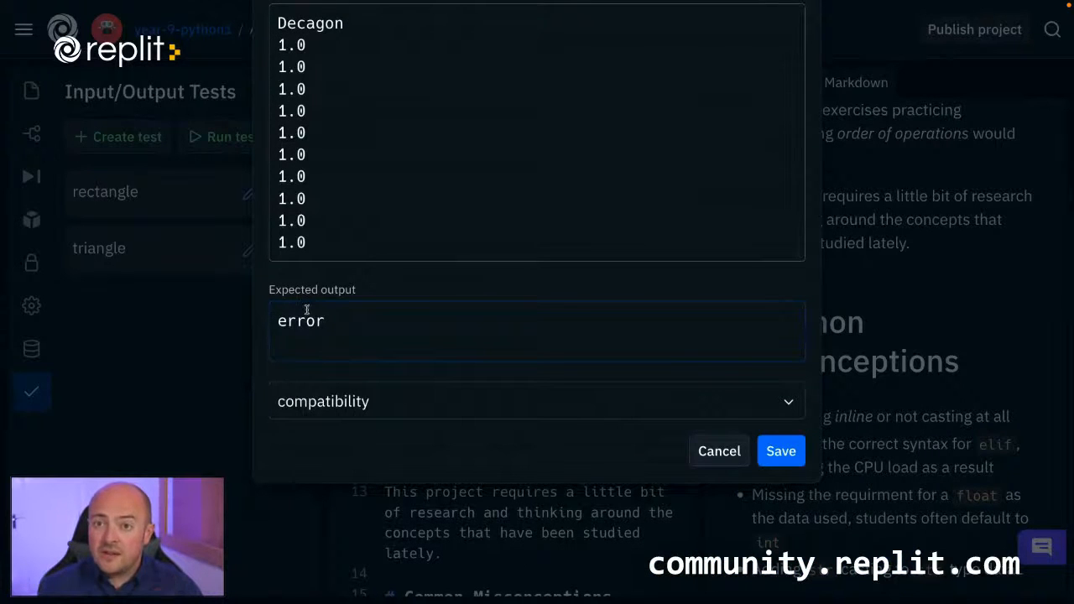
left_click(770, 453)
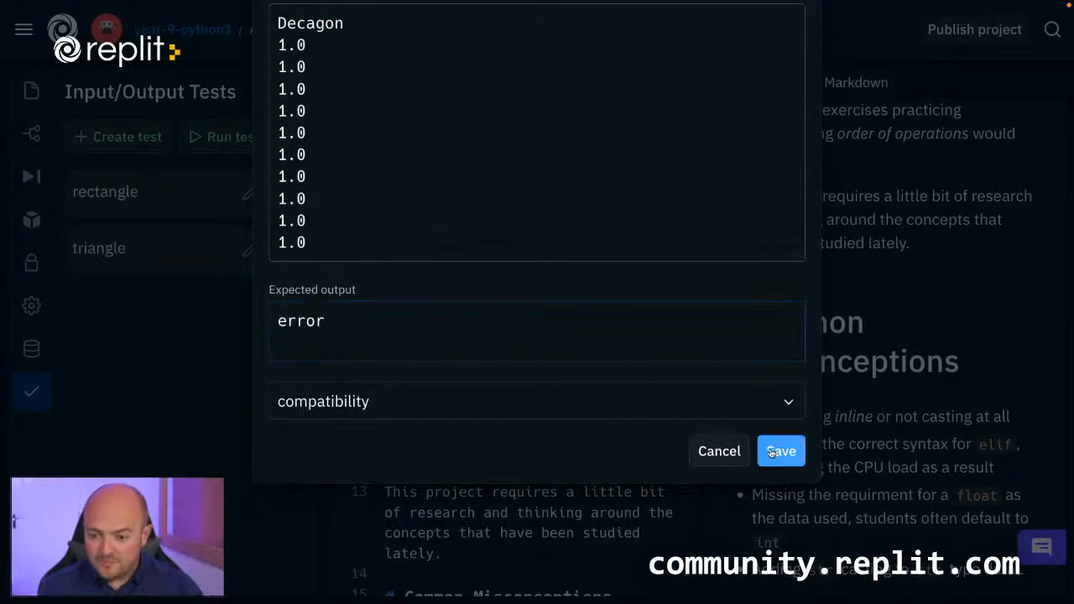
left_click(771, 453)
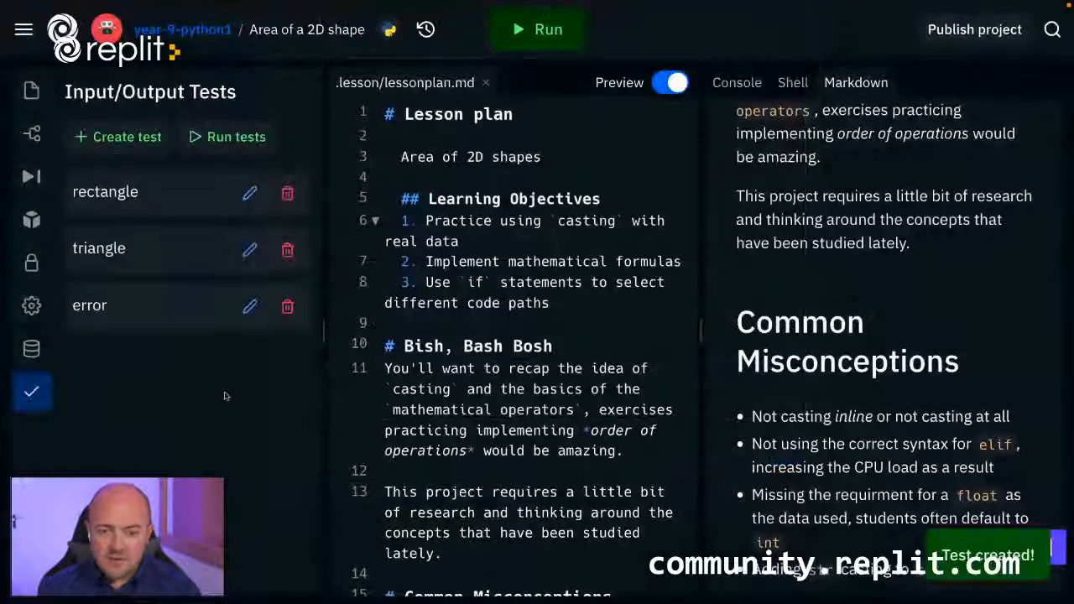
Check the starter comments in main.py and return to the list of input/output tests.
left_click(31, 90)
left_click(100, 143)
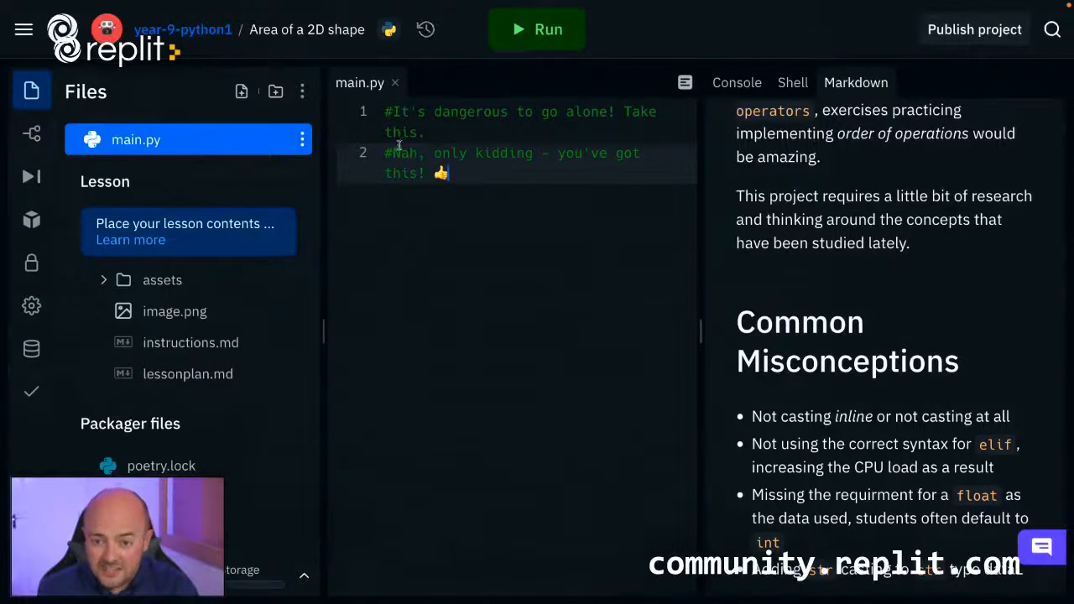
left_click(31, 391)
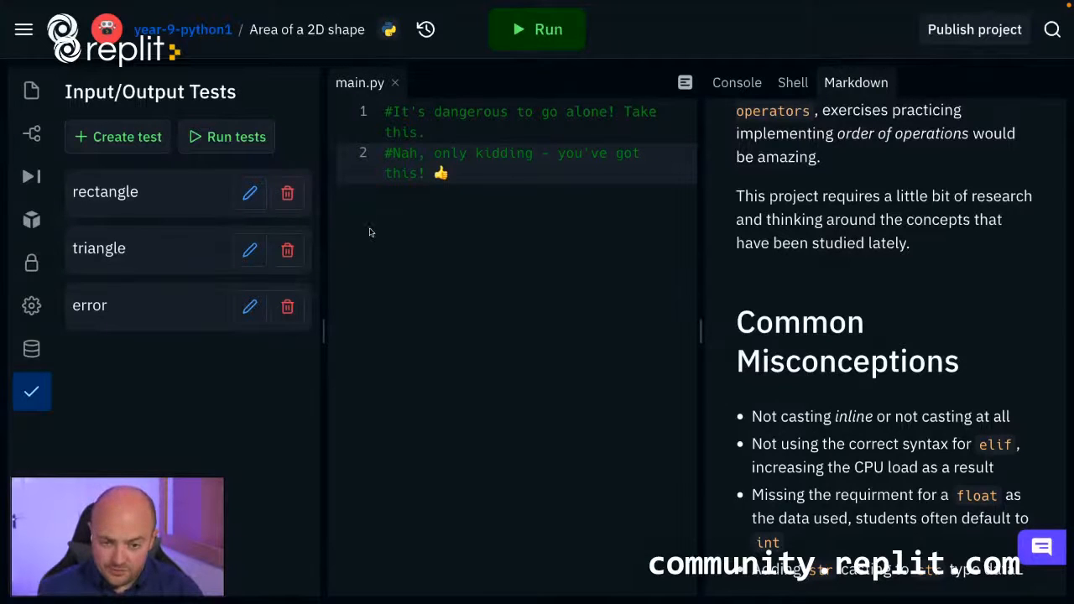
Return to the Year 9 Python team page and create a solution for the "Area of a 2D shape" project.
left_click(183, 30)
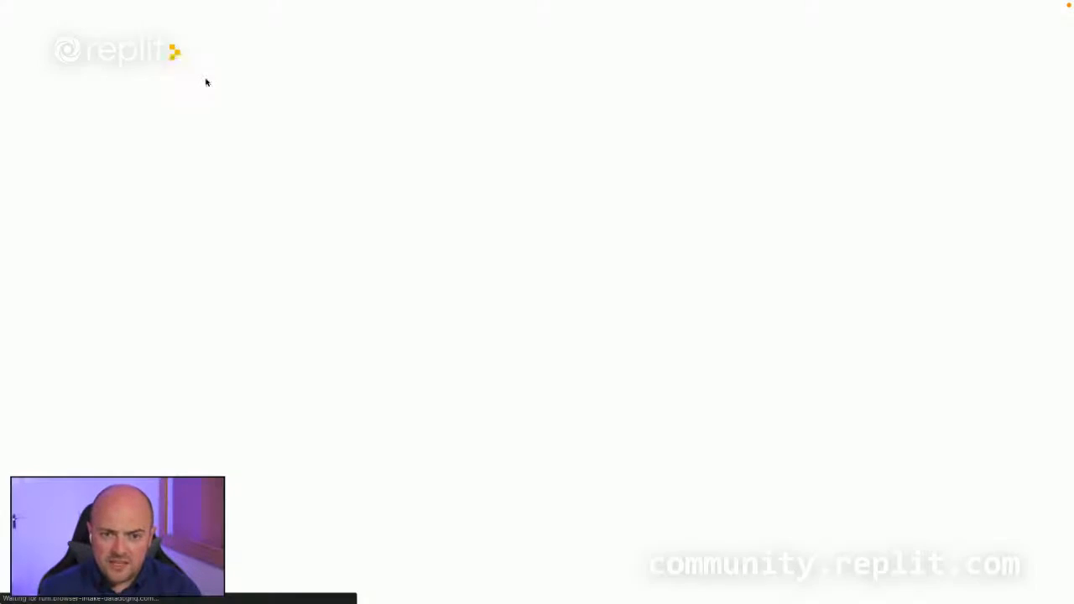
scroll(402, 352, "down", 4)
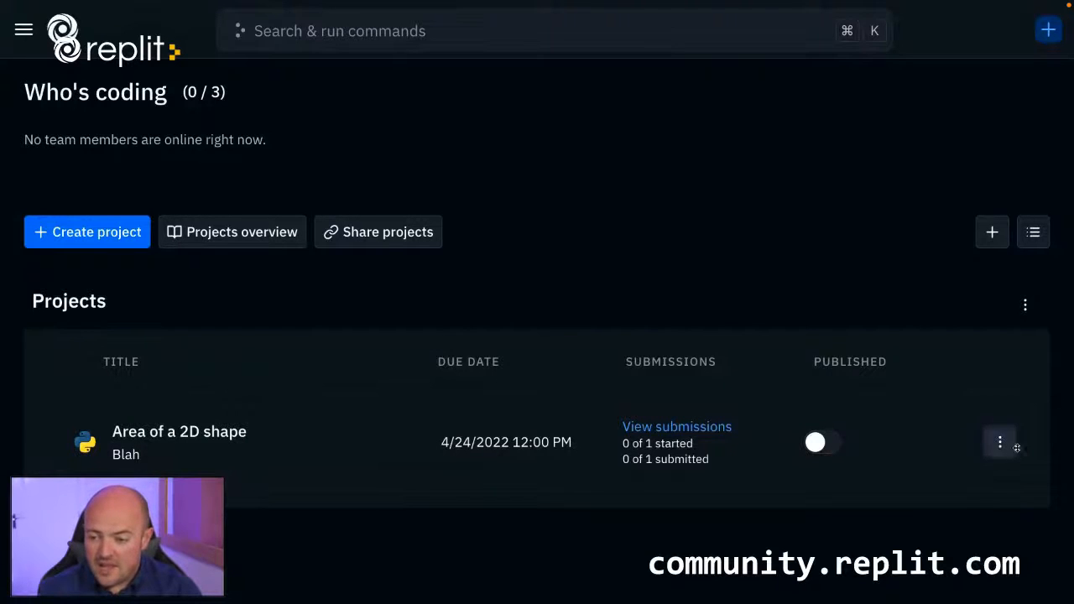
left_click(1004, 444)
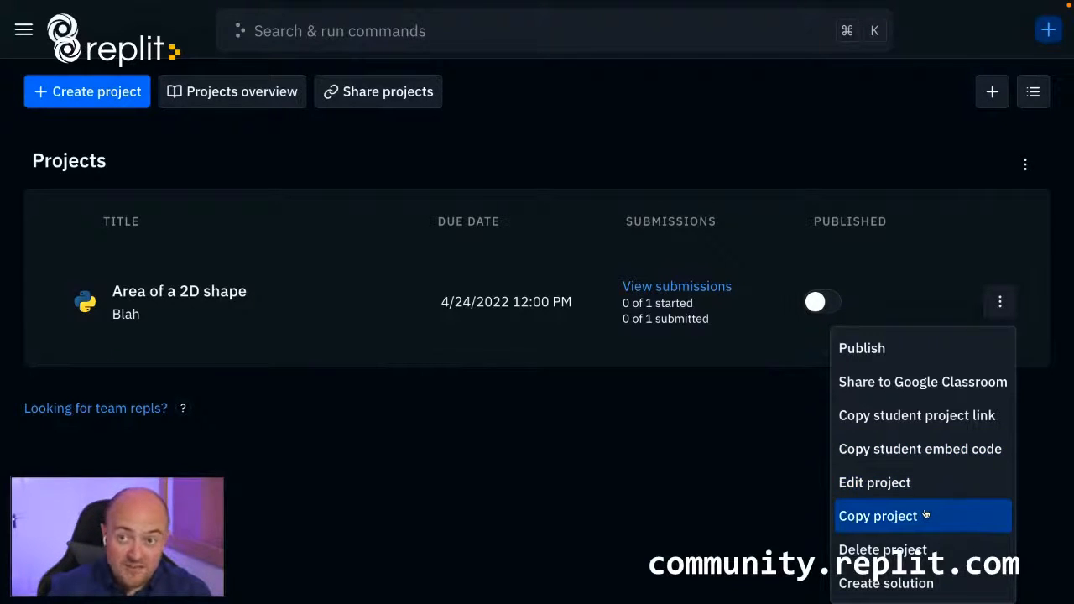
left_click(914, 586)
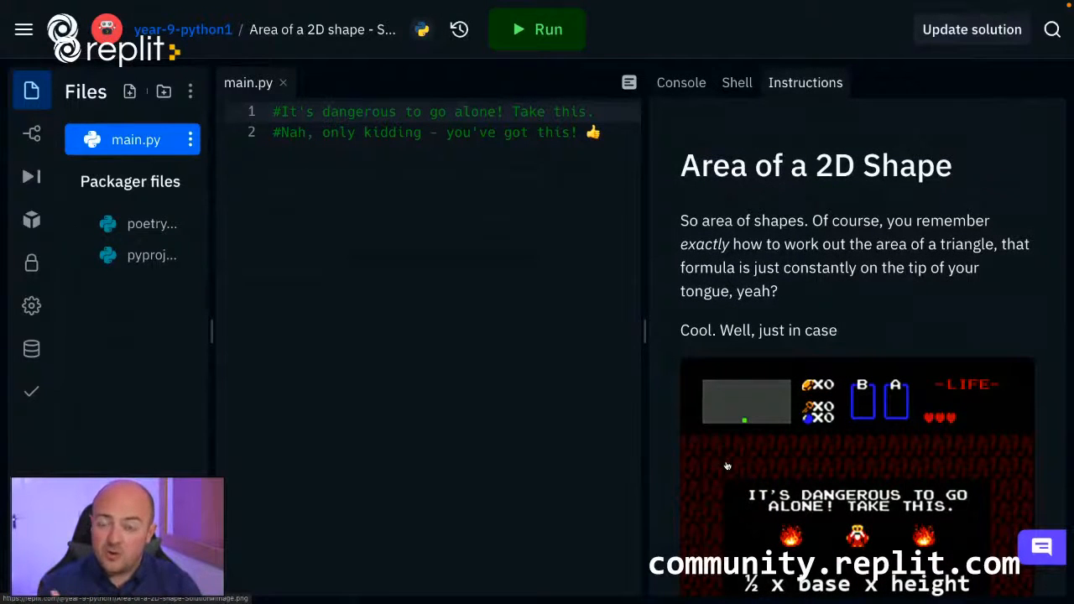
Paste solution code below main.py's comments that reads the shape type, float width and height, and prints the rectangle or triangle area or an error.
left_click(497, 304)
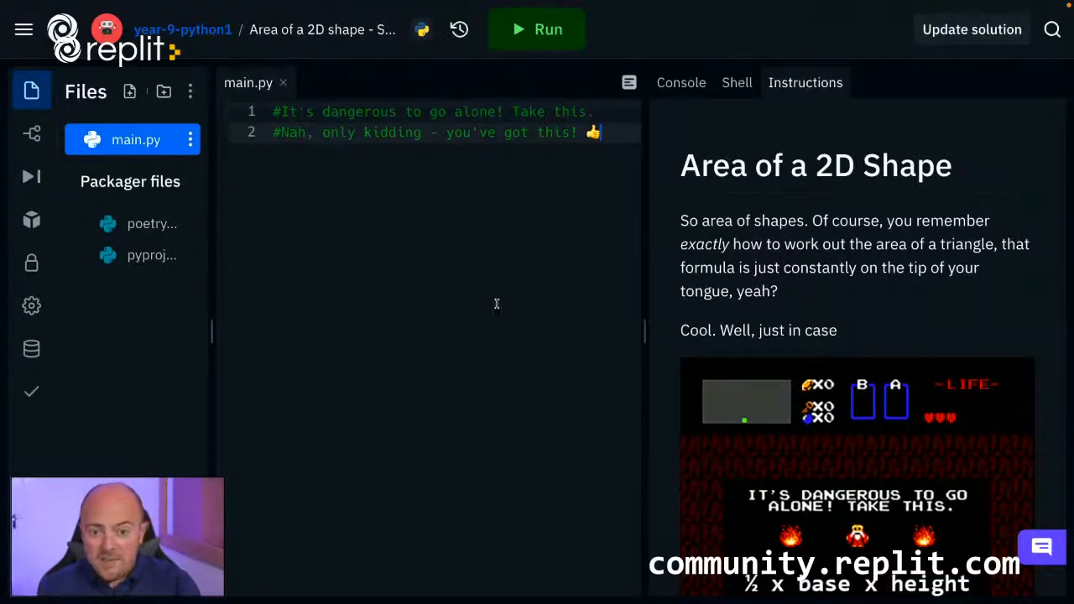
key("ctrl+a")
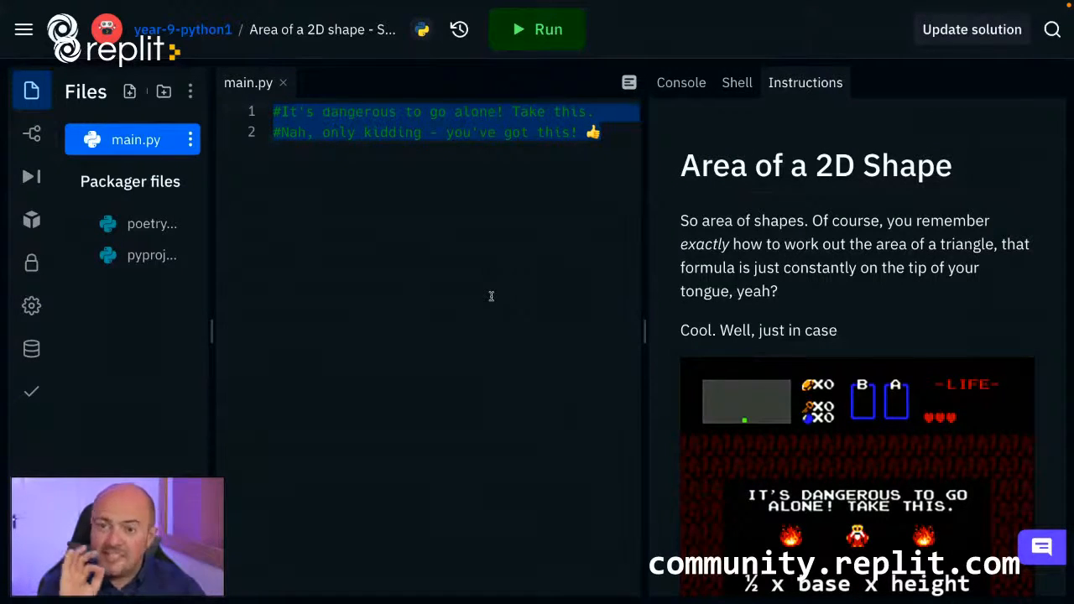
scroll(891, 444, "down", 15)
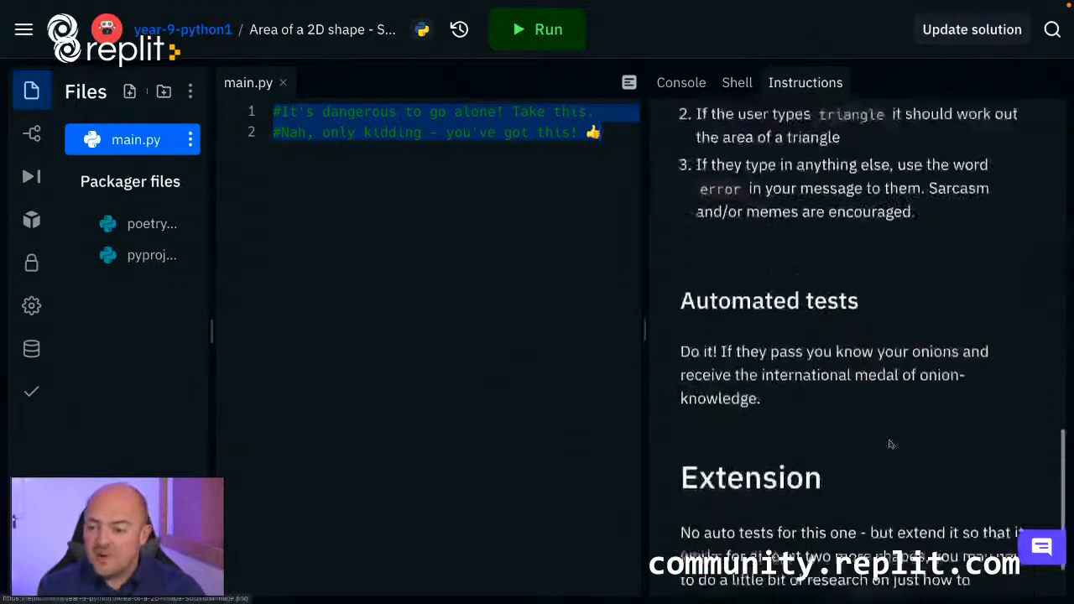
scroll(873, 441, "up", 3)
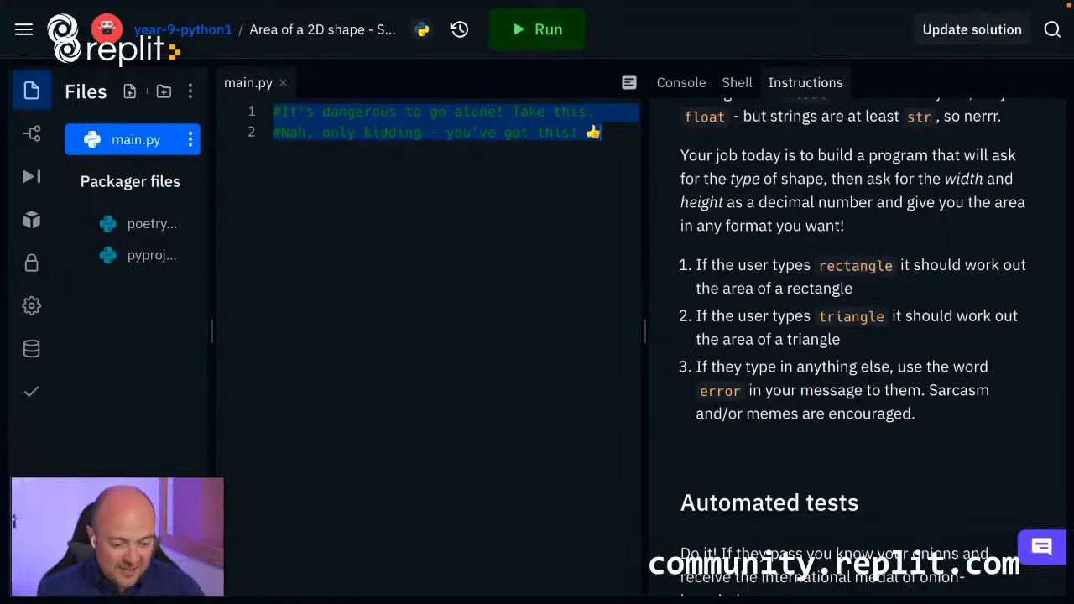
type("#It's dangerous to go alone! Take this. #Nah, only kidding - you've got this! 👍 type = input(\"Which type of shape? \") width = float(input(\"Width > \")) height = float(input(\"Height > \")) if(type.lower()==\"rectangle\"):   area = width*height   print(\"This is\", area, \"m²\") elif(type.lower()==\"triangle\"):   area = 0.5*width*height   print(\"This is\", area, \"m²\") else:   print(\"There has been an error\")")
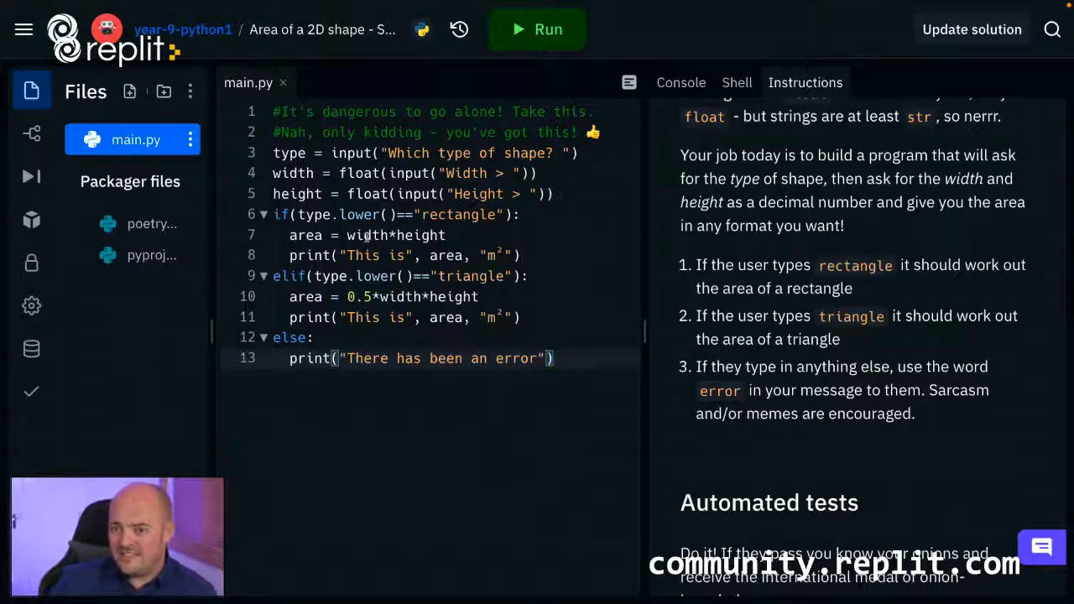
scroll(823, 240, "up", 3)
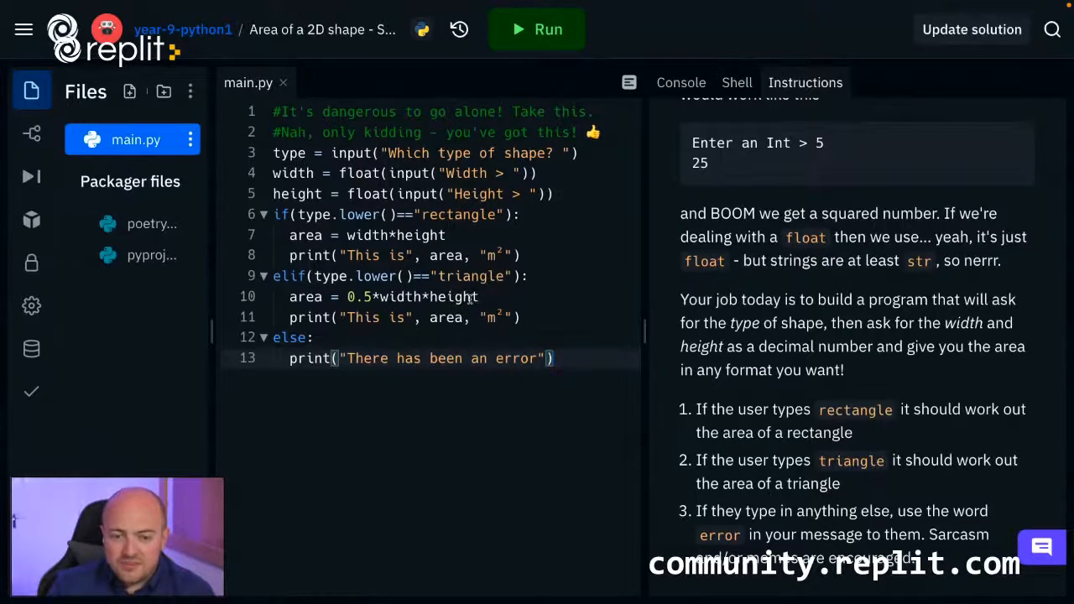
Make the solution available to students after passing tests and after the due date, and save the setting.
left_click(967, 34)
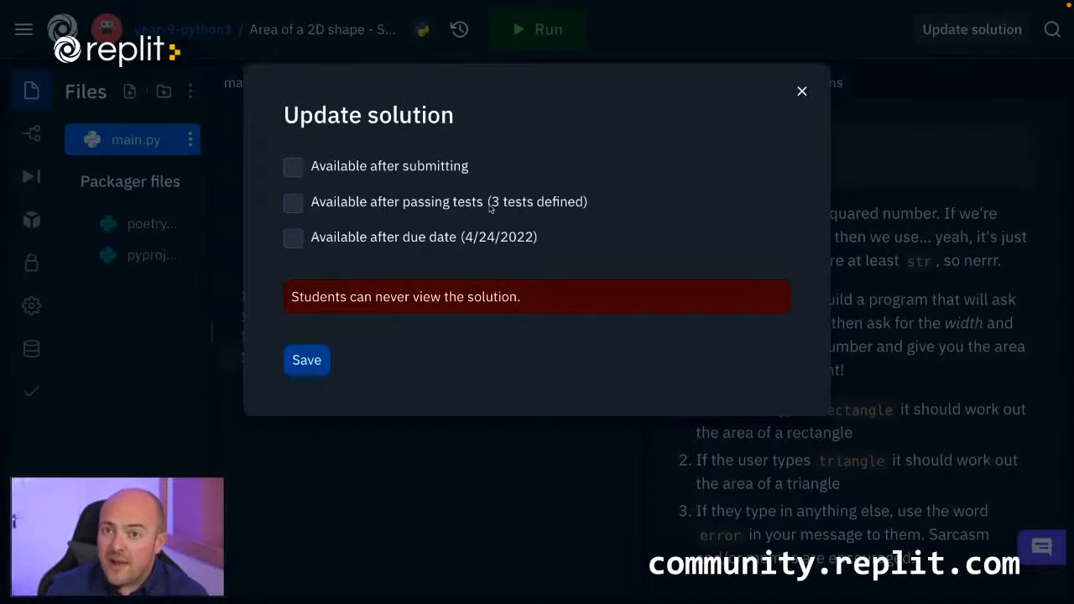
left_click(294, 204)
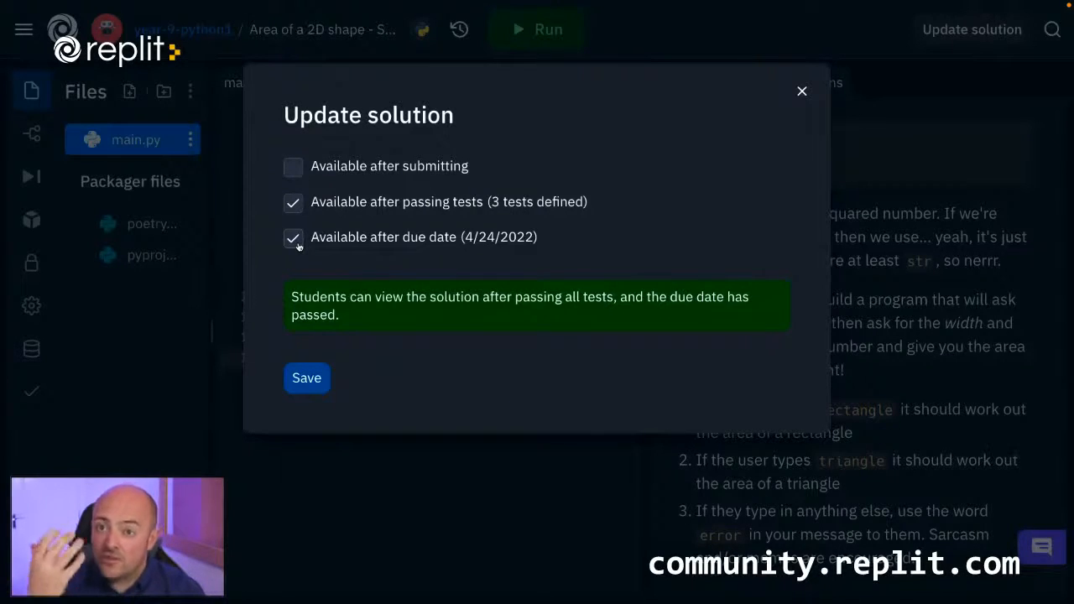
left_click(311, 378)
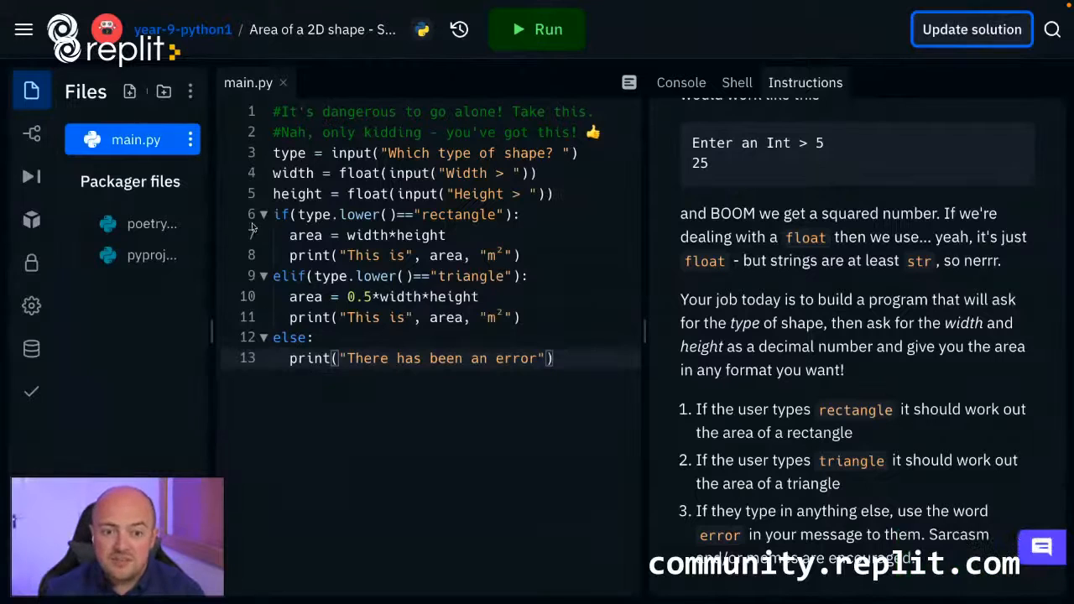
Return to the Year 9 Python team page and publish the "Area of a 2D shape" project.
left_click(198, 41)
left_click(200, 37)
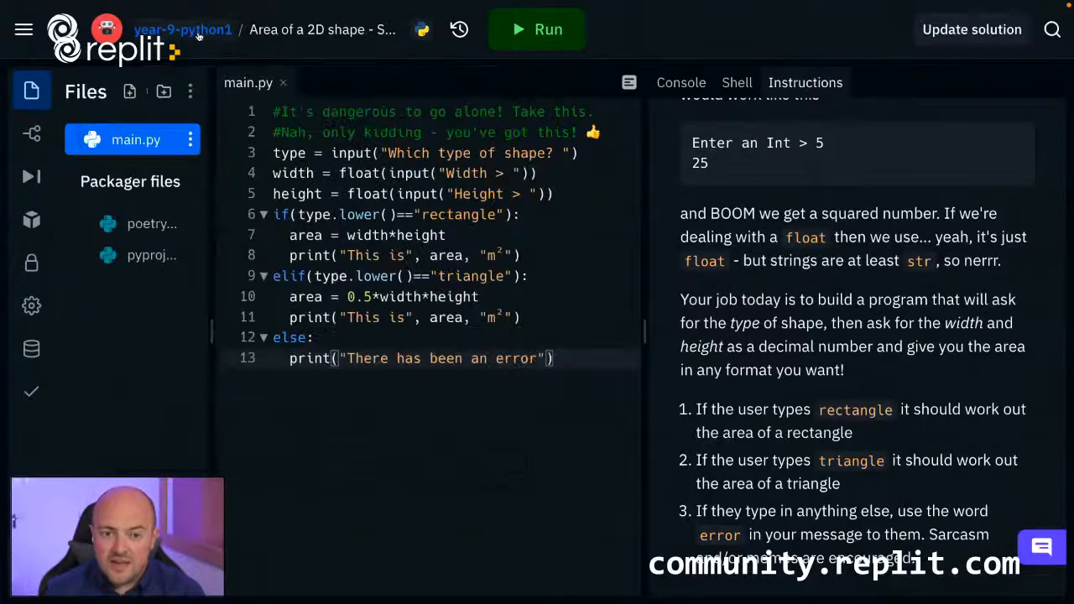
left_click(200, 34)
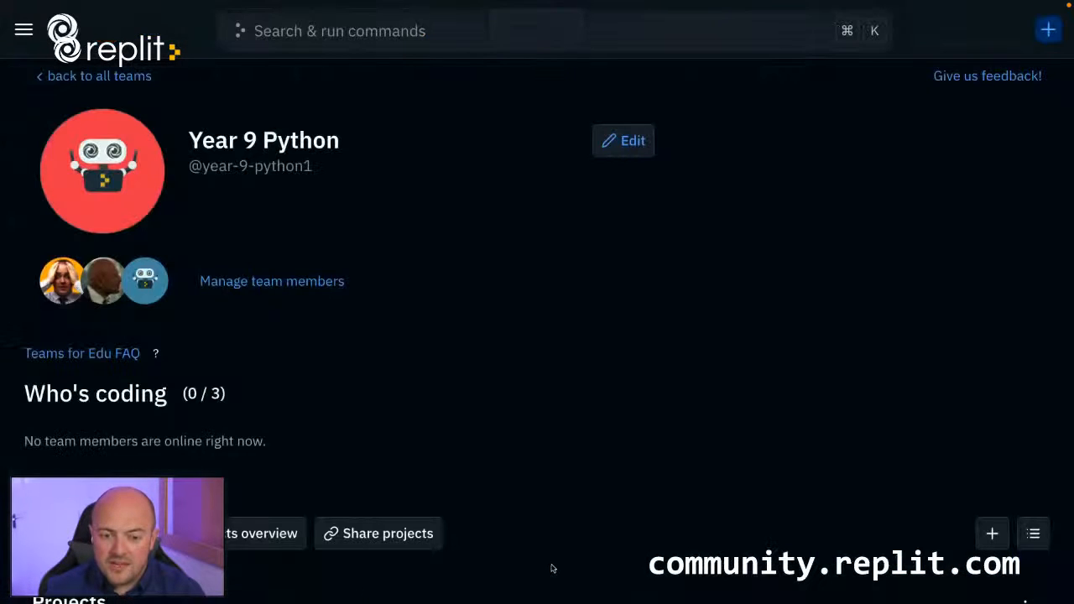
scroll(552, 492, "down", 3)
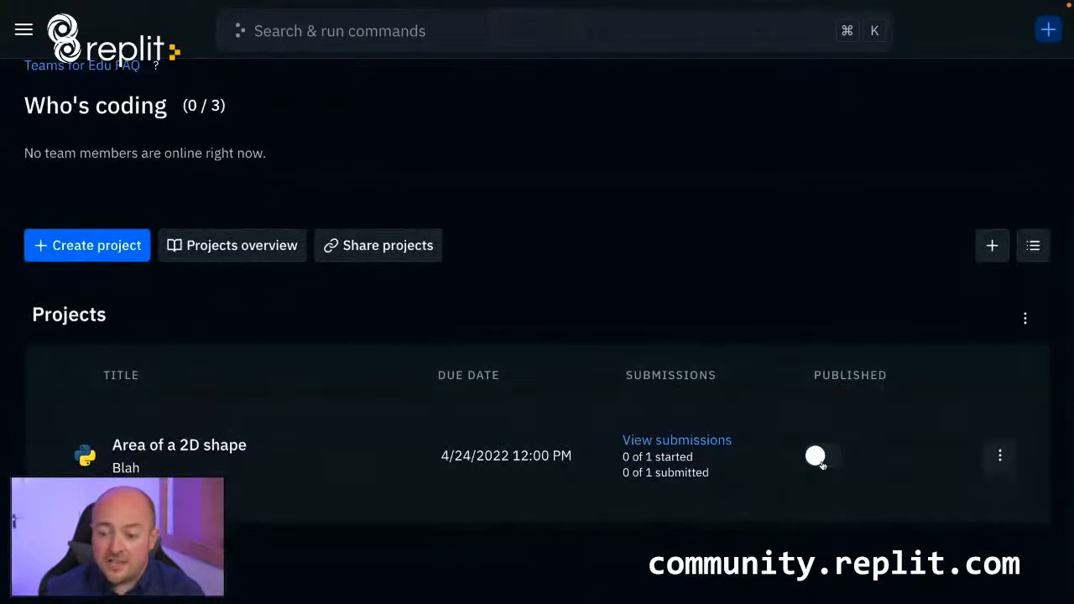
scroll(818, 461, "down", 1)
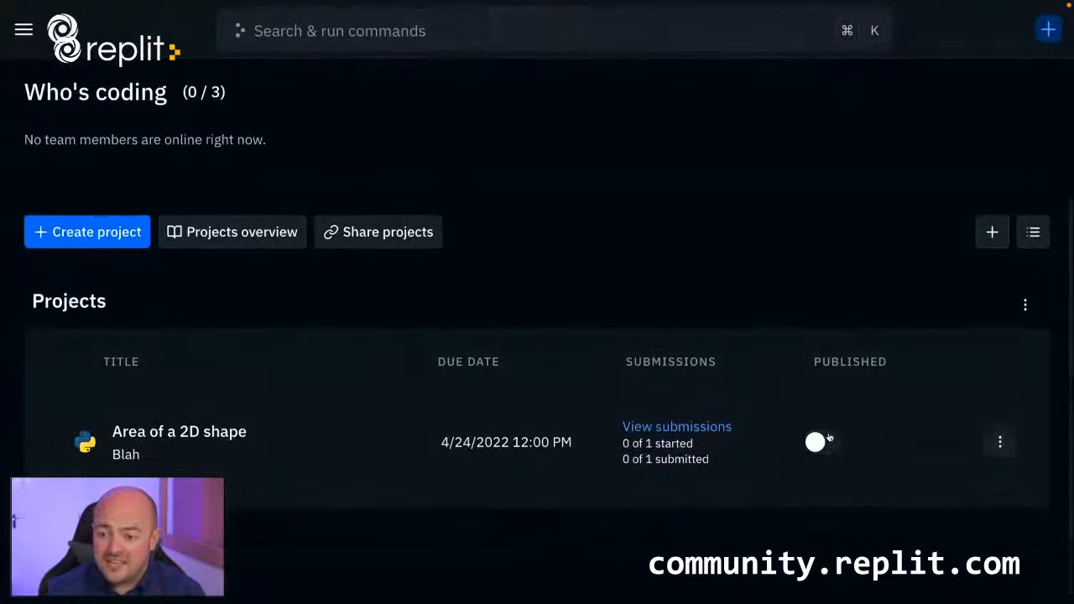
left_click(826, 444)
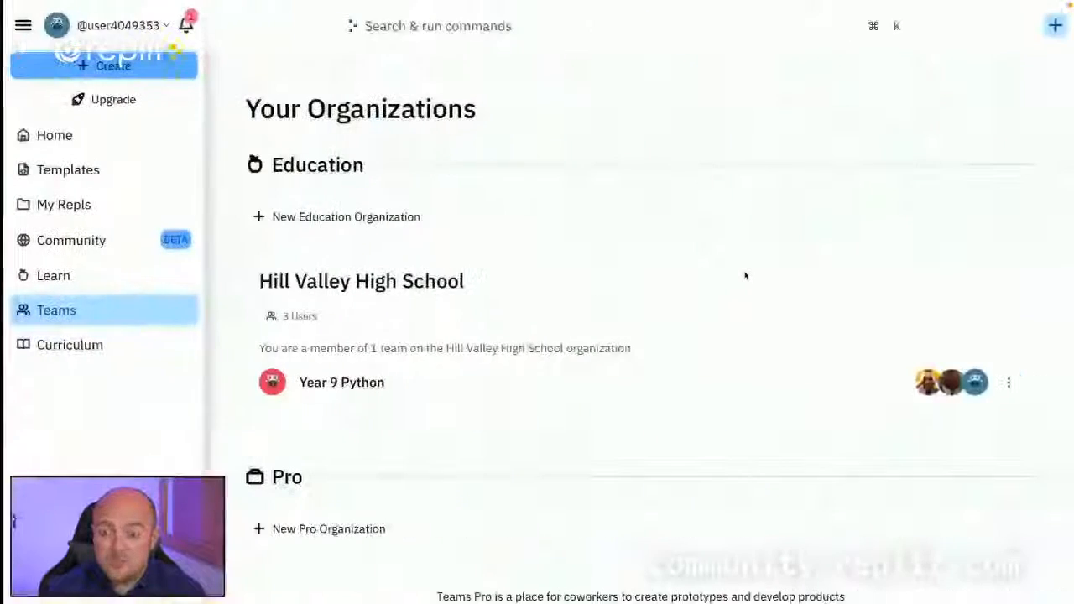
In the student account, open the Year 9 Python team and start the "Area of a 2D shape" project.
left_click(336, 382)
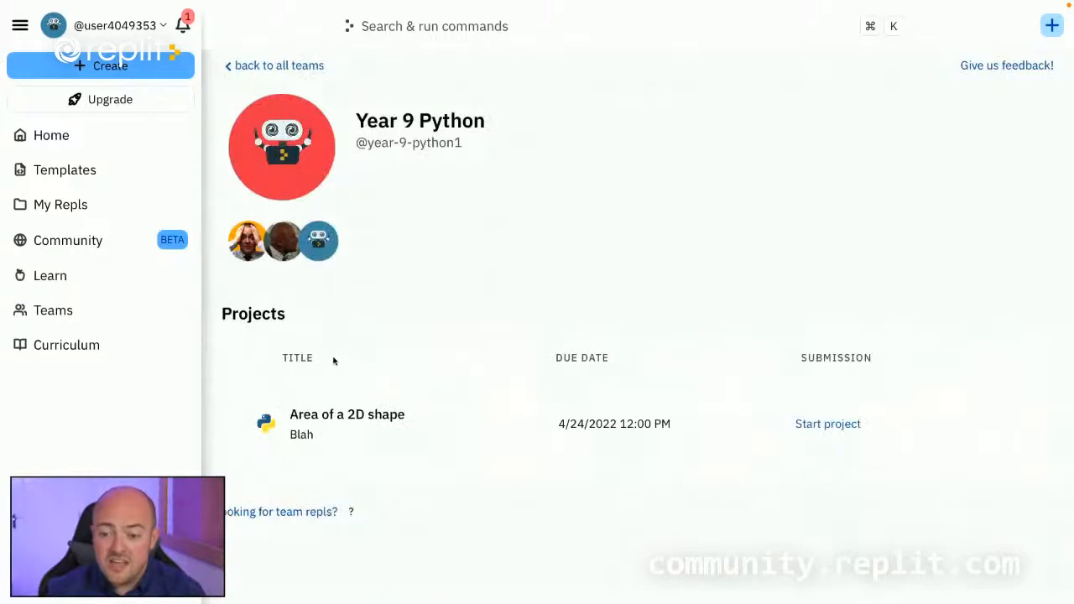
left_click(829, 427)
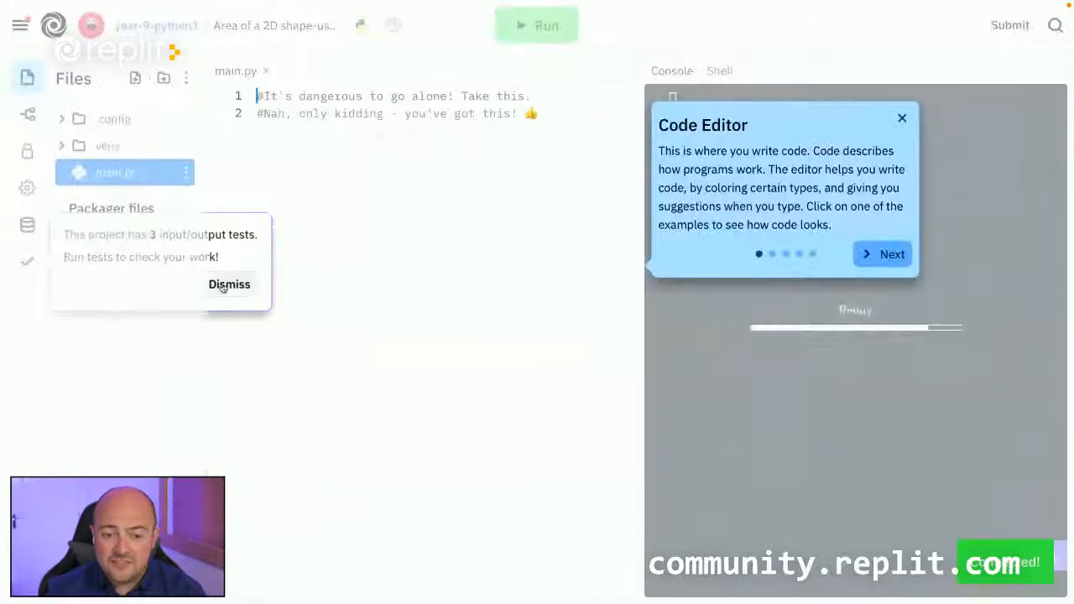
Dismiss the tests notice and the Code Editor tour, and read through the project's Area of a 2D Shape instructions.
left_click(228, 285)
left_click(902, 117)
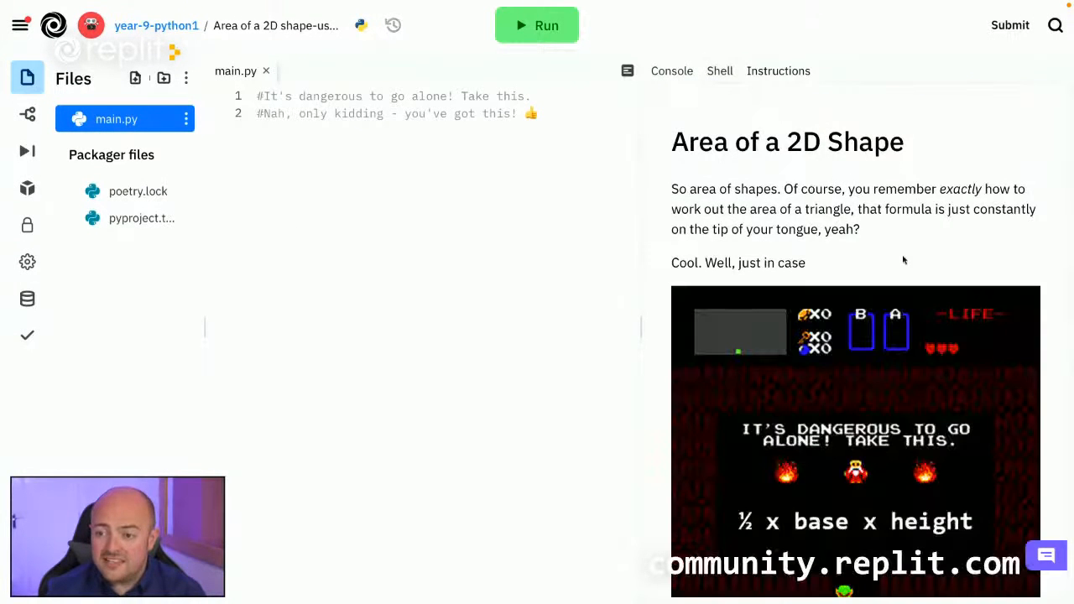
scroll(905, 261, "down", 5)
scroll(905, 261, "down", 3)
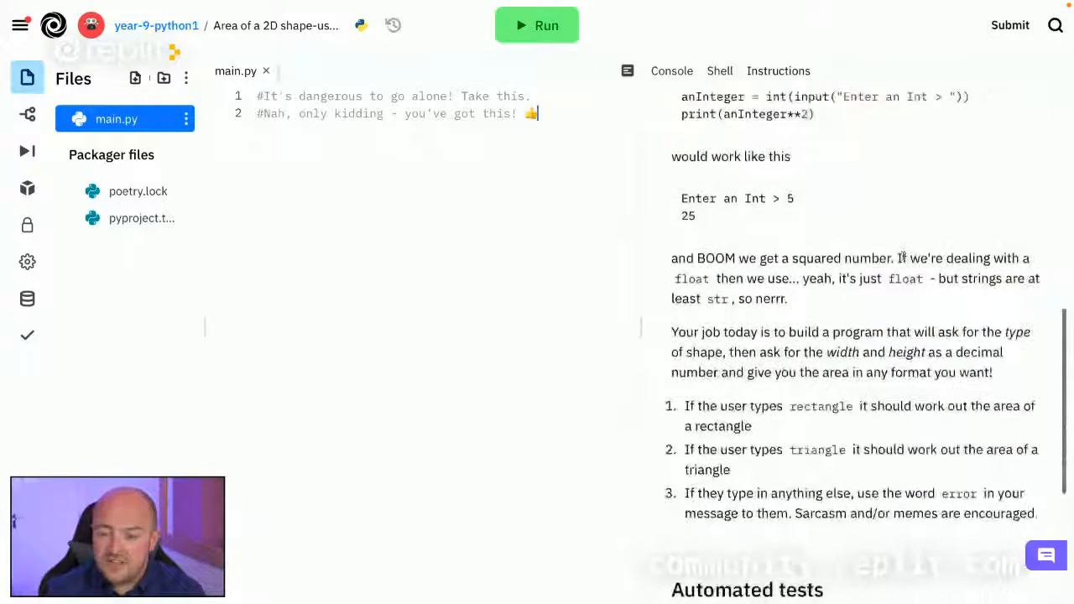
left_click(320, 222)
scroll(933, 372, "down", 3)
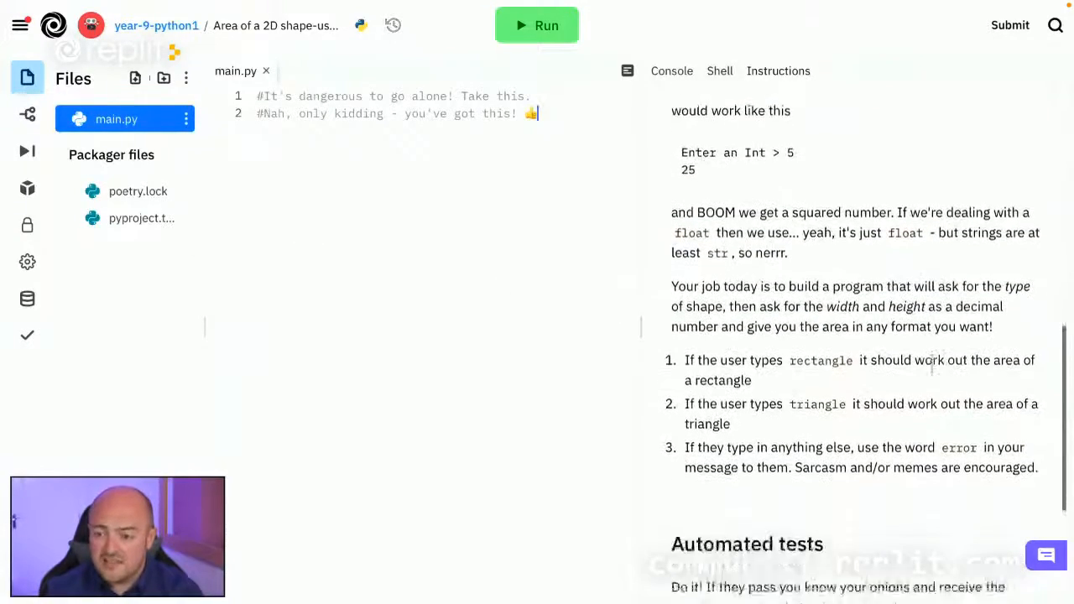
scroll(932, 373, "up", 15)
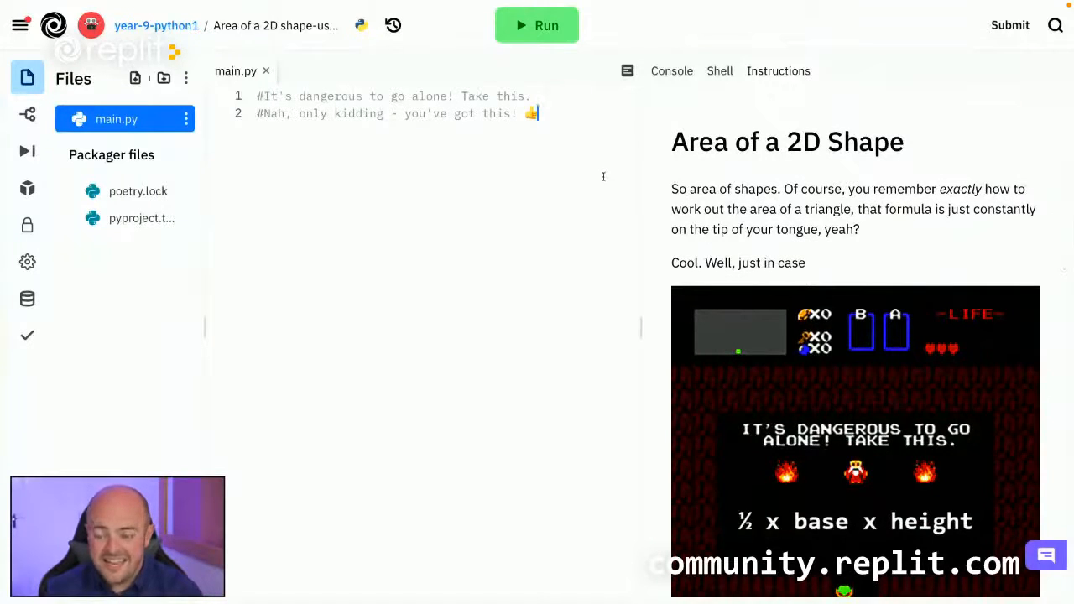
Replace main.py's content with the pasted area code that reads width and height without float conversion, and run the program.
key("ctrl+a")
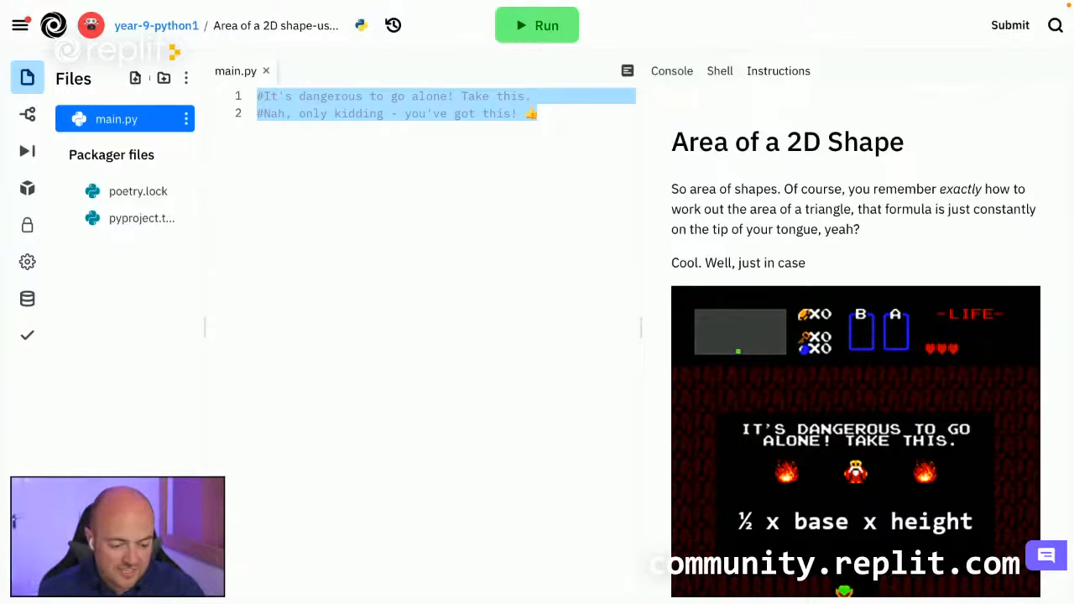
type("#It's dangerous to go alone! Take this. #Nah, only kidding - you've got this! 👍 type = input(\"Whatcha want? \") if(type==\"rectangle\"):   width = input(\"Width: \")   height = input(\"Height: \")   area = width * height   print(\"Your area is\", area, \" squared\") elif(type==\"triangle\"):   width = input(\"Width: \")   height = input(\"Height: \")   area = 0.5 * width * height   print(\"Your area is\", area, \" squared\") else:   print(\"Nooooo! There's an error here. 😅\")")
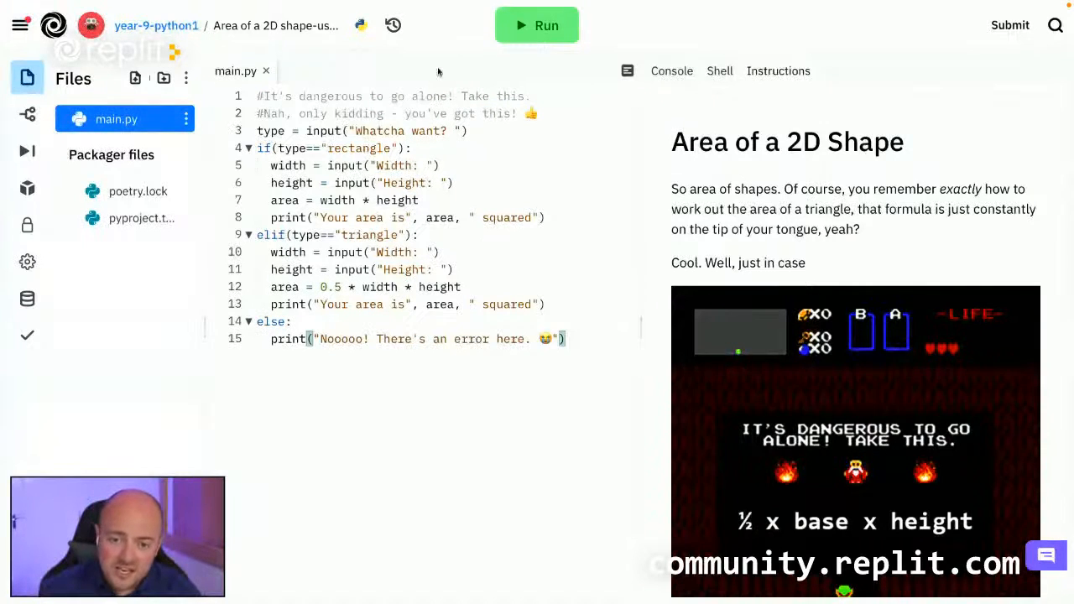
left_click(538, 25)
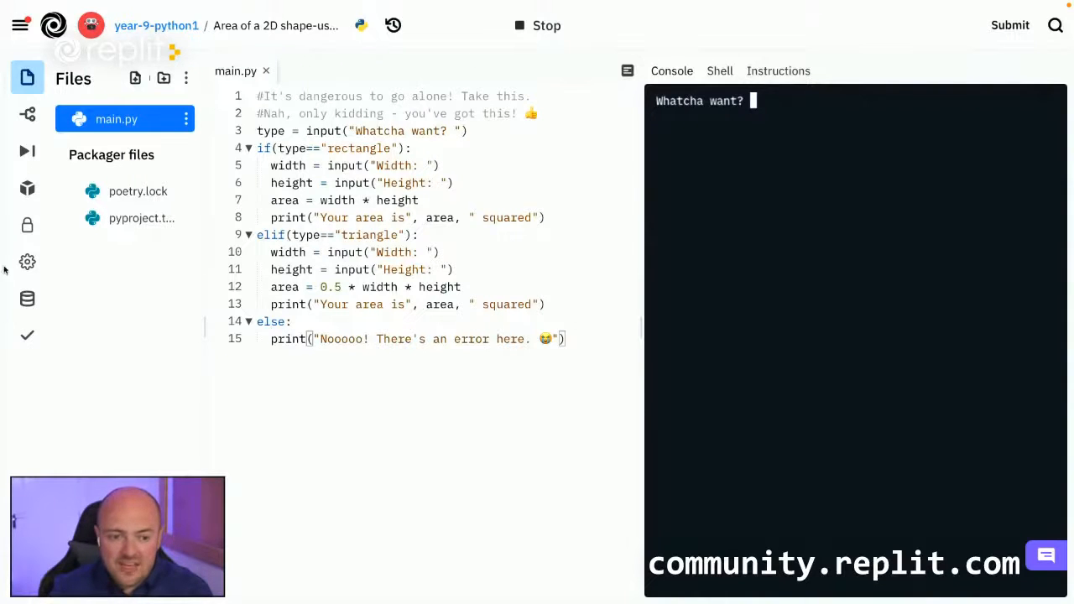
Run the project's input/output tests, inspect the detailed results of the rectangle test, and close them.
left_click(27, 335)
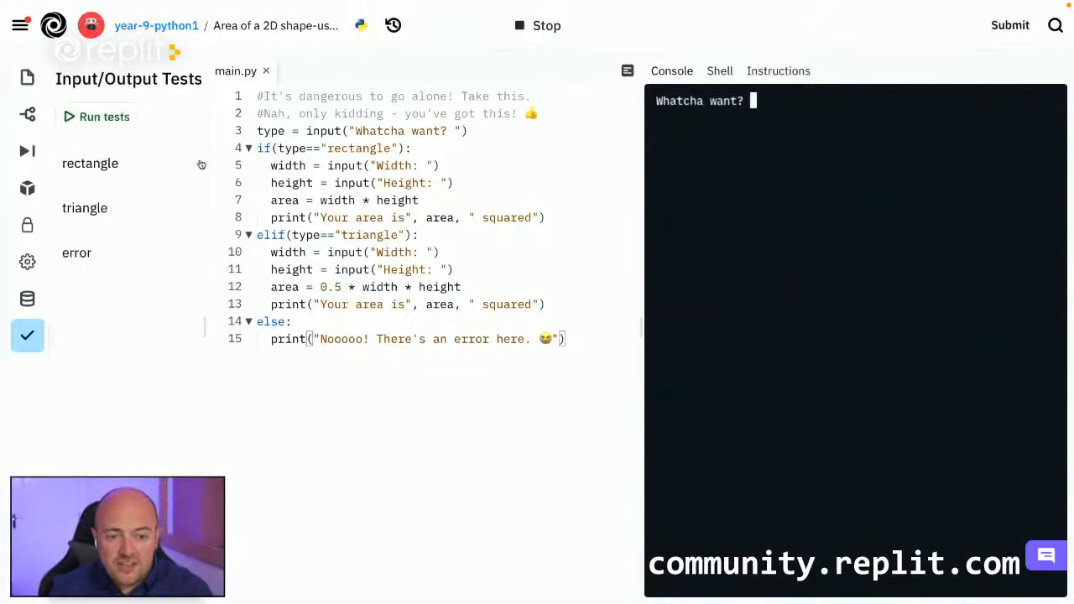
left_click(112, 117)
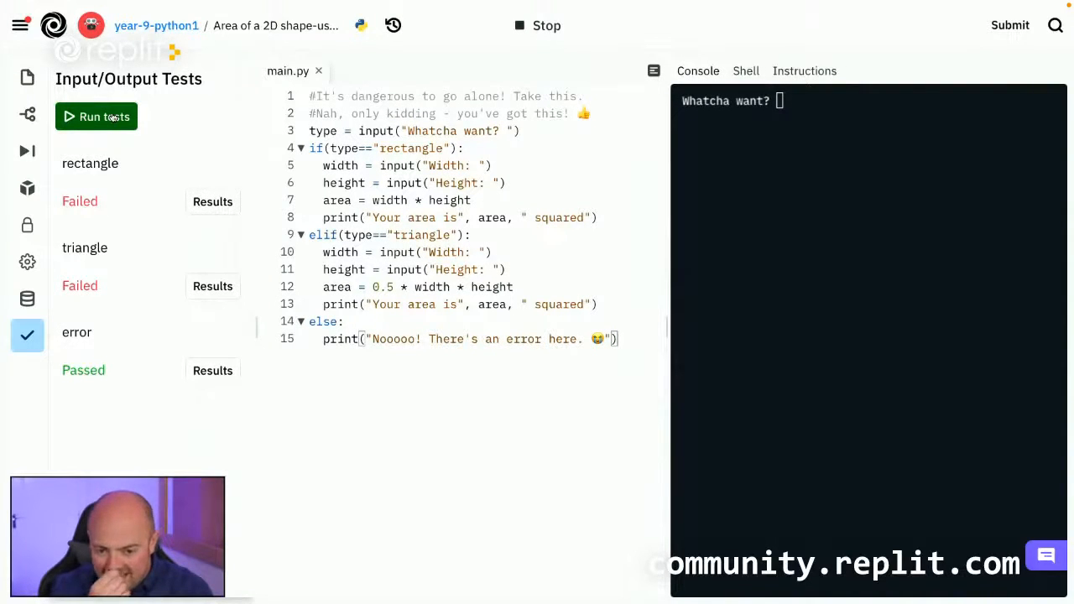
left_click(112, 117)
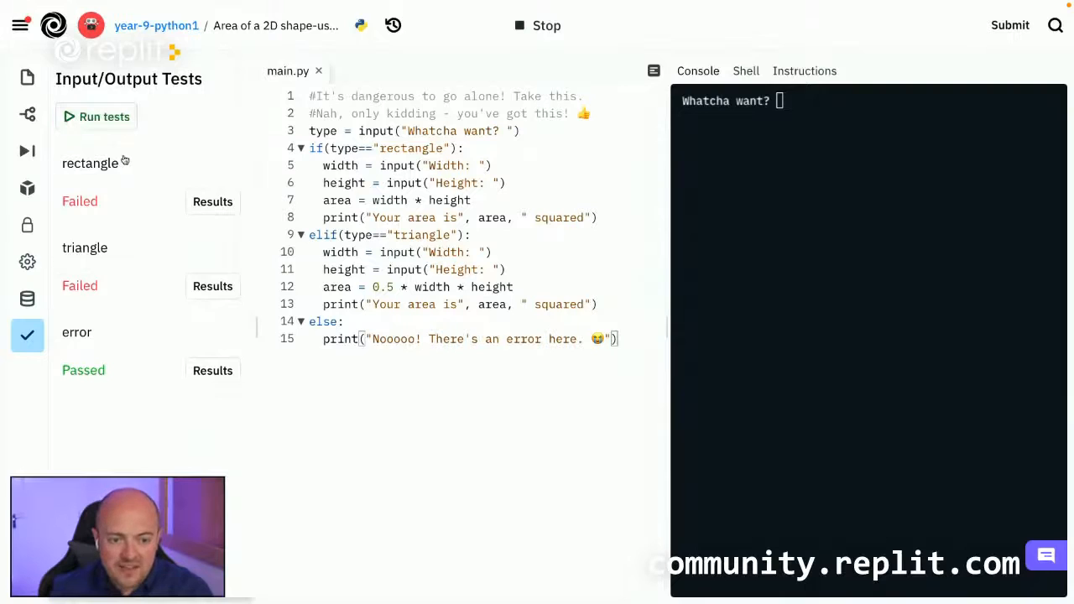
left_click(209, 203)
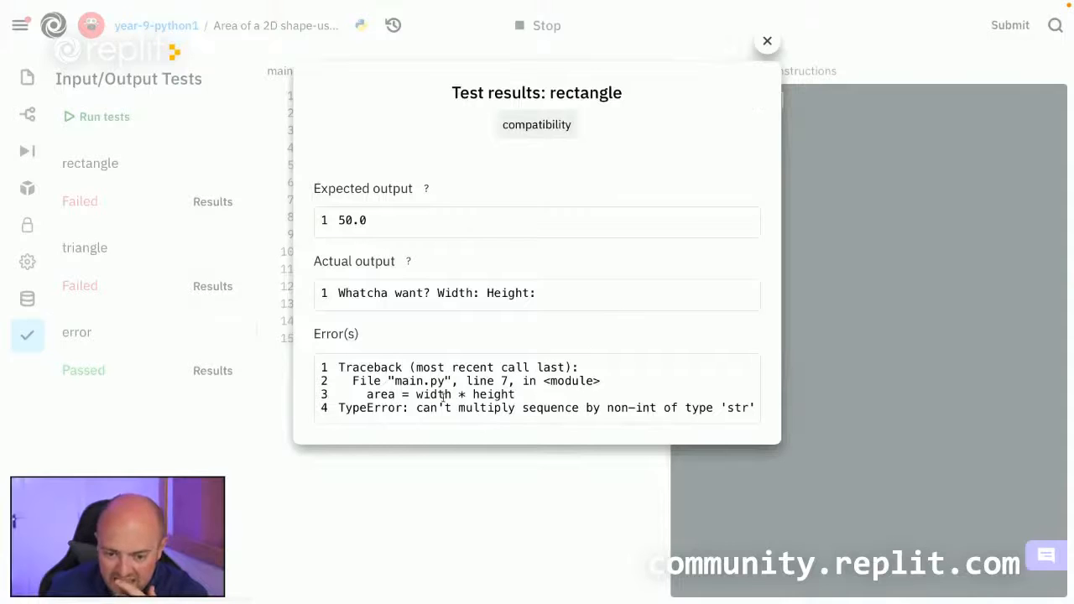
left_click(767, 41)
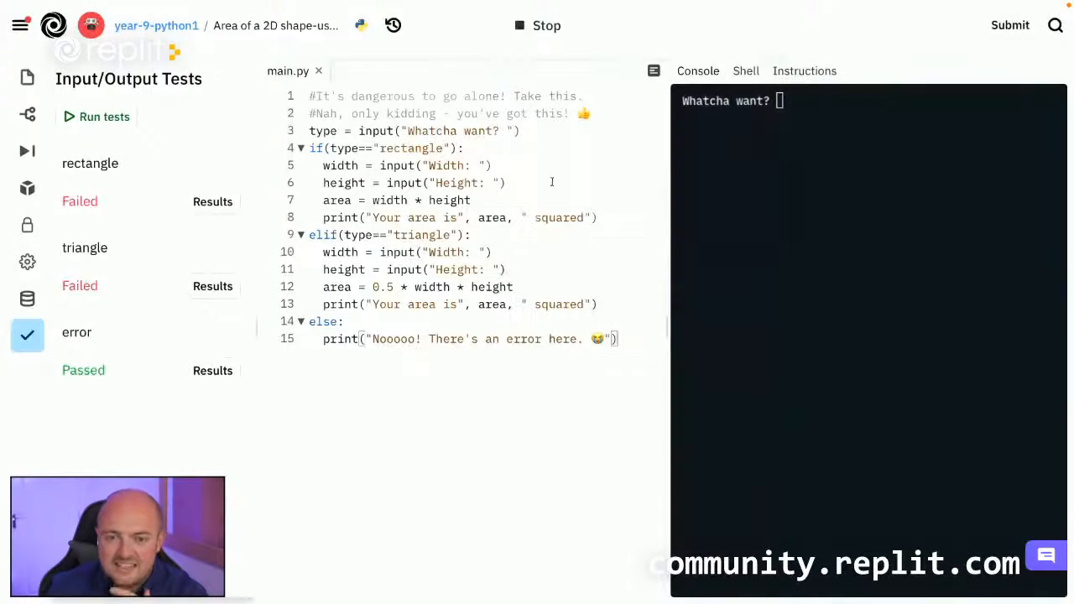
Start a comment thread on the rectangle branch's line "area = width * height" and post "Can't work this out :(".
left_click_drag(324, 201, 473, 201)
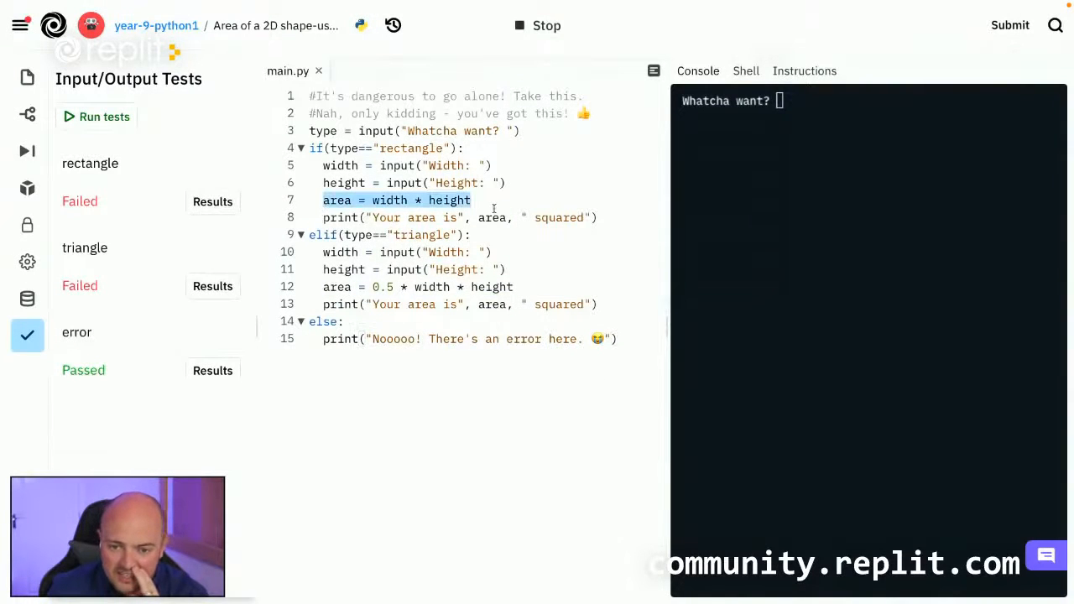
left_click(493, 204)
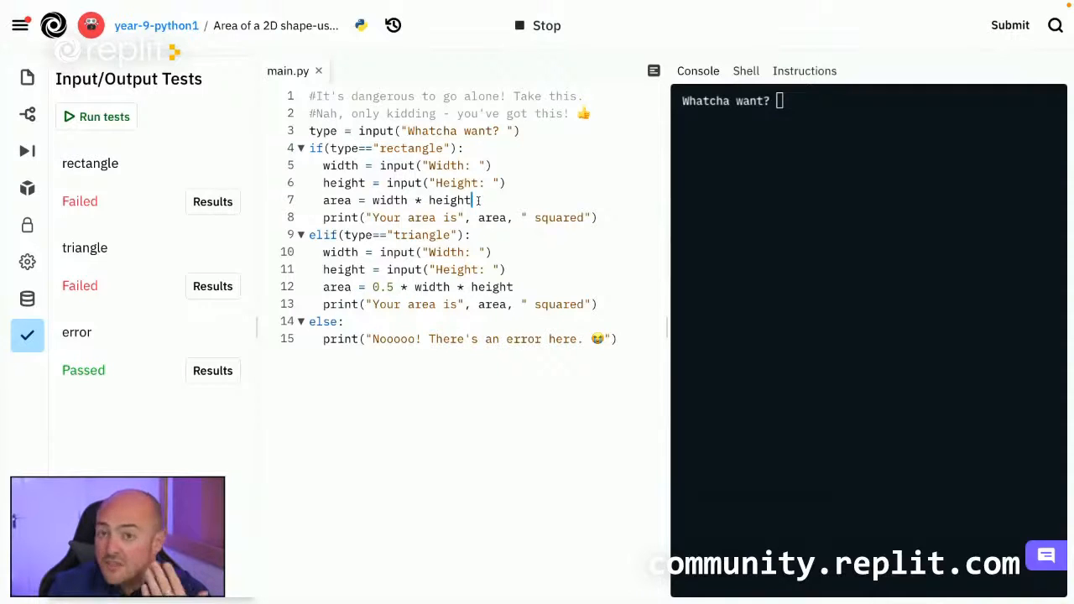
left_click_drag(481, 200, 322, 200)
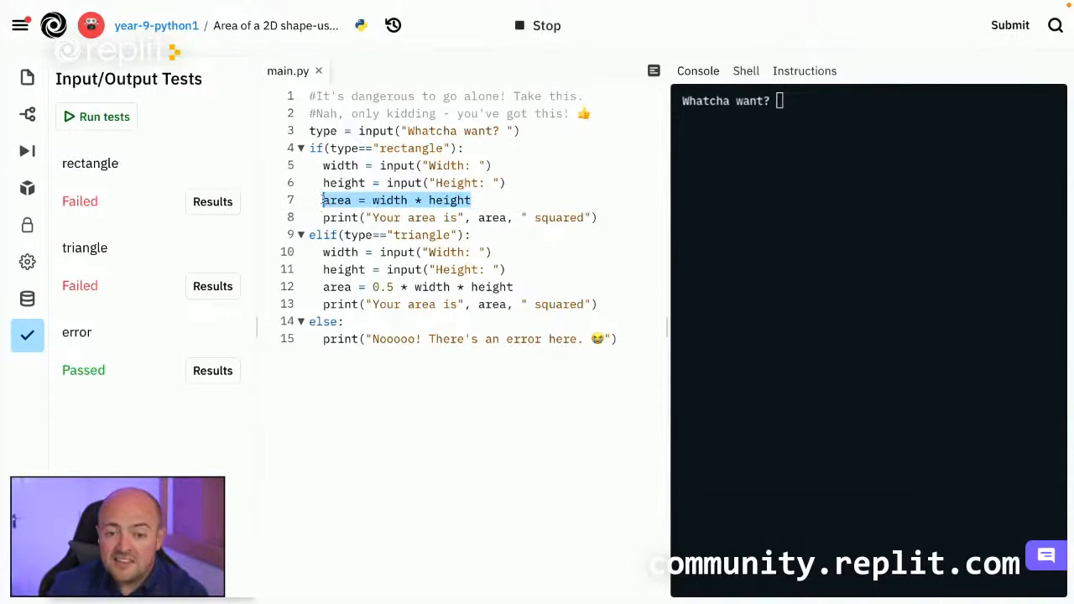
right_click(405, 200)
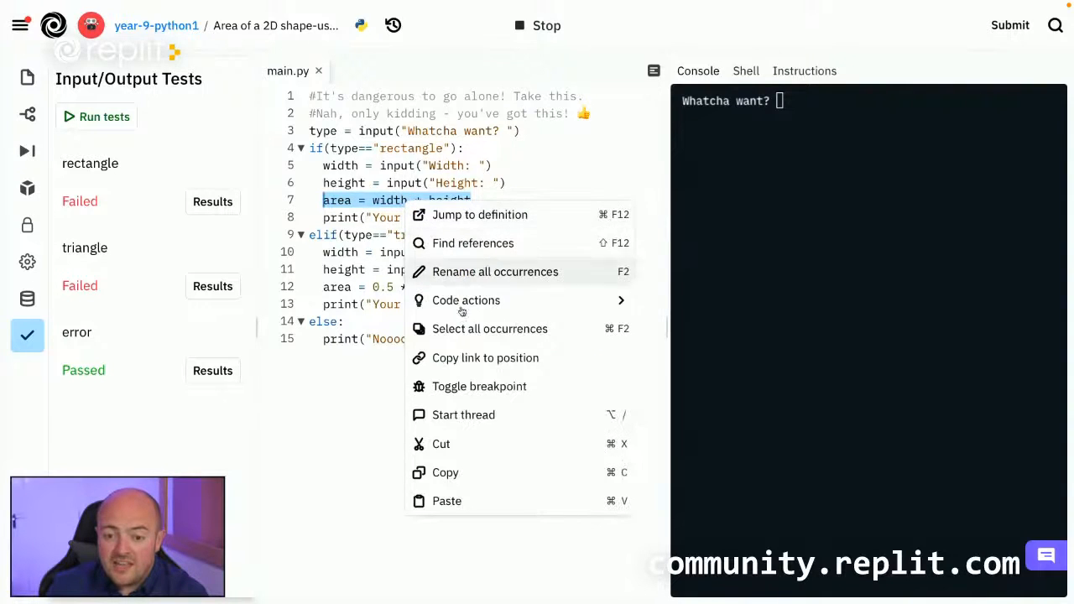
left_click(501, 414)
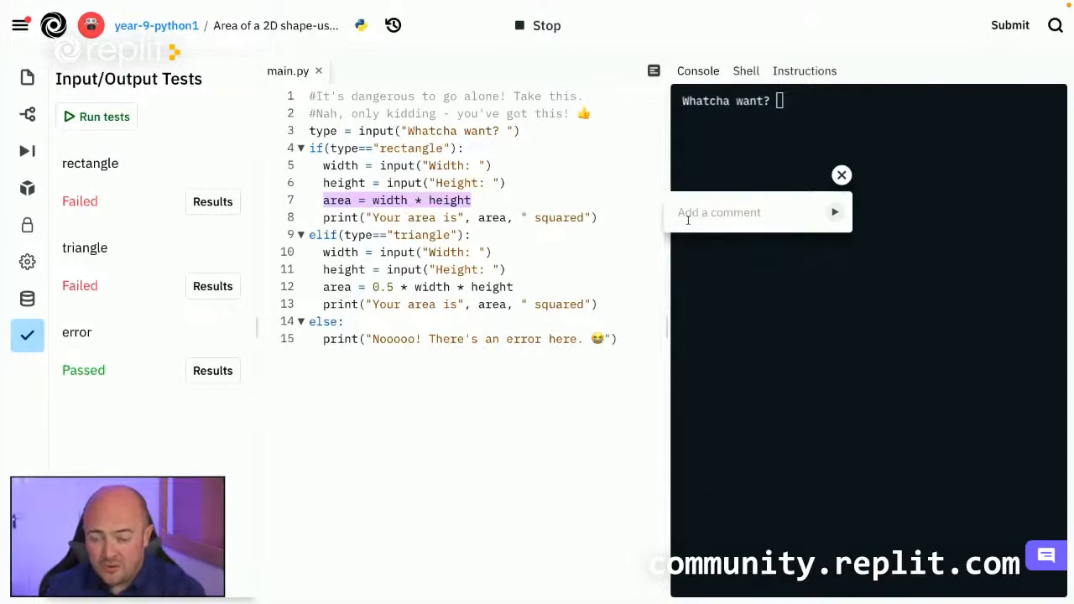
type("Can't wo")
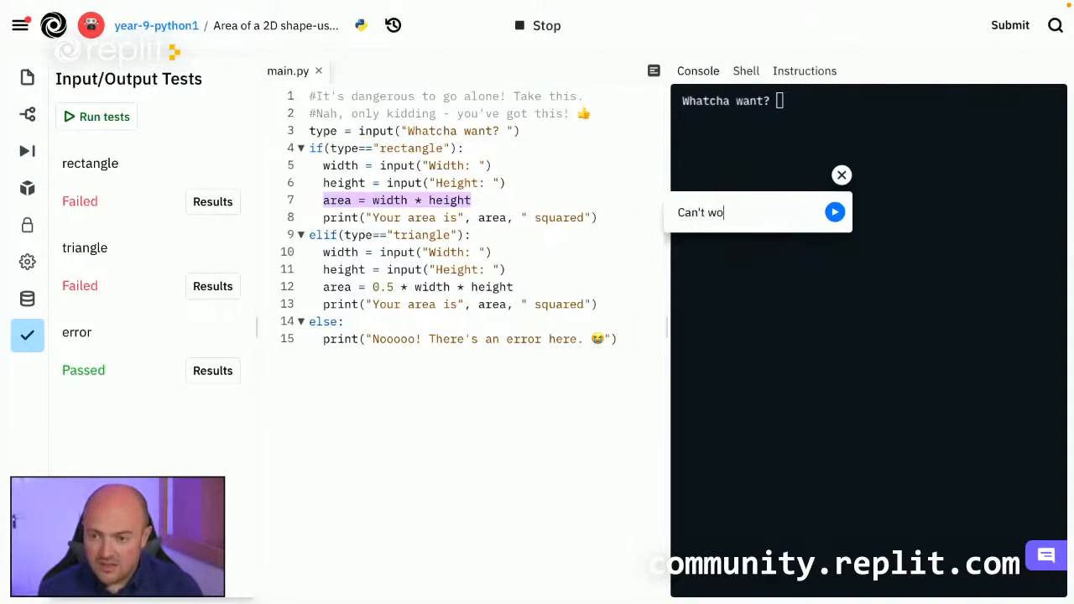
type("rk this out :(")
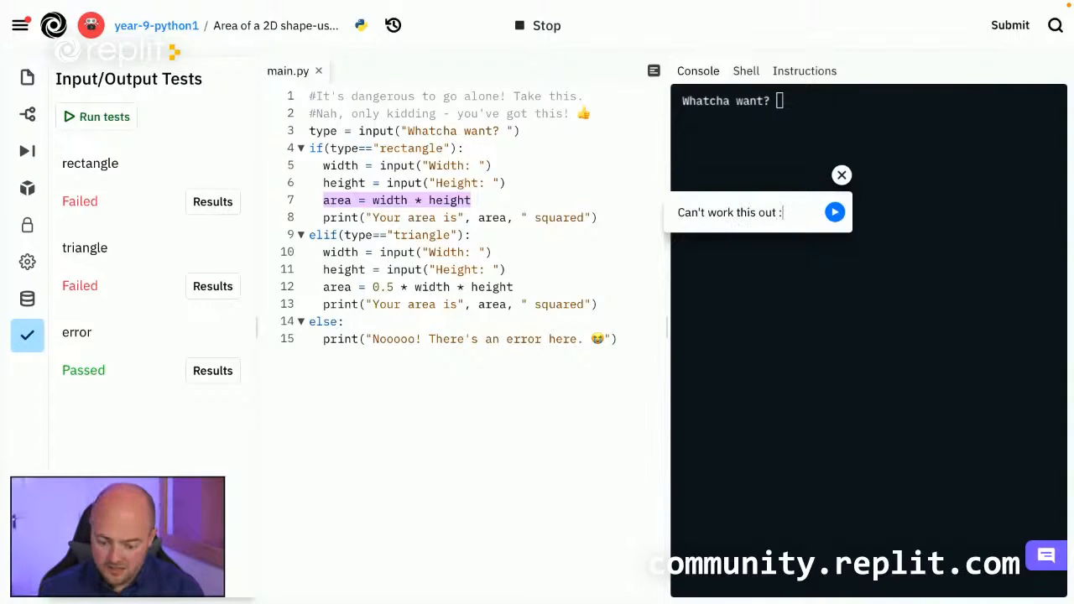
left_click(835, 213)
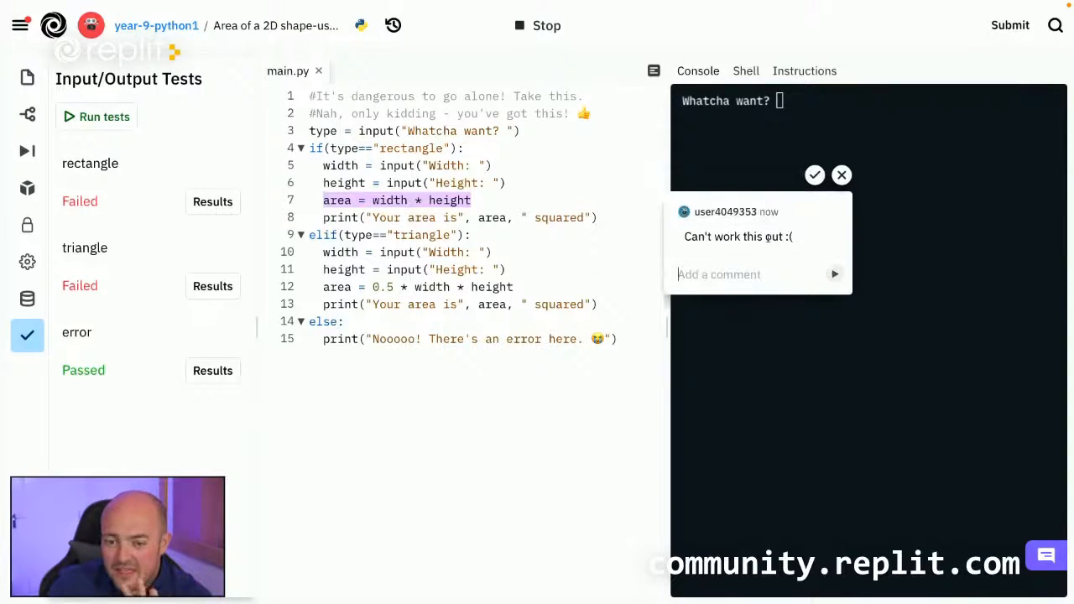
left_click(640, 223)
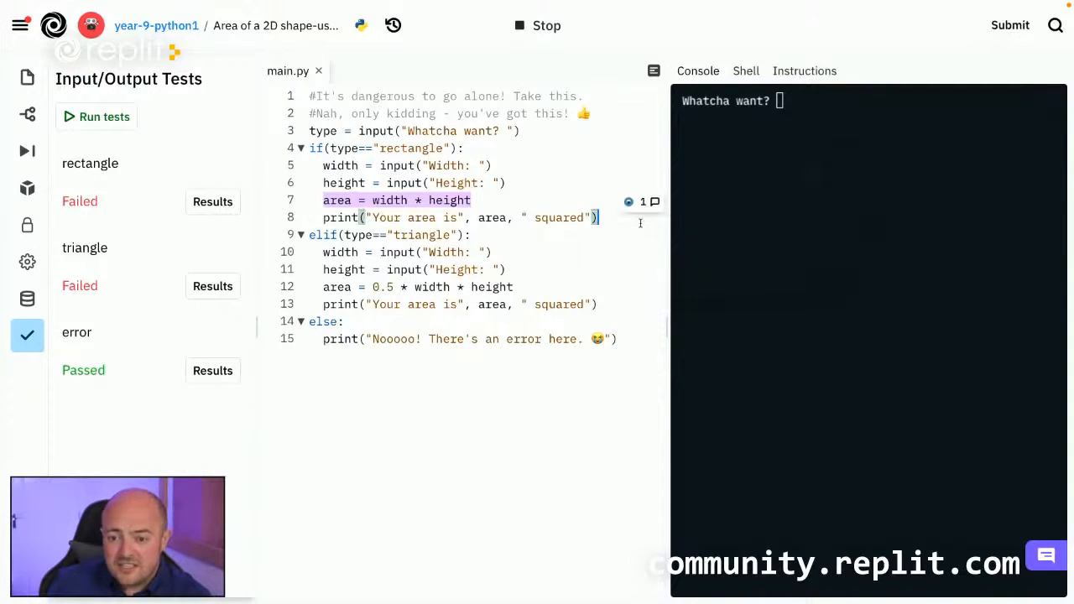
Check the posted comment in the project's list of active threads, and close the list.
left_click(468, 202)
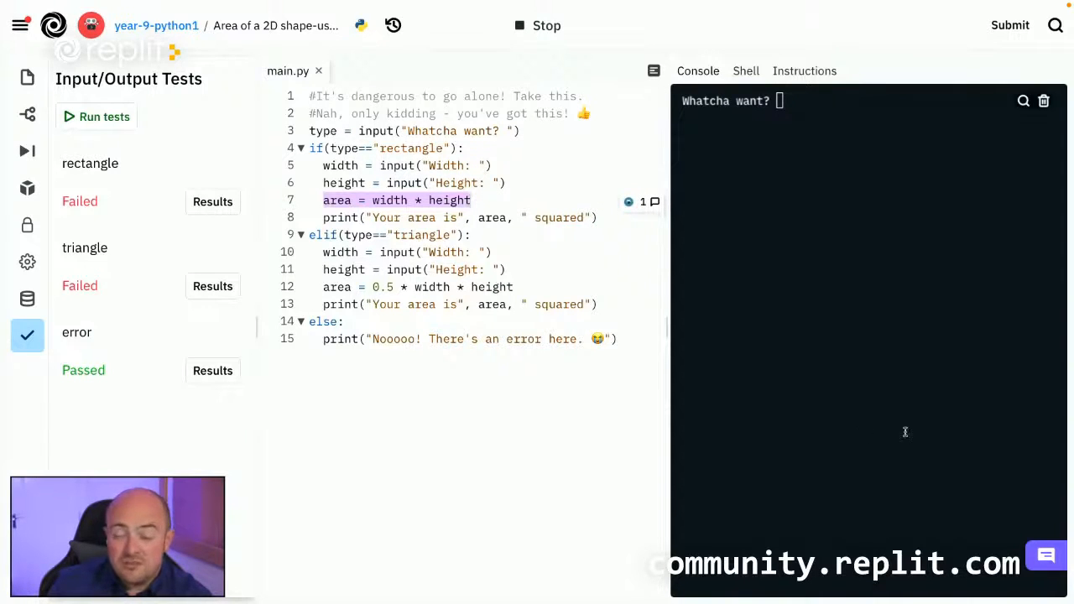
left_click(1036, 557)
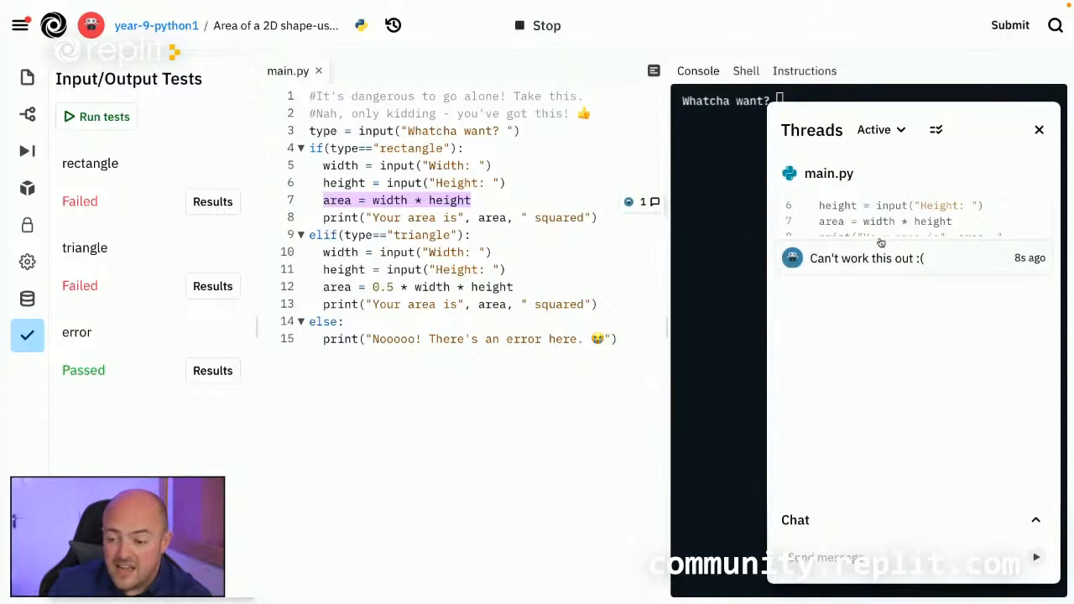
left_click(1039, 130)
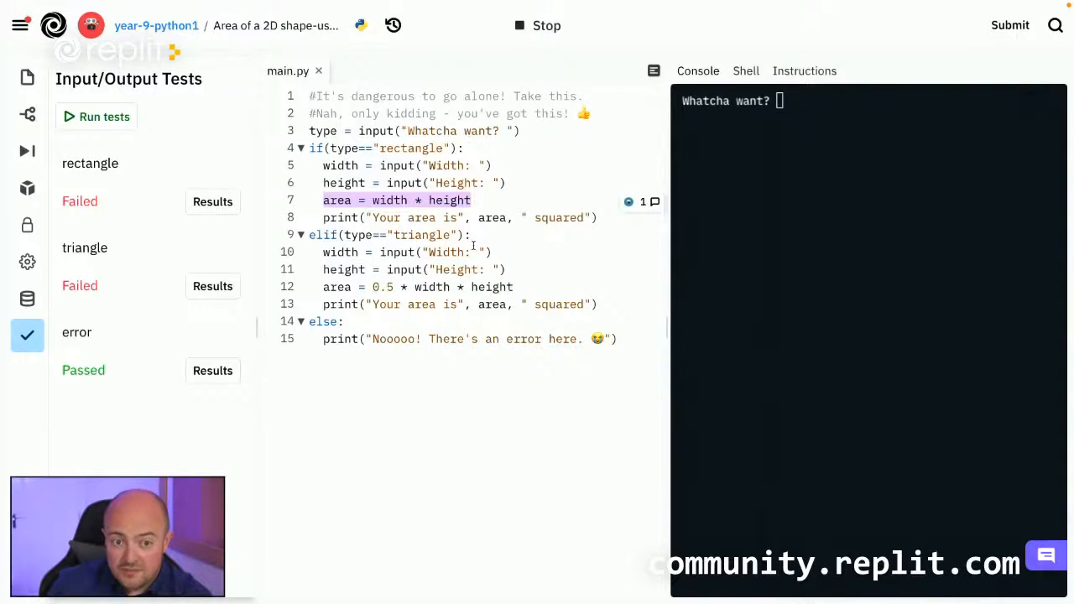
Leave the student's project and, in the teacher account, view the submissions for "Area of a 2D shape".
scroll(558, 204, "left", 10)
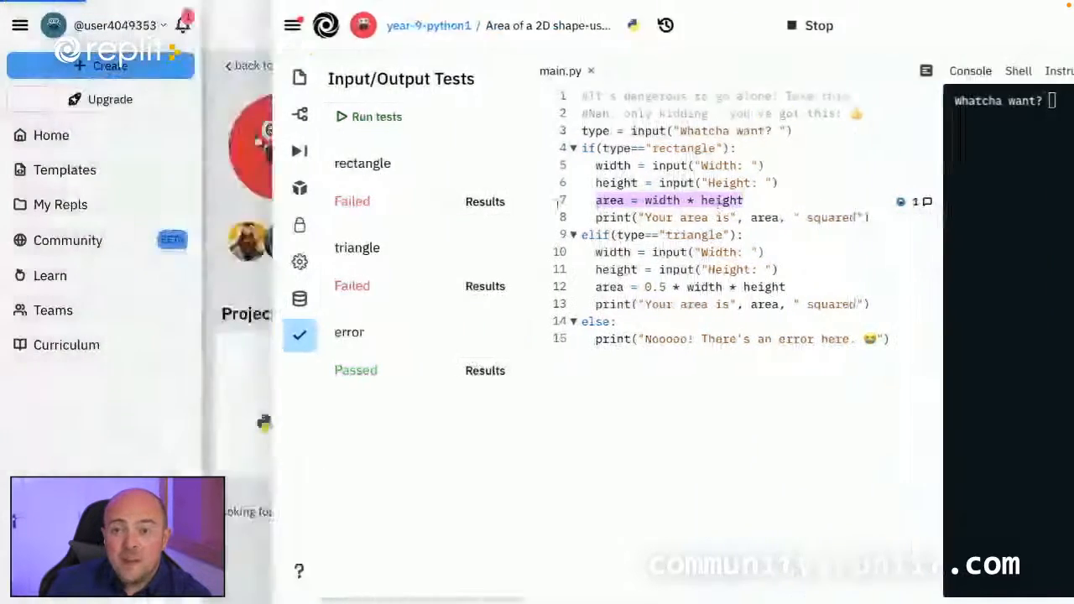
key("ctrl+Right")
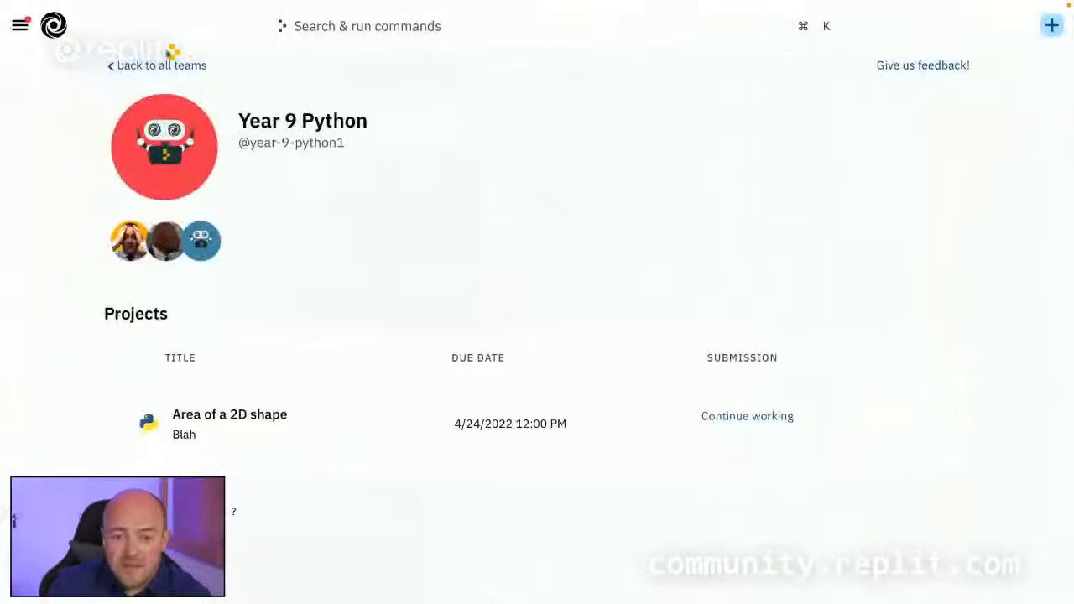
left_click(747, 417)
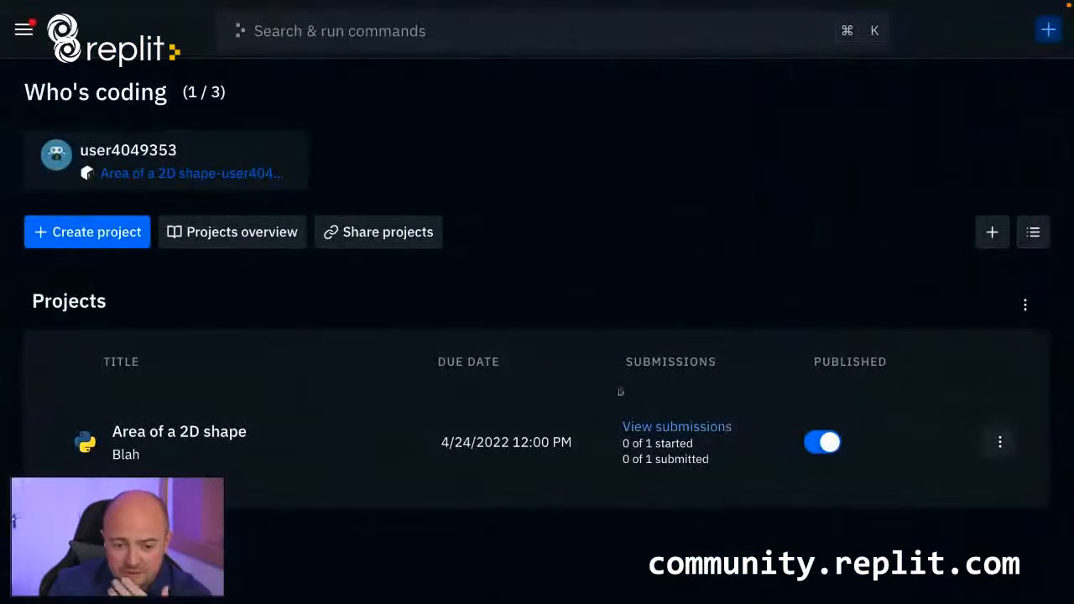
left_click(686, 428)
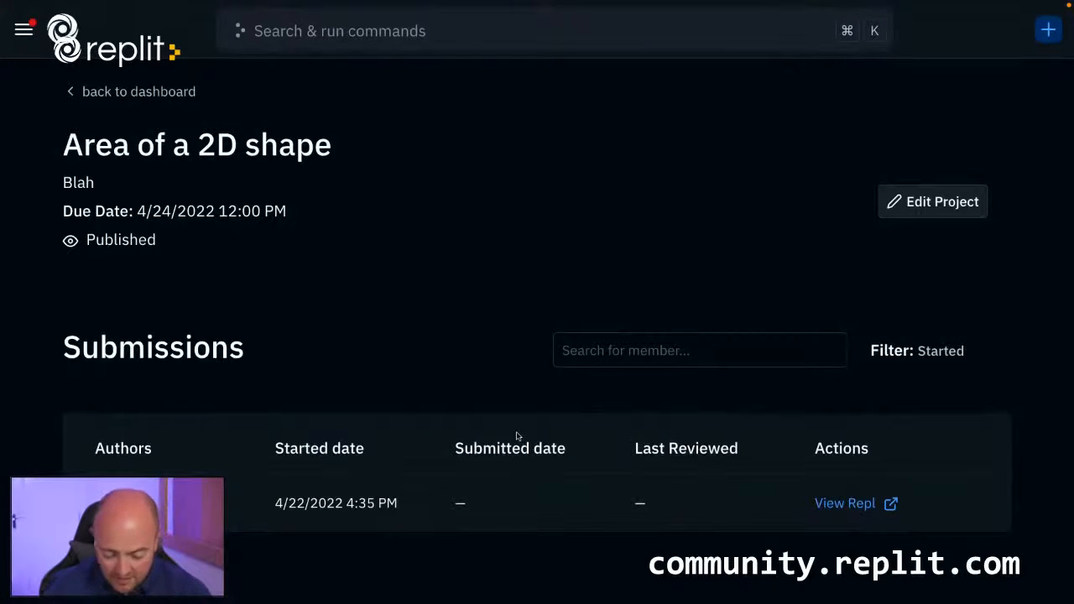
key("super+r")
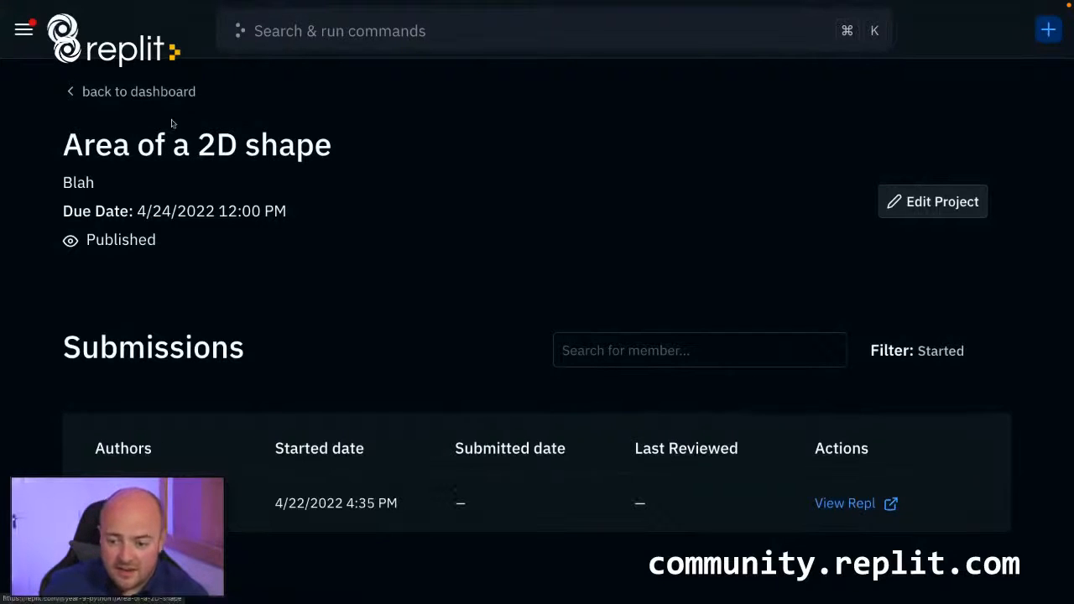
Open the student's project from the notification about their message, and dismiss the Annotations introduction.
left_click(23, 30)
left_click(214, 30)
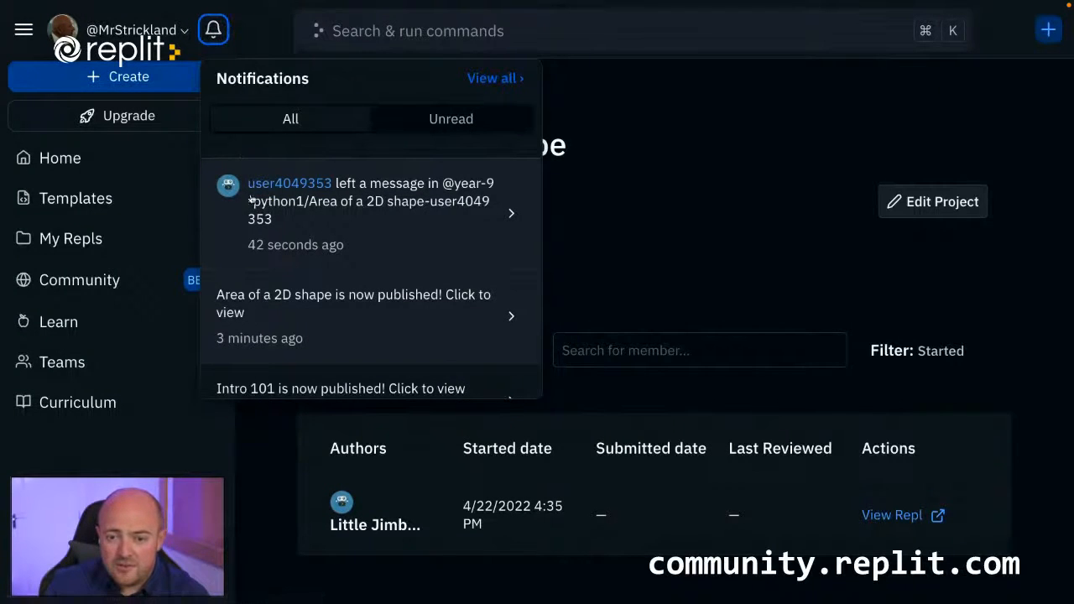
left_click(389, 199)
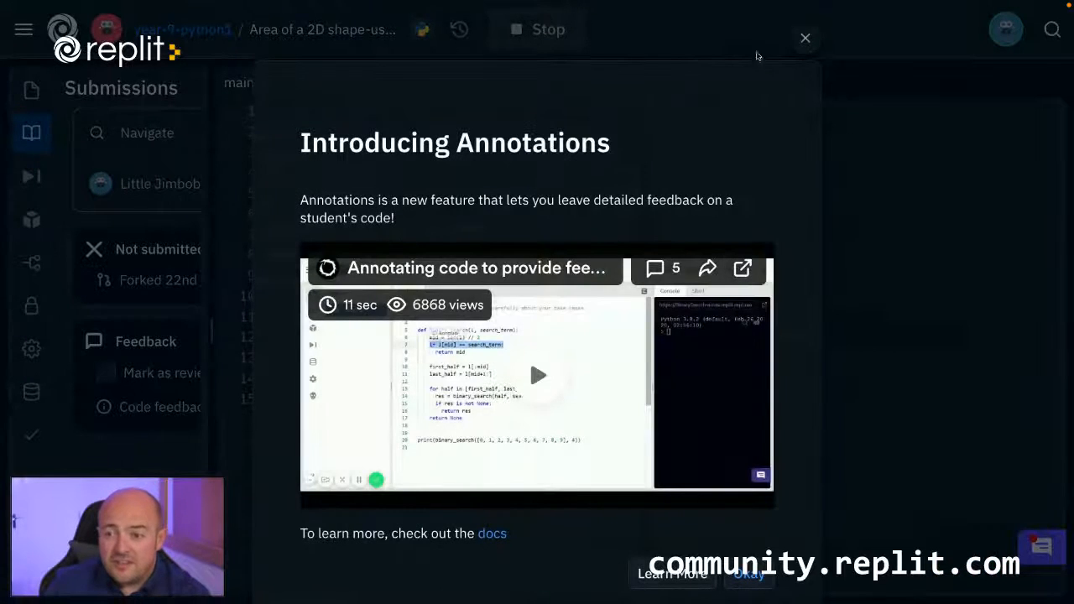
left_click(806, 38)
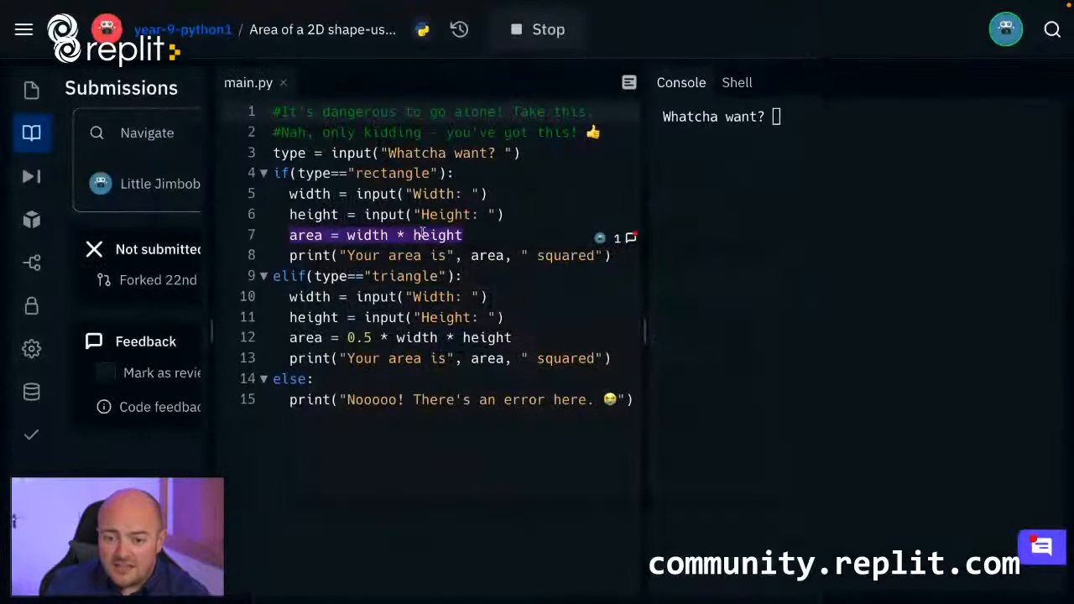
Widen the Submissions panel and open the student's comment thread on the line "area = width * height".
left_click_drag(212, 314, 309, 314)
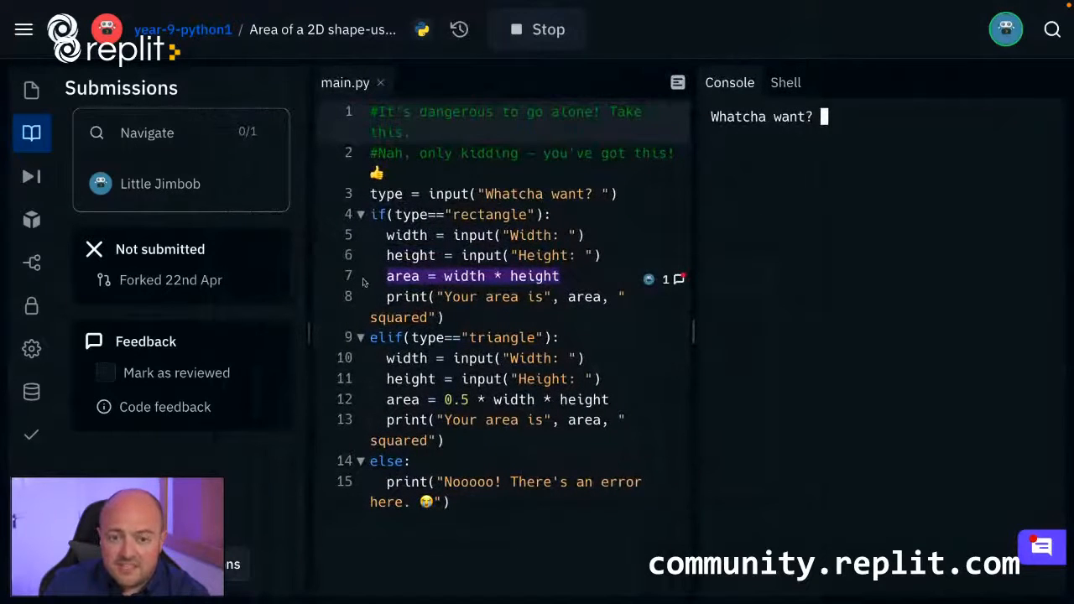
scroll(527, 339, "down", 2)
scroll(522, 333, "up", 1)
scroll(524, 334, "up", 1)
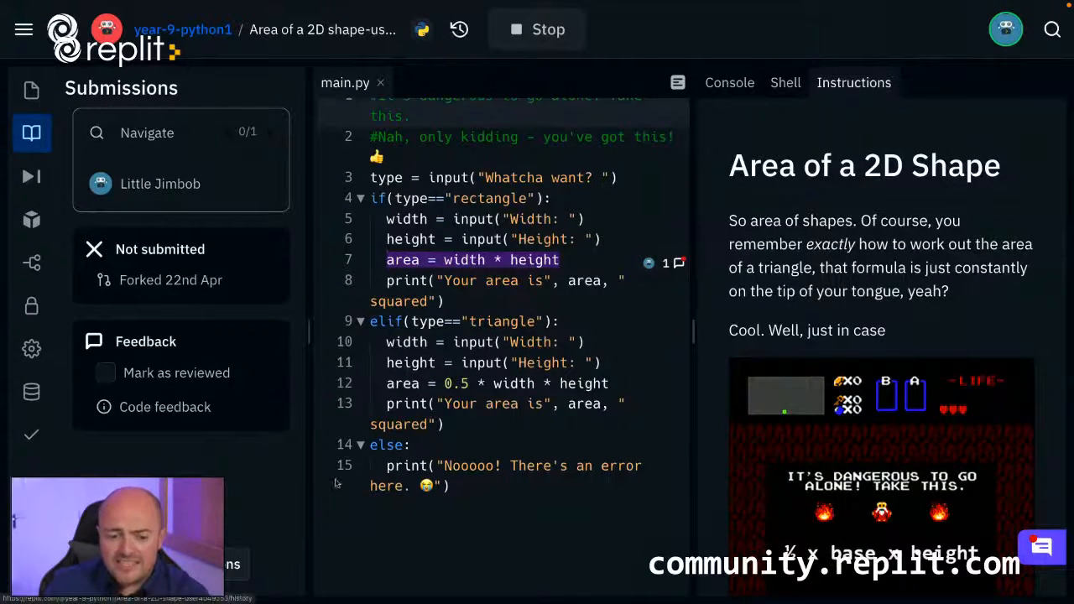
left_click(663, 264)
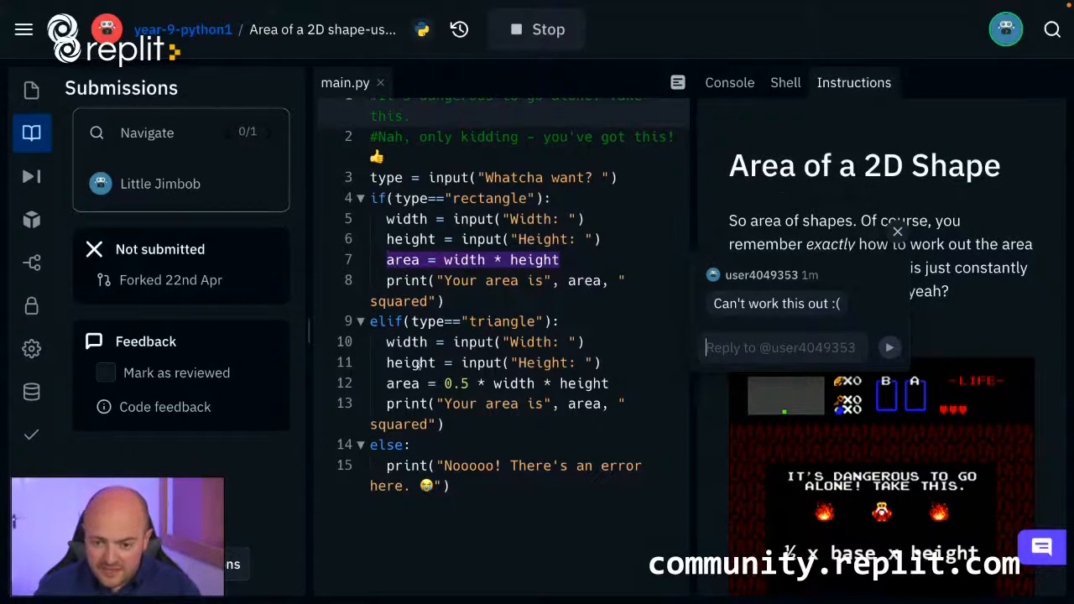
Enclose the rectangle's whole width assignment on line 5 in float(), and insert "float(" before the height assignment on line 6.
left_click(388, 219)
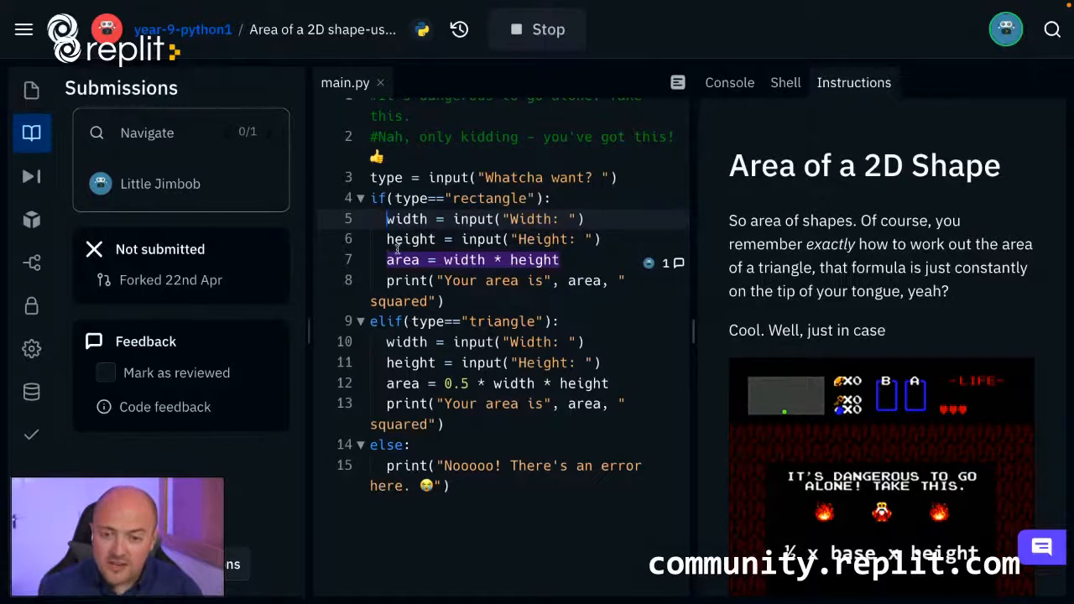
type("int(")
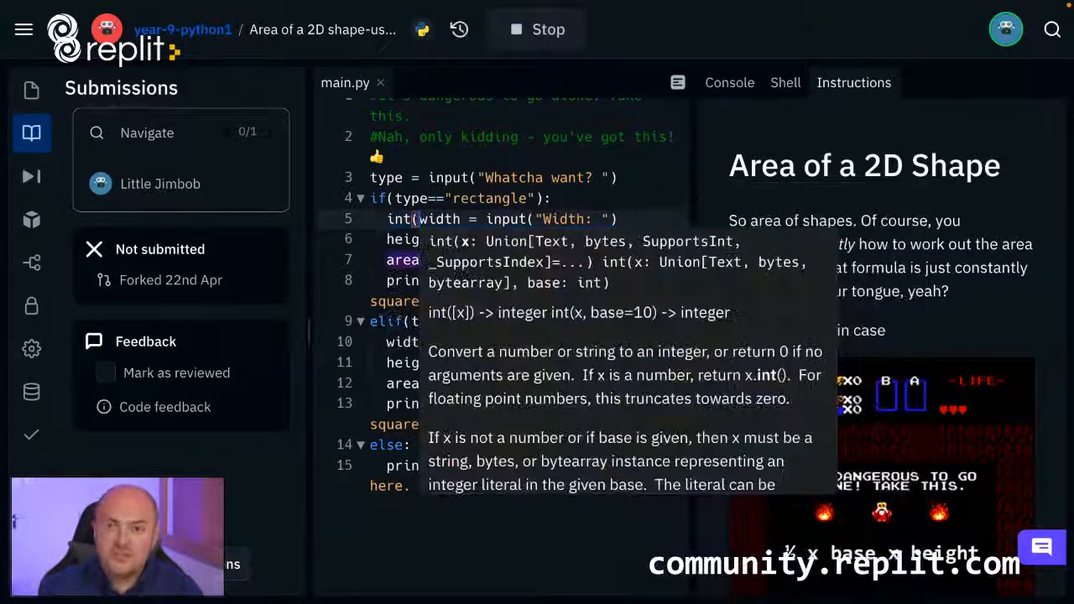
key("End")
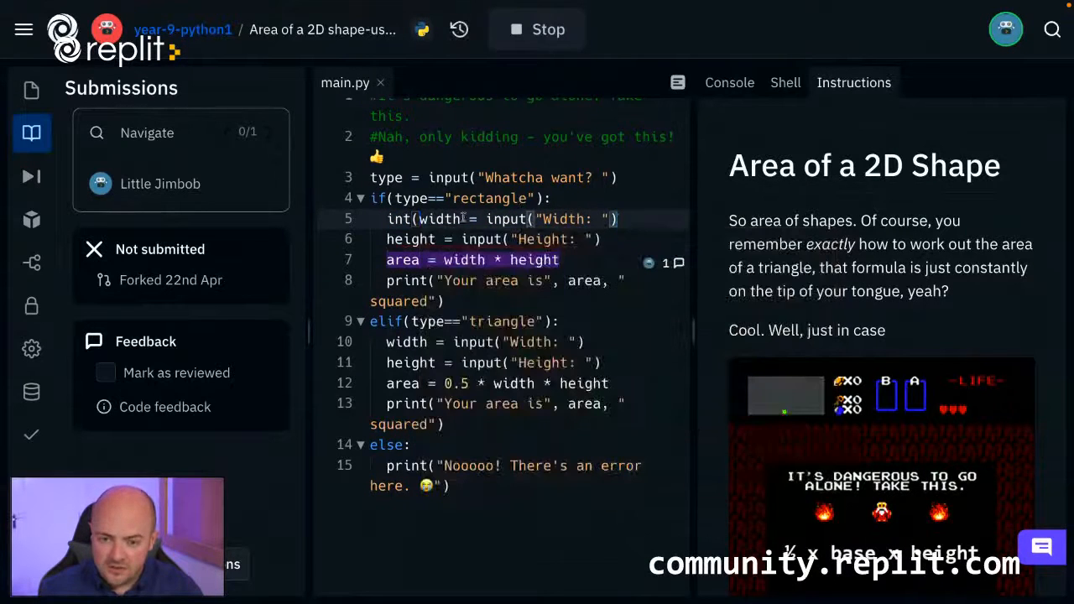
double_click(397, 219)
type("float")
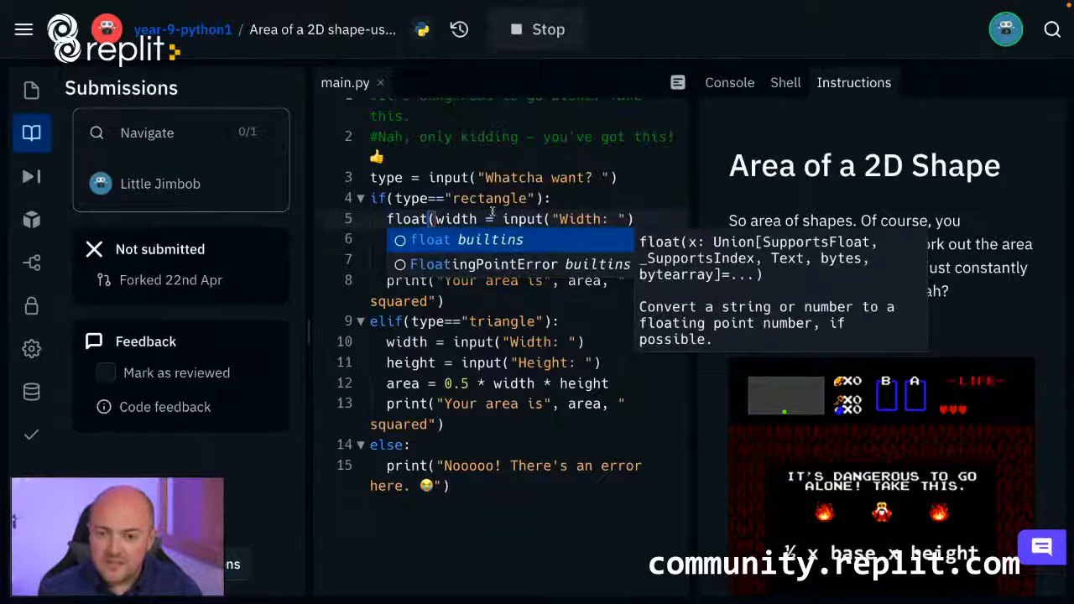
key("End")
type(")")
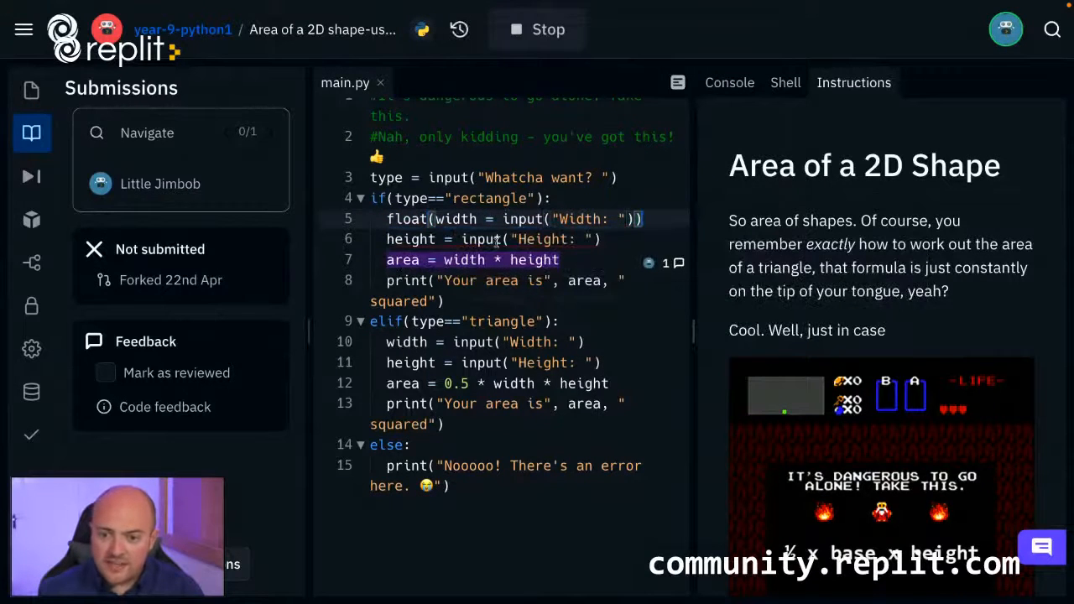
left_click(387, 240)
type("float(")
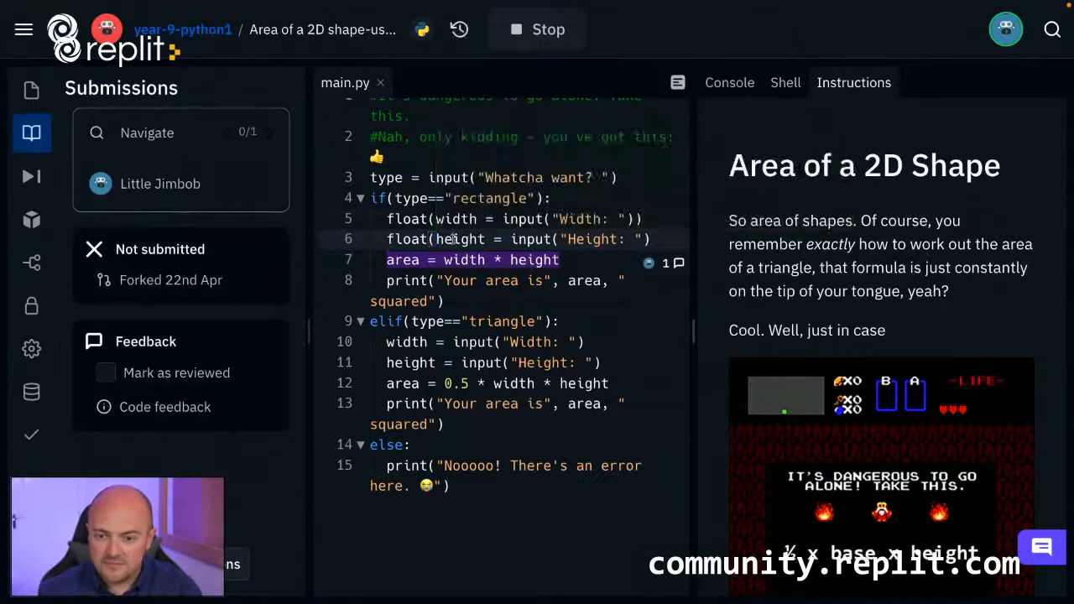
Move "float(" directly before input on lines 5 and 6, and add the closing bracket to the height line.
left_click_drag(434, 219, 386, 219)
key("ctrl+x")
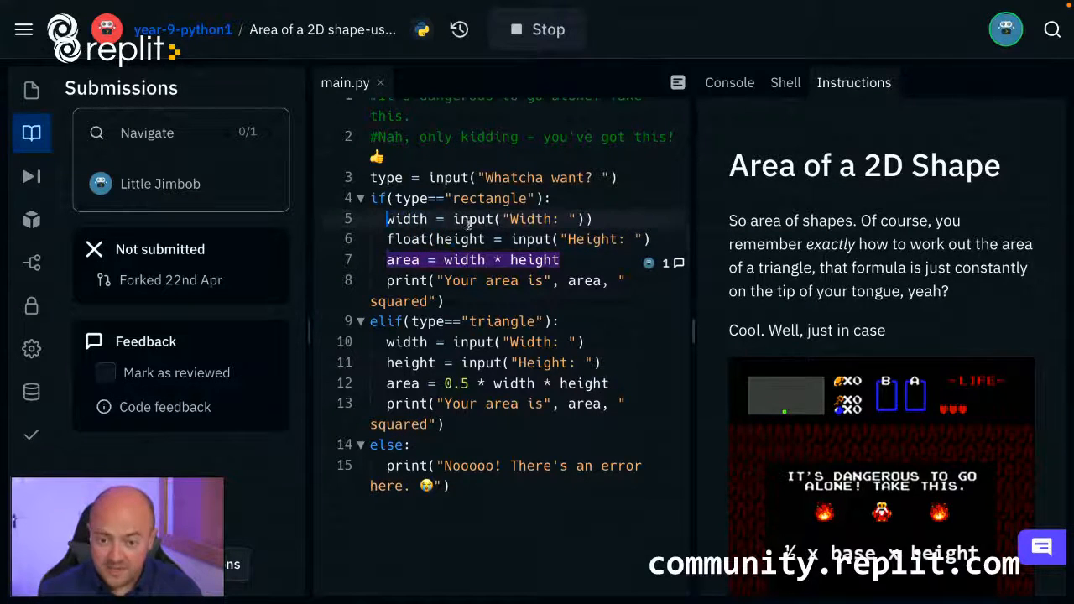
left_click(453, 219)
key("ctrl+v")
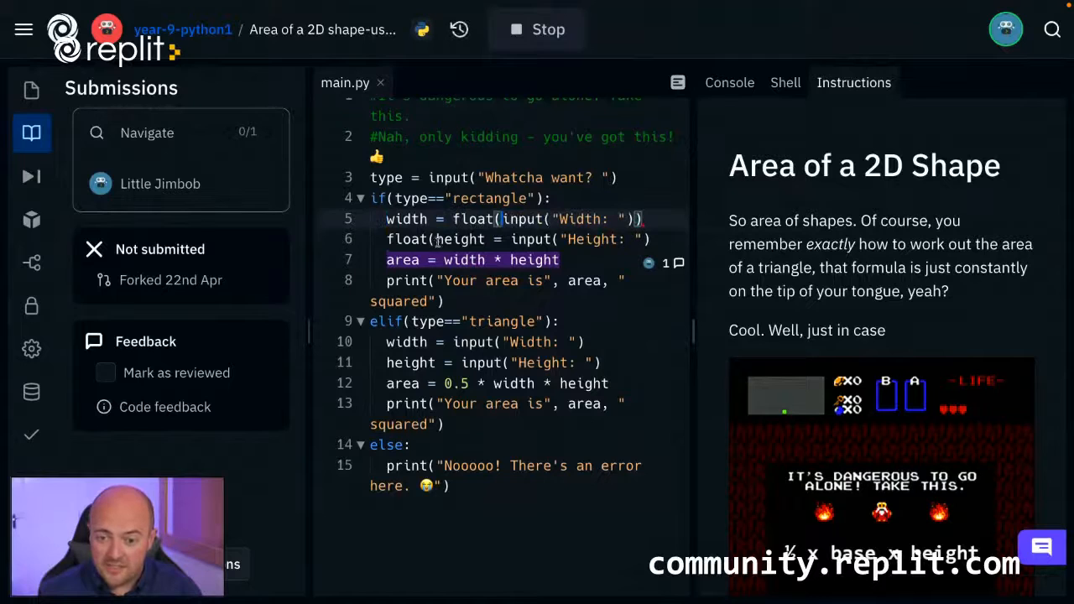
left_click_drag(435, 240, 389, 240)
key("ctrl+x")
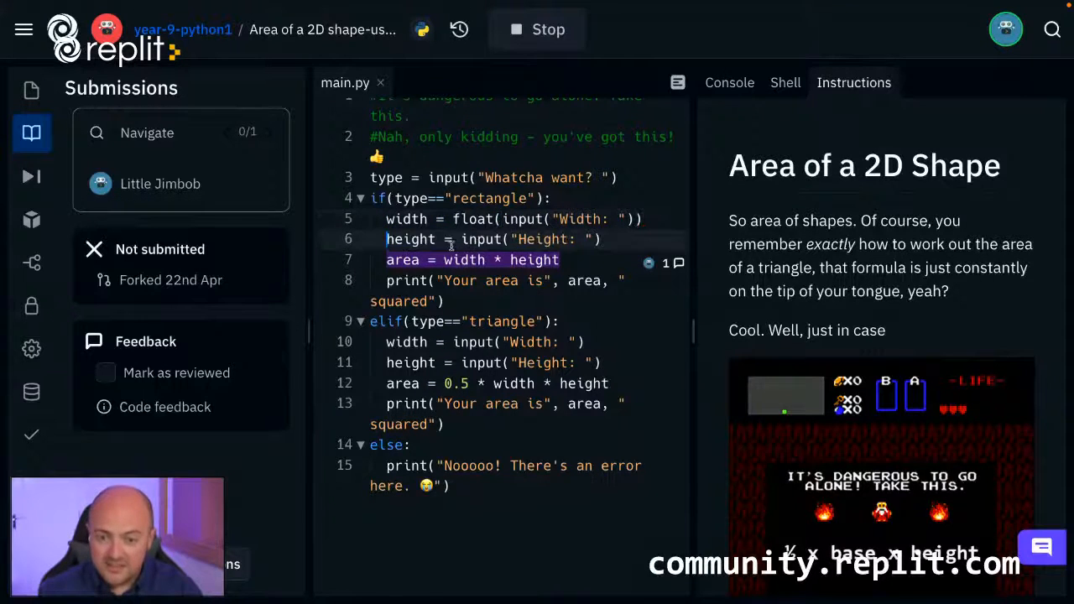
left_click(462, 240)
key("ctrl+v")
key("End")
type(")")
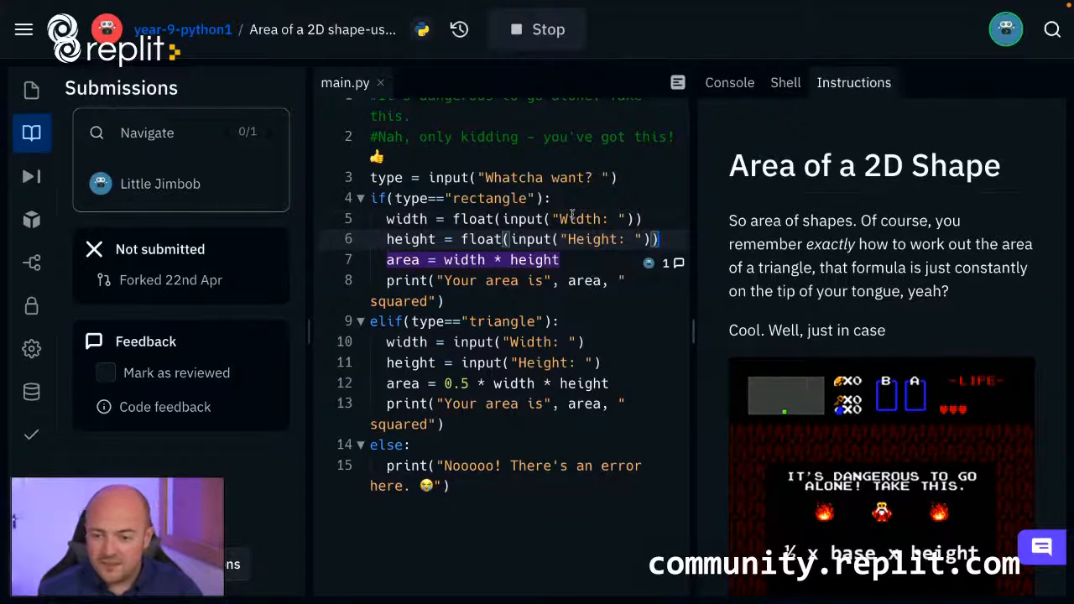
Reply to the student's comment on line 7 with "You've forgotten to cast your data as floats, try this on line 10 and 11".
left_click(668, 263)
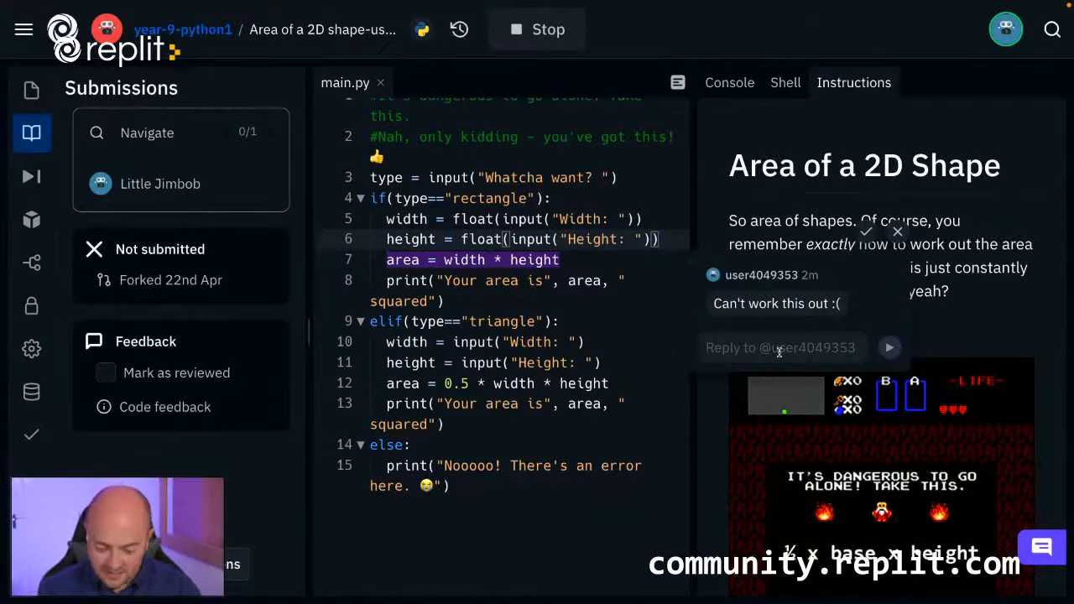
type("You've ")
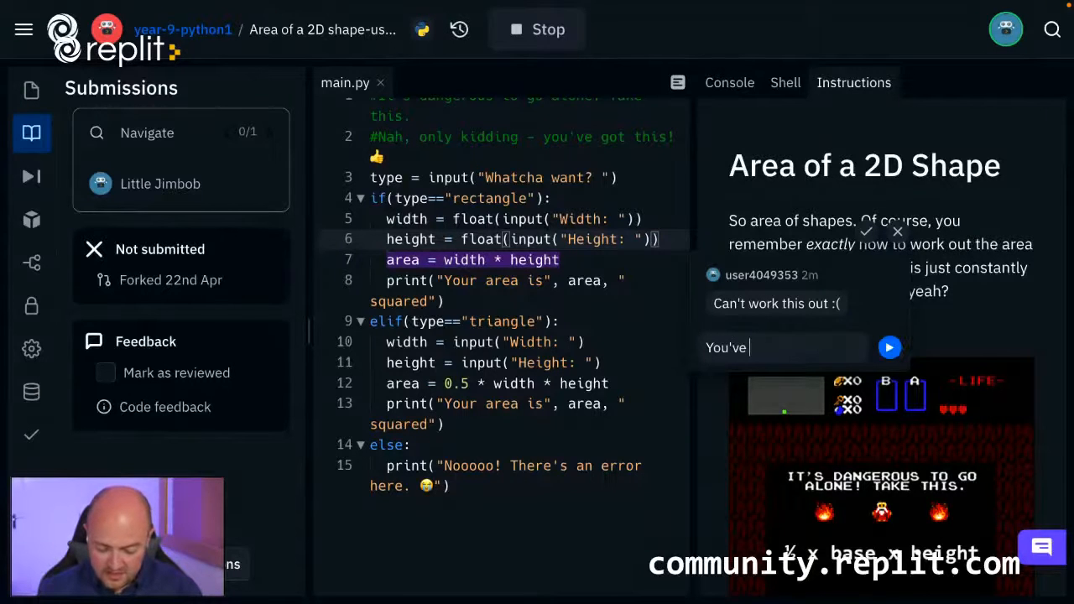
type("forgotton to")
key("BackSpace")
key("BackSpace")
key("BackSpace")
key("BackSpace")
key("BackSpace")
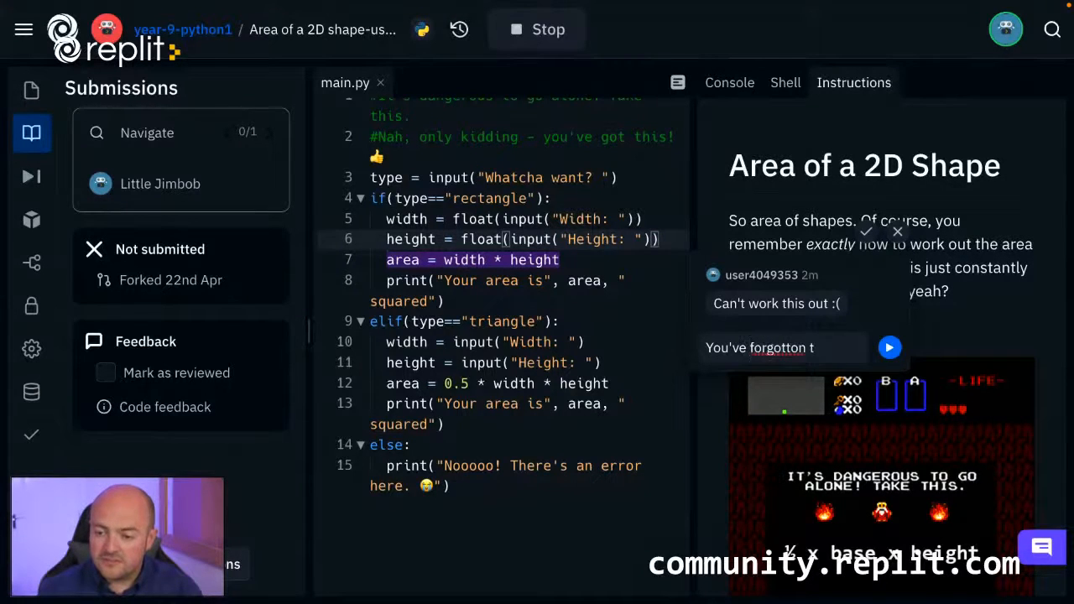
type("en to ")
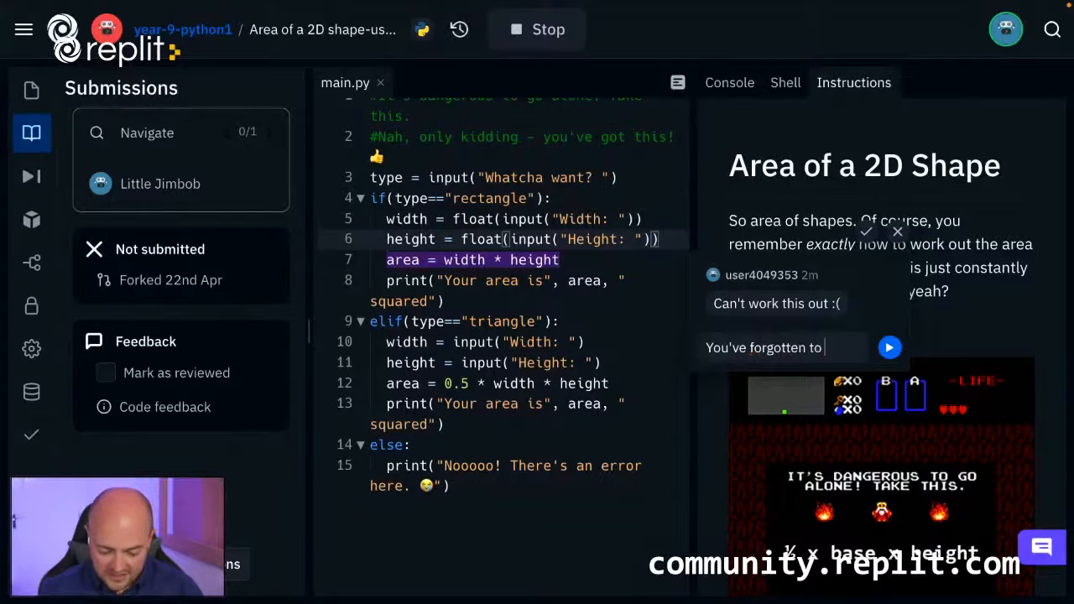
type("cast your")
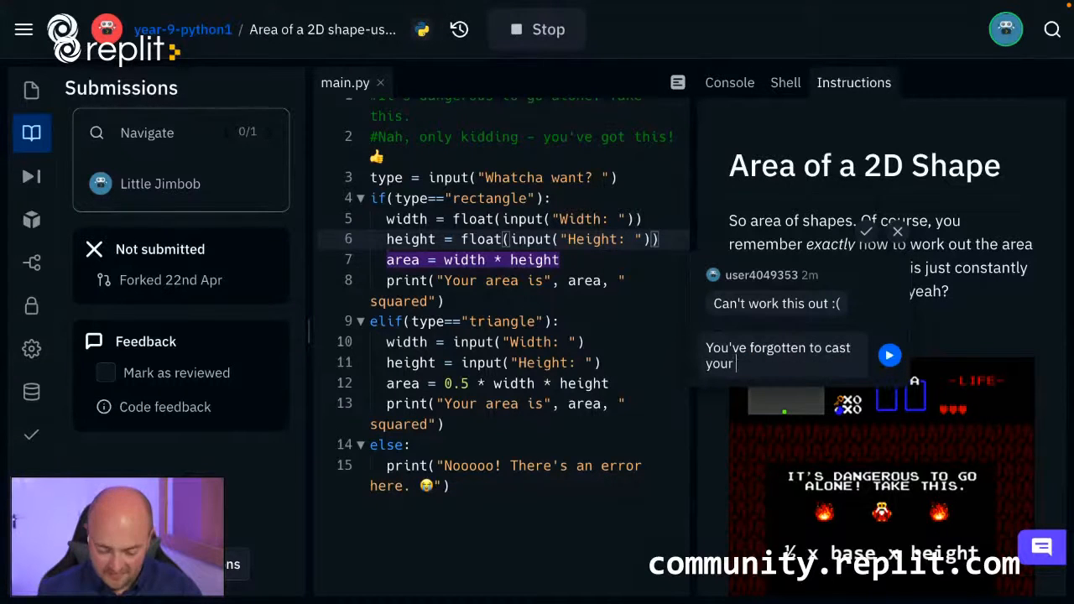
type(" data as float")
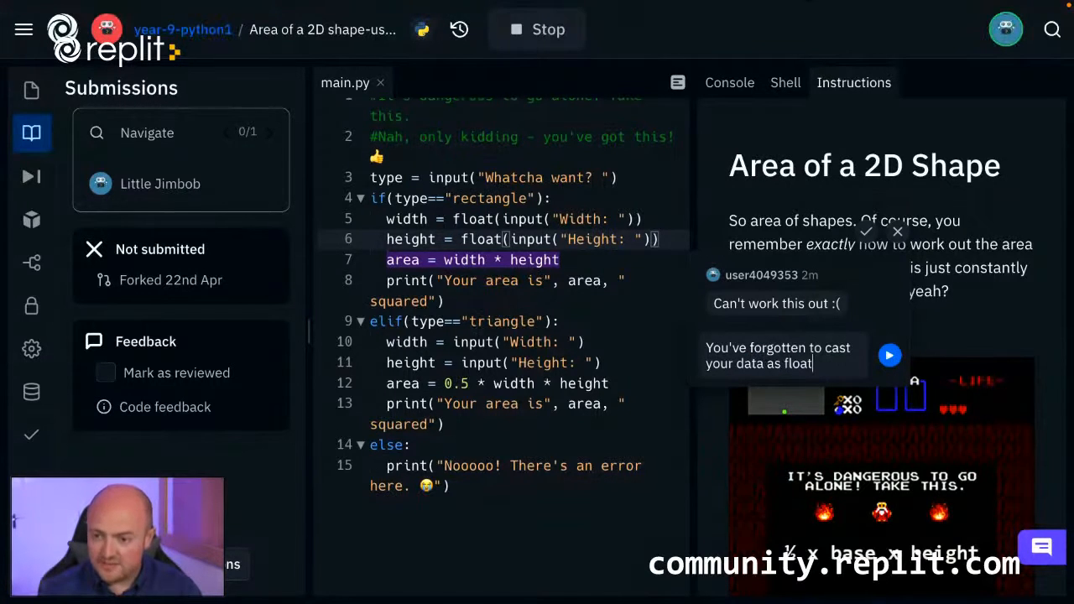
type("s, try this")
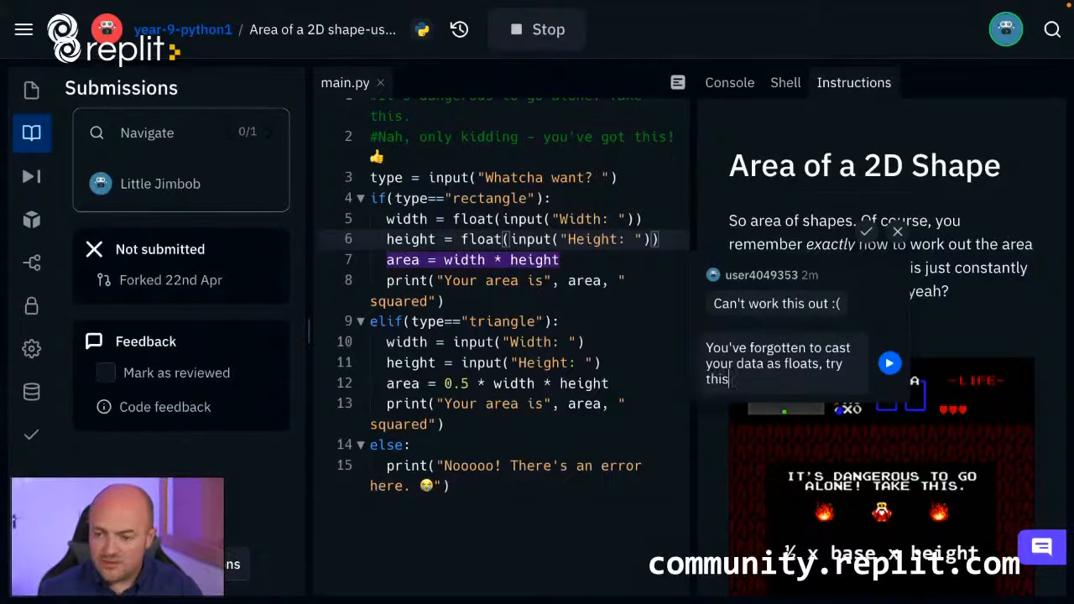
type(" on line 10 ")
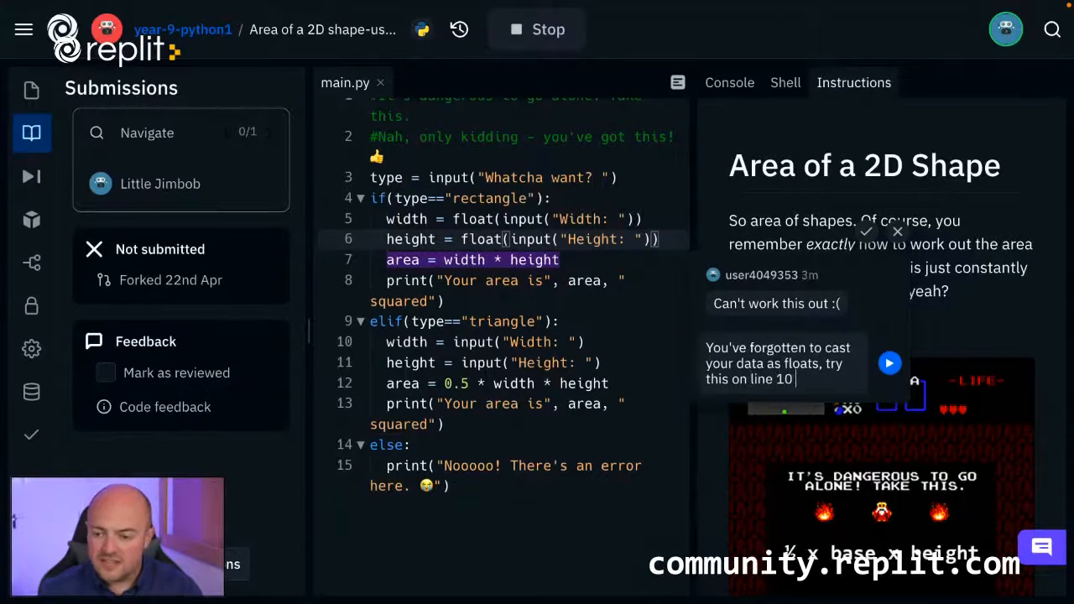
type("and 11")
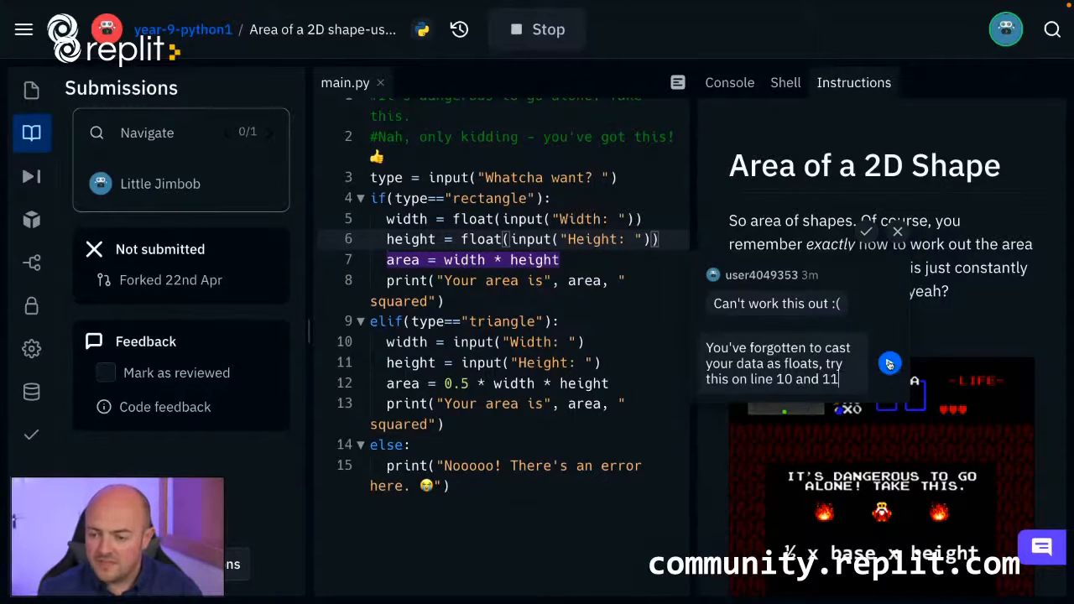
left_click(890, 363)
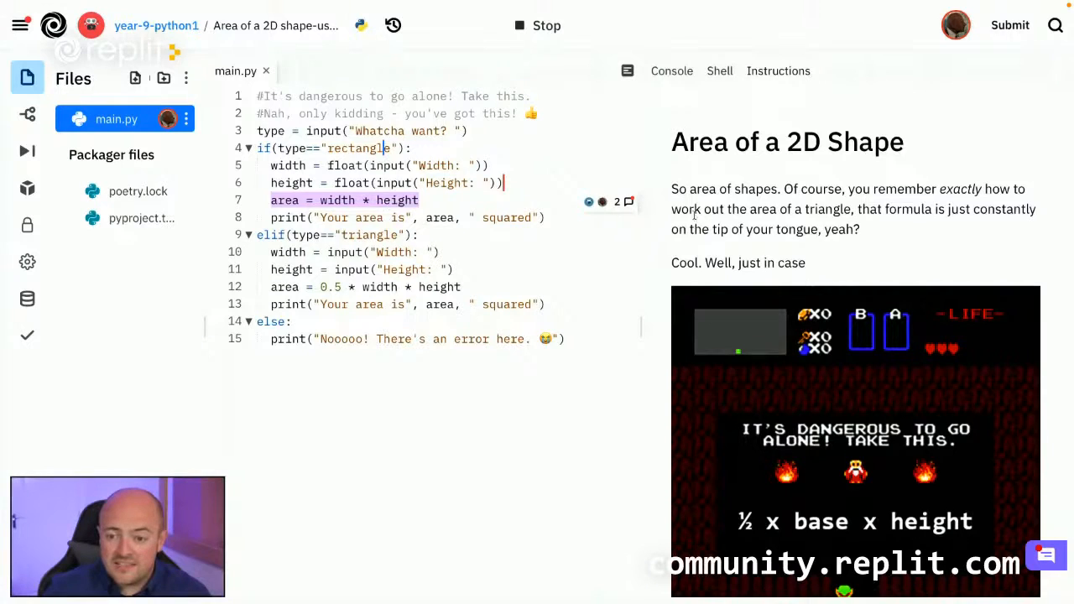
In the student account, open the teacher's reply and wrap the triangle's width and height inputs on lines 10 and 11 in float().
left_click(621, 204)
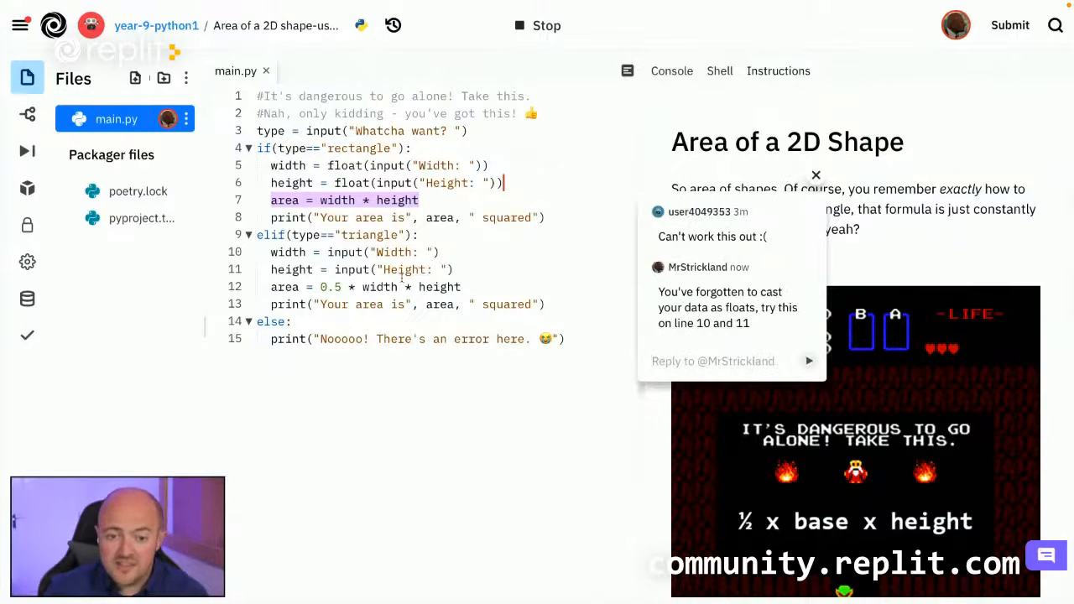
left_click(327, 252)
type("float(")
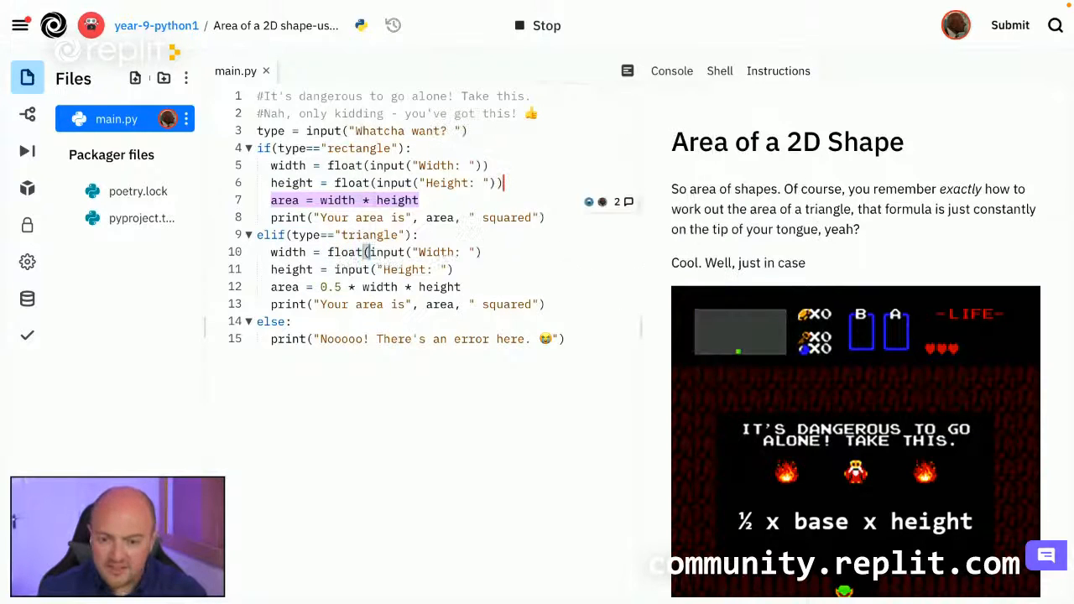
left_click(335, 269)
type("float(")
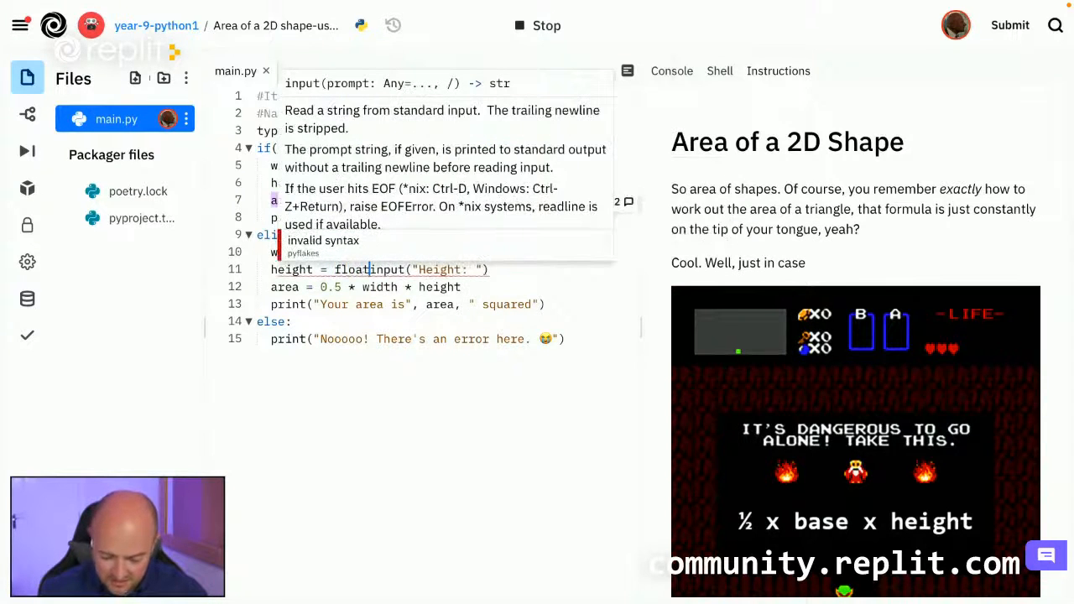
left_click(505, 272)
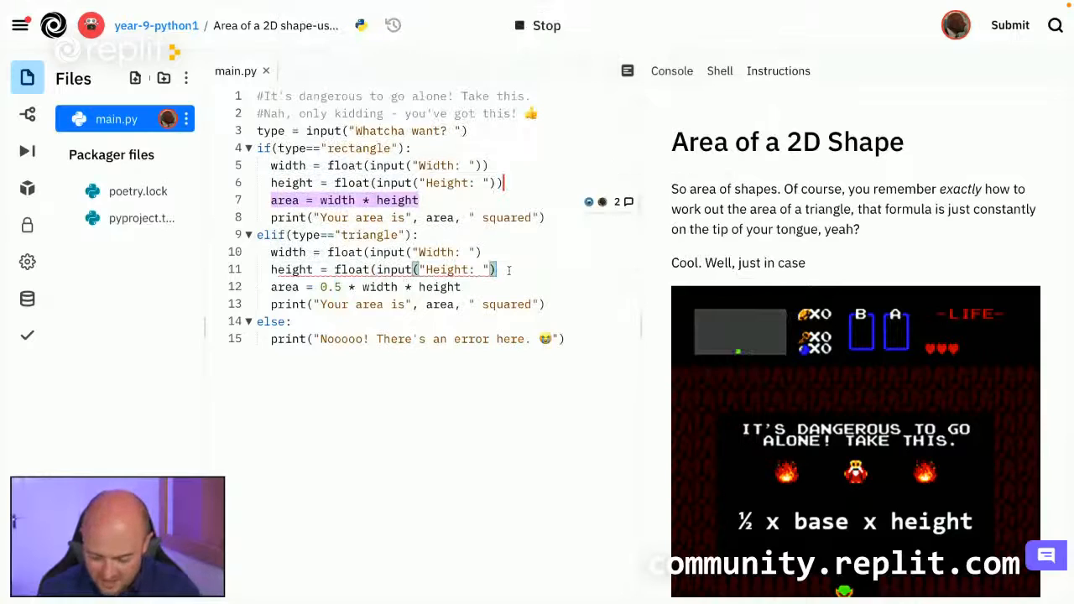
type(")")
left_click(487, 252)
type(")")
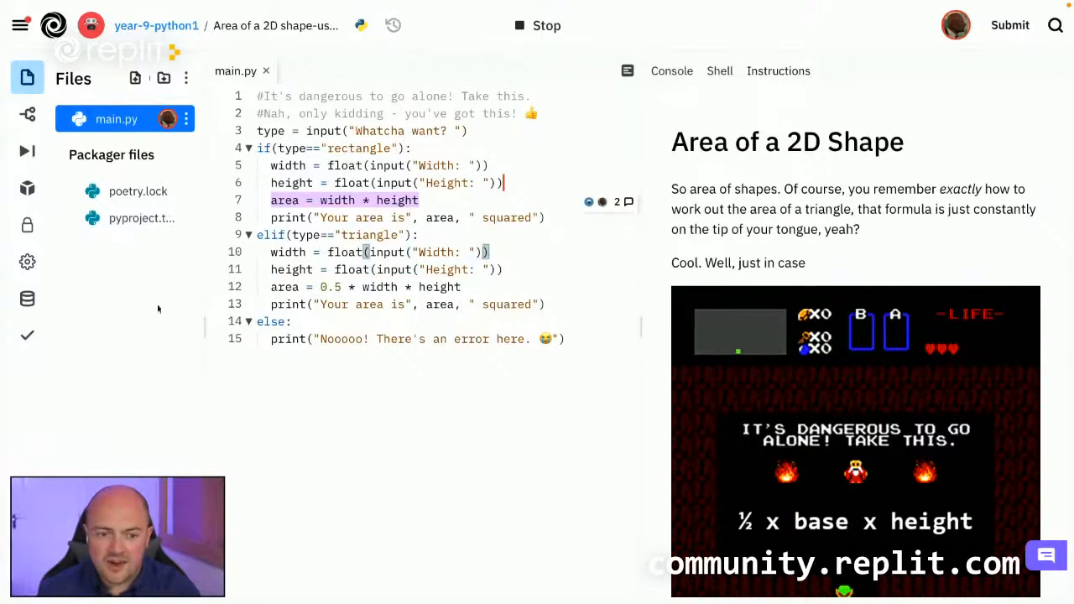
Run the project's input/output tests, and submit the repl for review.
left_click(27, 336)
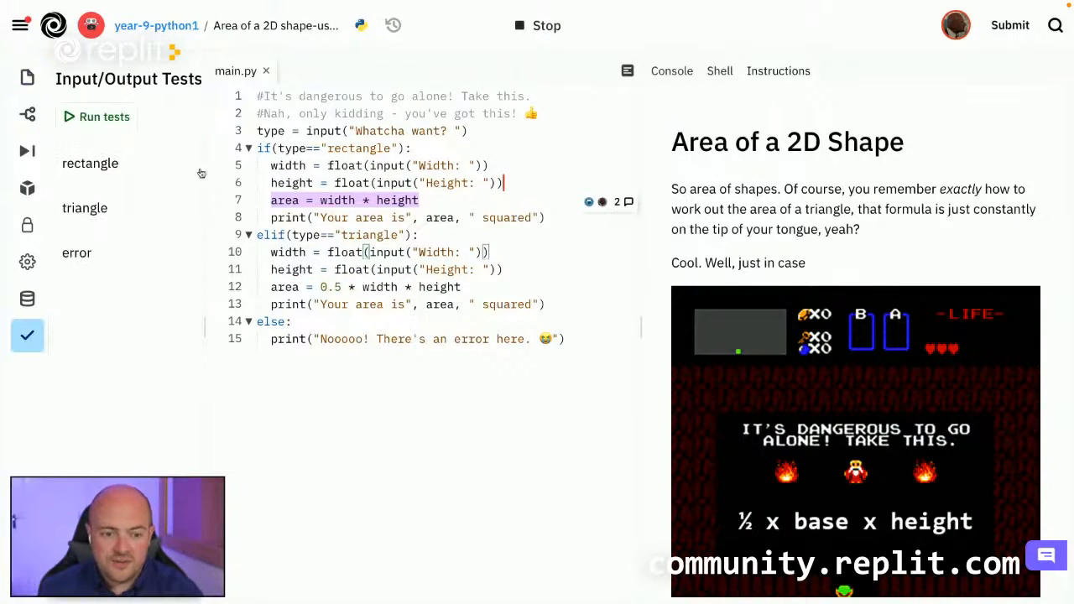
left_click(109, 117)
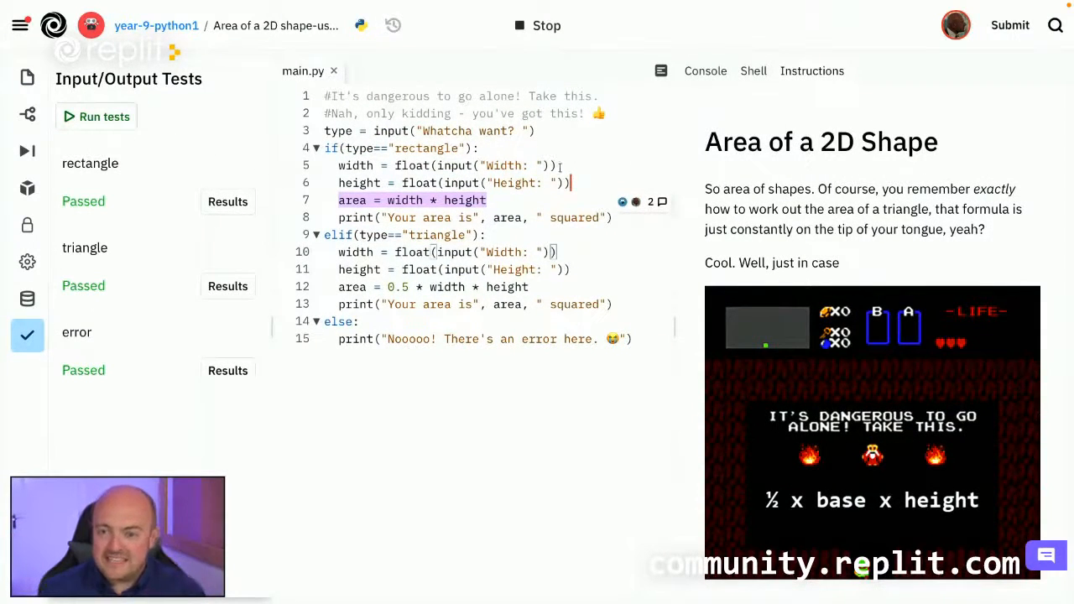
left_click(1017, 26)
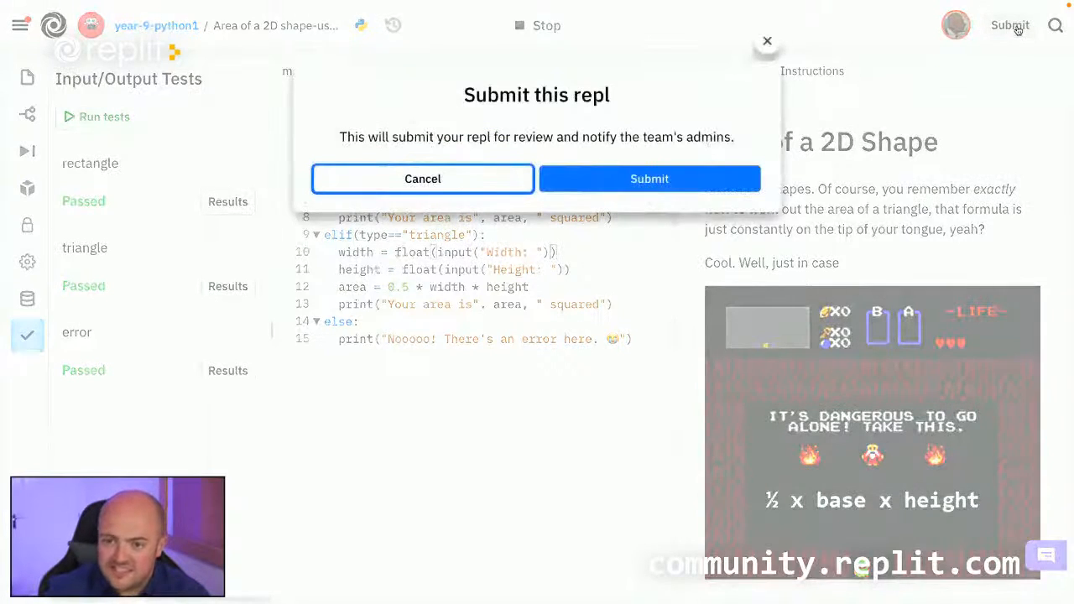
left_click(674, 179)
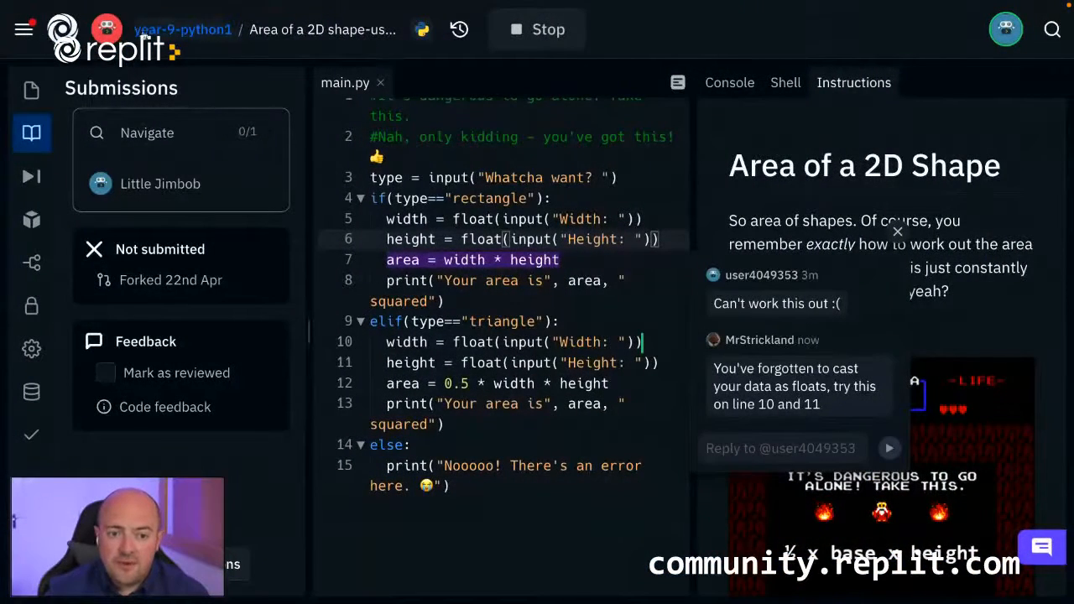
In the teacher account, return to the year-9-python1 team's projects and check the notifications for the student's submission.
left_click(141, 32)
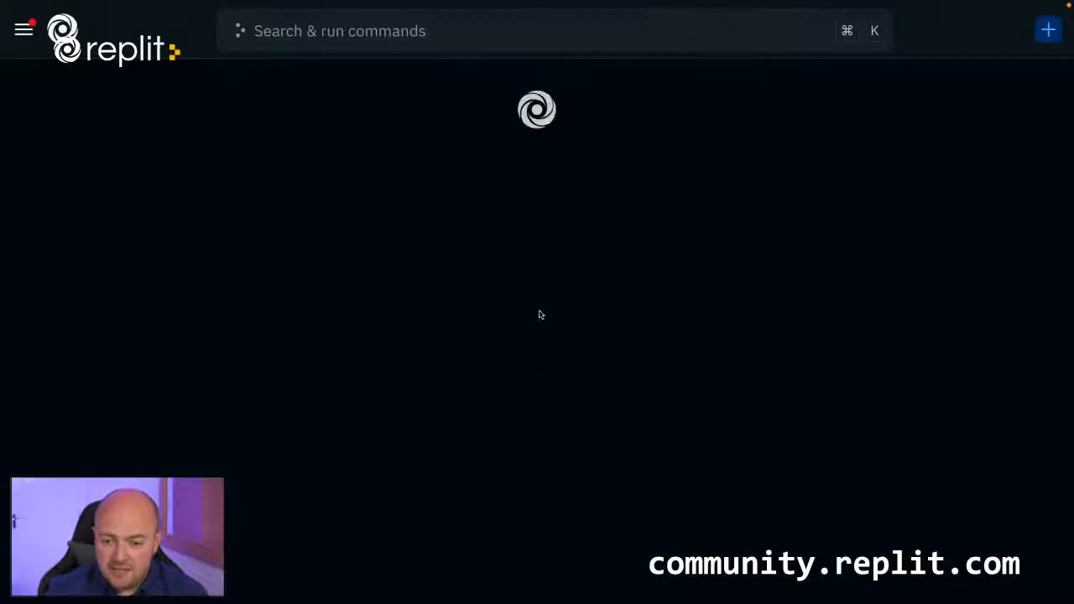
scroll(546, 331, "down", 3)
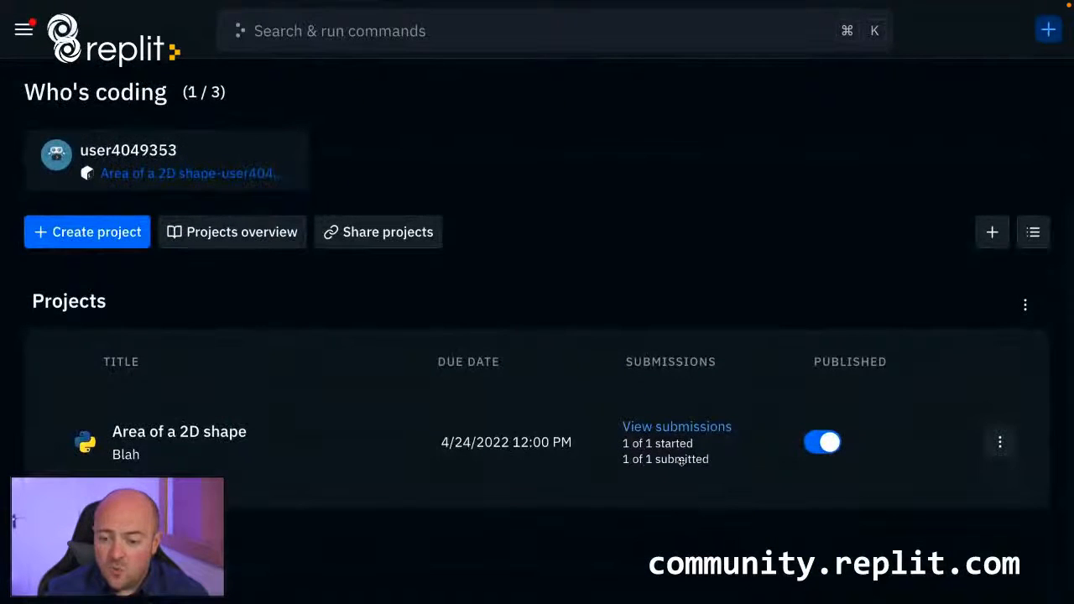
left_click(24, 30)
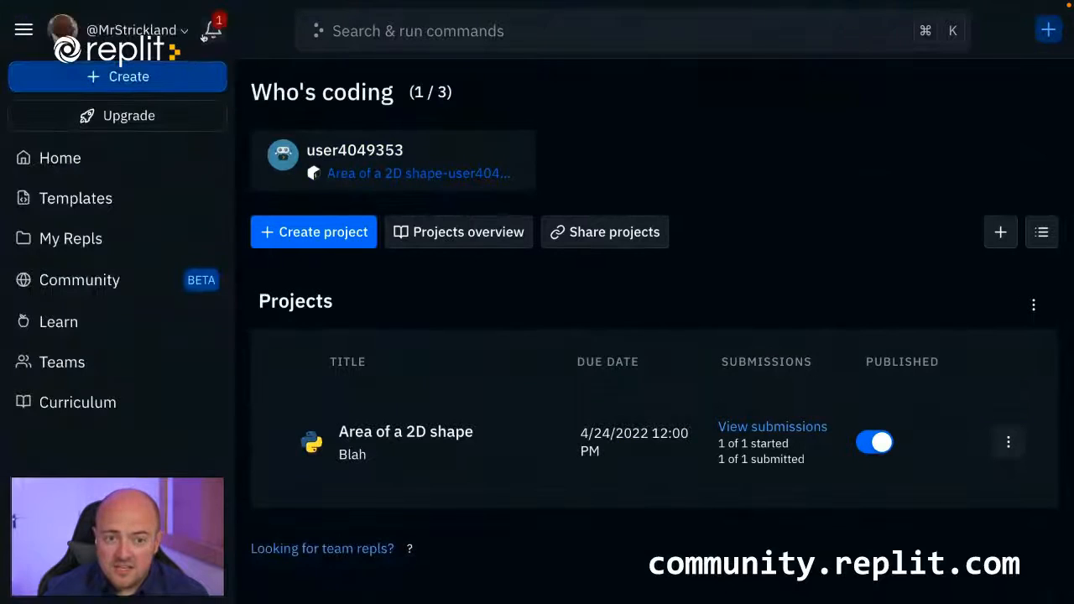
left_click(209, 32)
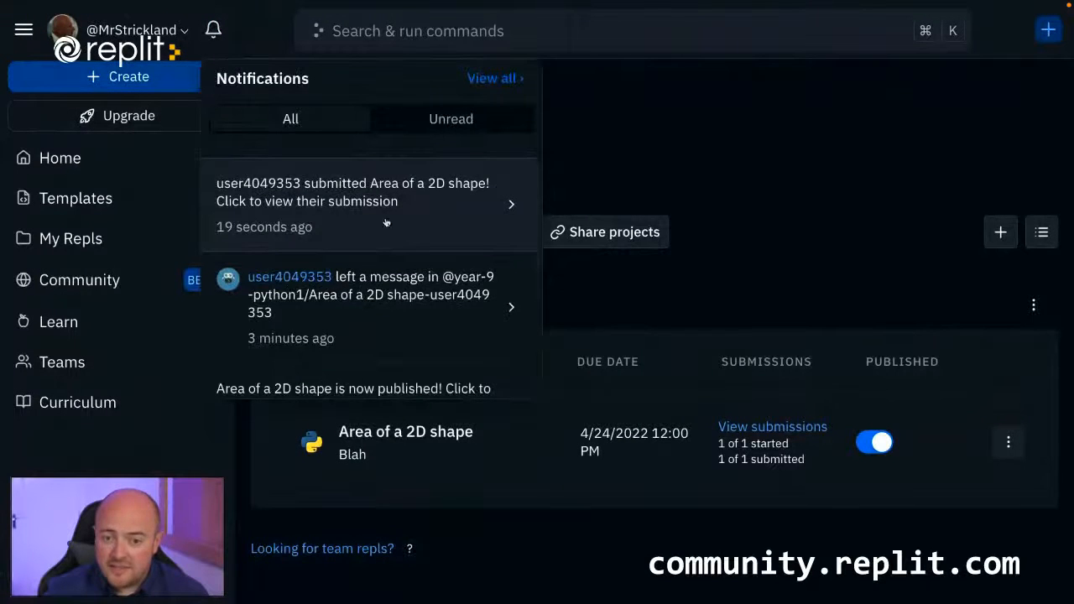
left_click(211, 29)
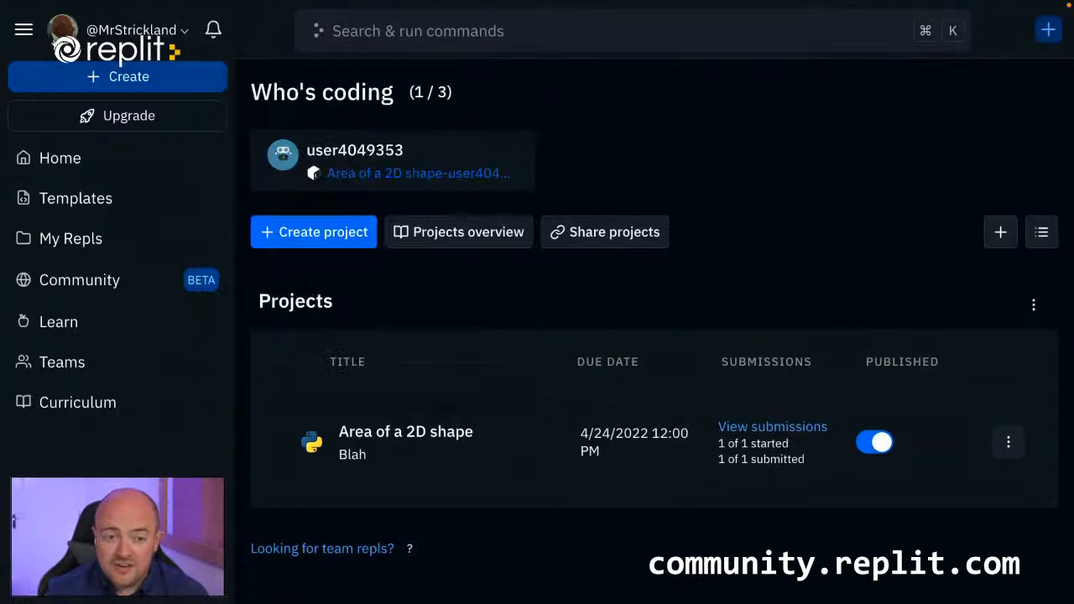
left_click(24, 32)
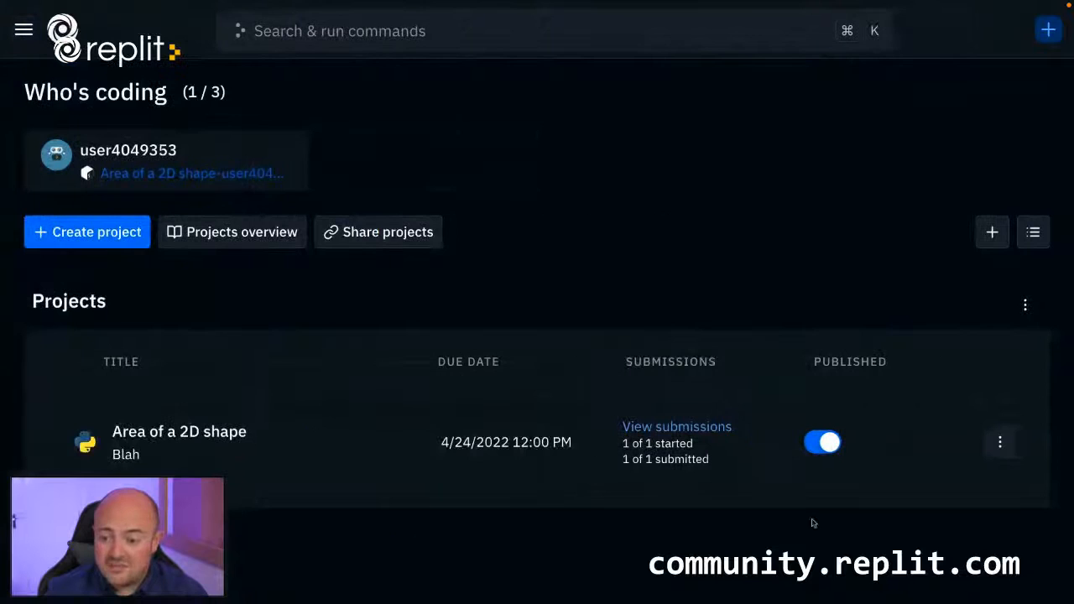
Open the student's submitted repl from the Area of a 2D shape submissions and widen its submissions pane and code editor.
left_click(696, 431)
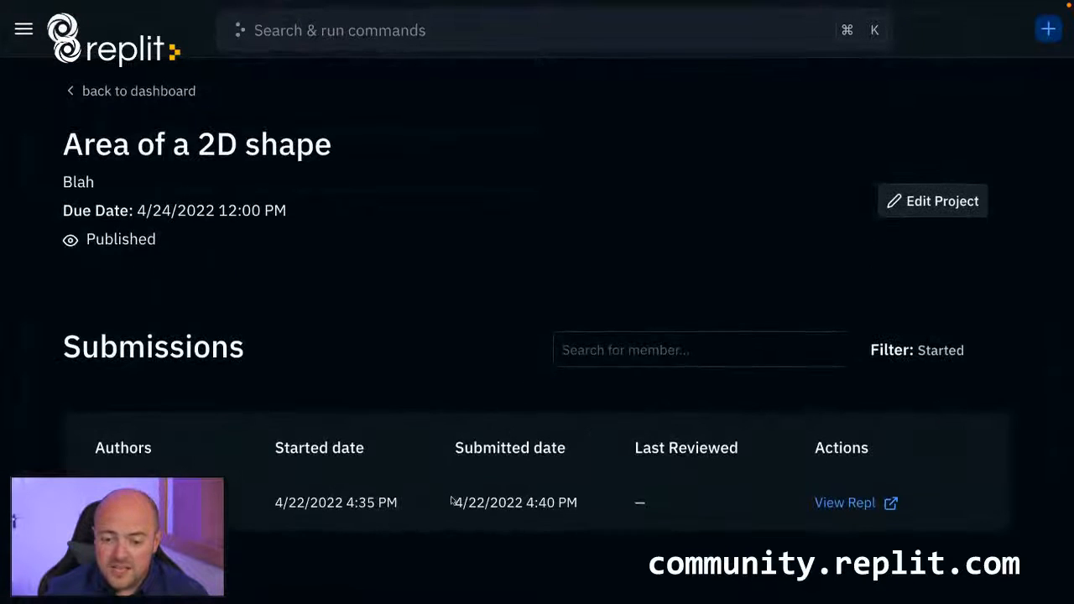
left_click(857, 504)
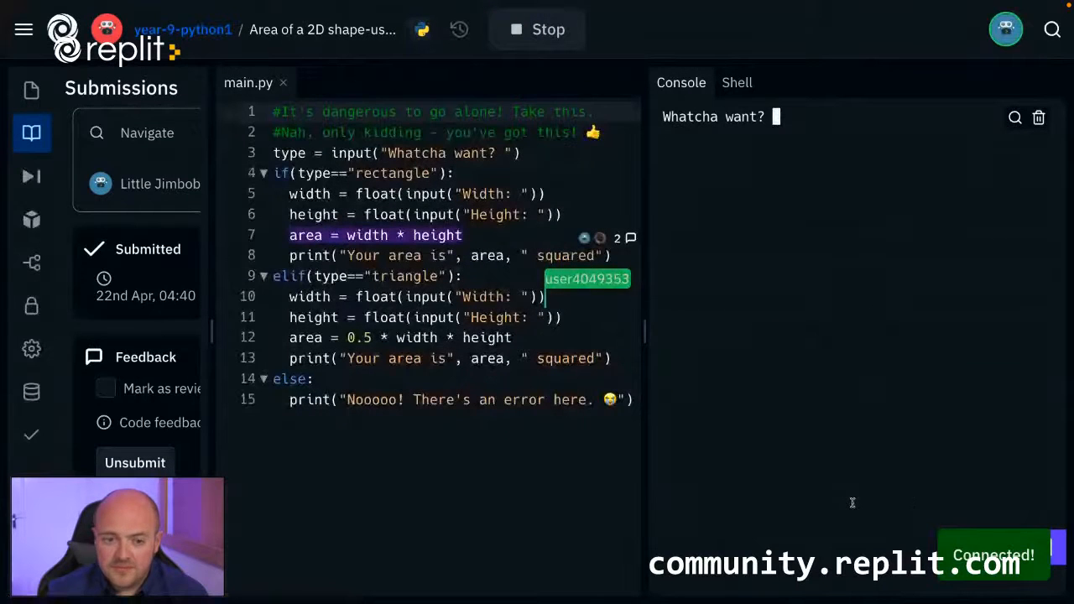
left_click_drag(204, 329, 304, 329)
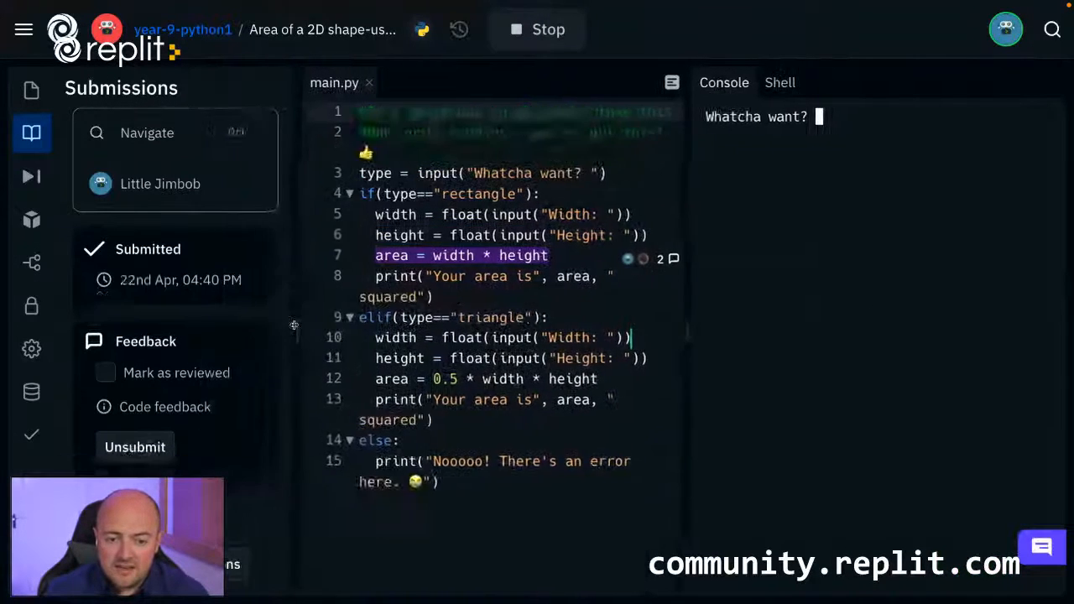
left_click_drag(688, 325, 781, 331)
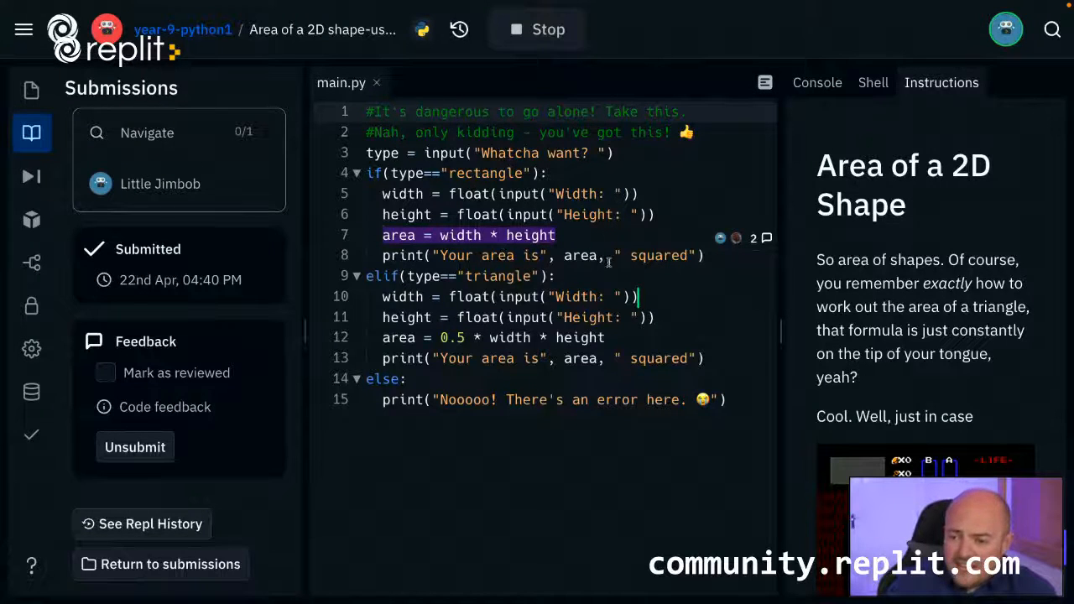
Check the submission's input/output test results and mark the submission as reviewed.
left_click(31, 434)
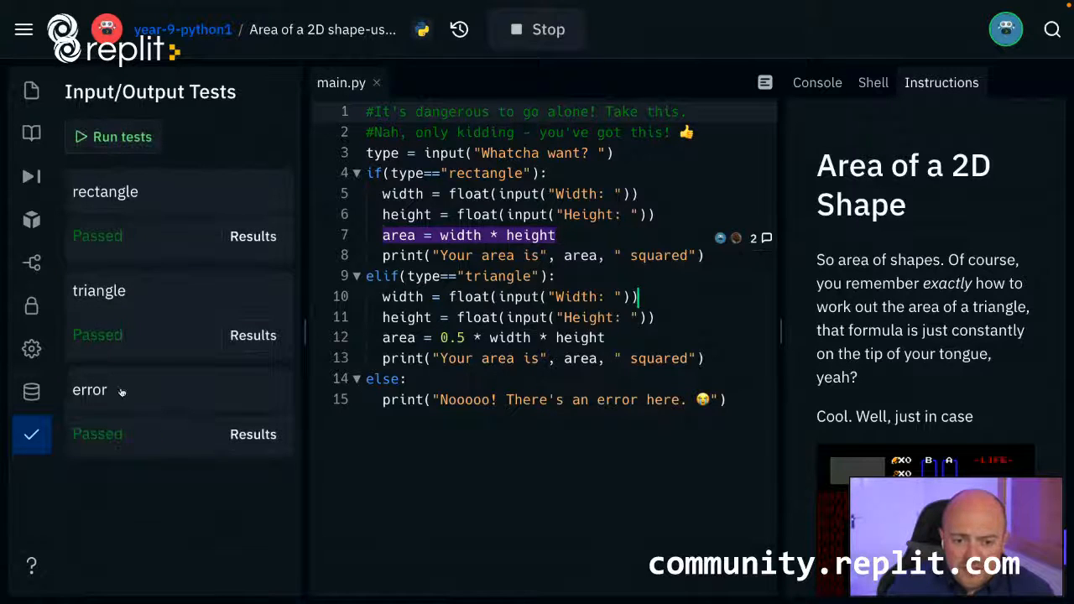
left_click(31, 99)
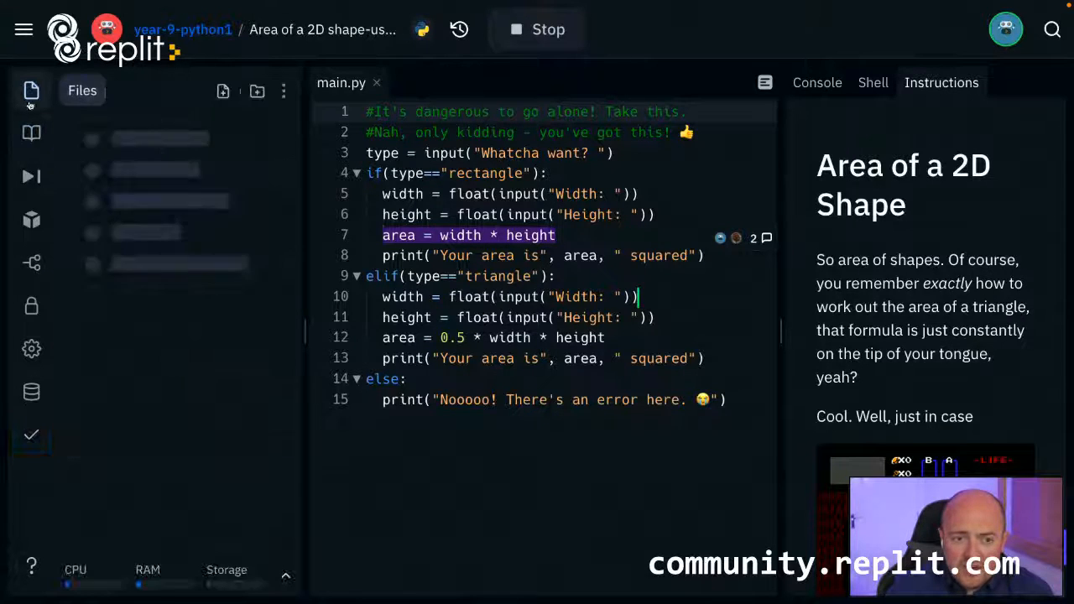
left_click(31, 133)
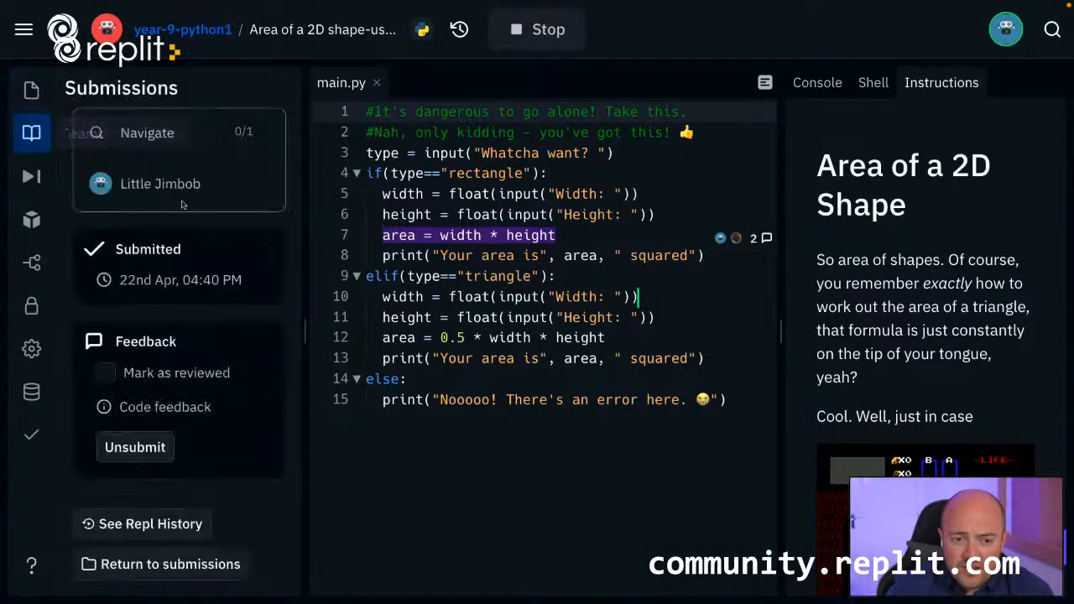
left_click(107, 374)
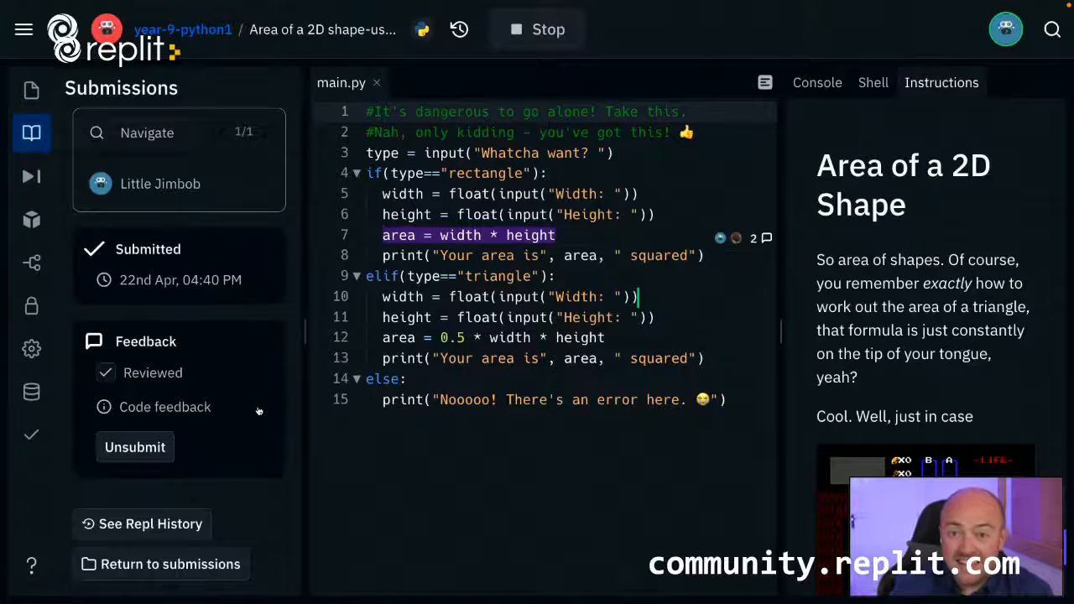
Expand the list of student submissions for navigation and widen the pane to view each student's status.
left_click(153, 137)
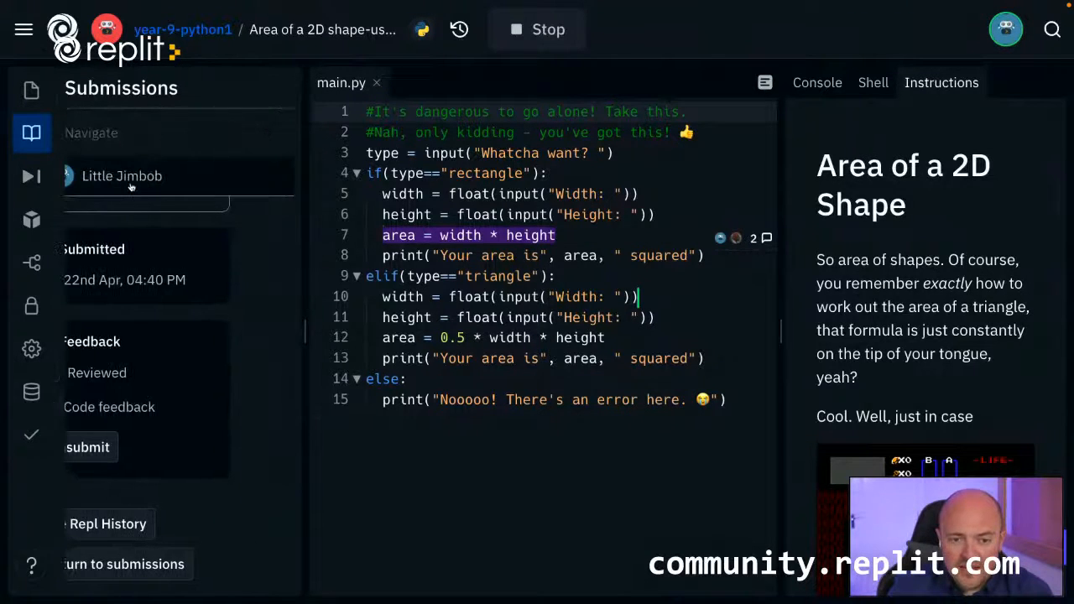
left_click_drag(304, 329, 442, 330)
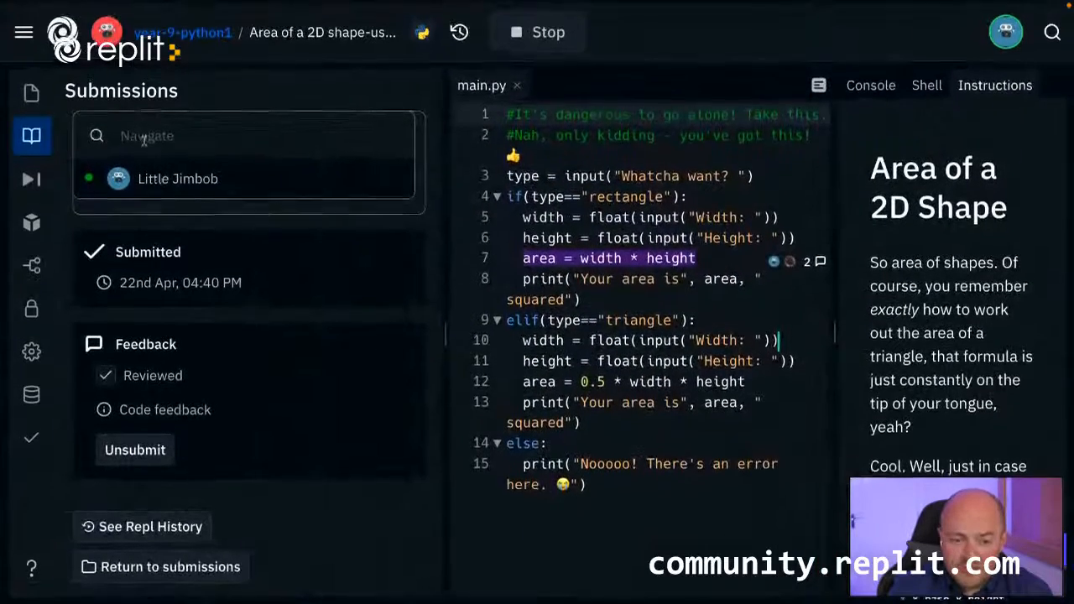
mouse_move(85, 182)
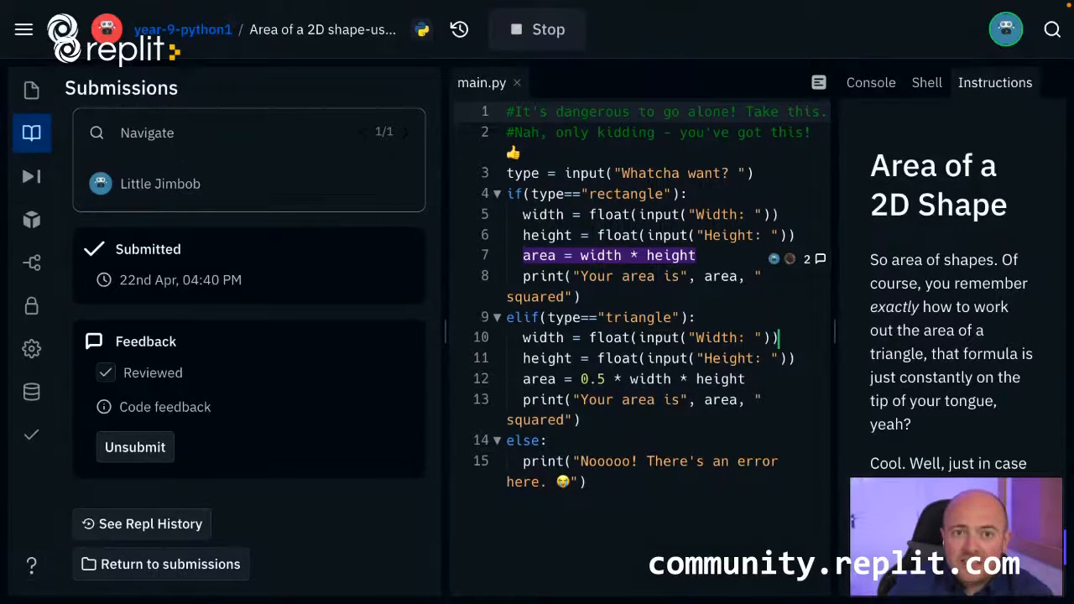
Open the year-9-python1 team's projects overview and examine the student's completion details and the CSV export option without exporting.
left_click(211, 40)
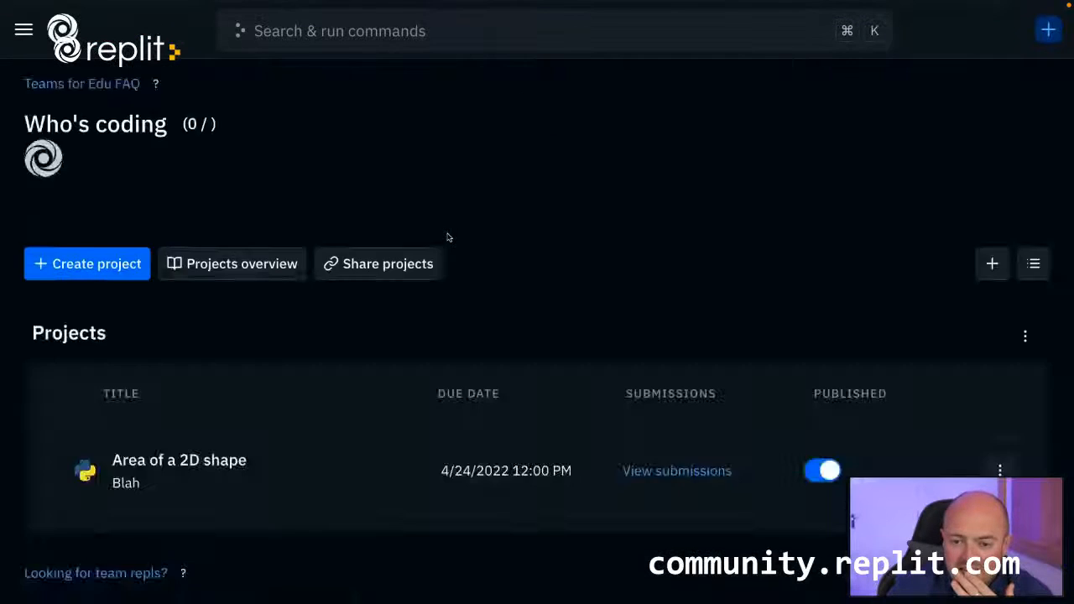
scroll(424, 257, "down", 5)
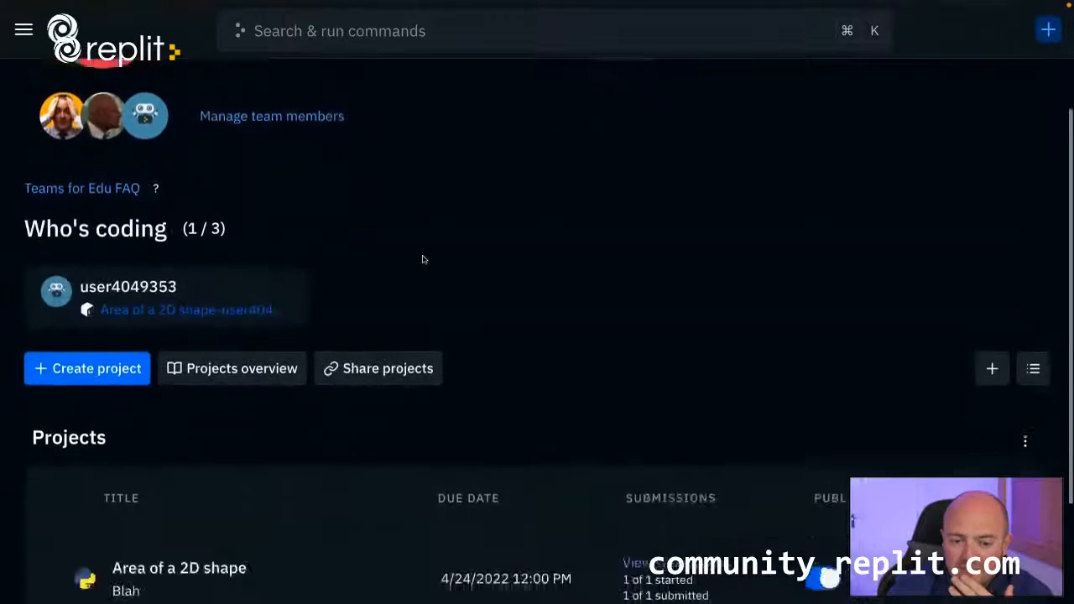
left_click(206, 347)
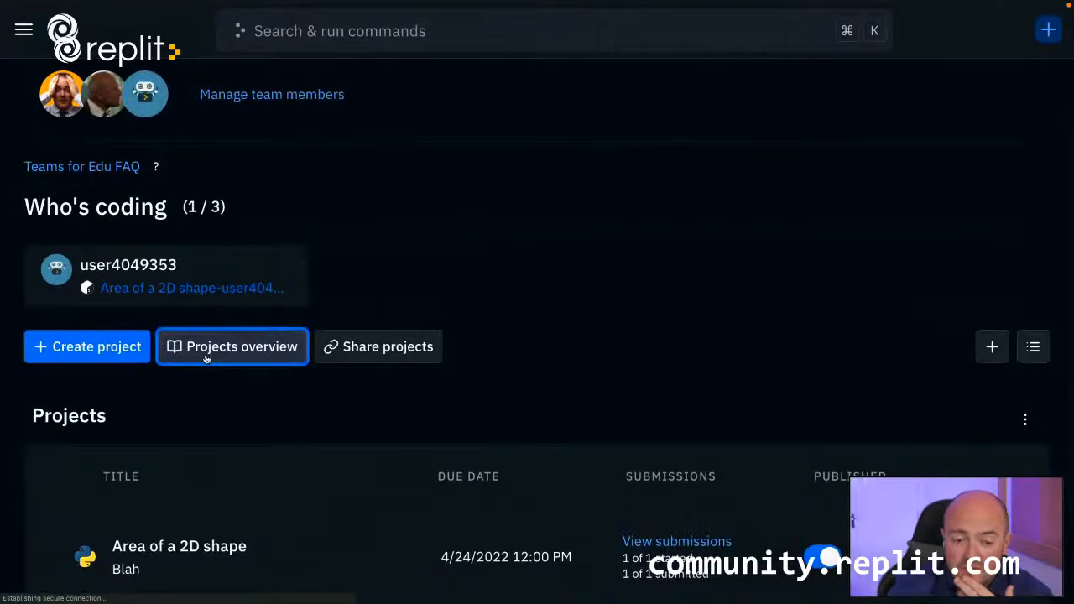
scroll(308, 264, "down", 1)
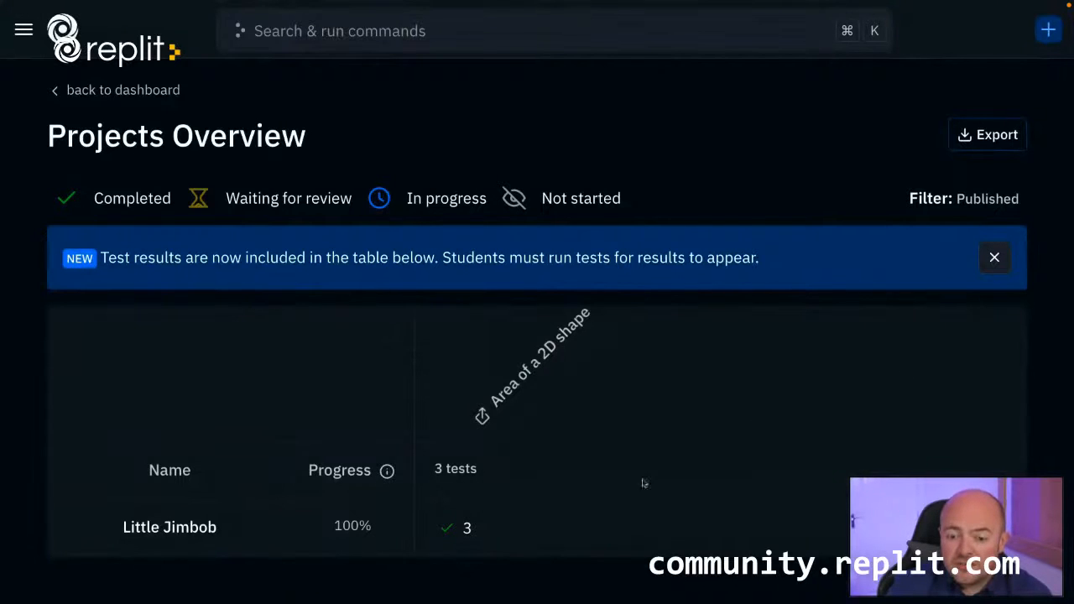
mouse_move(467, 535)
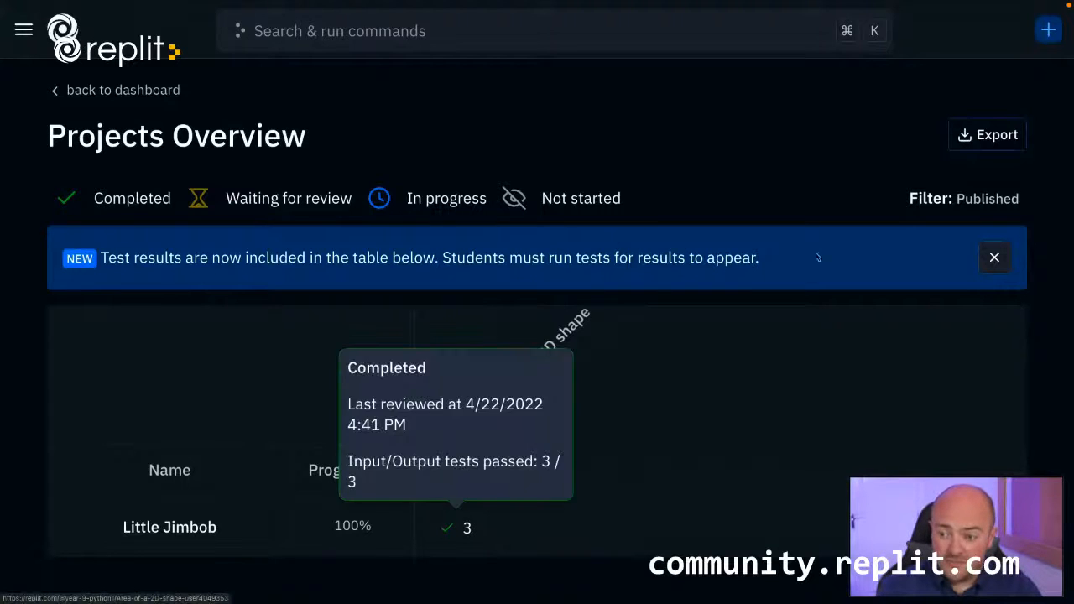
left_click(997, 141)
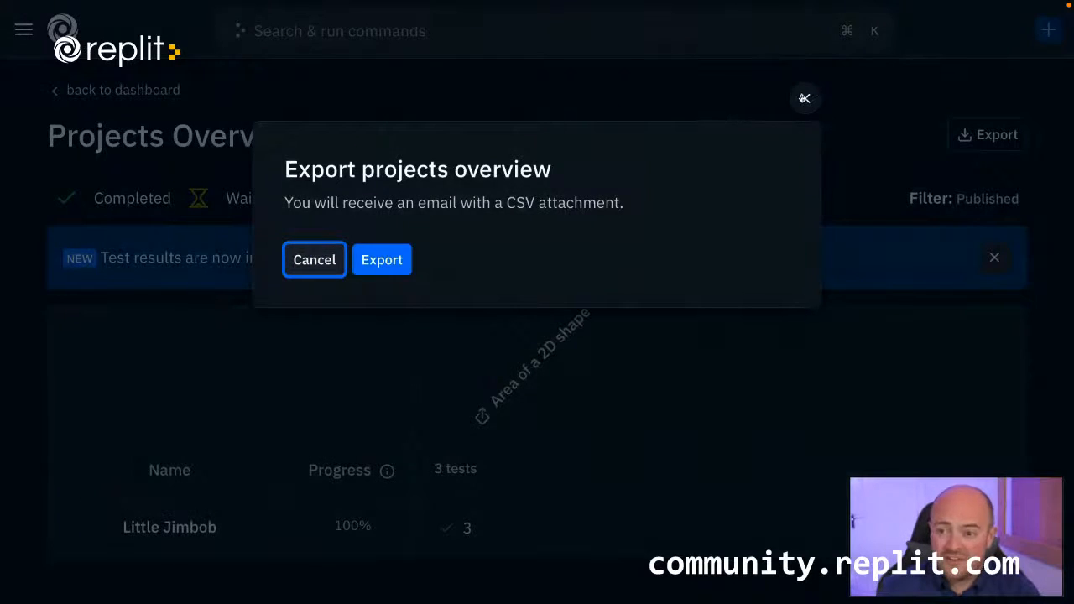
left_click(805, 99)
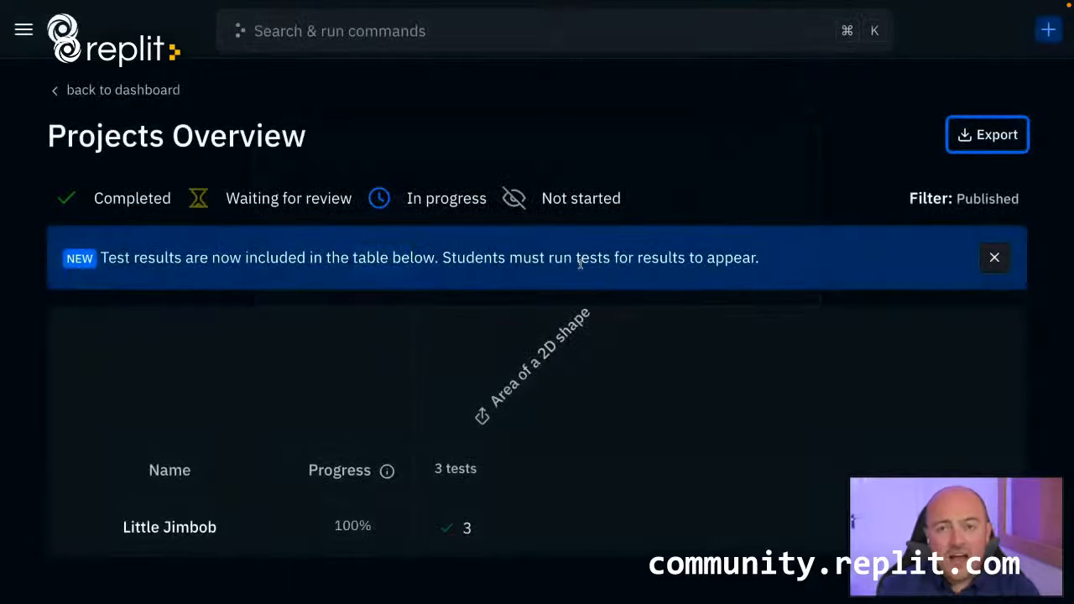
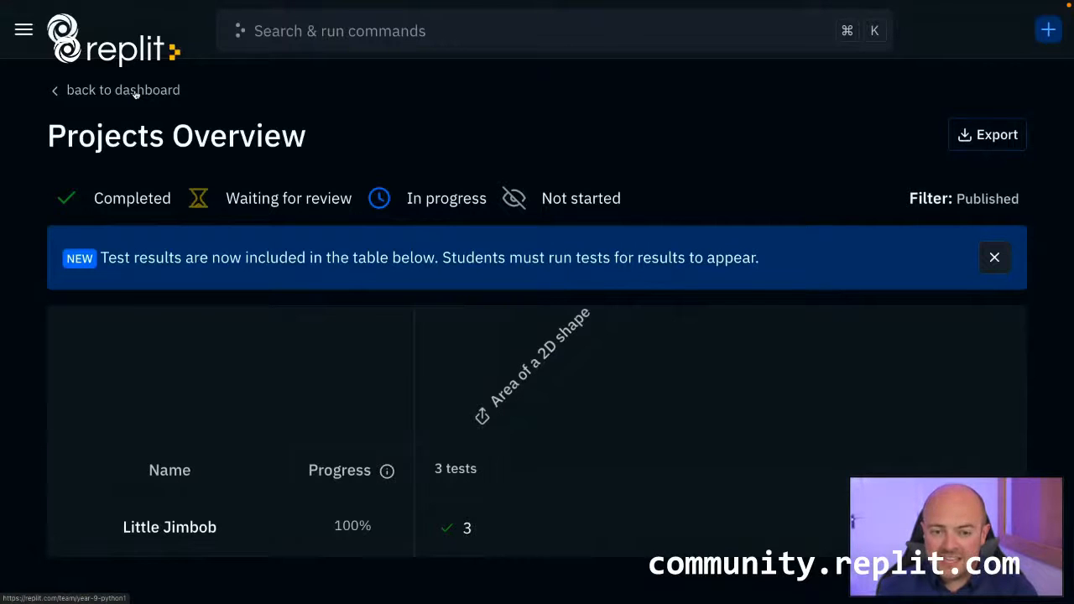
Return to the year-9-python1 team dashboard and look over its members and project list.
left_click(136, 94)
scroll(378, 281, "down", 3)
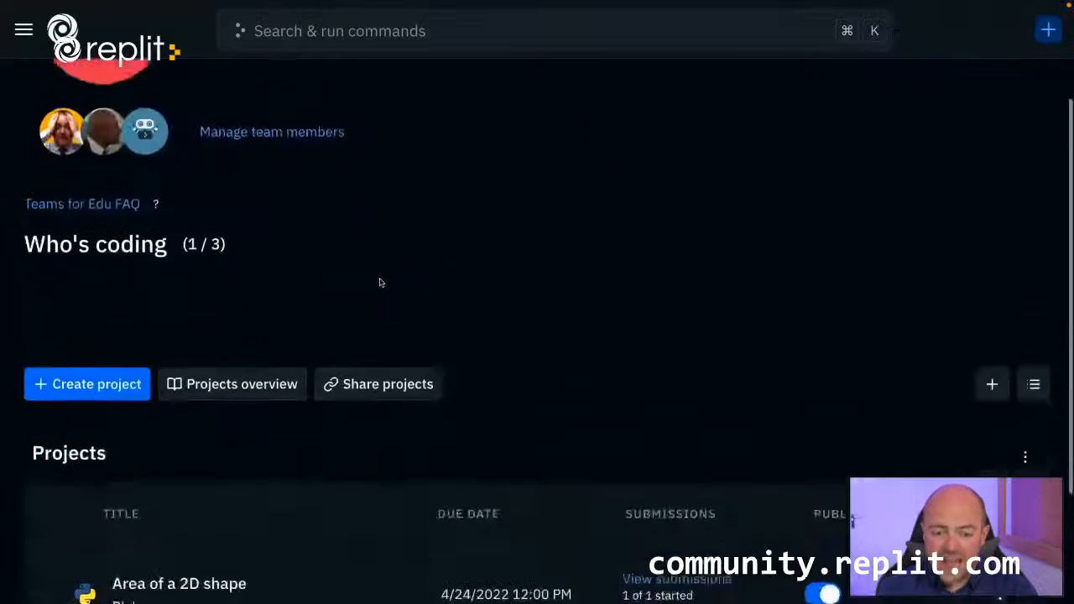
scroll(379, 282, "down", 1)
scroll(380, 282, "up", 2)
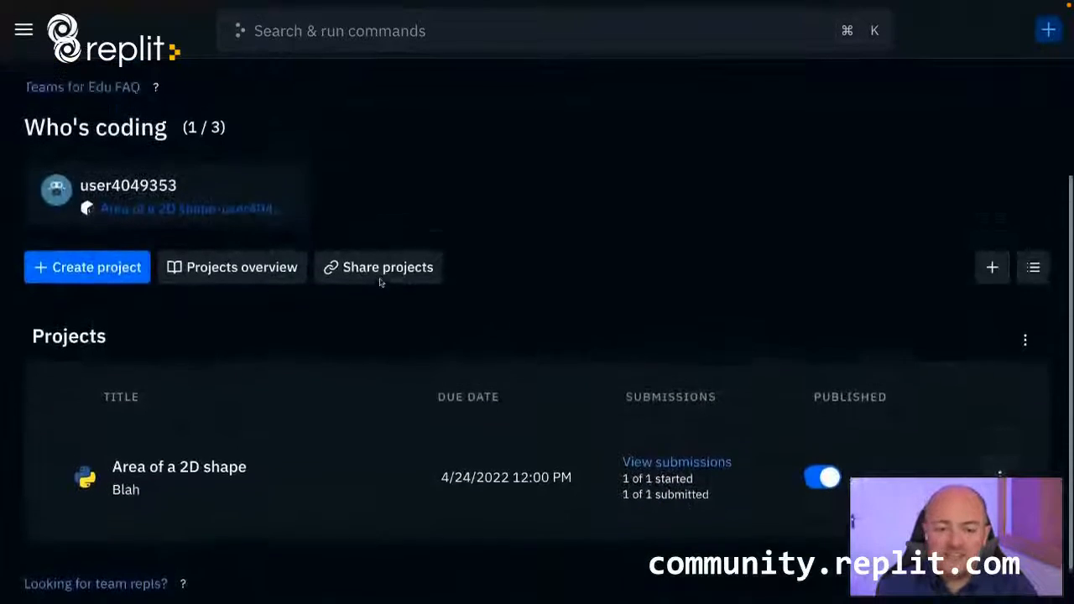
scroll(379, 282, "up", 3)
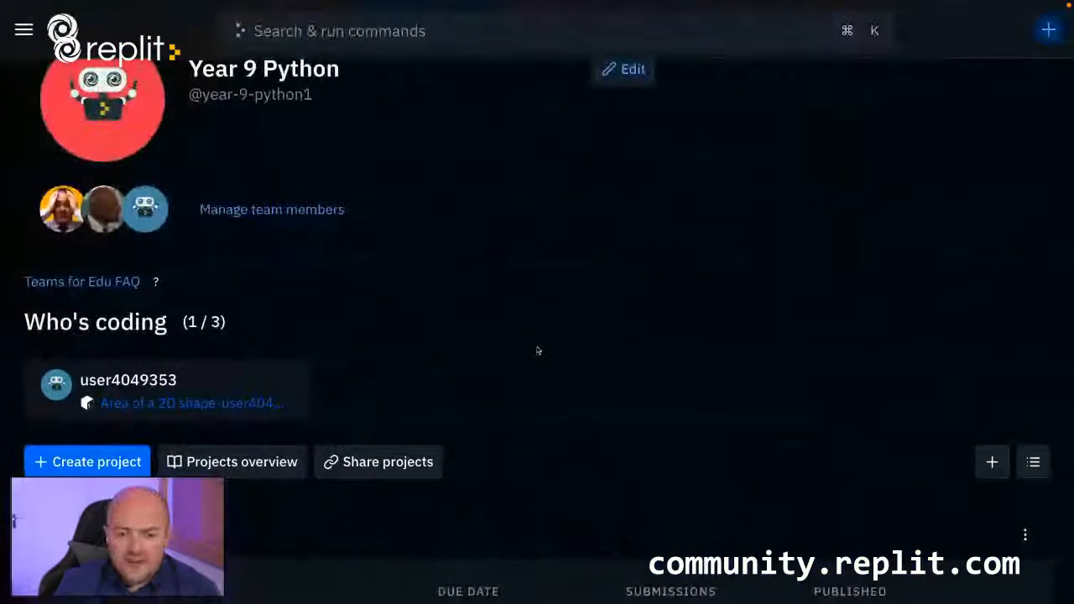
Open the submissions for the Area of a 2D shape project and view the student's submitted repl.
scroll(424, 357, "down", 1)
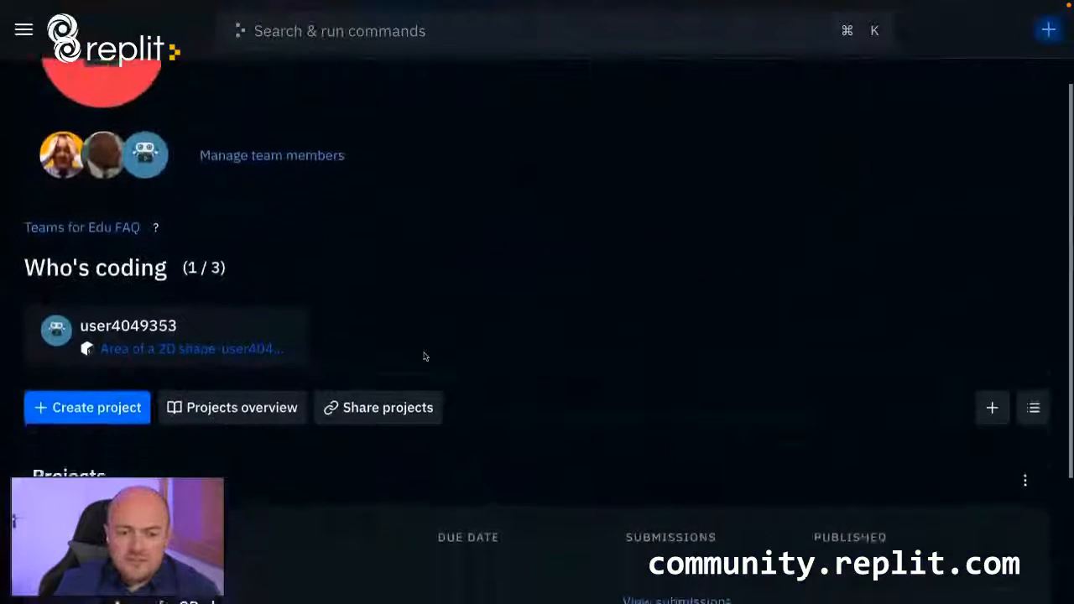
scroll(424, 357, "down", 1)
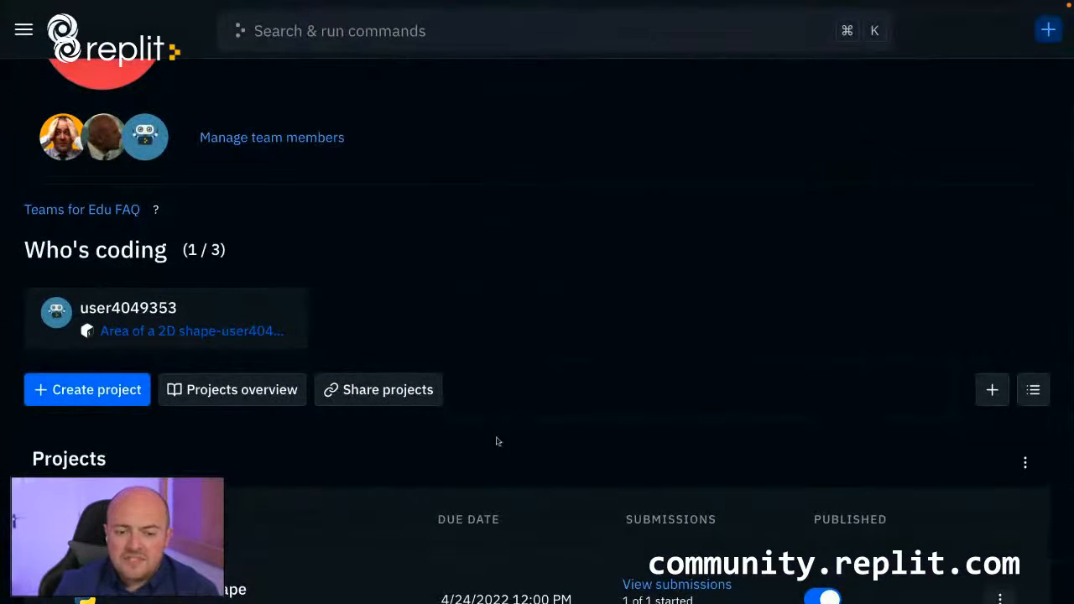
scroll(496, 439, "down", 3)
left_click(702, 490)
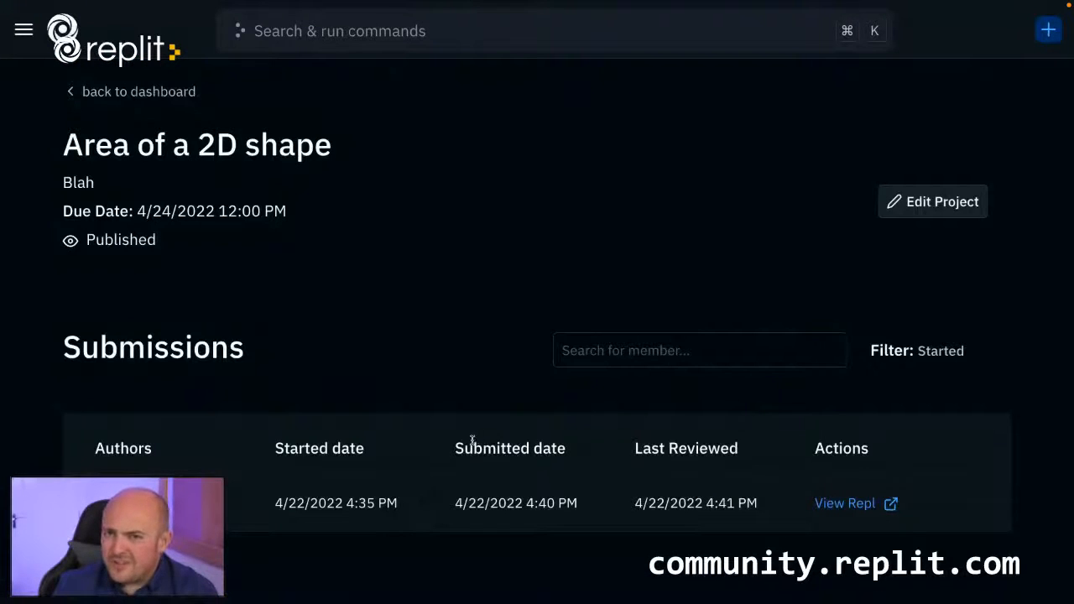
left_click(873, 504)
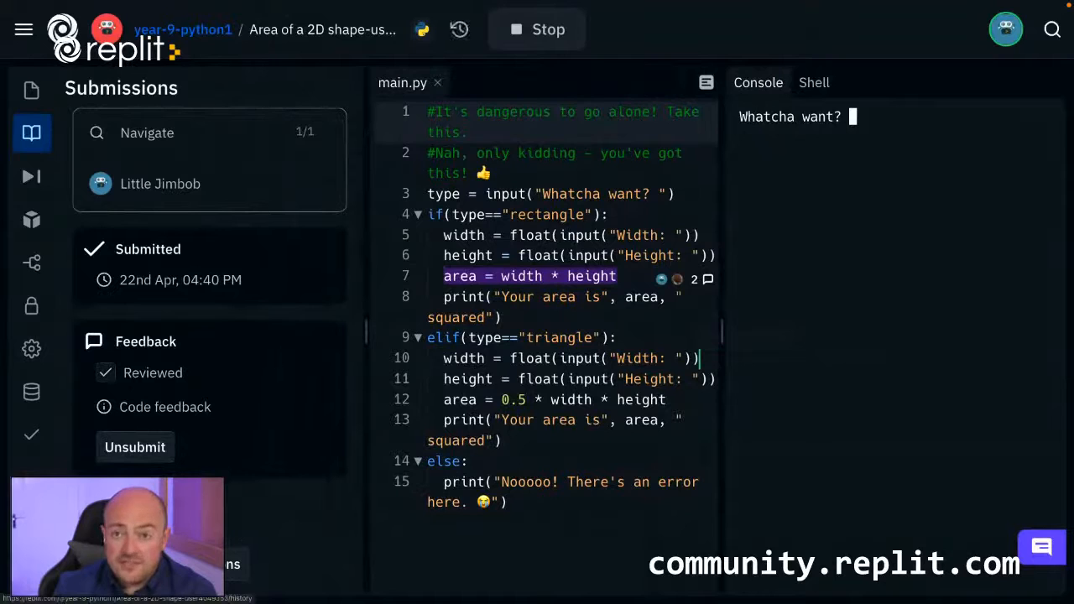
Open the repl's version history for main.py and compare Apr 22, 2022 04:40 PM revisions with the latest code.
left_click(459, 29)
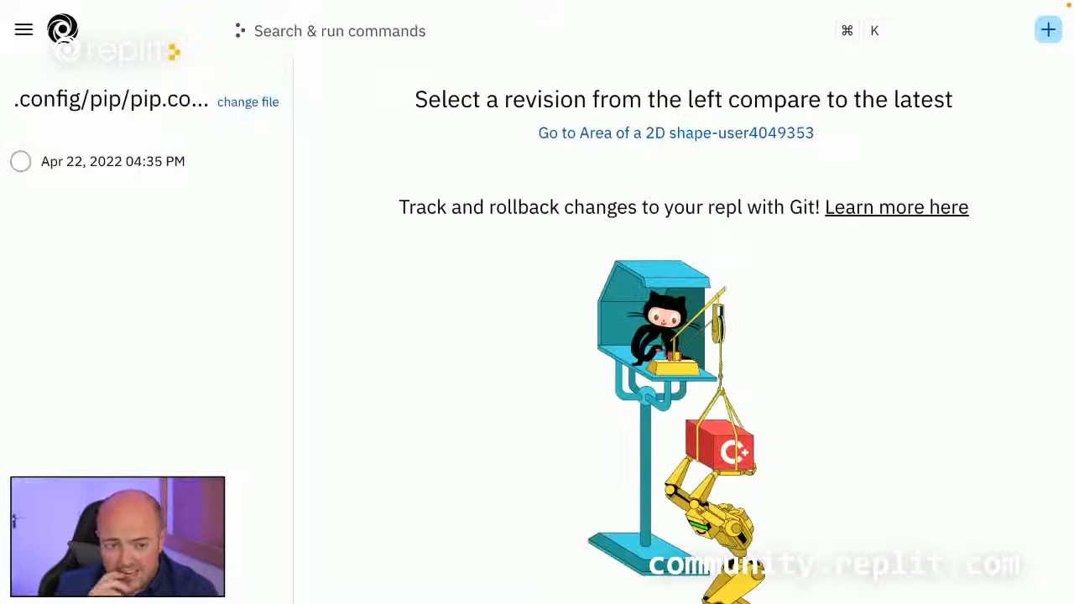
left_click(239, 102)
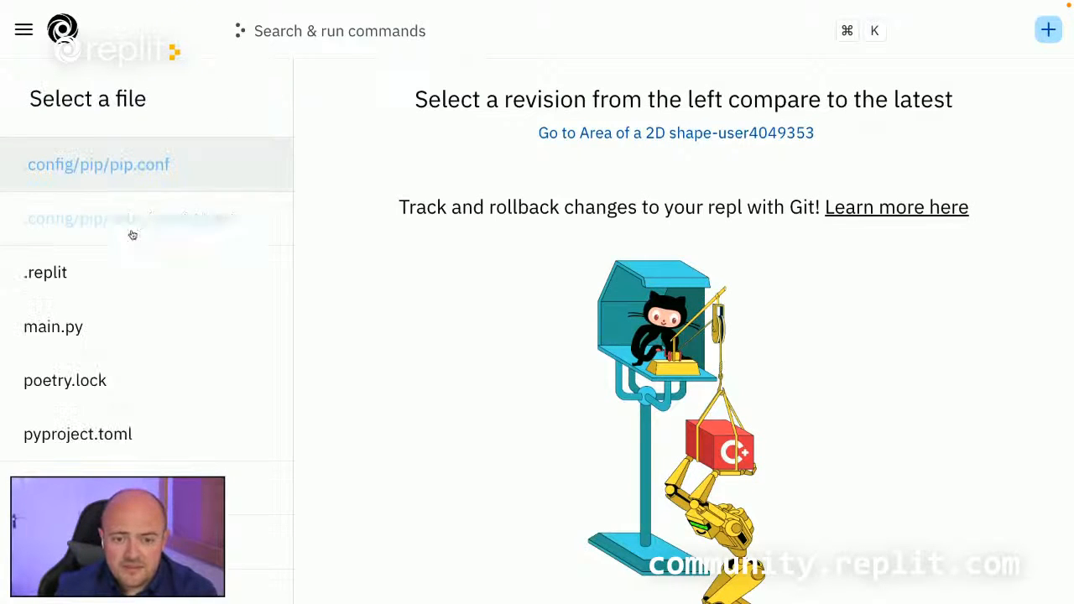
left_click(103, 331)
left_click(67, 206)
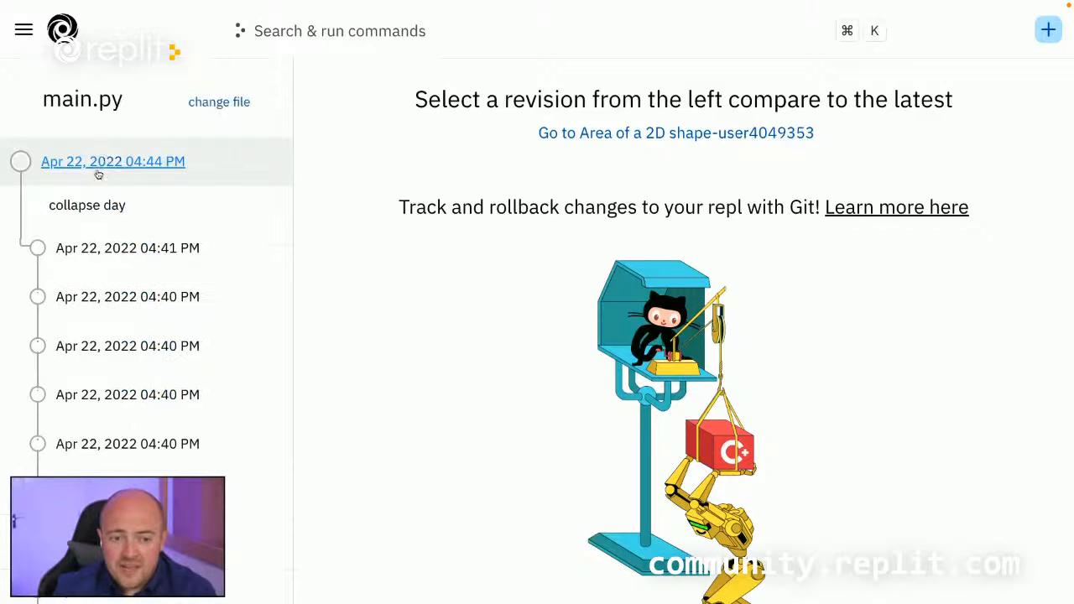
left_click(127, 250)
left_click(153, 357)
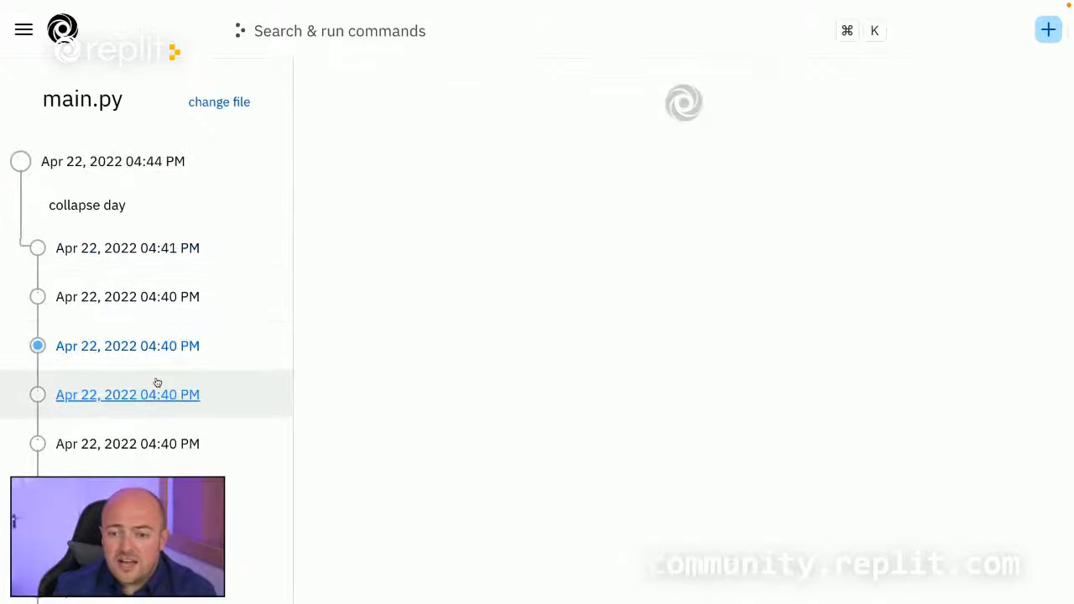
left_click(156, 494)
scroll(173, 445, "down", 2)
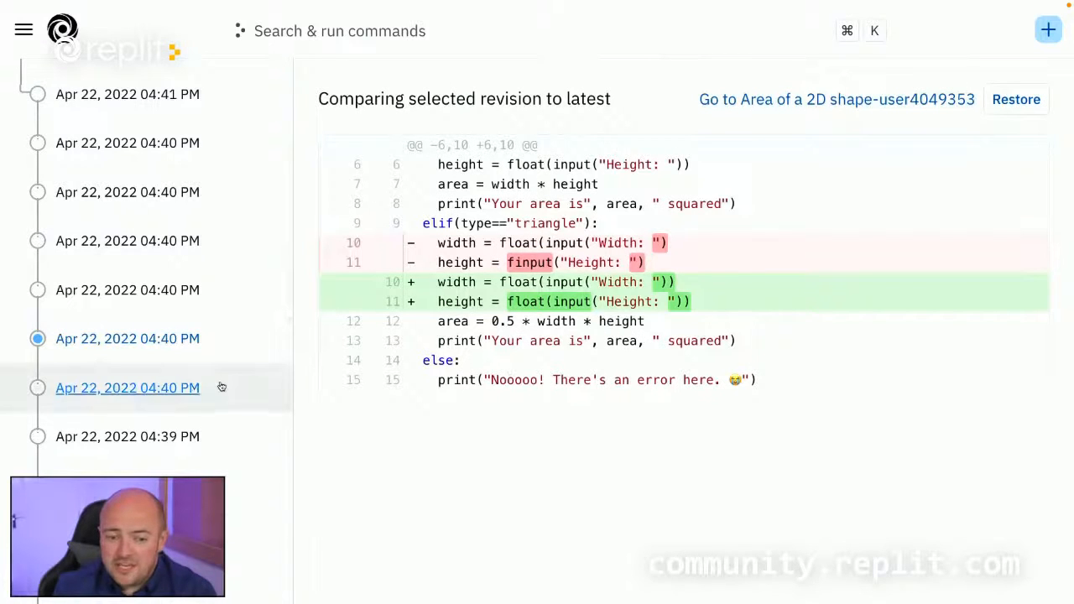
Examine the timeline of main.py revisions from Apr 22, 2022 back to the 04:38 PM entries.
scroll(201, 388, "down", 1)
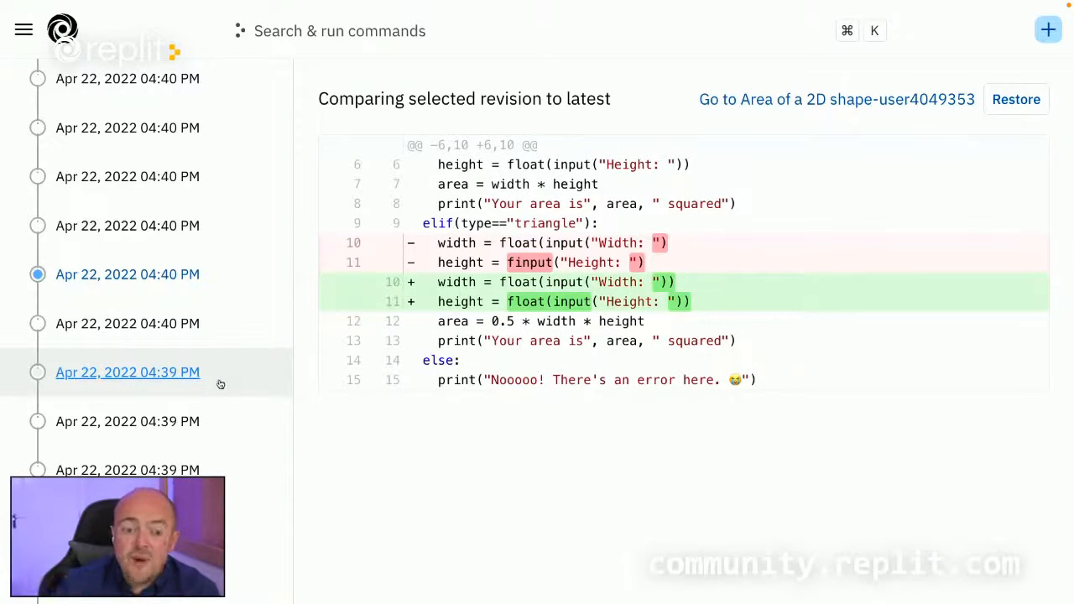
scroll(168, 450, "down", 5)
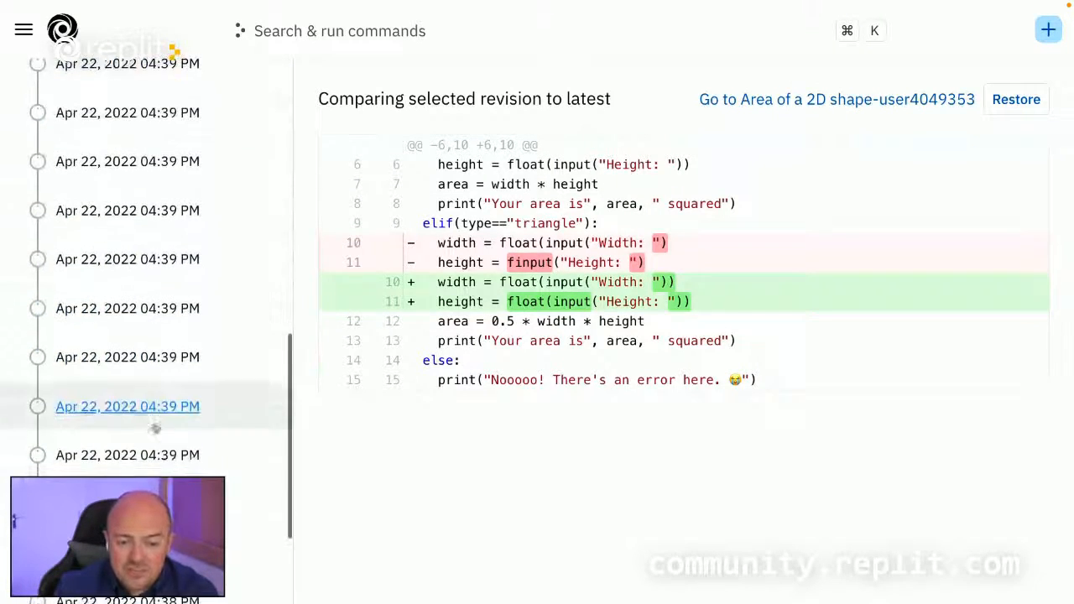
scroll(156, 428, "down", 4)
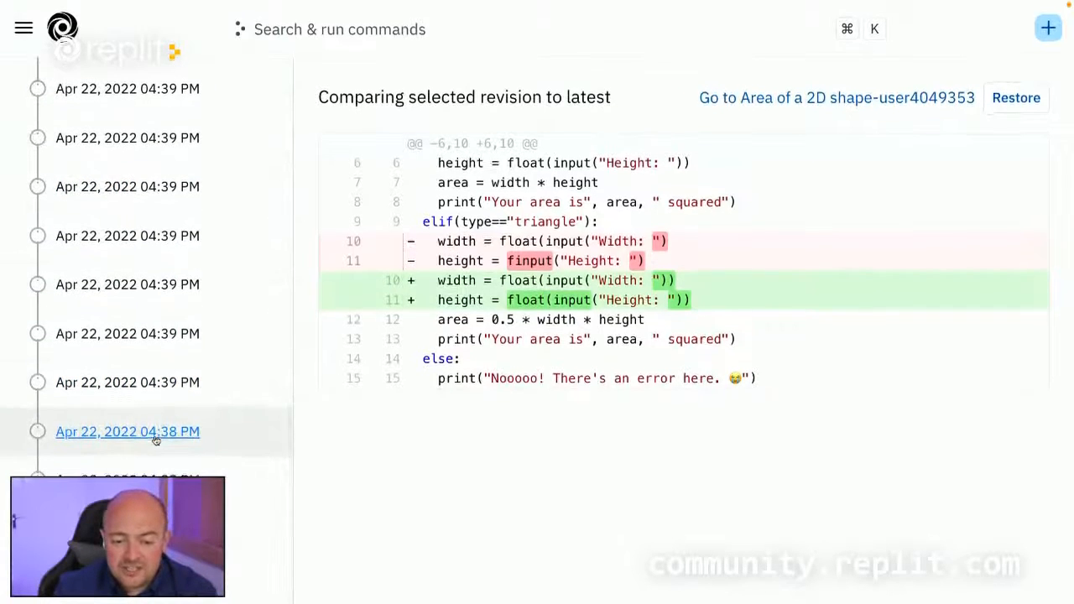
scroll(156, 439, "up", 2)
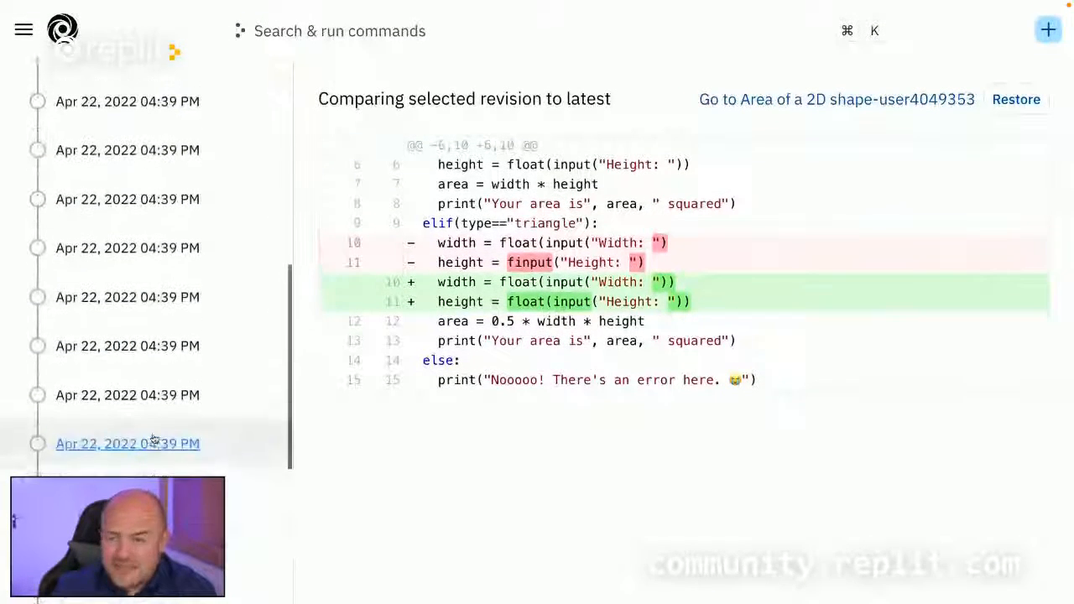
scroll(154, 439, "up", 5)
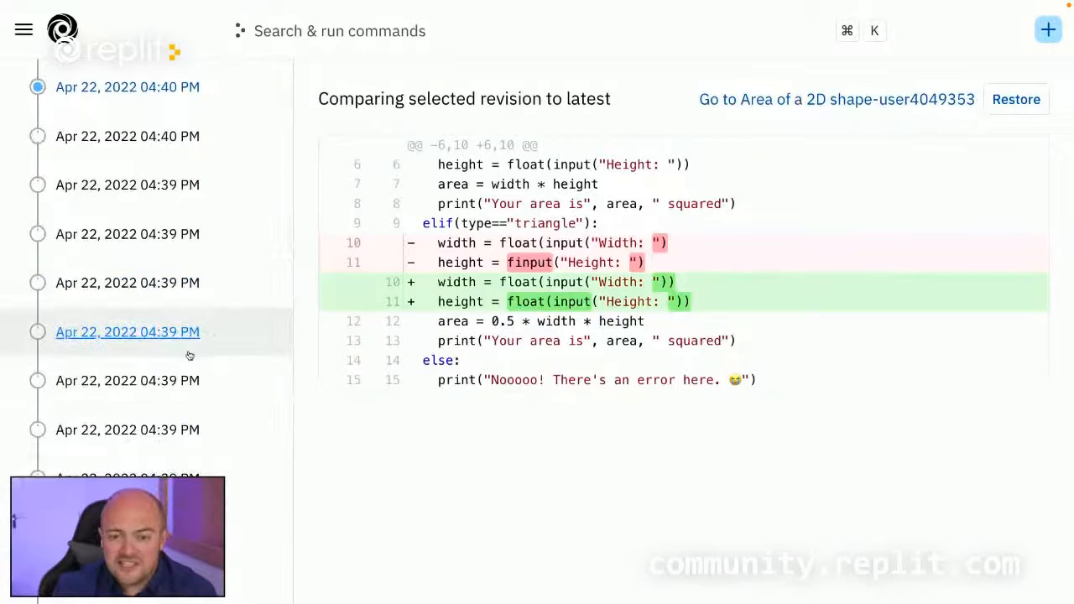
scroll(201, 293, "up", 3)
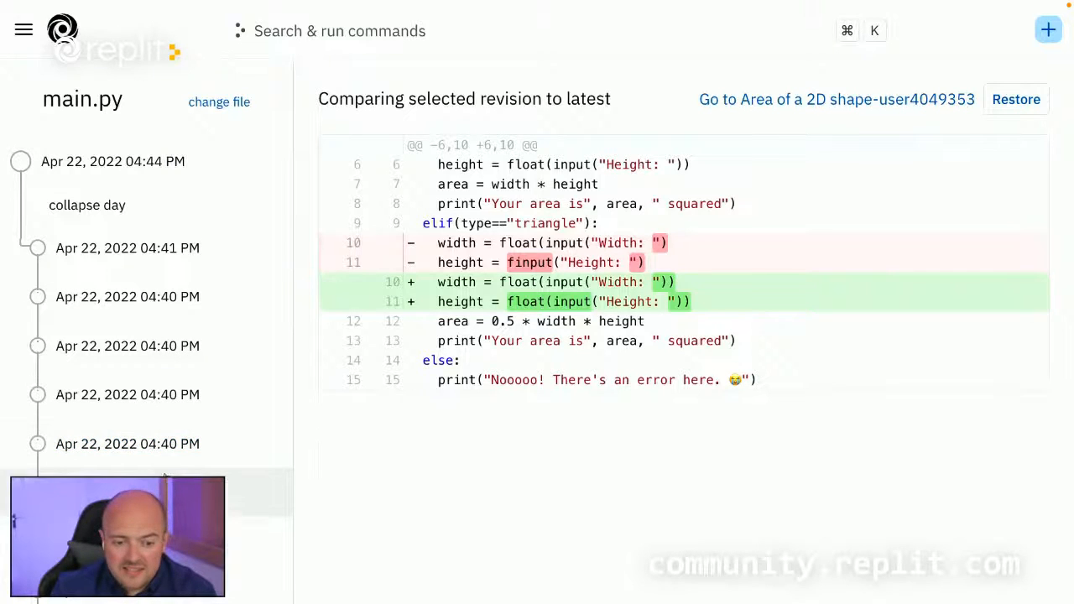
left_click(159, 445)
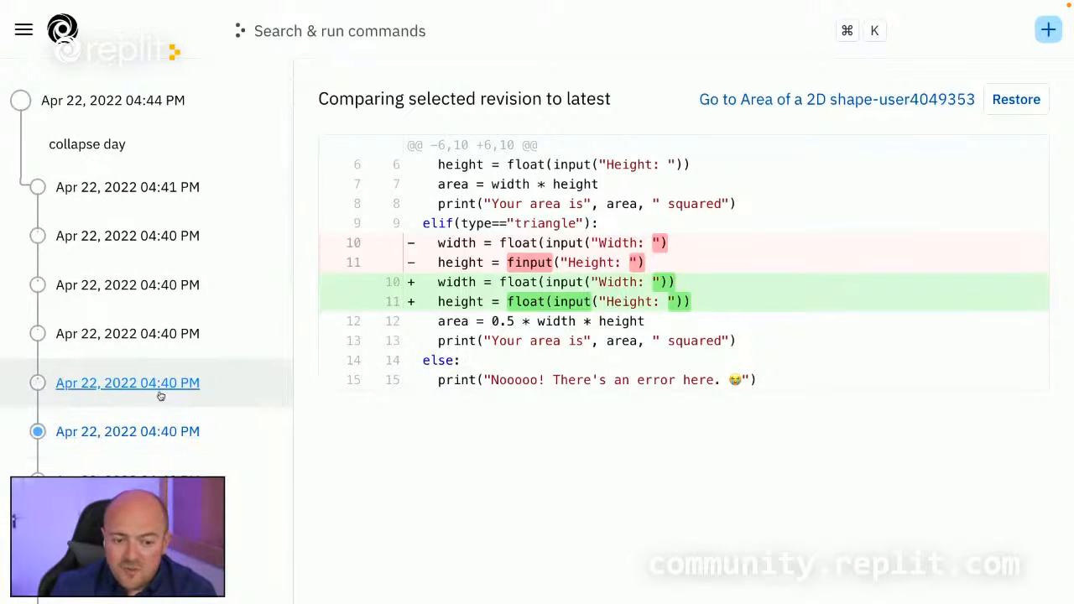
scroll(131, 267, "up", 2)
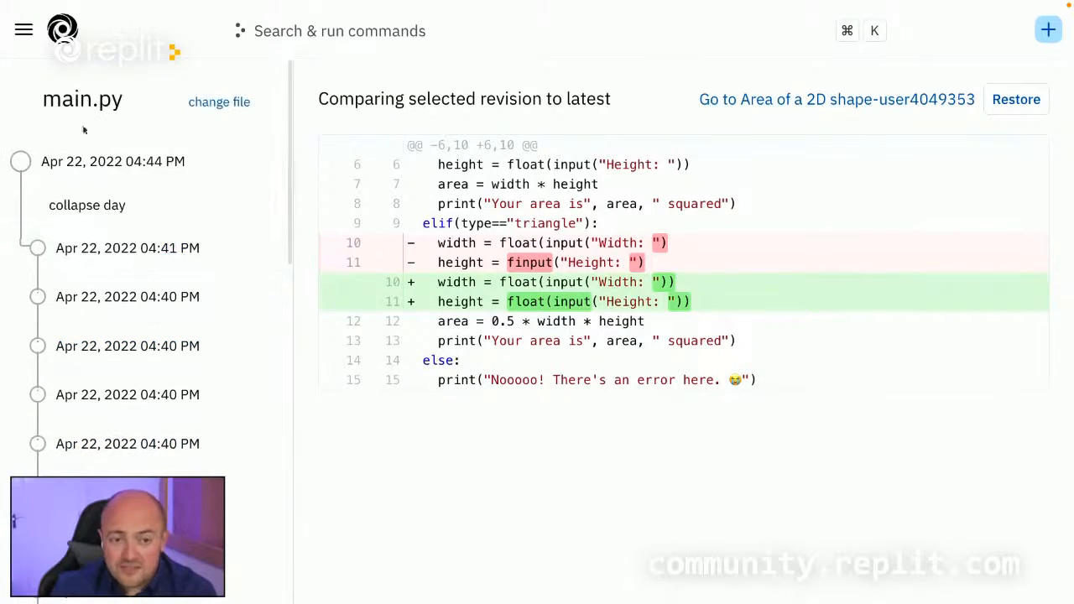
Leave the version history through the repl and team dashboard, and reopen the Area of a 2D shape submissions.
left_click(927, 99)
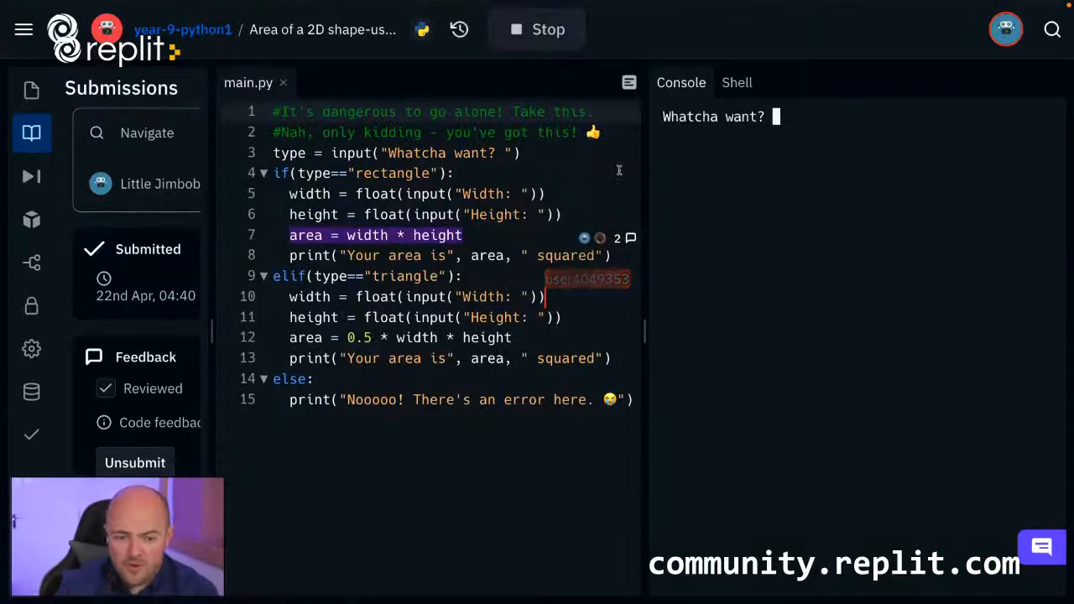
left_click(209, 32)
left_click(632, 55)
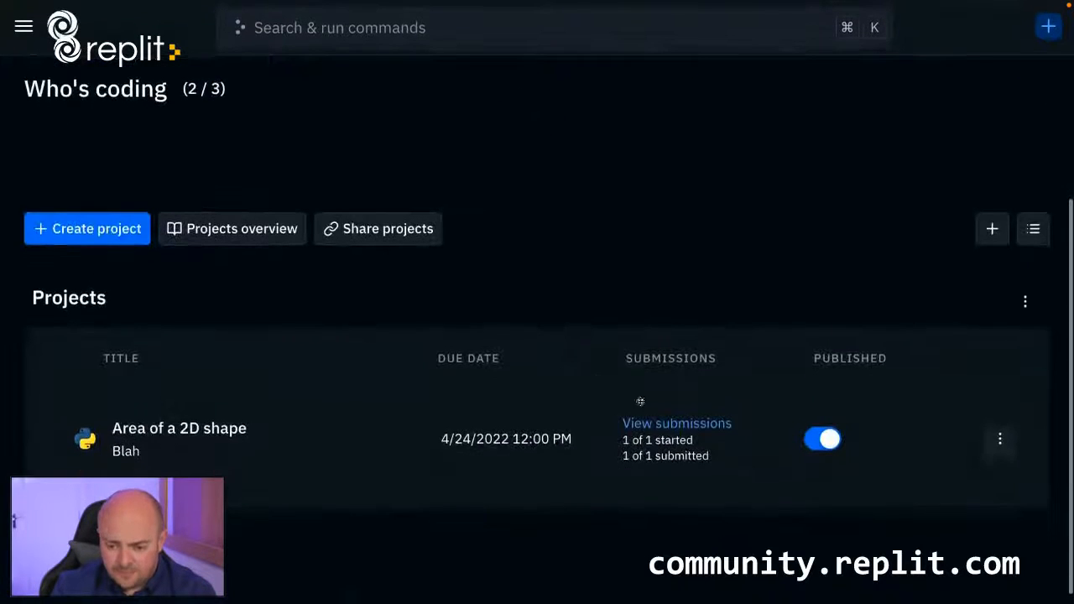
left_click(687, 430)
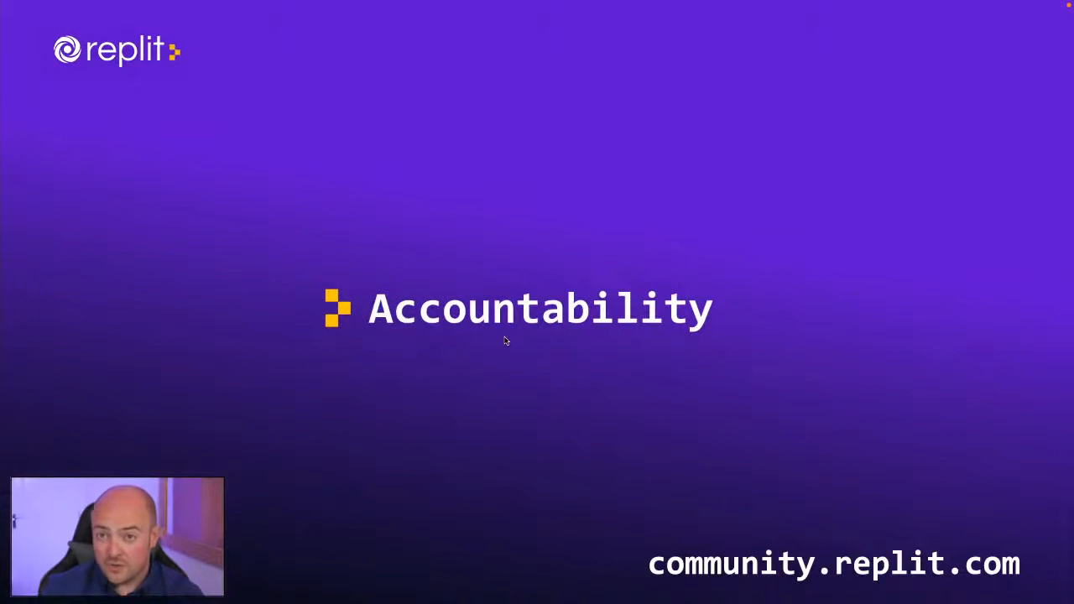
key("Right")
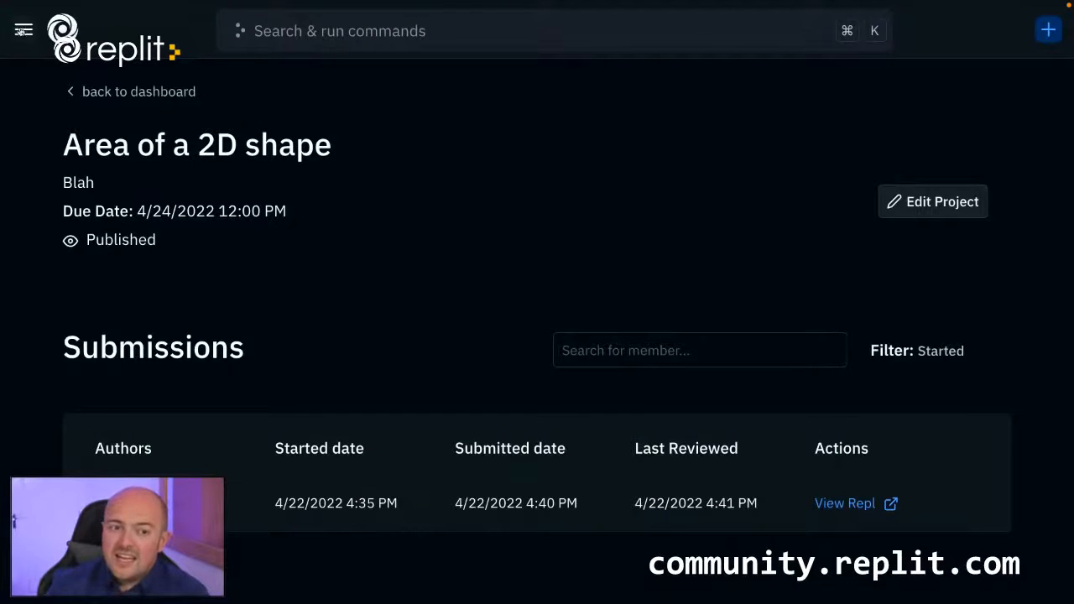
Open the Curriculum hub, shrink the page view and browse the available curriculum units.
left_click(23, 30)
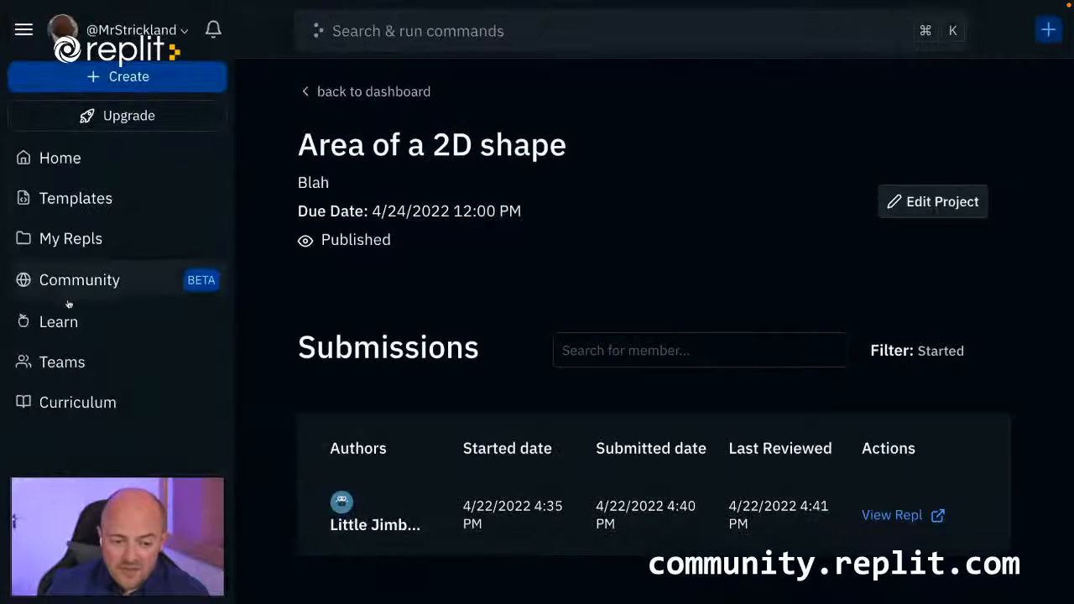
left_click(100, 404)
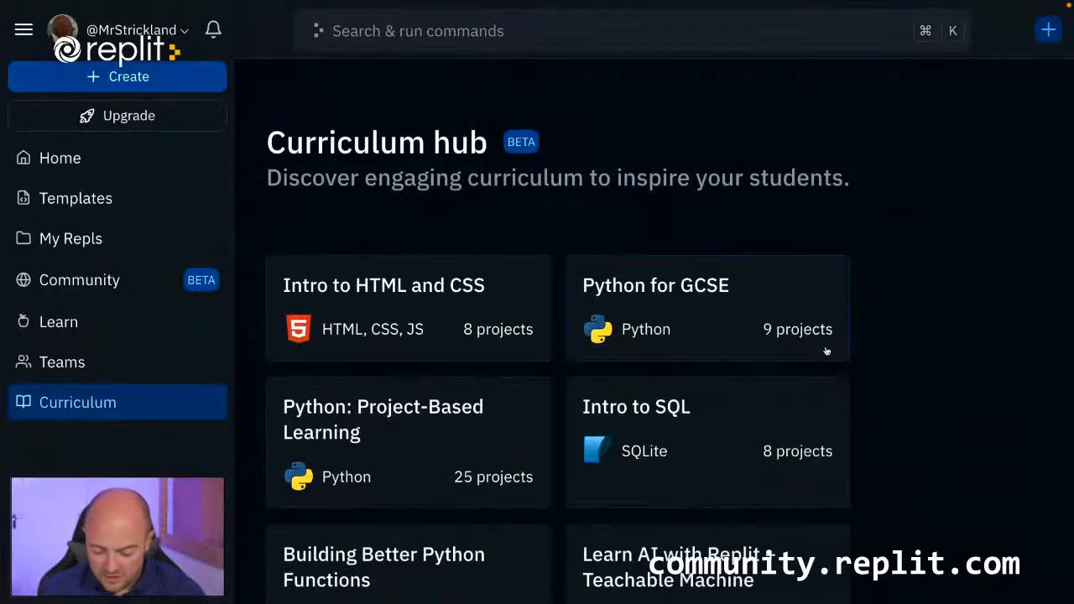
key("ctrl+minus")
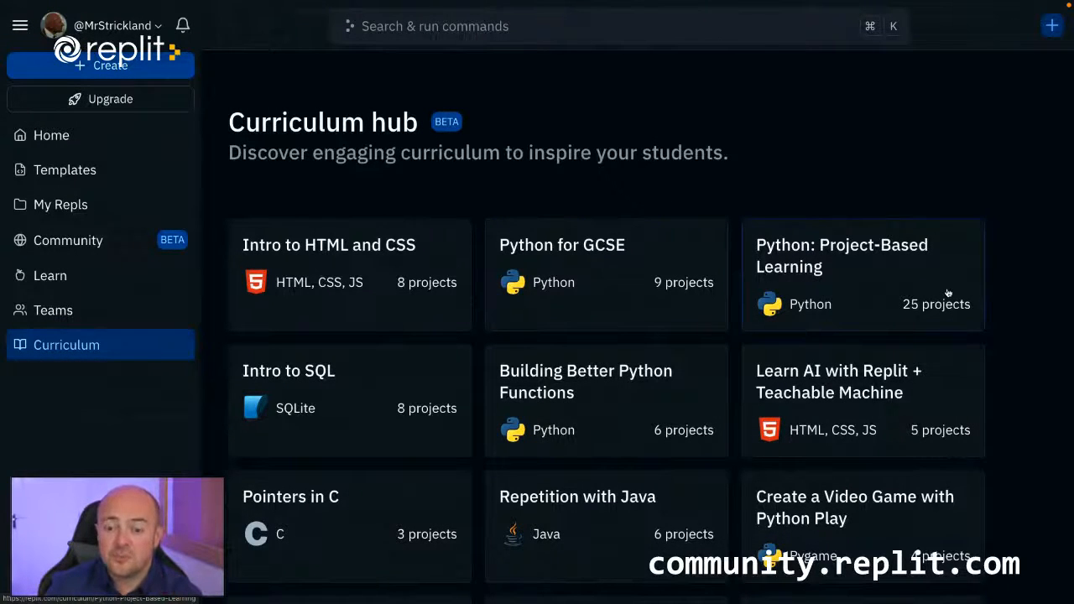
scroll(945, 294, "down", 2)
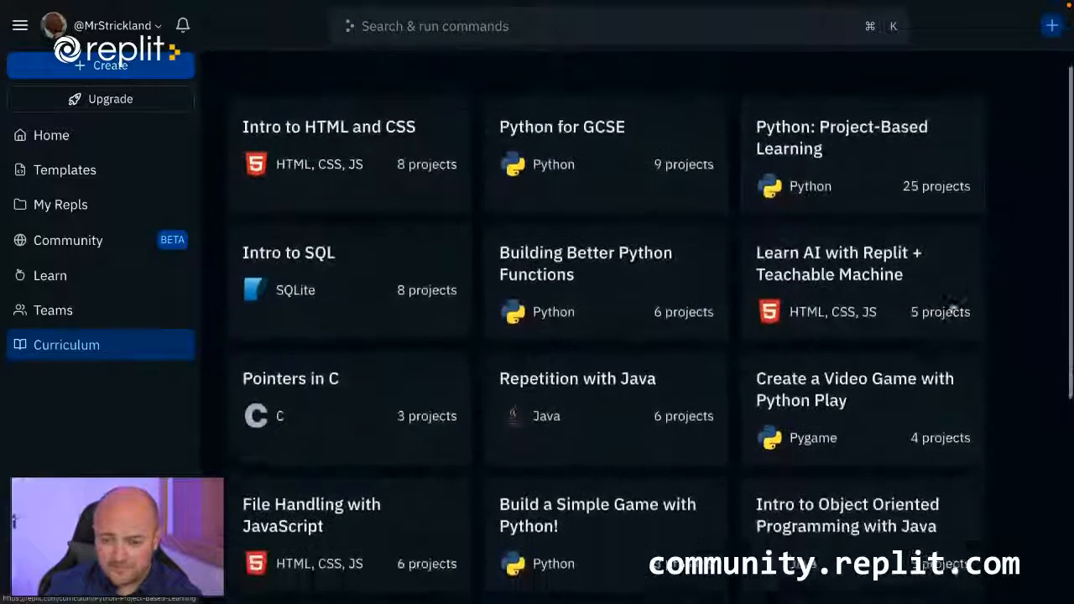
scroll(940, 311, "down", 1)
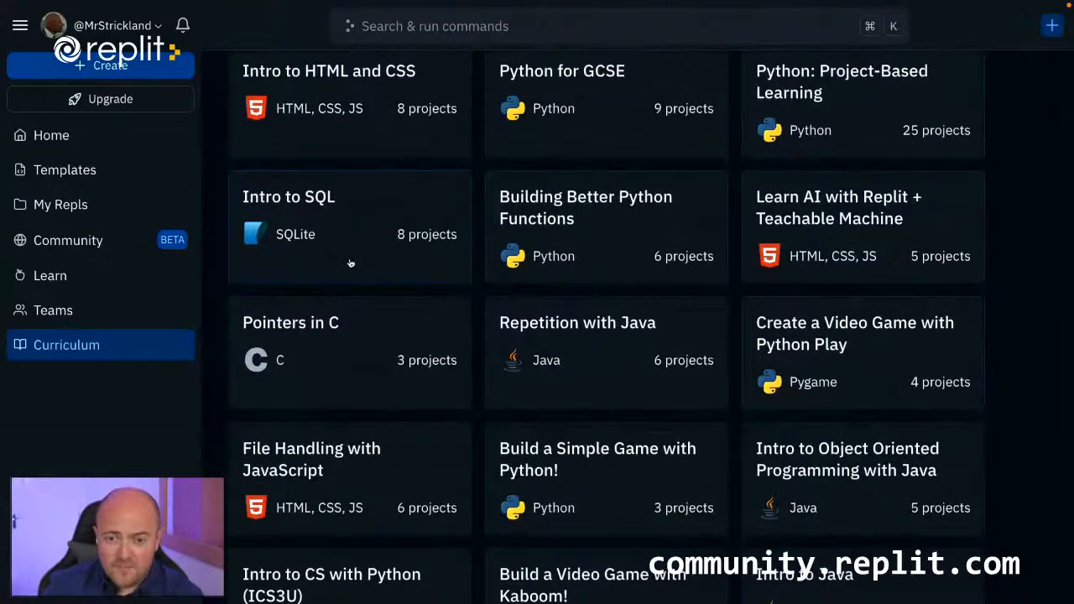
Open the Intro to SQL unit and look through its Bronze, Gold and Silver lessons.
left_click(392, 203)
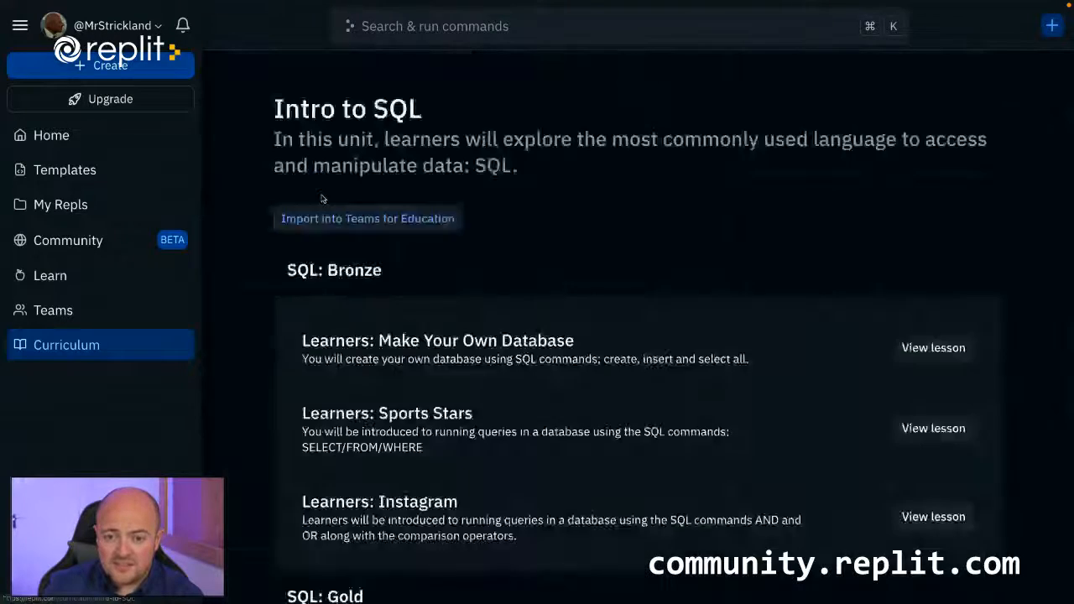
scroll(587, 243, "down", 3)
scroll(662, 335, "down", 2)
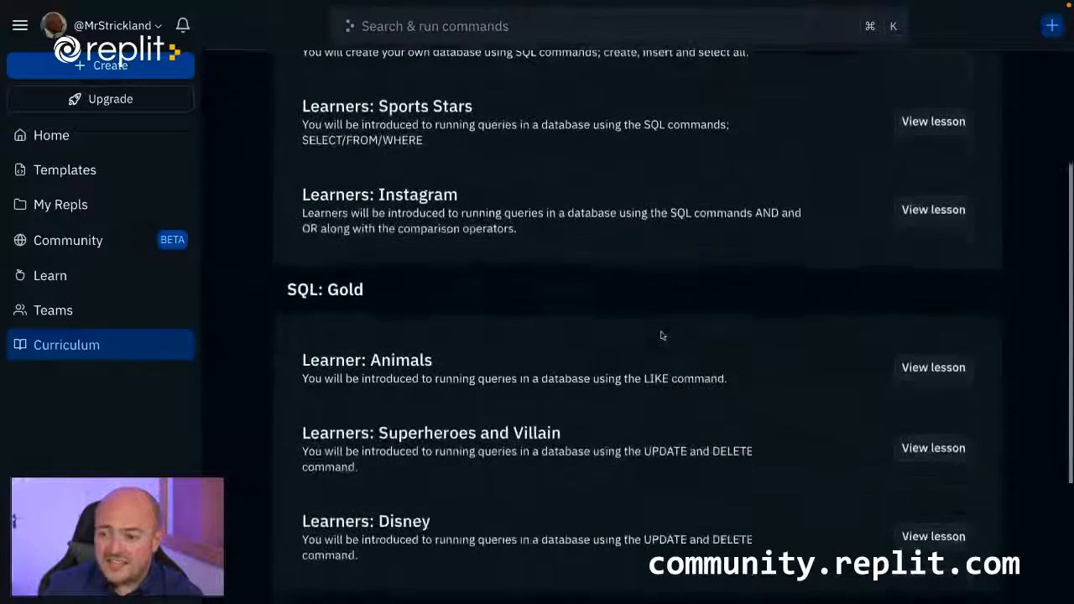
scroll(919, 158, "up", 1)
scroll(859, 232, "down", 3)
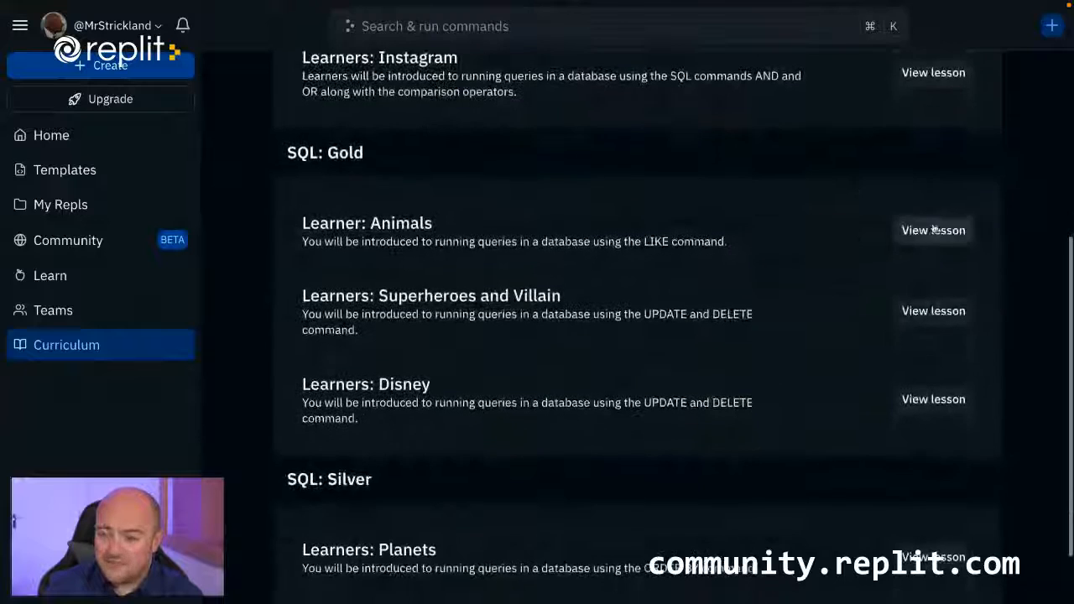
View the Learner: Animals lesson under SQL: Gold, show its files and read through its instructions.
left_click(934, 230)
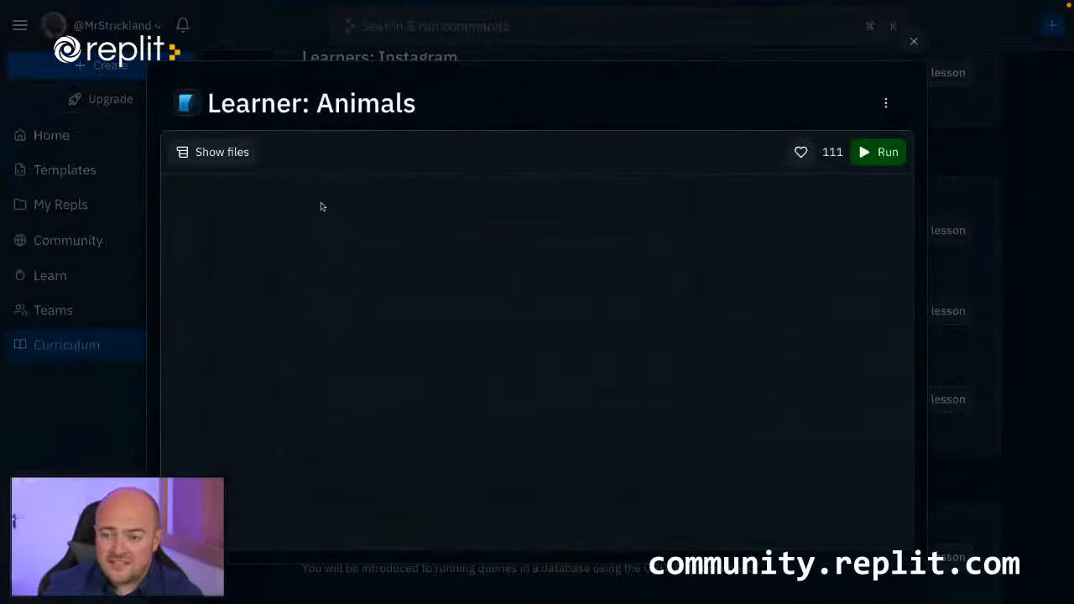
left_click(244, 155)
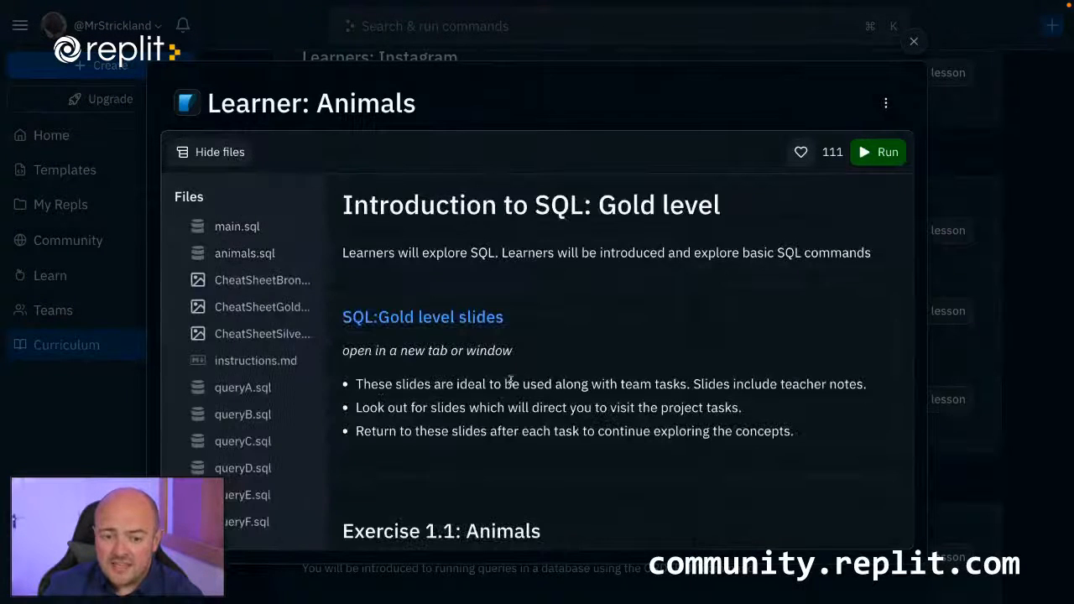
scroll(510, 382, "down", 10)
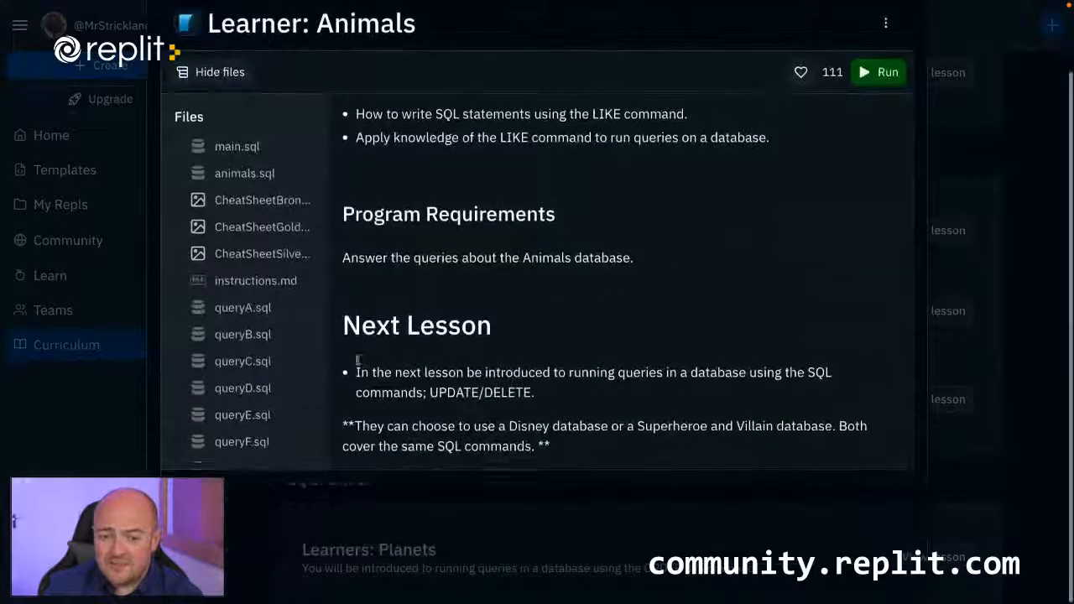
Close the Learner: Animals lesson and check which teams the Intro to SQL unit can be imported into, without importing it.
scroll(244, 336, "down", 3)
scroll(260, 352, "up", 3)
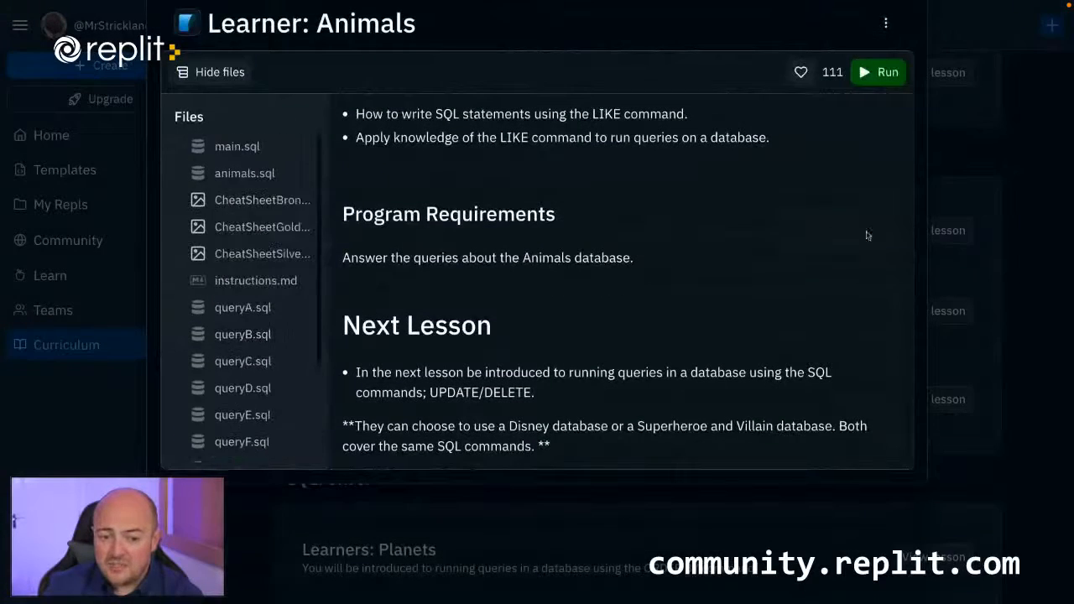
left_click(1039, 208)
scroll(823, 210, "up", 5)
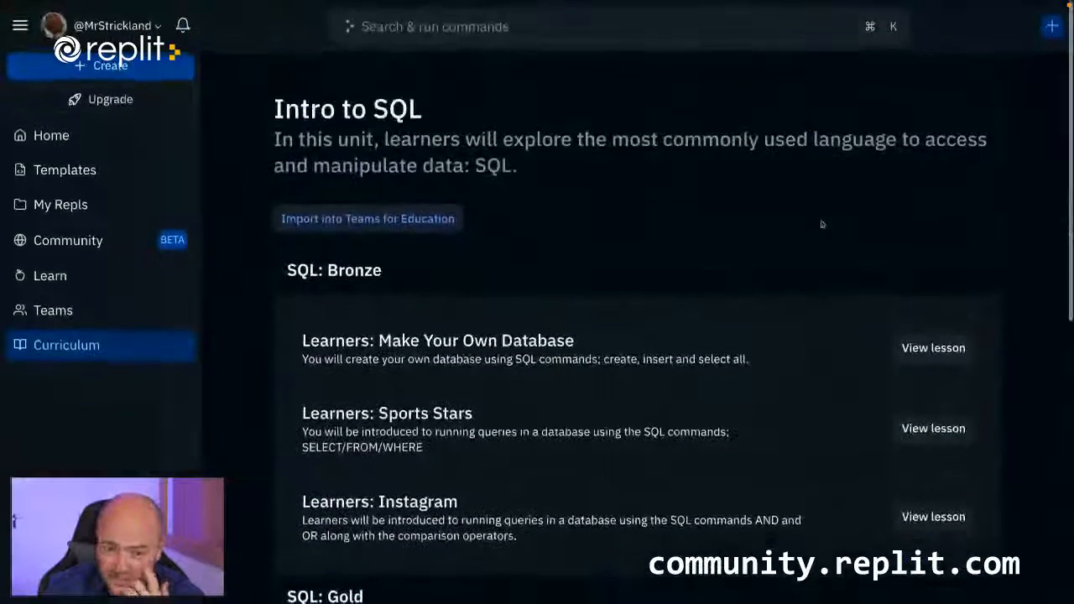
left_click(442, 225)
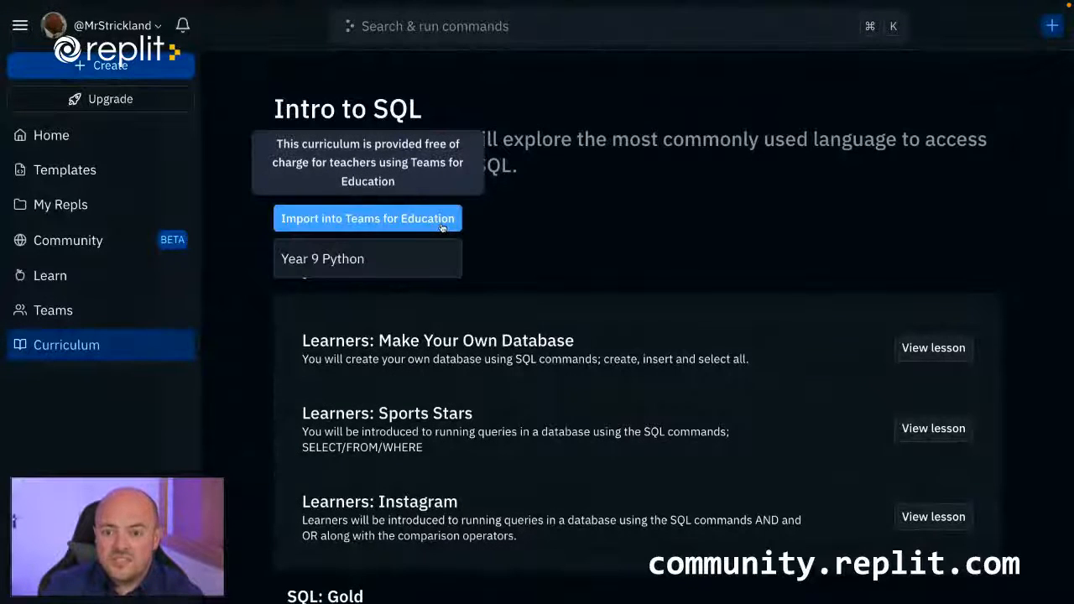
left_click(561, 188)
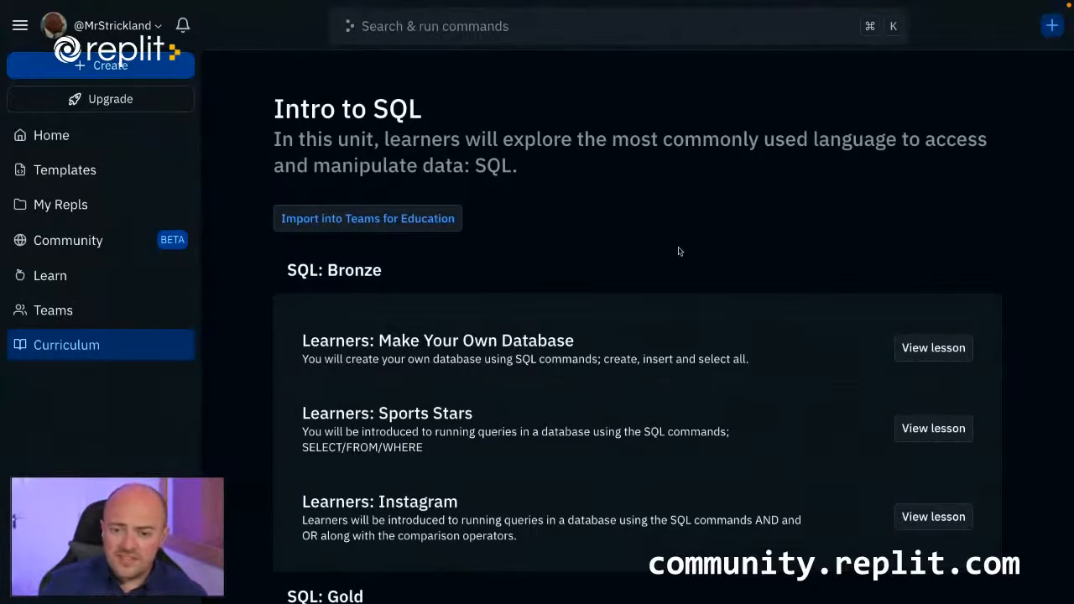
Skim the Intro to SQL lesson list again and go back to browsing the units in the Curriculum hub.
scroll(668, 351, "down", 1)
scroll(666, 351, "down", 3)
scroll(666, 351, "down", 2)
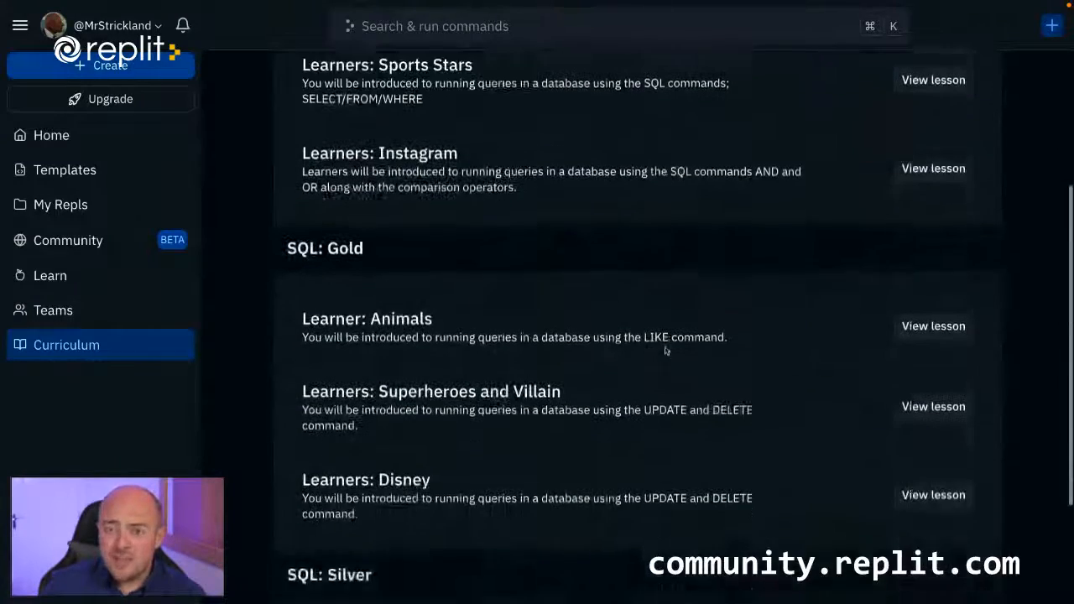
scroll(666, 351, "up", 5)
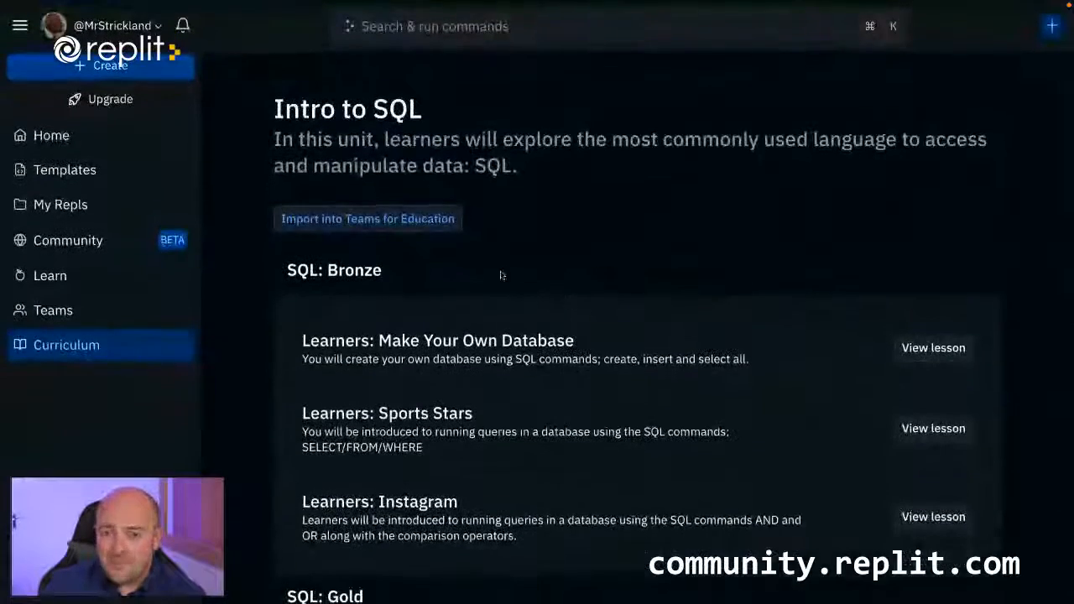
left_click(84, 345)
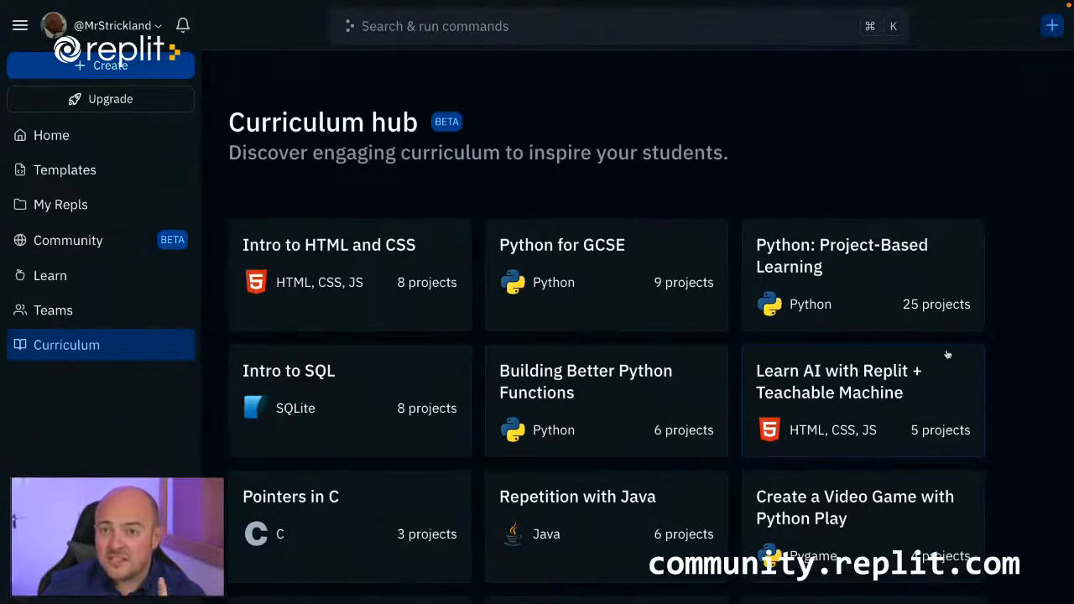
scroll(951, 354, "down", 6)
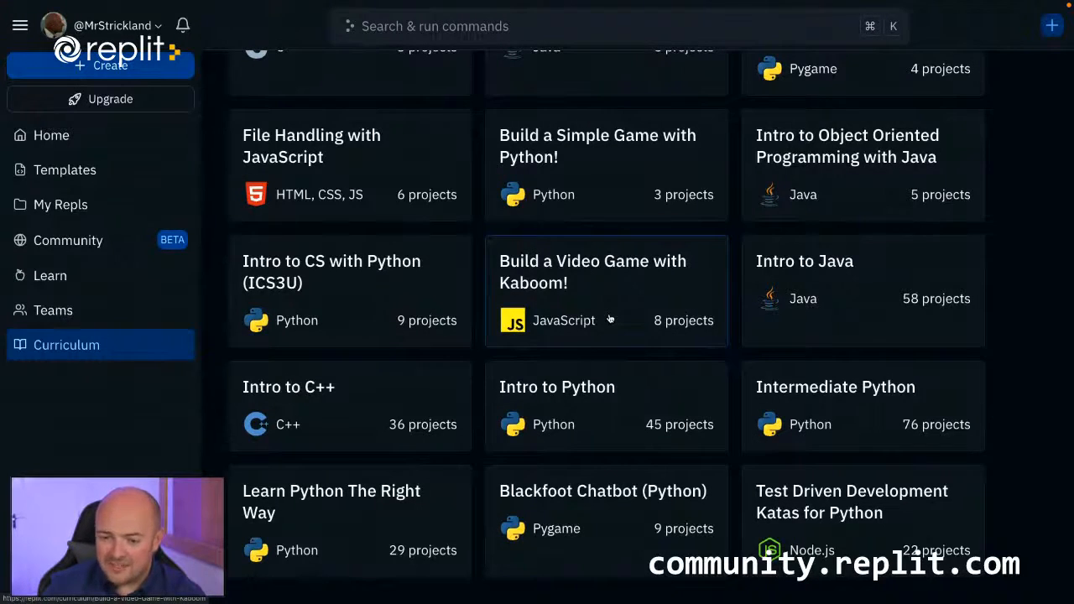
scroll(610, 318, "up", 6)
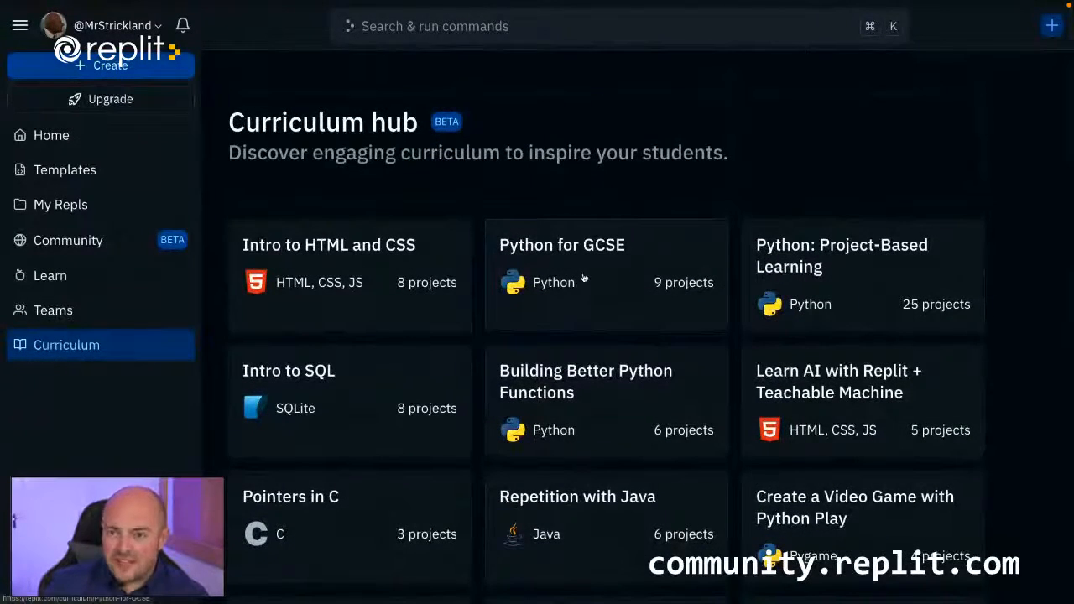
Open the Python for GCSE unit and look through its exercises and projects, highlighting the Romino's Pizza heading.
left_click(584, 278)
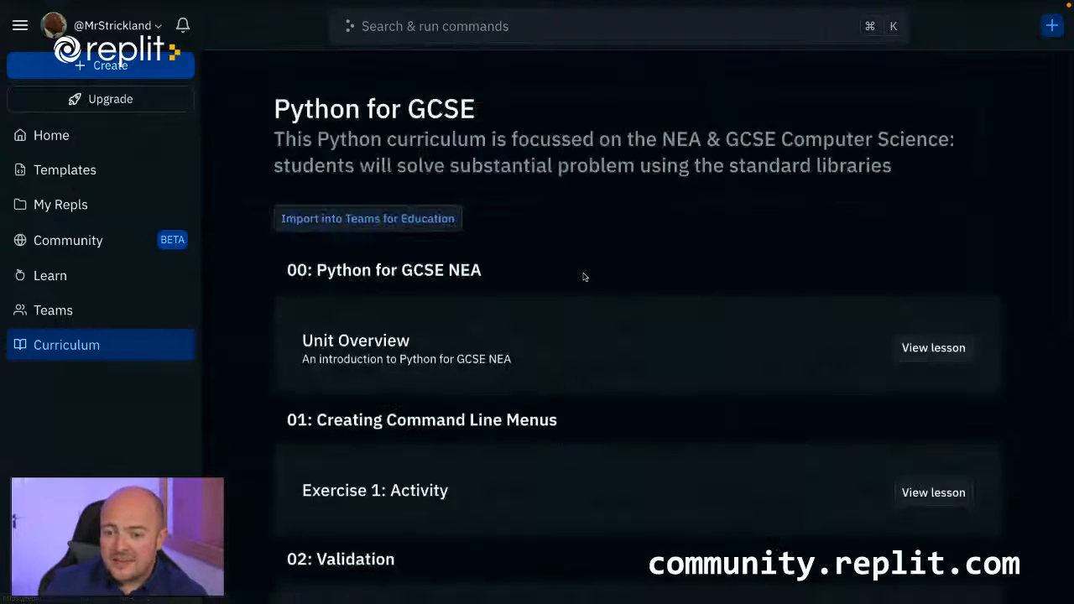
scroll(584, 281, "down", 2)
scroll(584, 282, "down", 8)
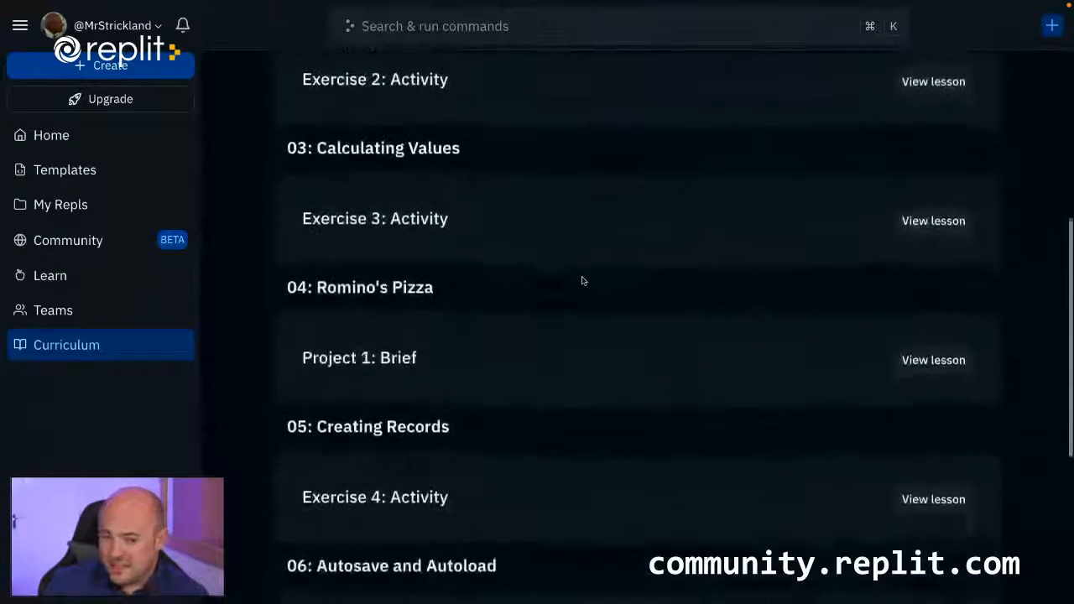
scroll(584, 281, "down", 2)
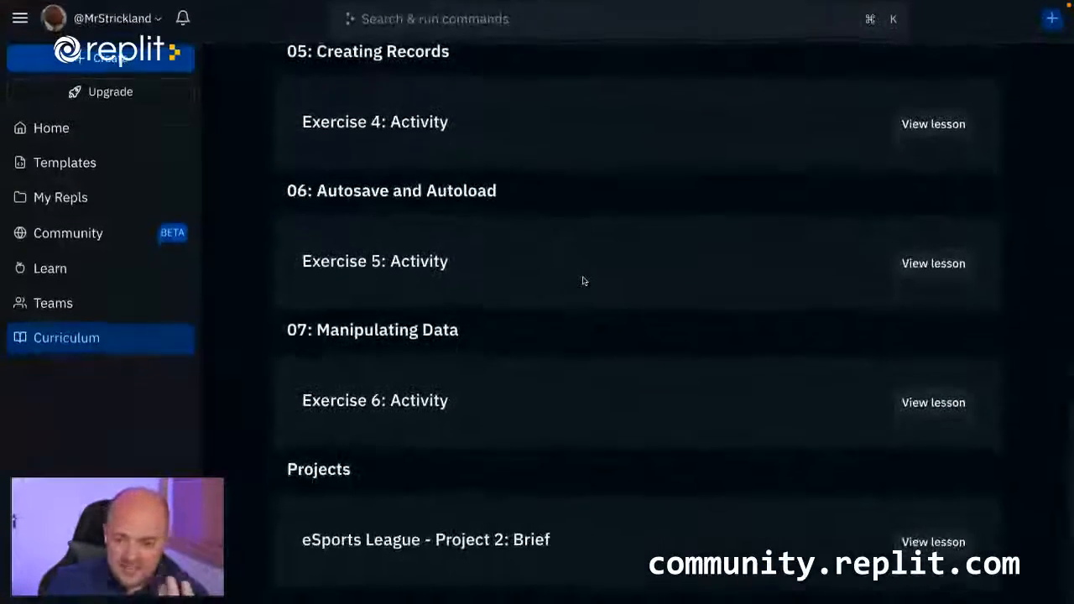
scroll(585, 286, "up", 4)
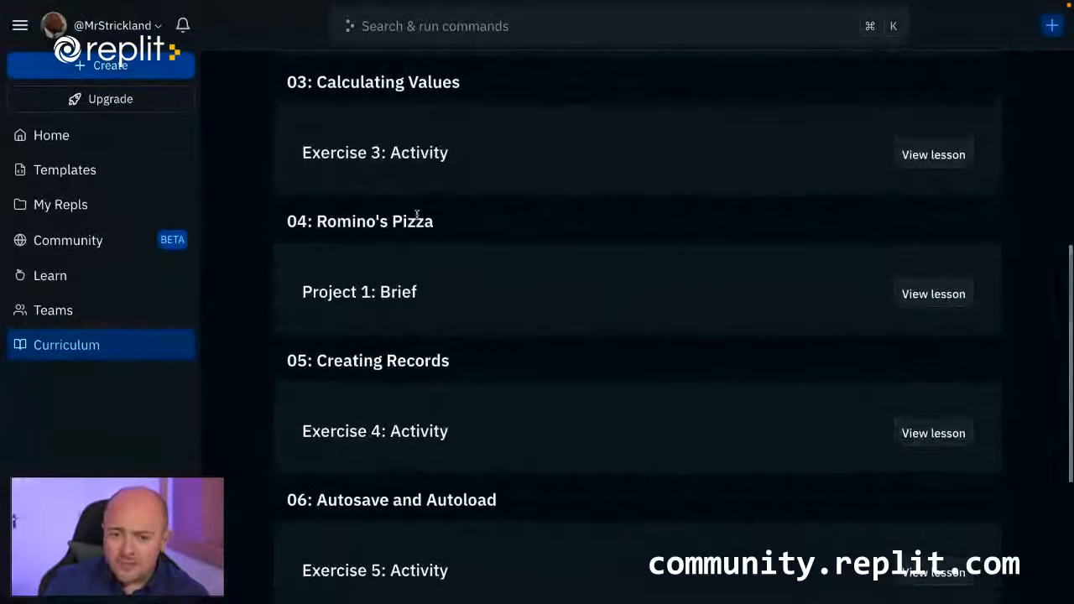
left_click_drag(433, 222, 317, 223)
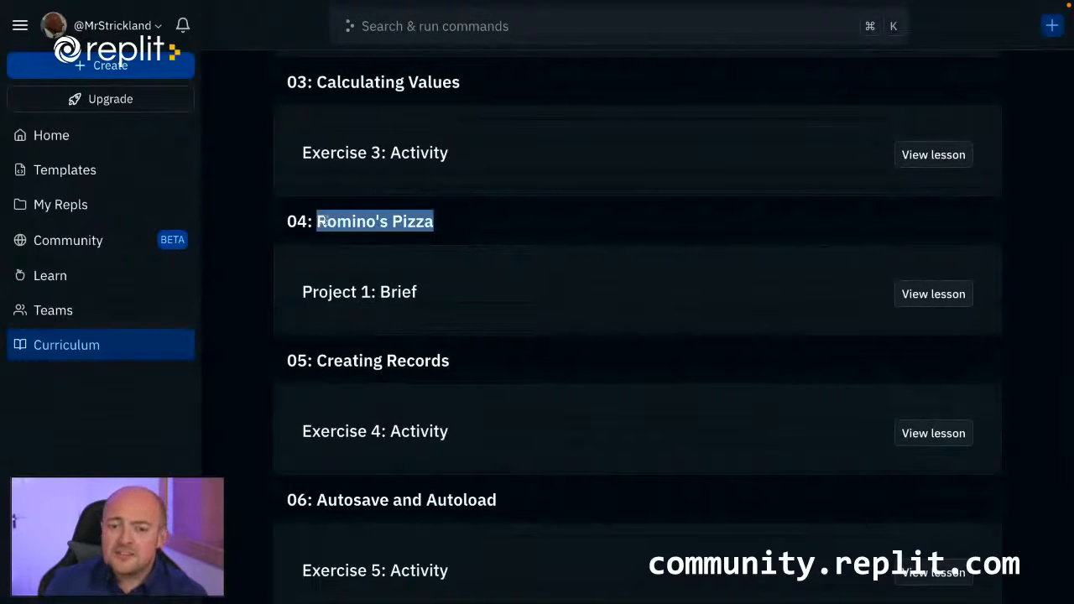
left_click(329, 225)
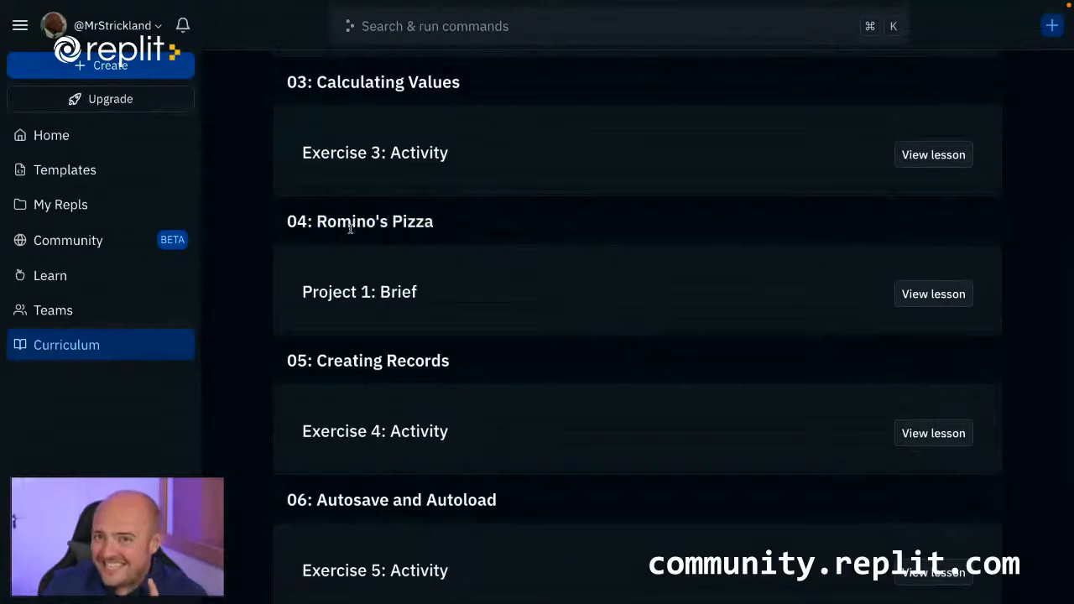
scroll(393, 228, "up", 8)
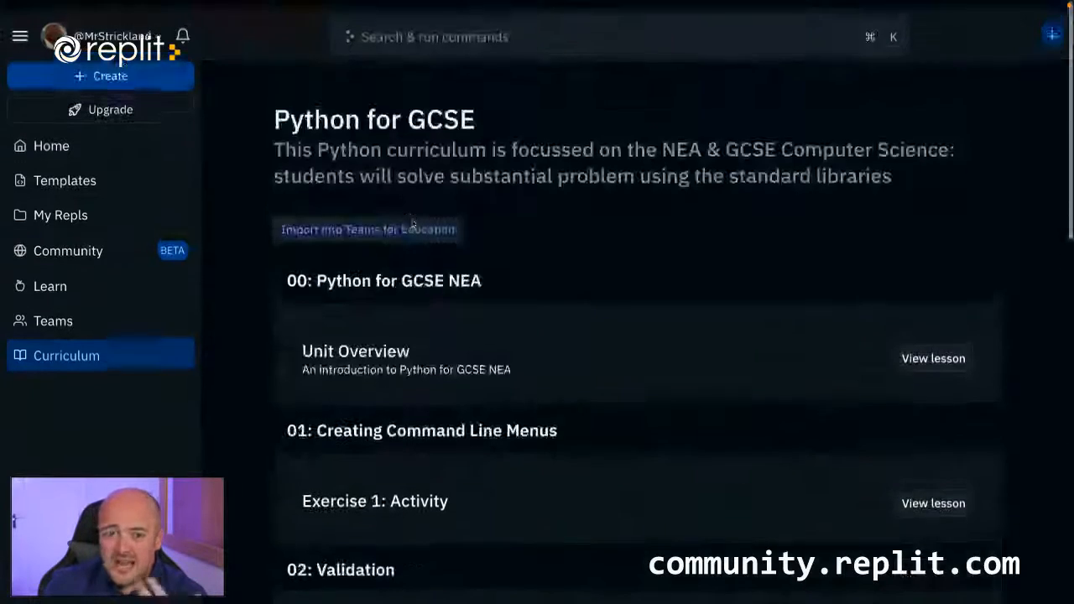
Return to the Curriculum hub, open the Python: Project-Based Learning unit and look through its lessons from Cryptography to Personal Database.
left_click(101, 348)
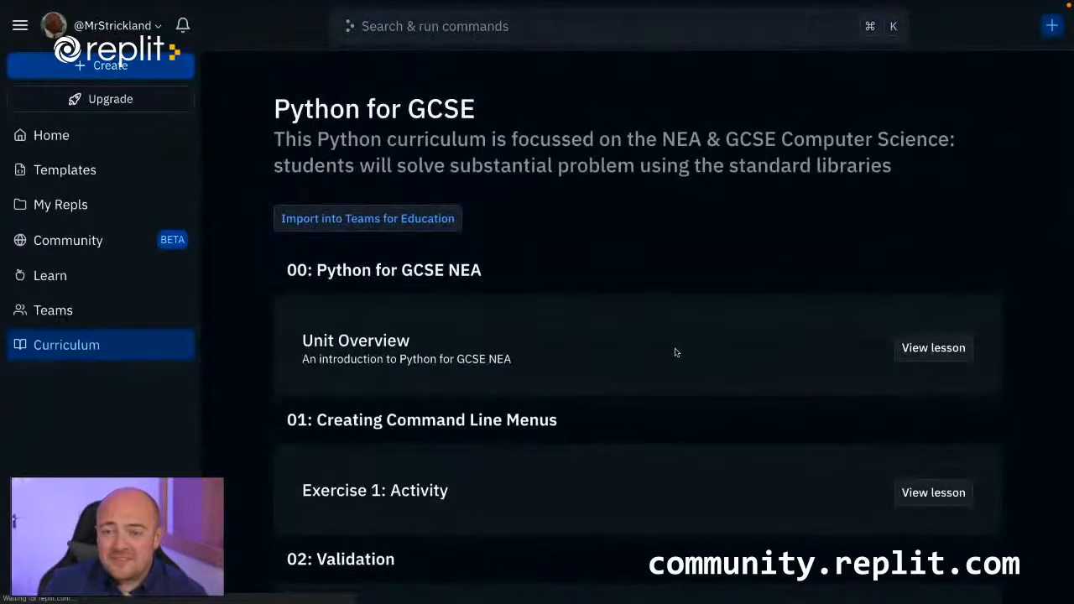
scroll(677, 354, "down", 2)
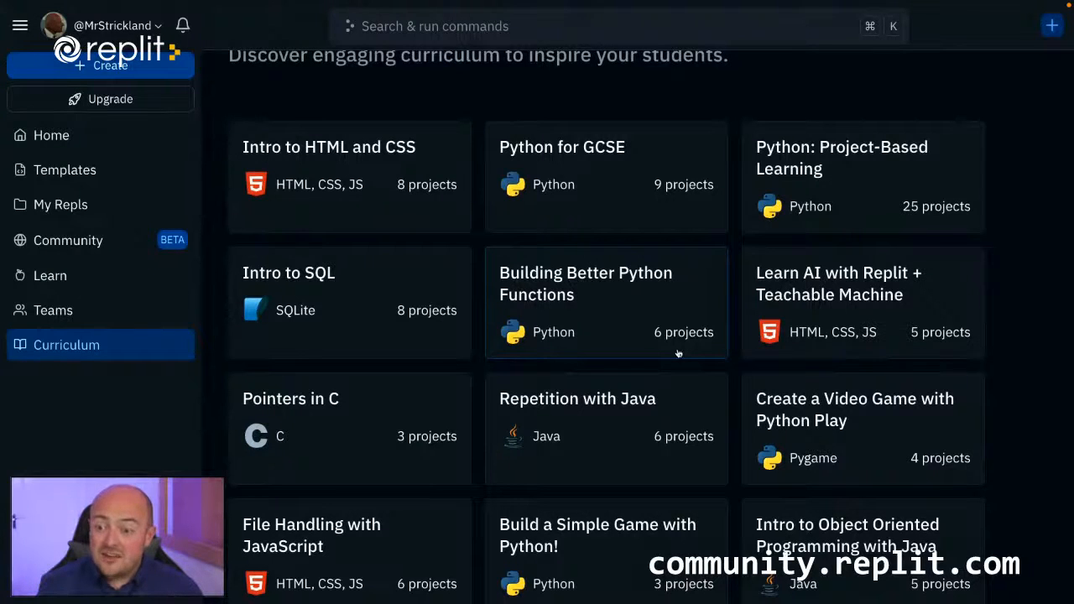
left_click(895, 209)
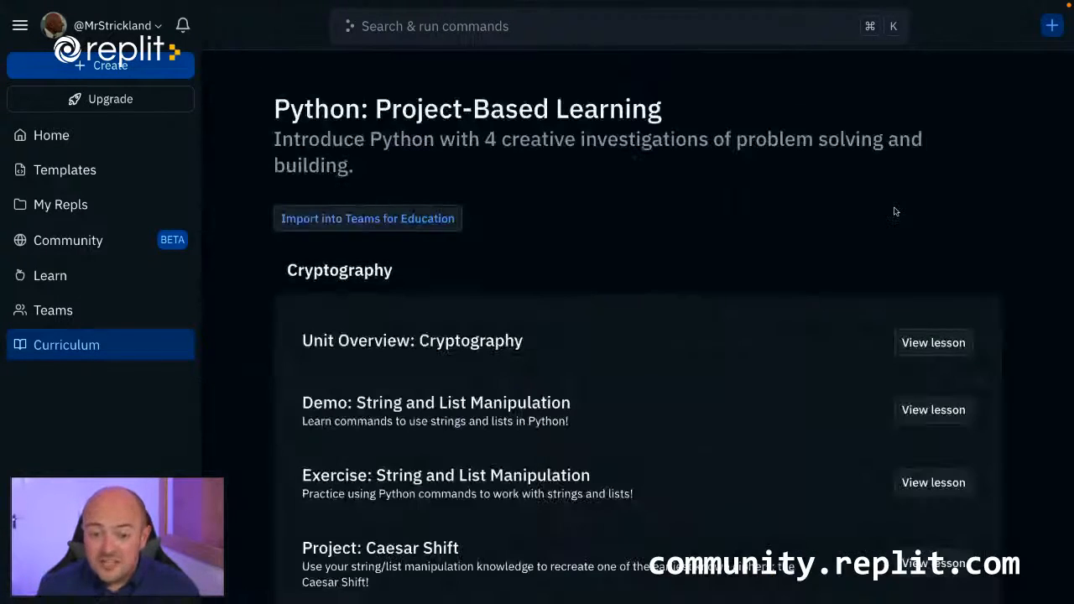
scroll(635, 335, "down", 9)
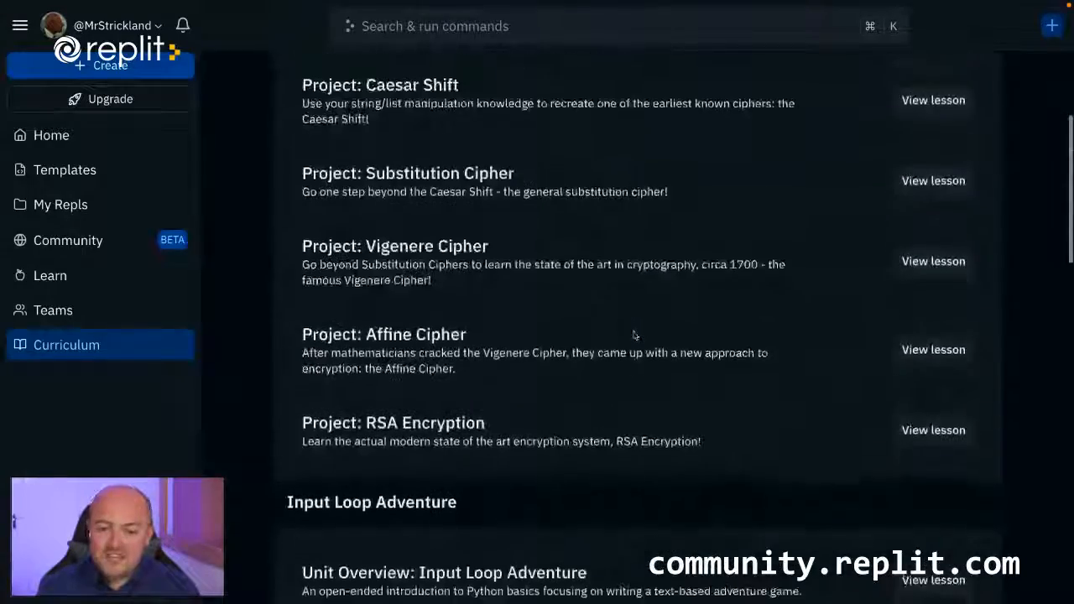
scroll(636, 337, "down", 8)
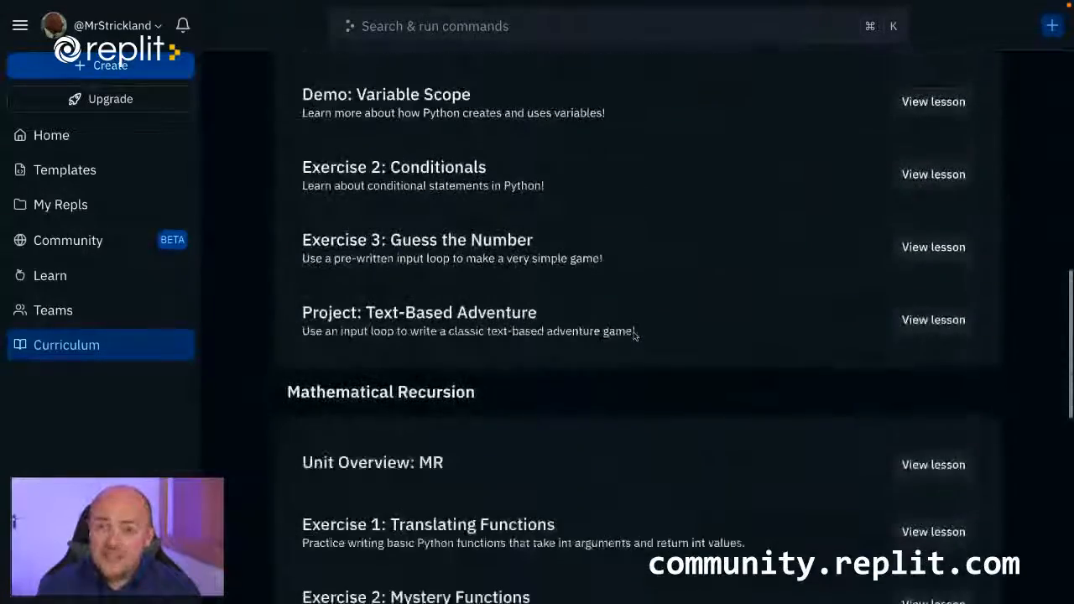
scroll(635, 337, "down", 6)
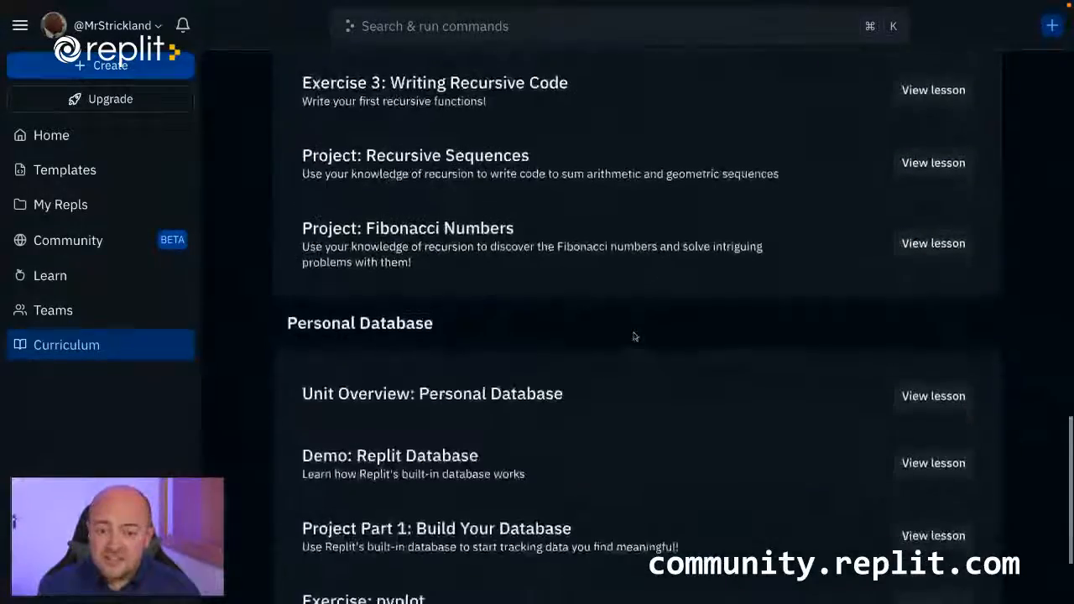
scroll(635, 337, "up", 20)
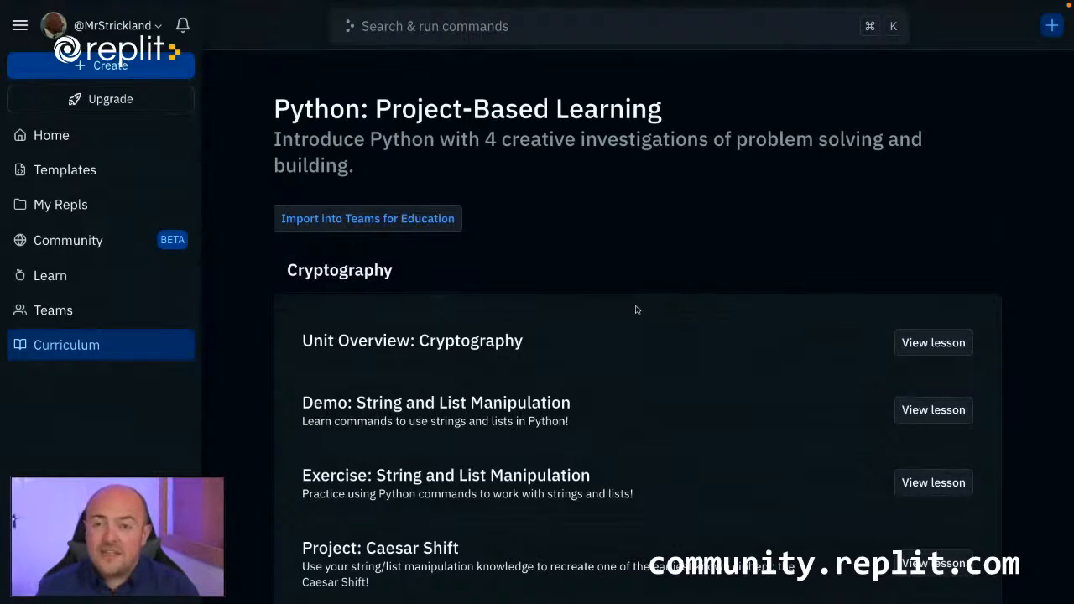
Go back to the Curriculum hub and browse the full range of units.
left_click(76, 347)
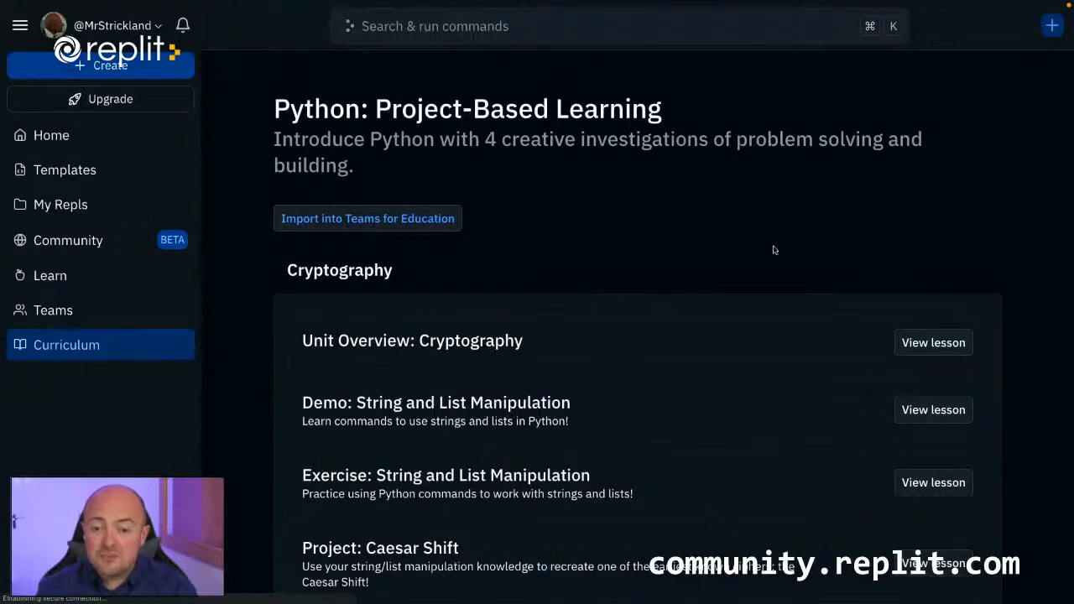
scroll(499, 371, "down", 5)
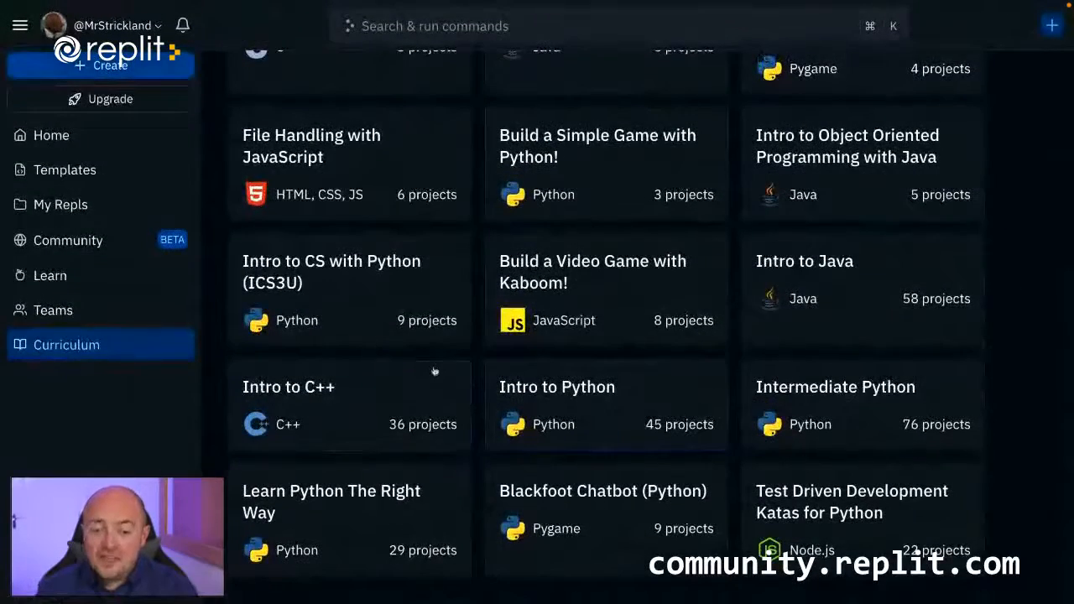
scroll(435, 371, "up", 4)
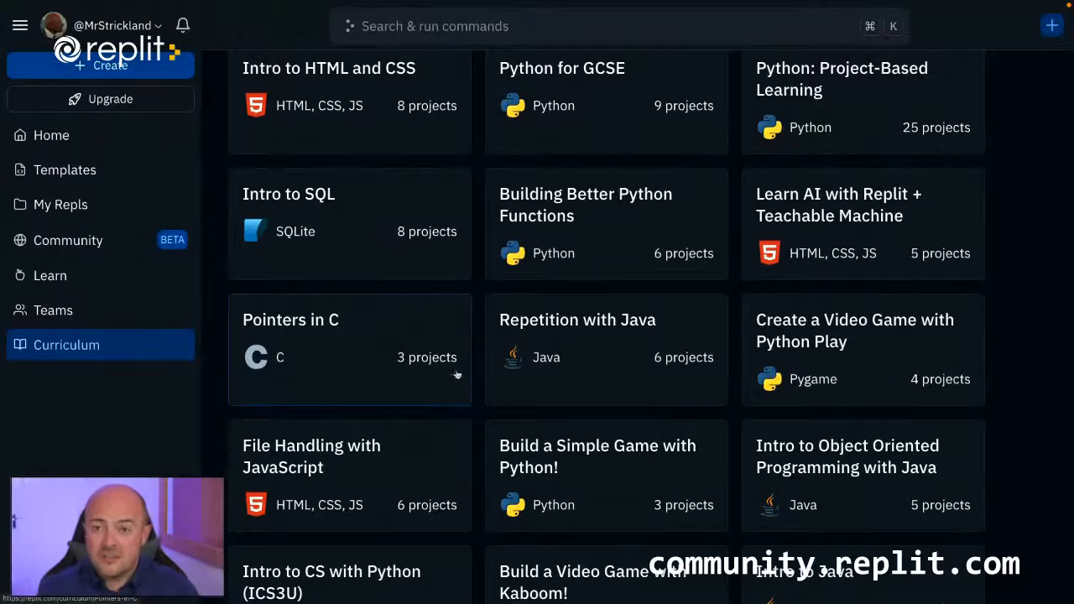
scroll(453, 374, "up", 3)
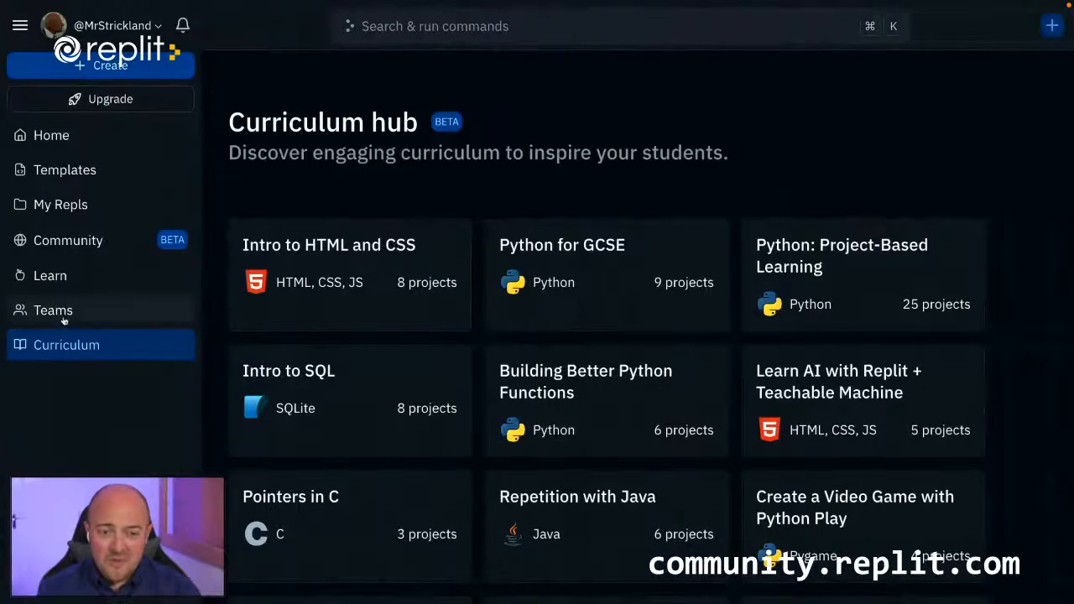
Create a new team named Year 9 Python 2023 in the Hill Valley High School organization, using a generated unique username.
left_click(62, 312)
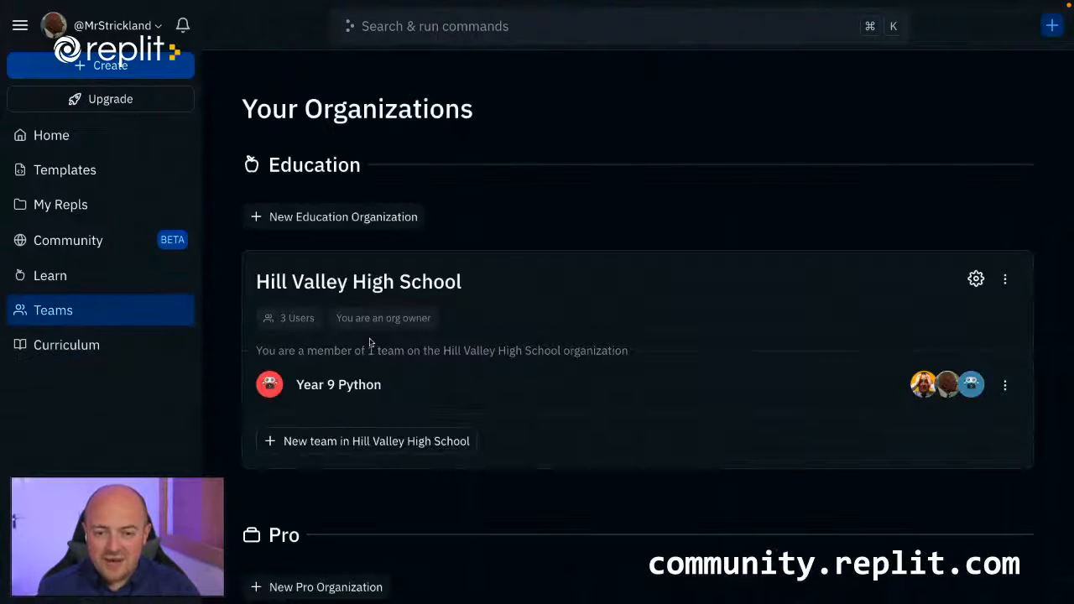
scroll(382, 410, "down", 1)
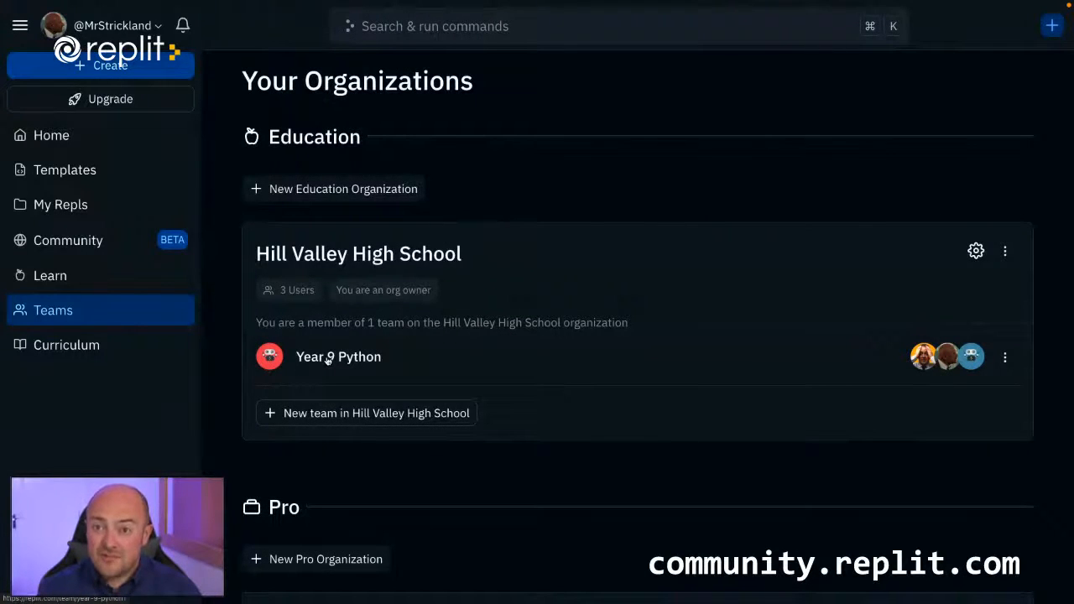
left_click(350, 414)
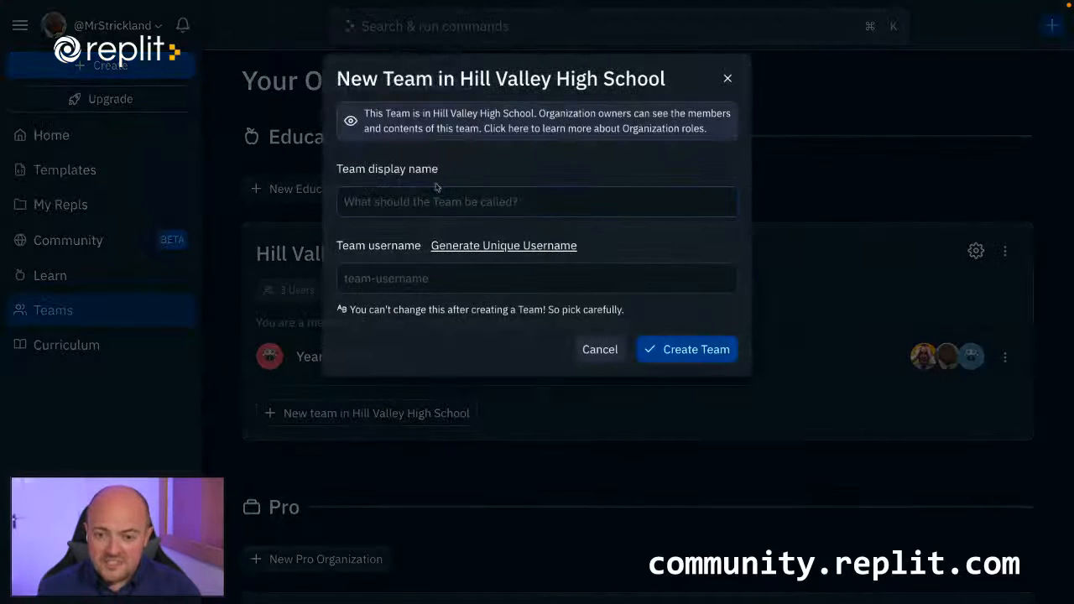
type("Year")
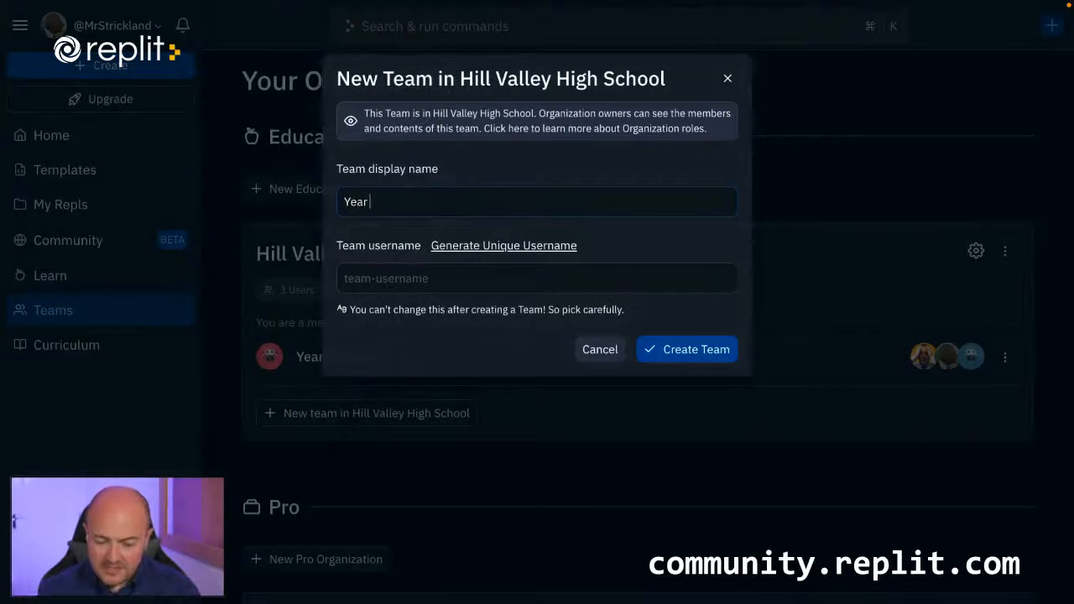
type(" 9 Python 2023")
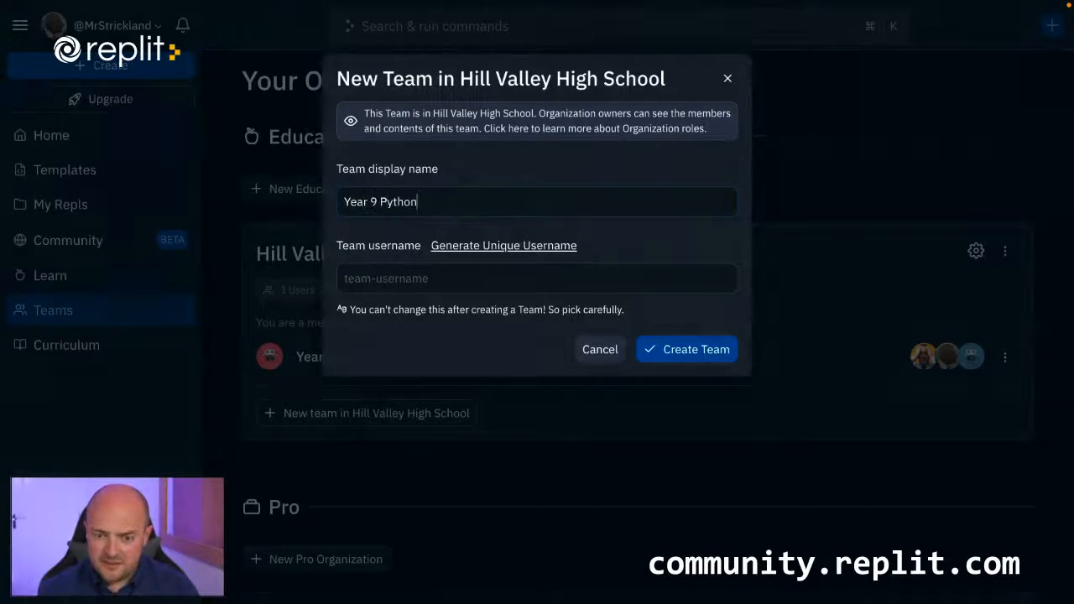
left_click(463, 248)
left_click(651, 350)
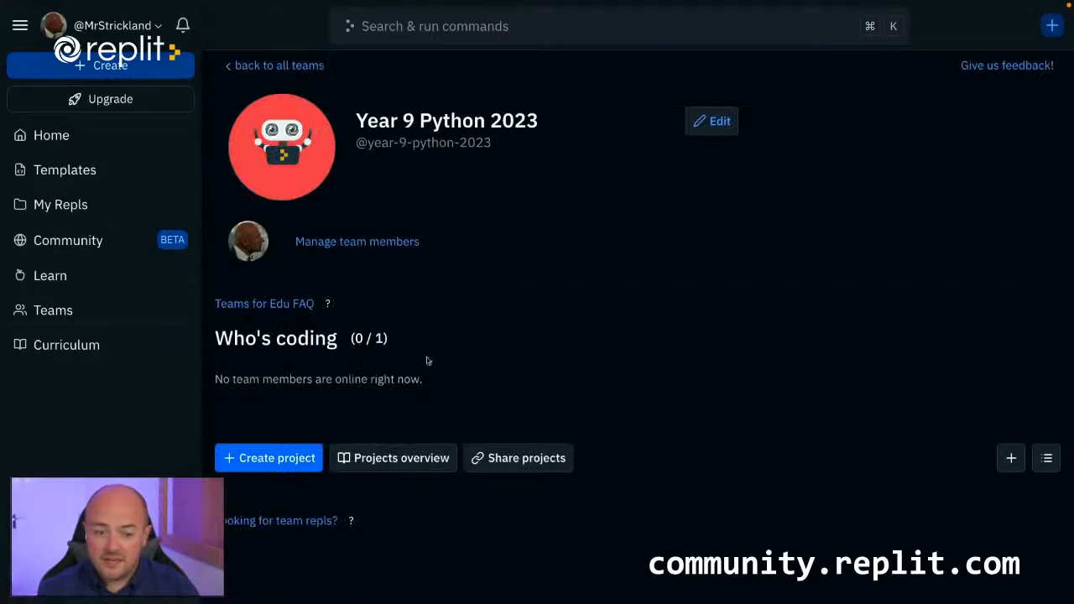
Return to the list of all teams and open the original Year 9 Python team.
left_click(280, 66)
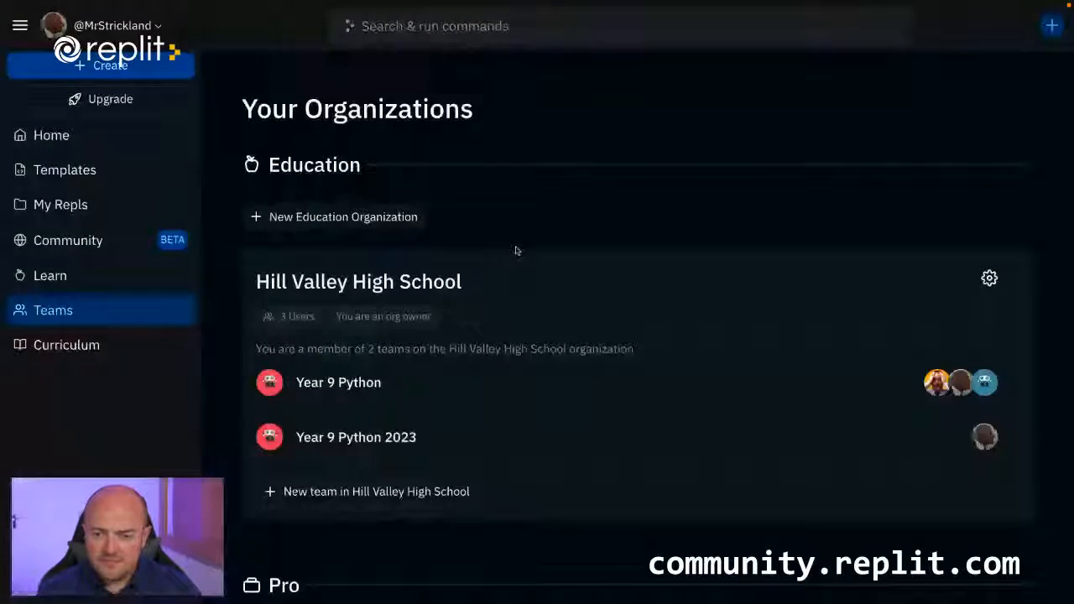
left_click(368, 387)
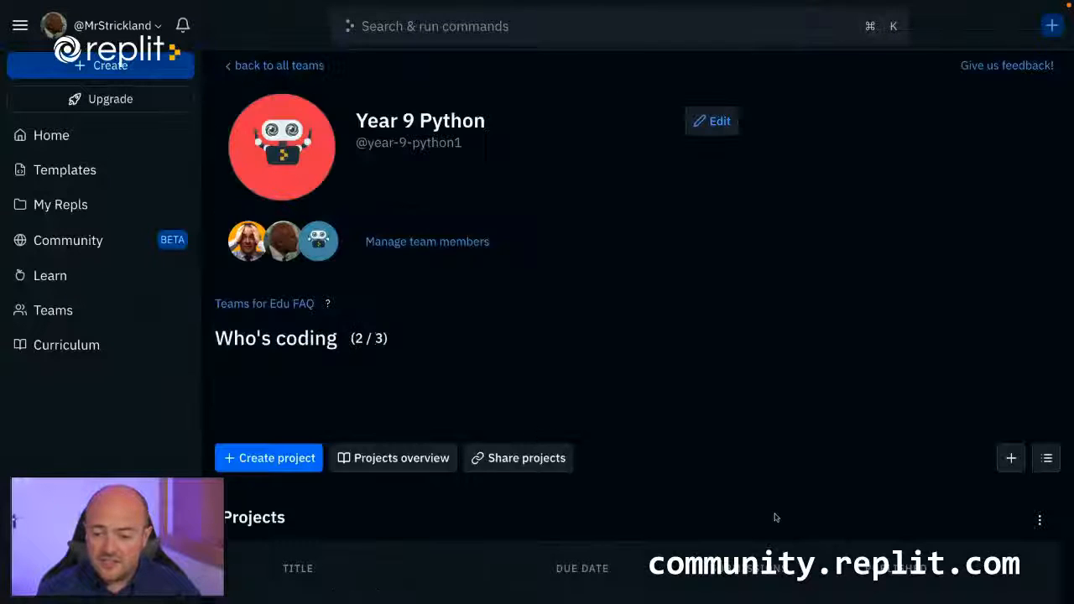
Check which teams the Area of a 2D shape project can be copied to, and close the copy dialog without copying.
scroll(776, 518, "down", 2)
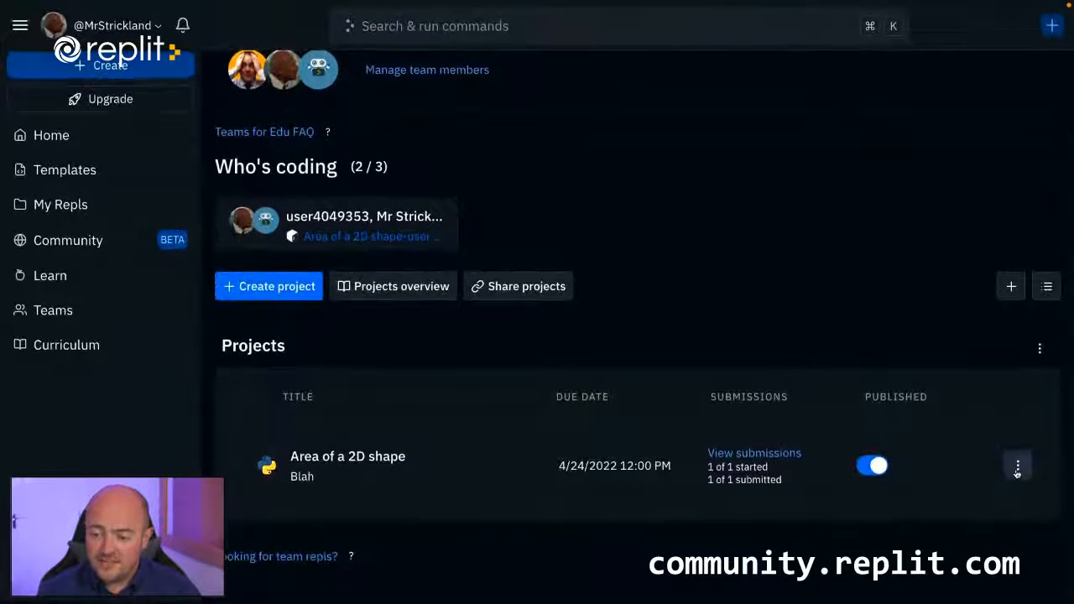
left_click(1017, 470)
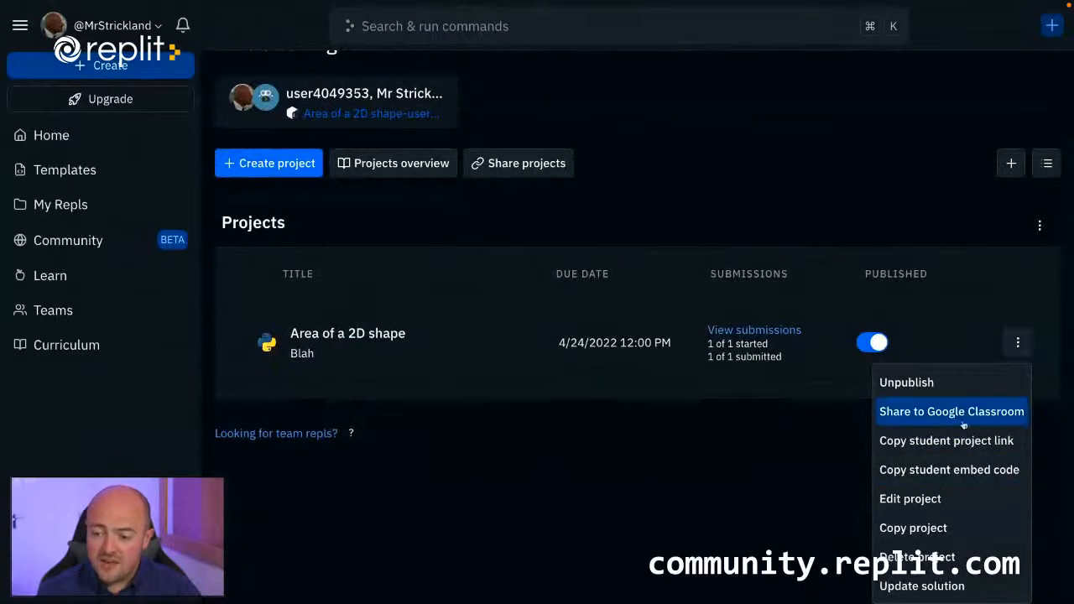
left_click(946, 528)
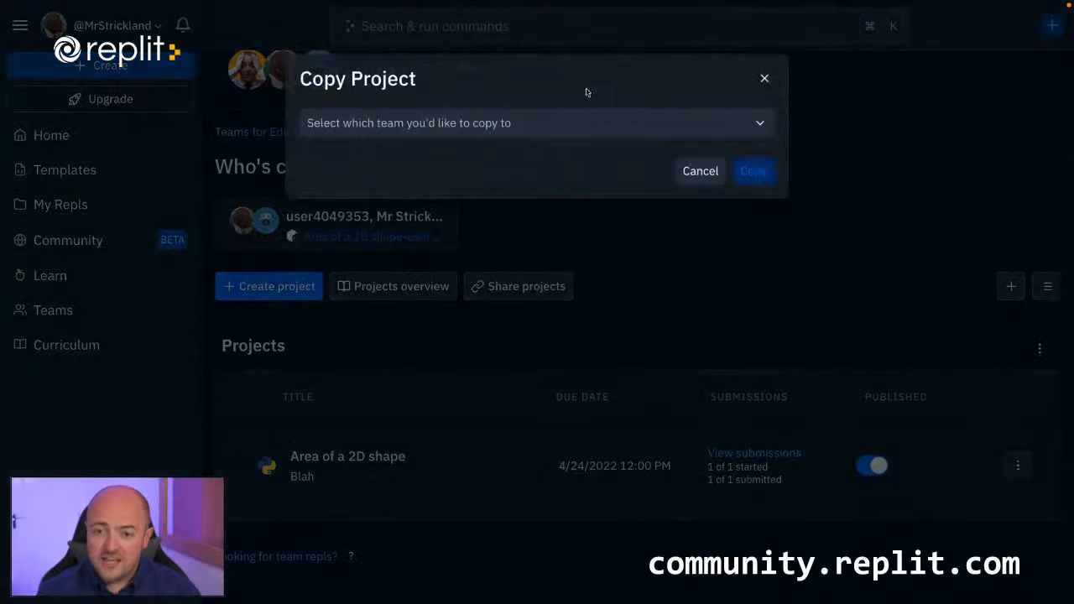
left_click(576, 124)
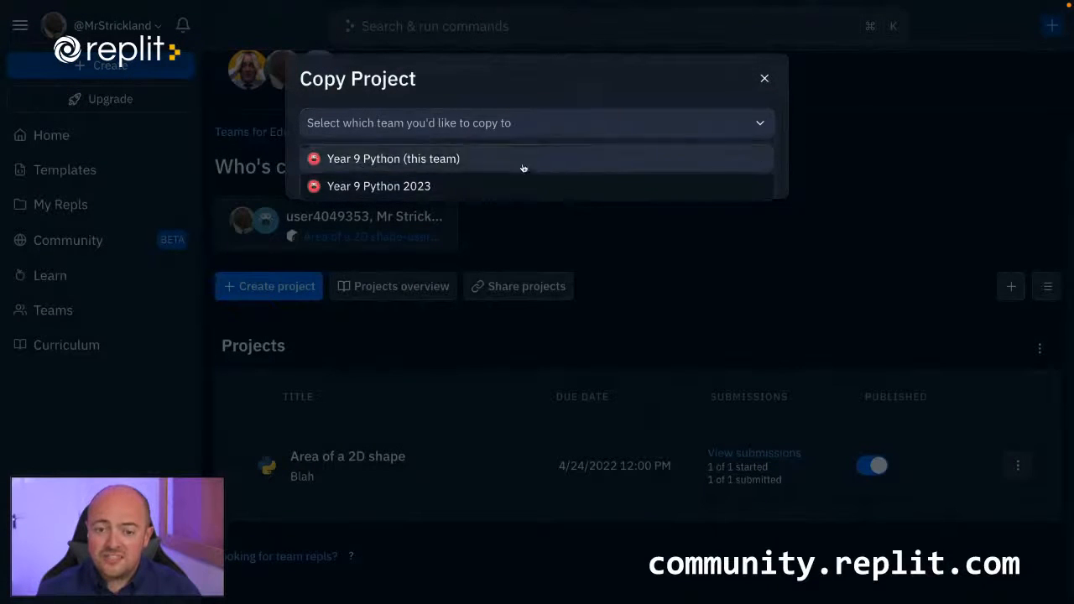
left_click(552, 94)
left_click(699, 172)
scroll(643, 361, "up", 3)
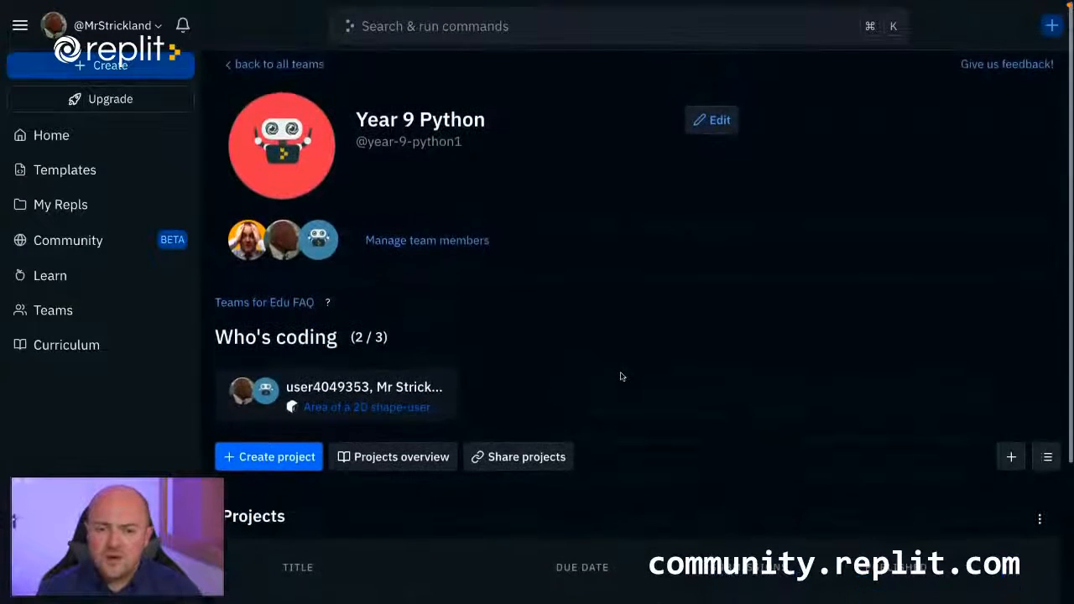
Create a new share link for the Year 9 Python team containing the Area of a 2D shape project, and copy the link.
scroll(622, 376, "down", 2)
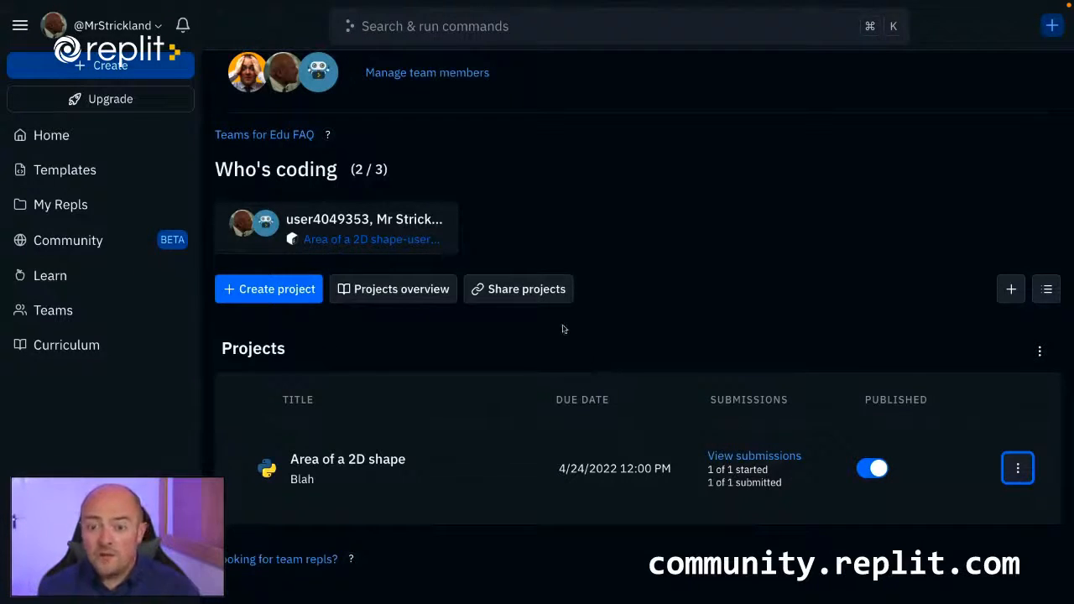
left_click(549, 290)
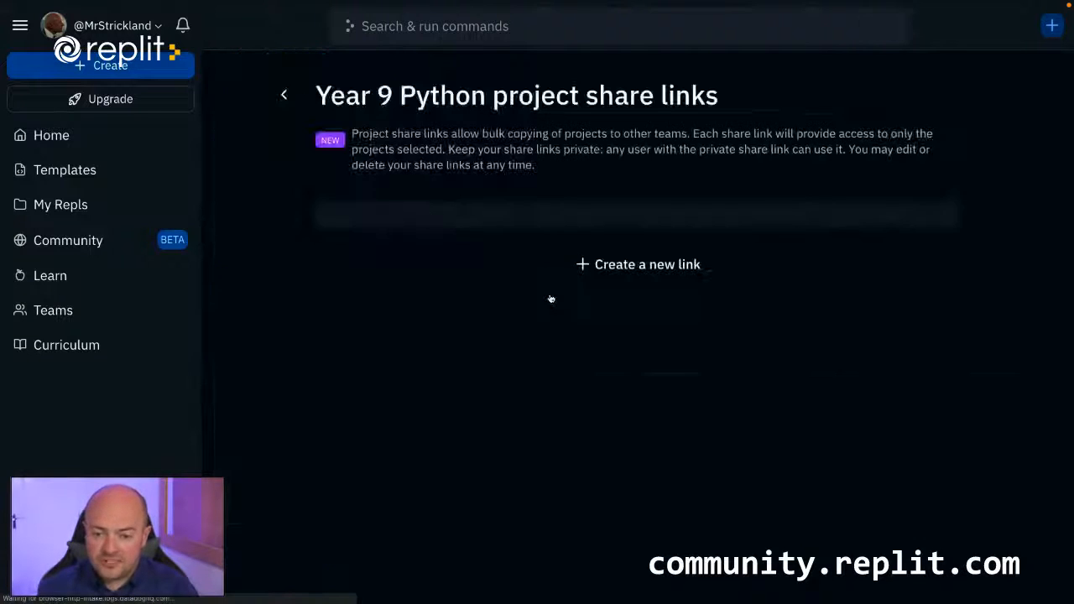
left_click(586, 267)
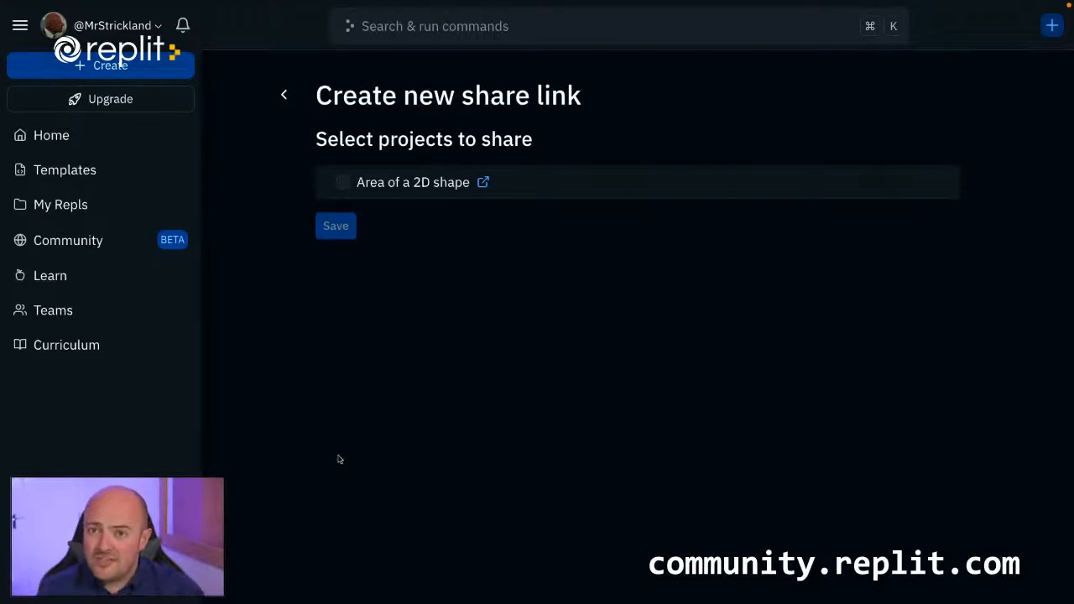
left_click(347, 184)
left_click(347, 184)
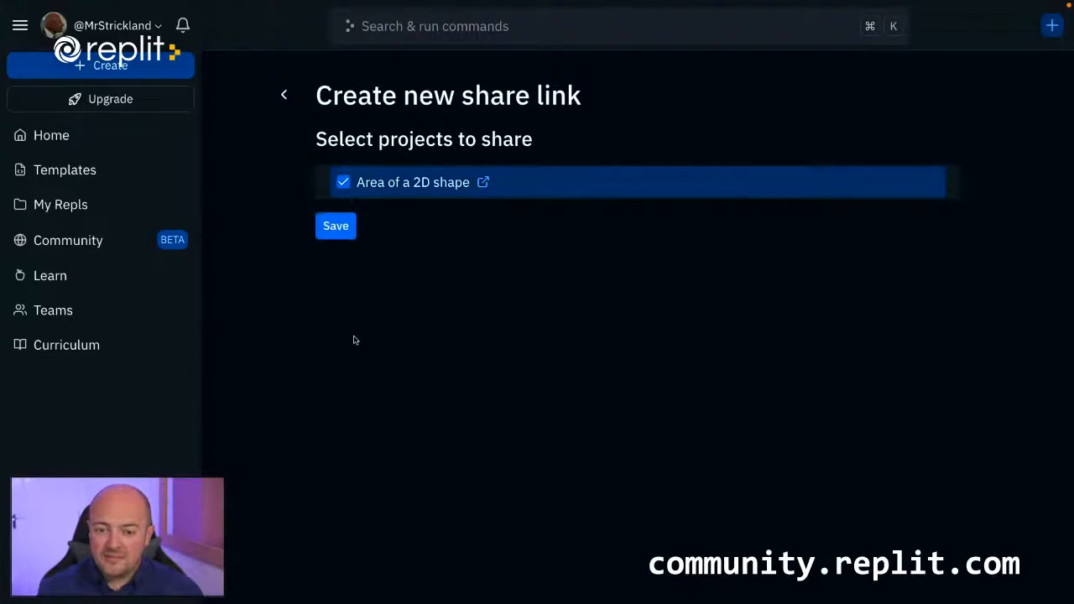
left_click(336, 226)
left_click(790, 250)
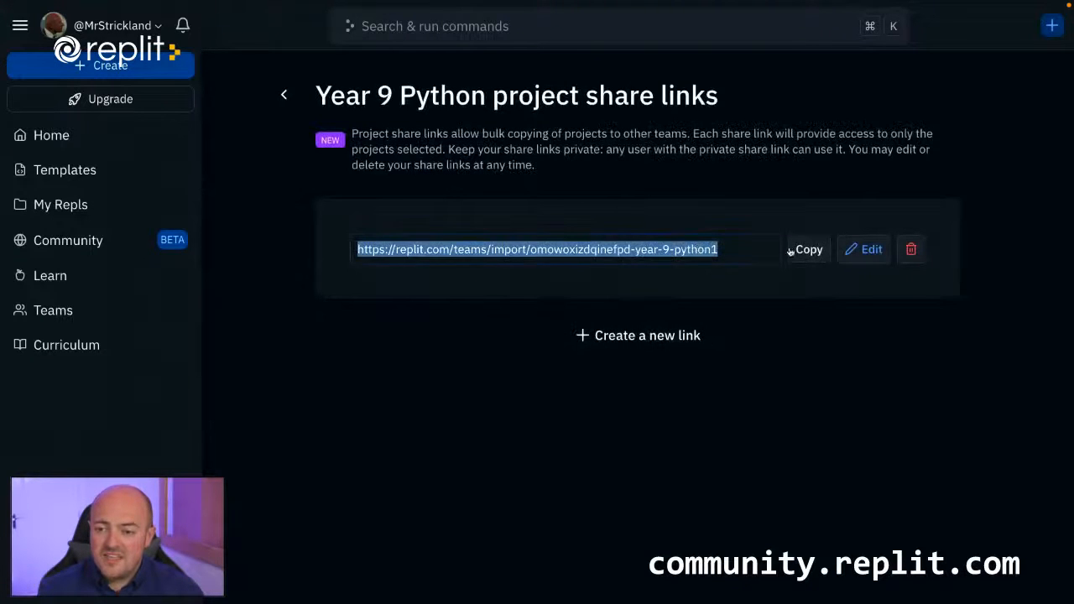
left_click(794, 249)
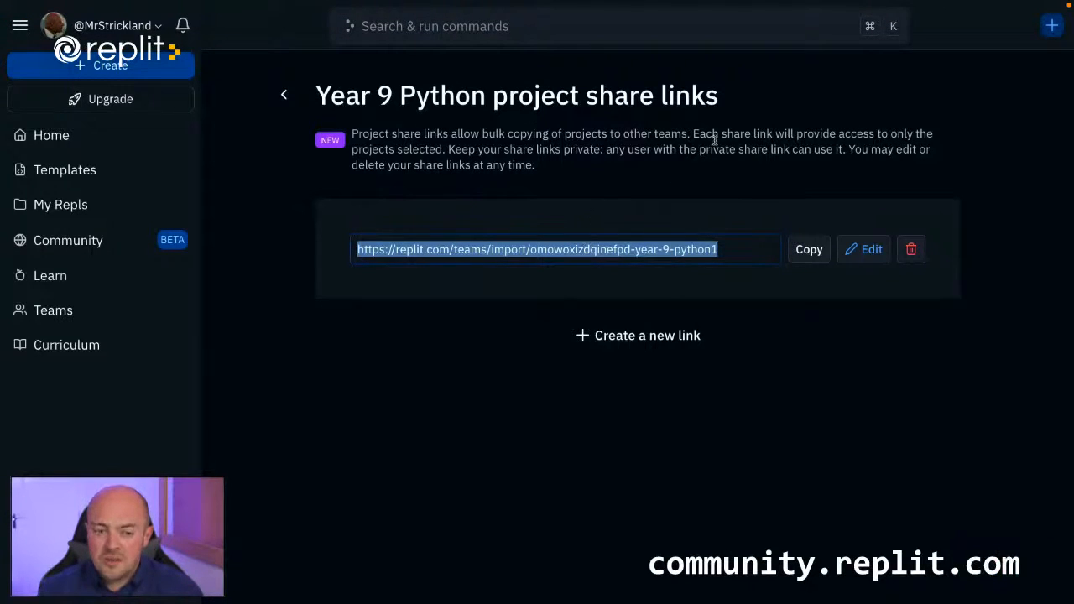
Return to the list of teams and archive the Year 9 Python 2023 team in the Hill Valley High School organization.
left_click(60, 317)
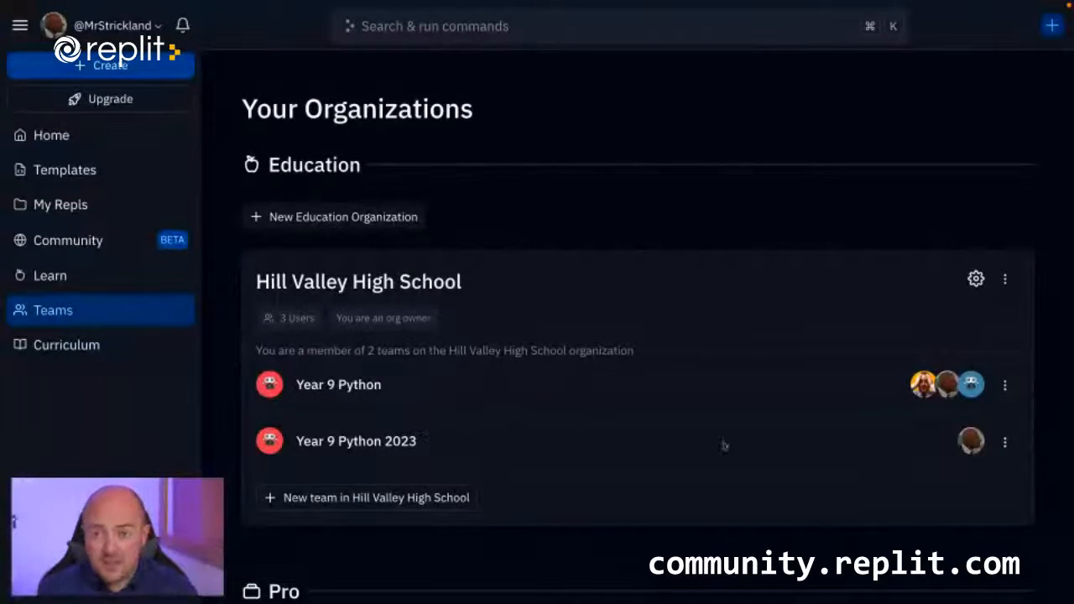
left_click(1006, 443)
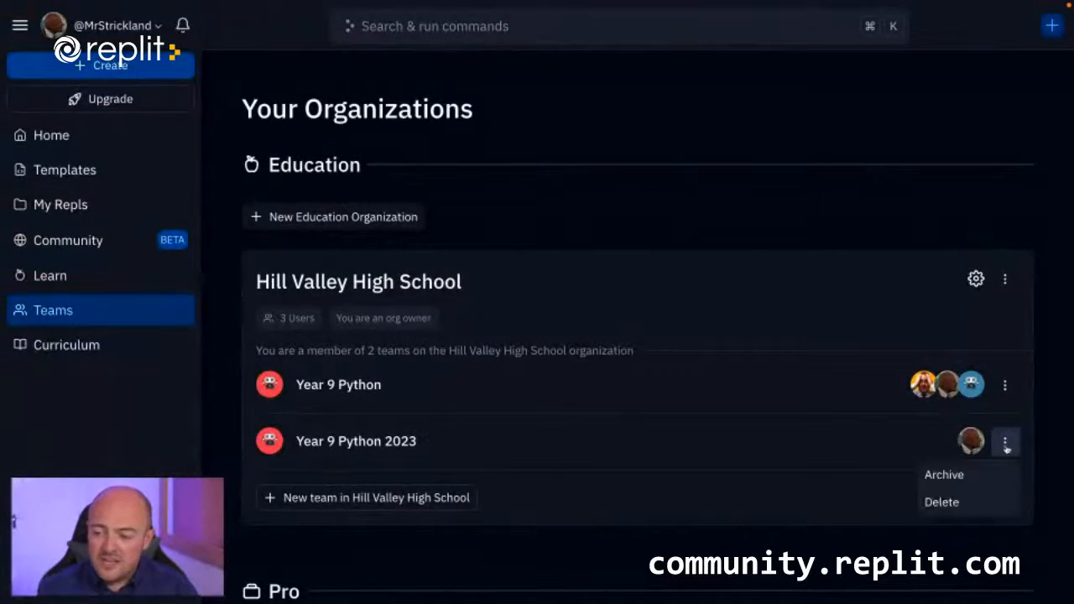
left_click(945, 475)
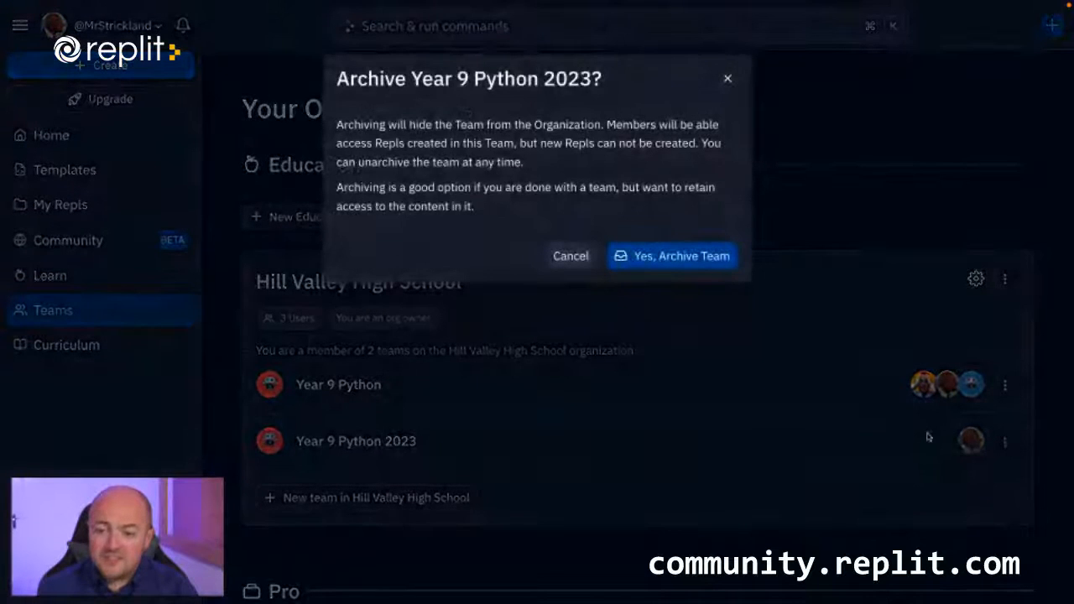
left_click(687, 259)
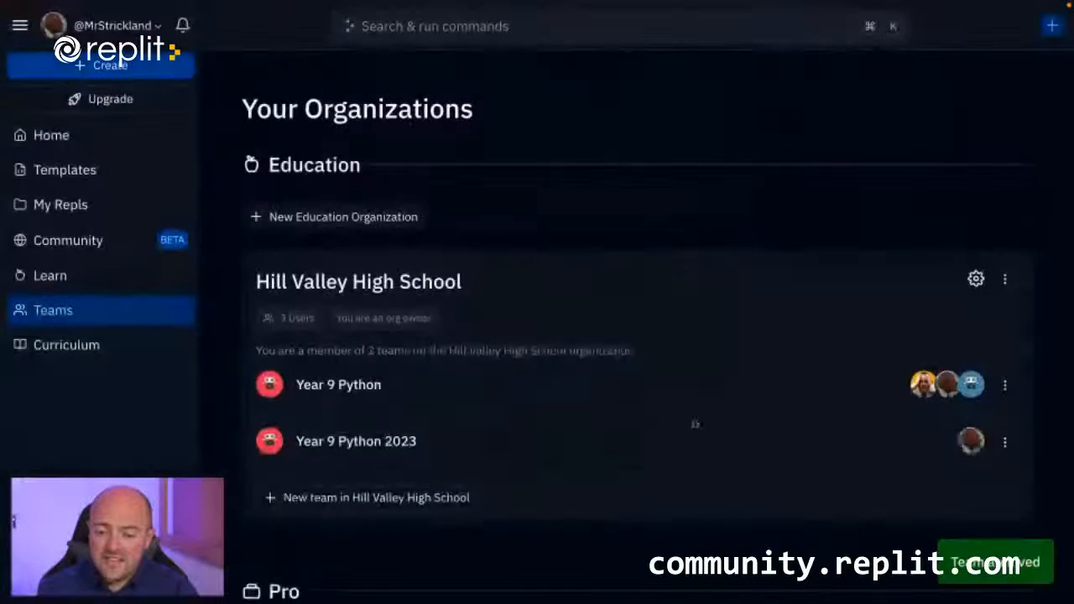
scroll(647, 457, "down", 1)
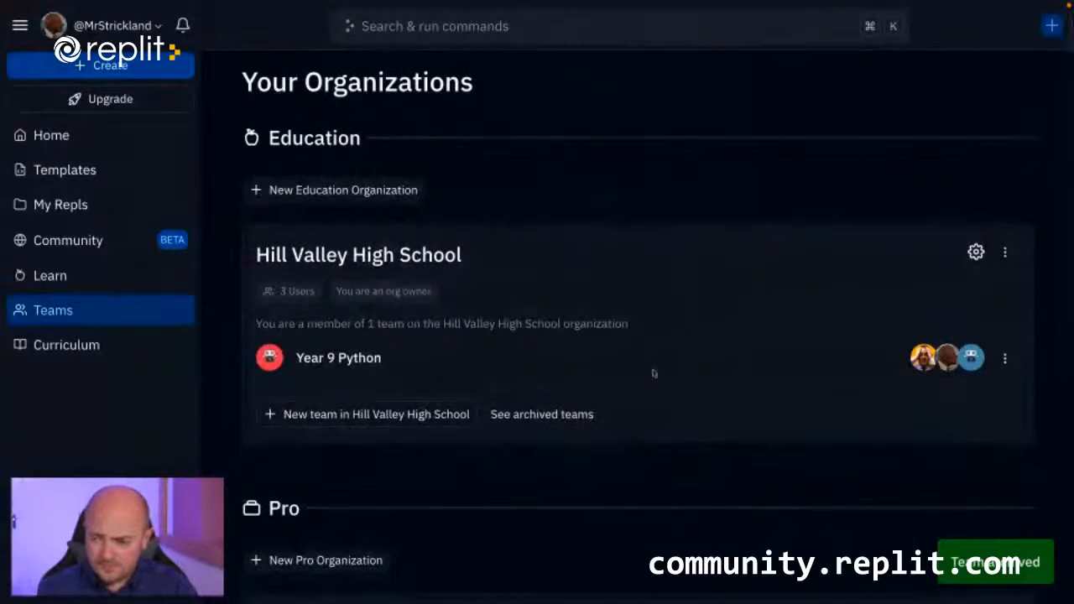
scroll(651, 376, "down", 3)
scroll(650, 377, "up", 5)
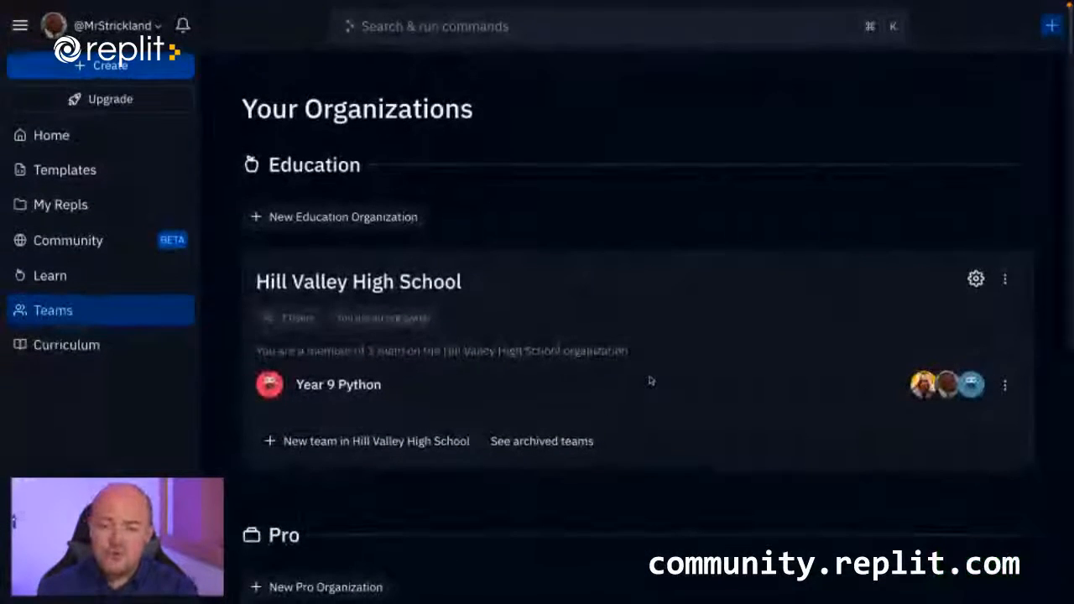